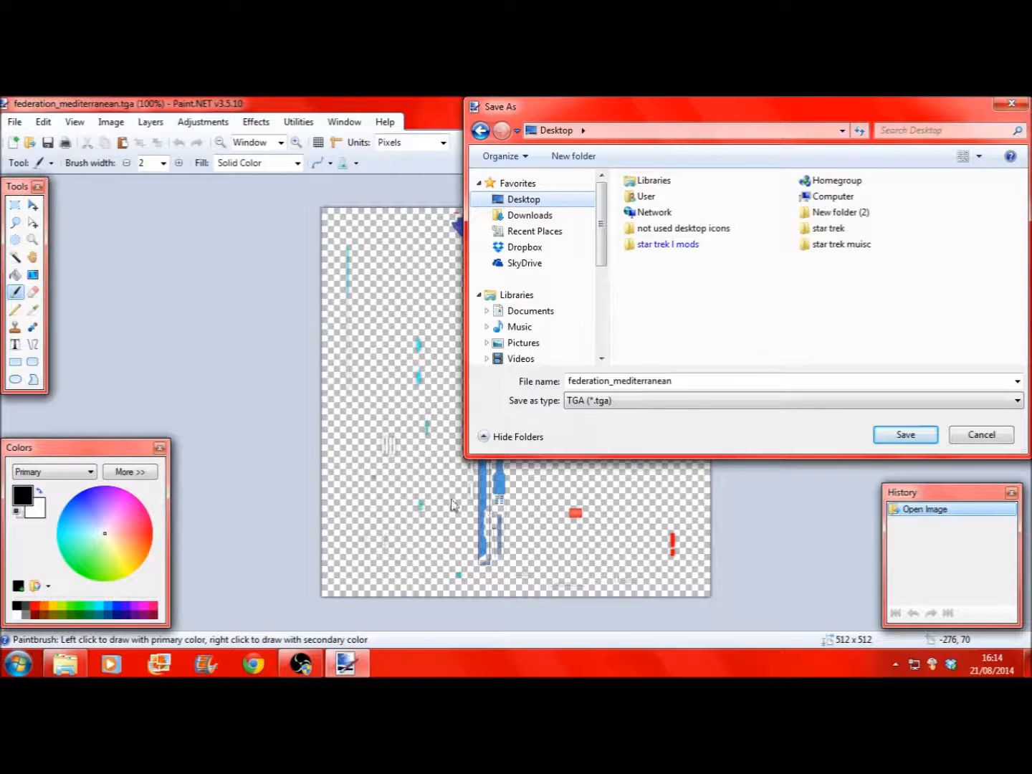
Step: Save the federation_mediterranean texture to the desktop as a DirectDraw Surface (DDS) file using the X8R8G8B8 setting
{"action": "left_click", "coordinate": [645, 400]}
{"action": "left_click", "coordinate": [621, 495]}
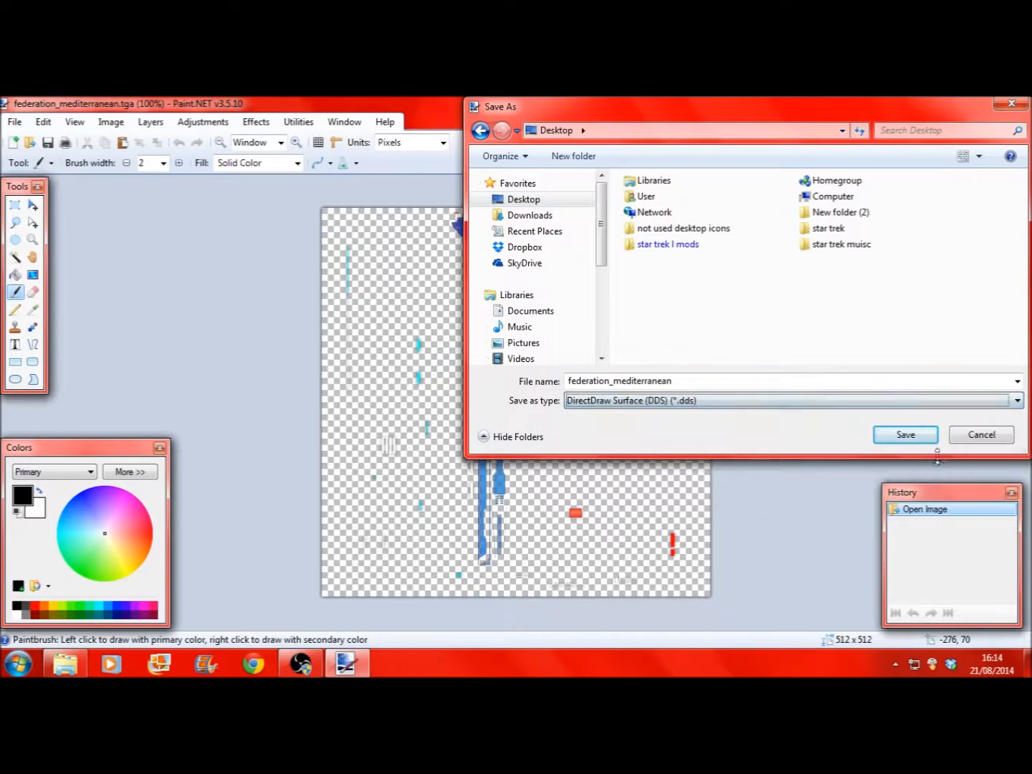
{"action": "left_click", "coordinate": [905, 436]}
{"action": "left_click_drag", "start_coordinate": [601, 251], "coordinate": [554, 235]}
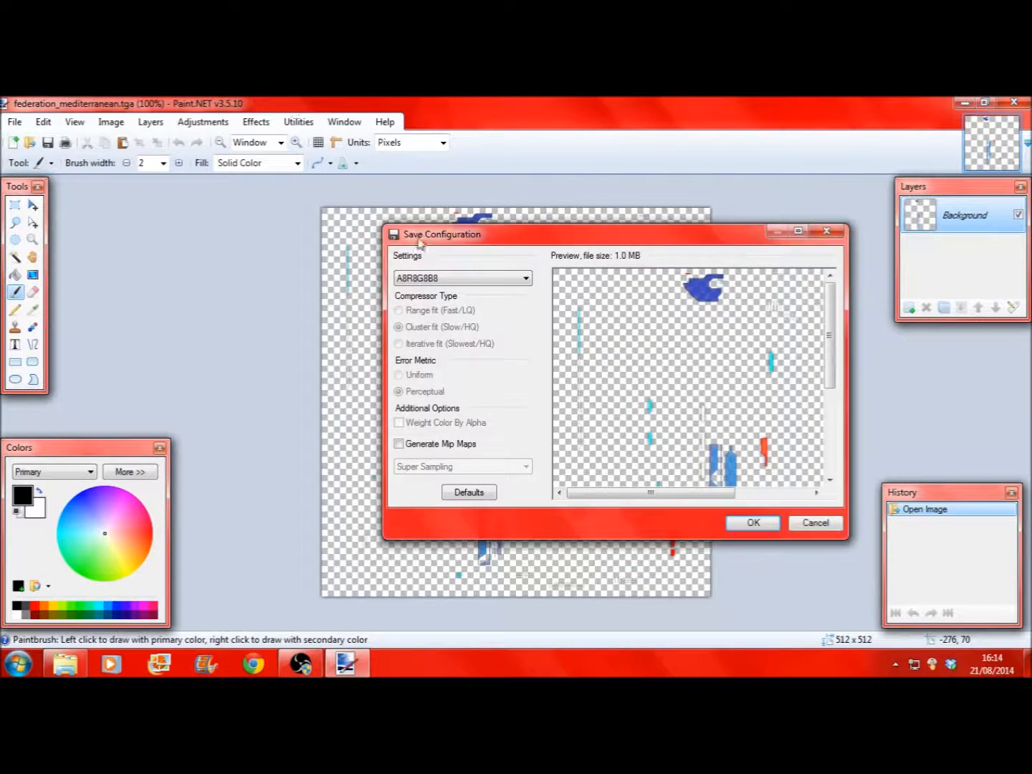
{"action": "left_click", "coordinate": [445, 278]}
{"action": "left_click", "coordinate": [519, 309]}
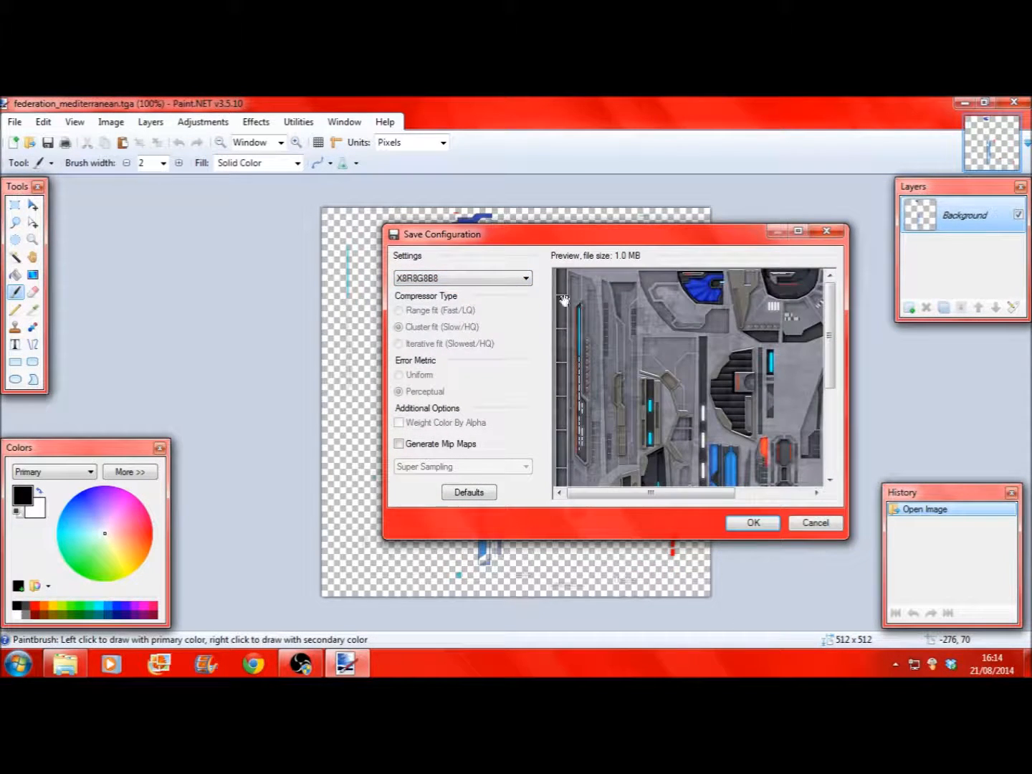
{"action": "left_click_drag", "start_coordinate": [828, 331], "coordinate": [826, 446]}
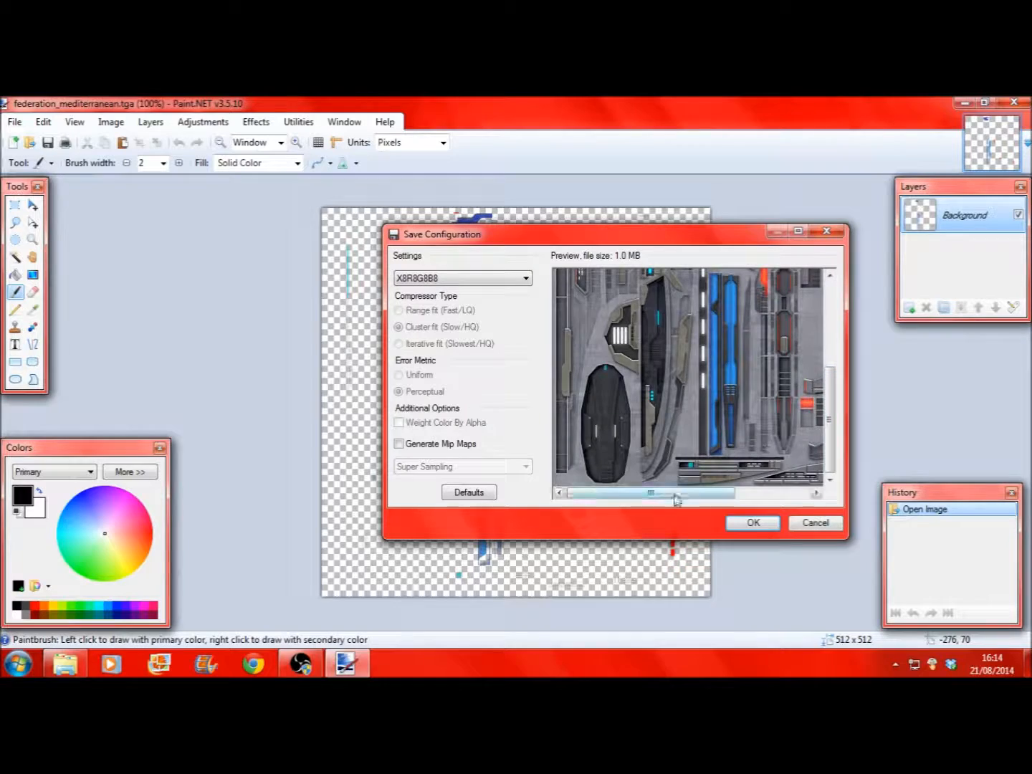
{"action": "left_click_drag", "start_coordinate": [675, 494], "coordinate": [795, 494]}
{"action": "left_click", "coordinate": [753, 523]}
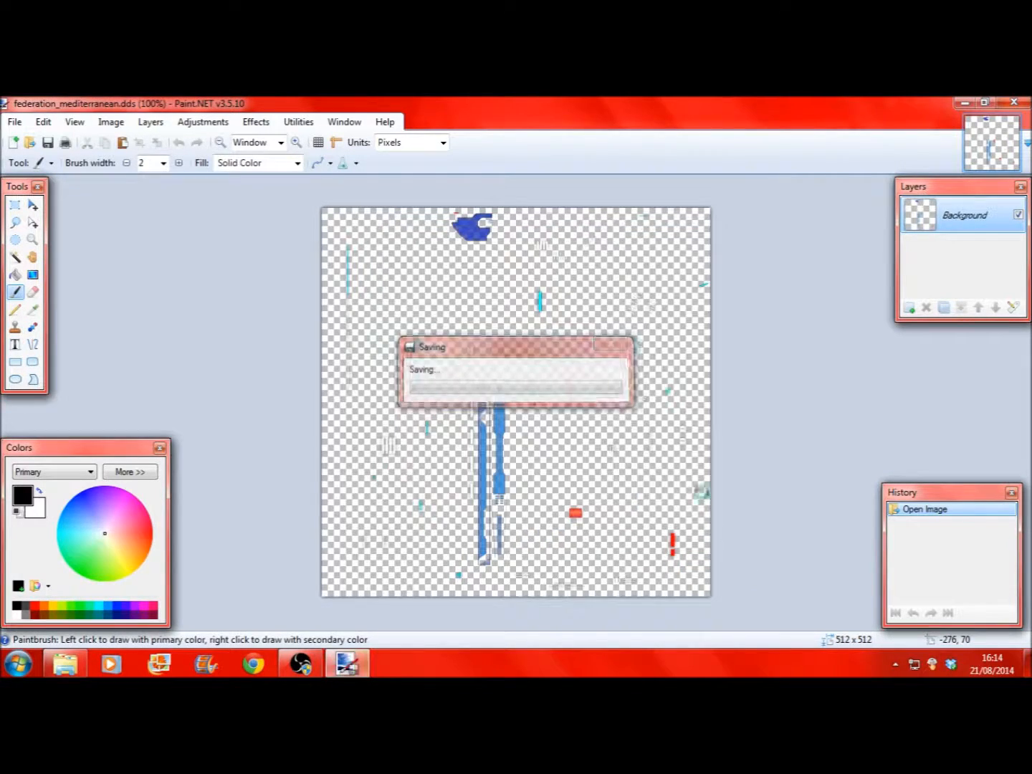
Step: Close the image, open the saved DDS copy from the desktop and select the whole picture
{"action": "left_click", "coordinate": [1013, 102]}
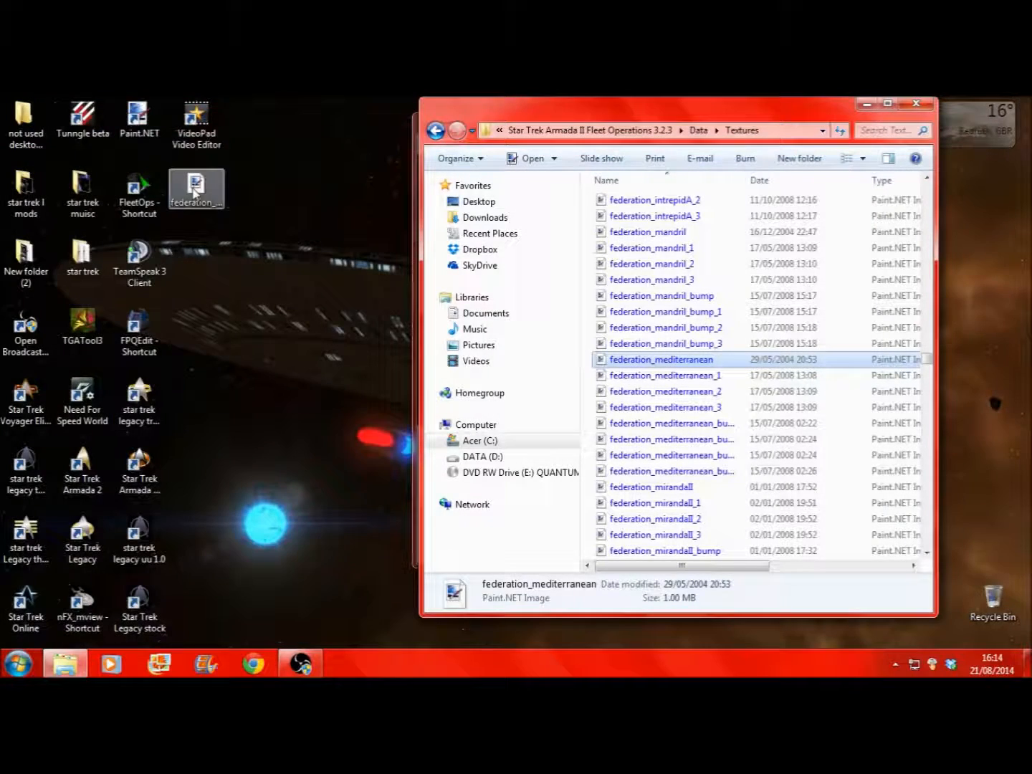
{"action": "double_click", "coordinate": [193, 191]}
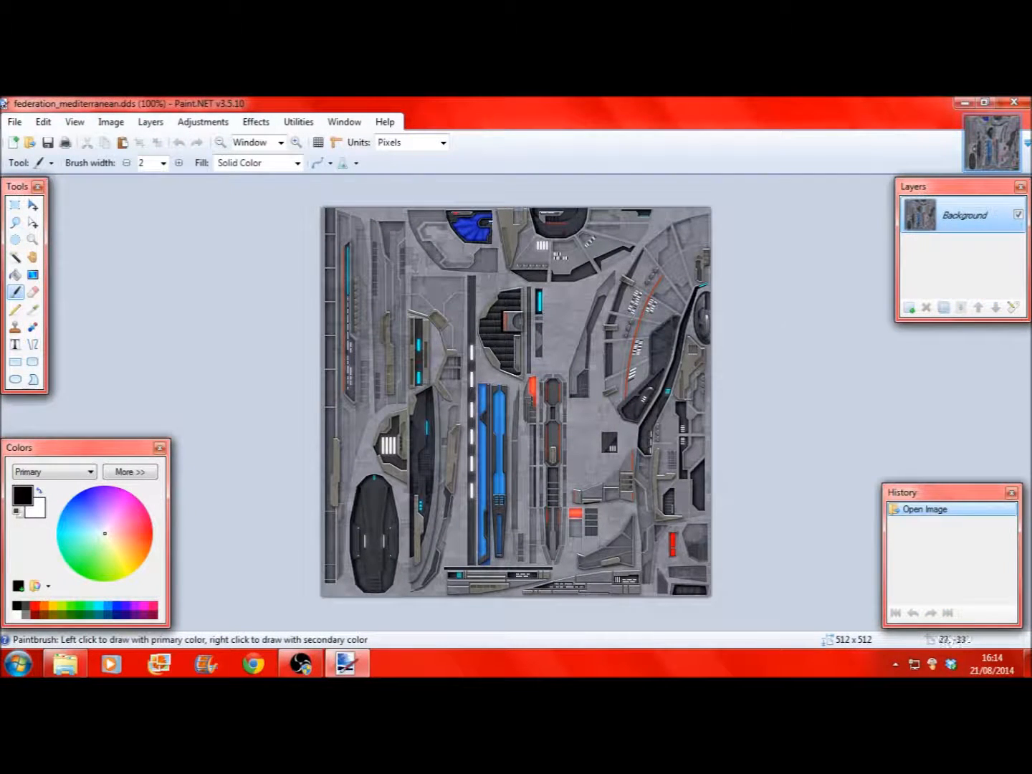
{"action": "left_click", "coordinate": [45, 122]}
{"action": "left_click", "coordinate": [75, 315]}
{"action": "left_click", "coordinate": [44, 122]}
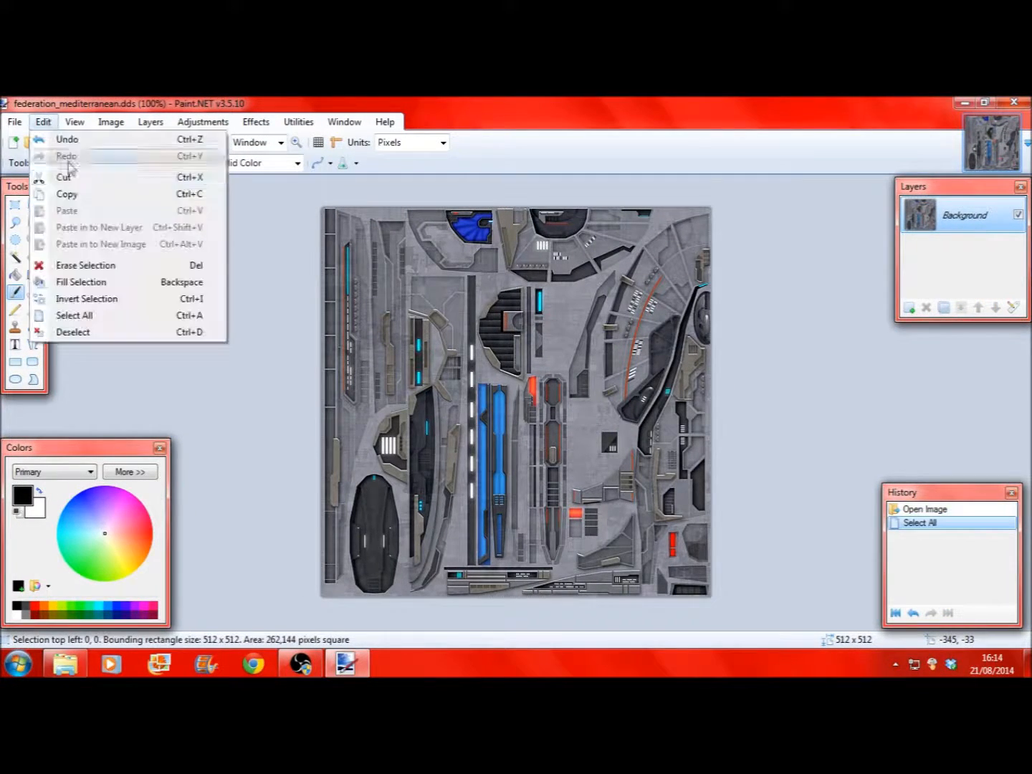
Step: Open the federation_mediterranean_bump texture from the Textures folder and compare it with the DDS texture
{"action": "left_click", "coordinate": [965, 103]}
{"action": "left_click", "coordinate": [965, 103]}
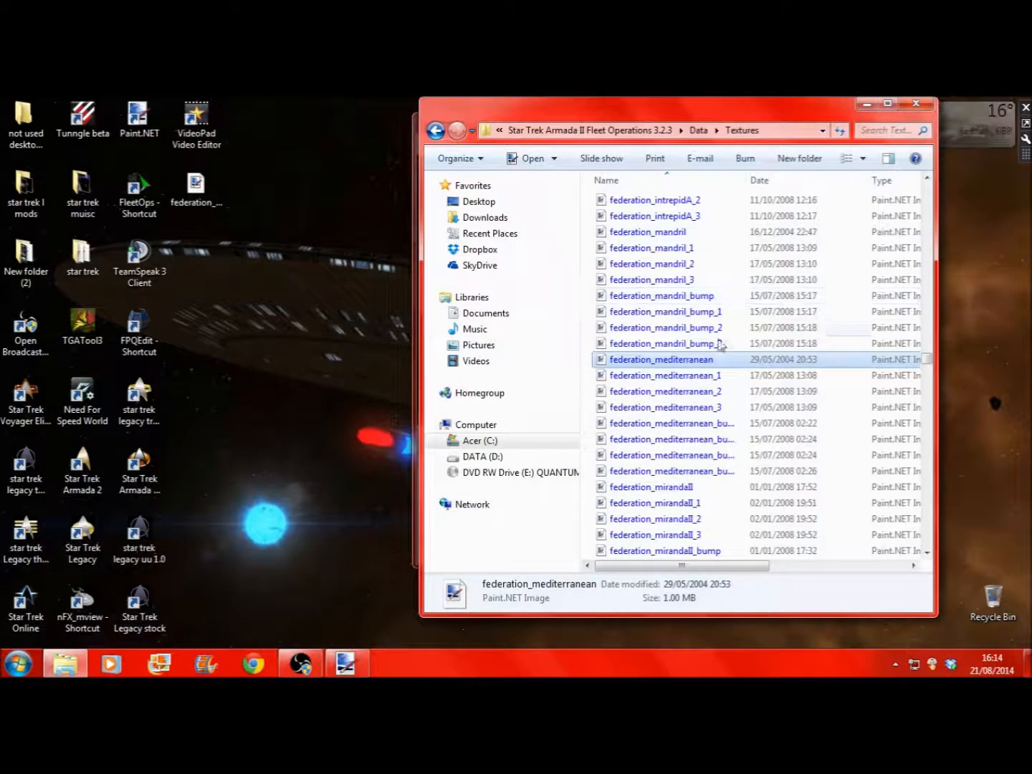
{"action": "double_click", "coordinate": [720, 422]}
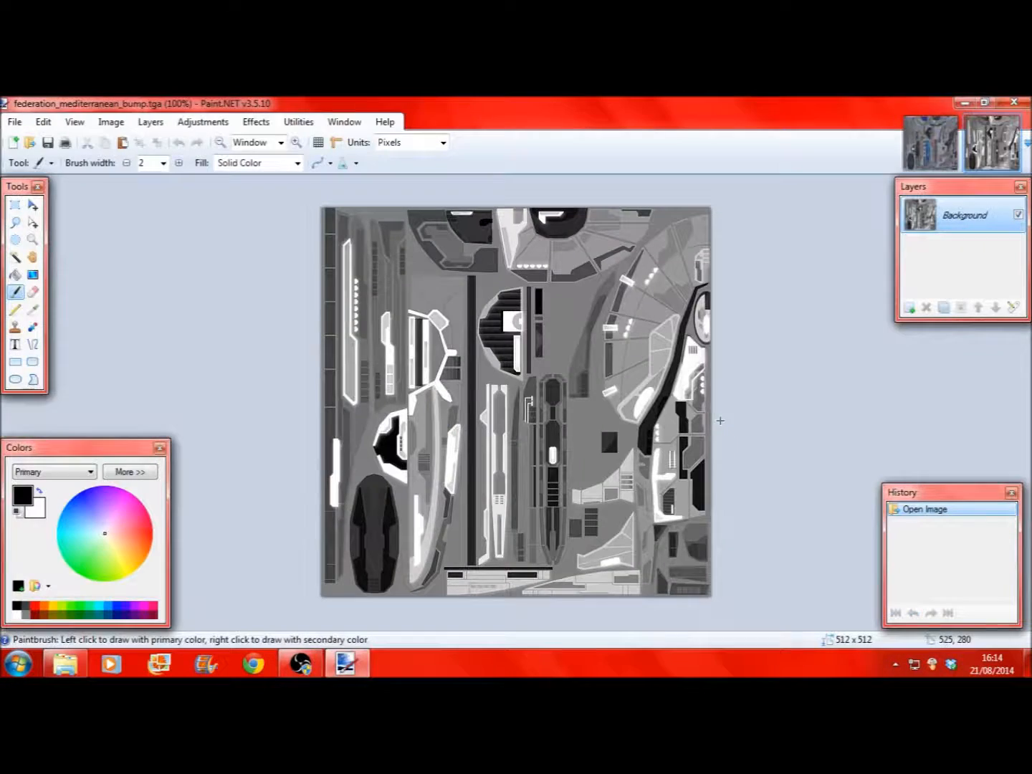
{"action": "left_click", "coordinate": [929, 149]}
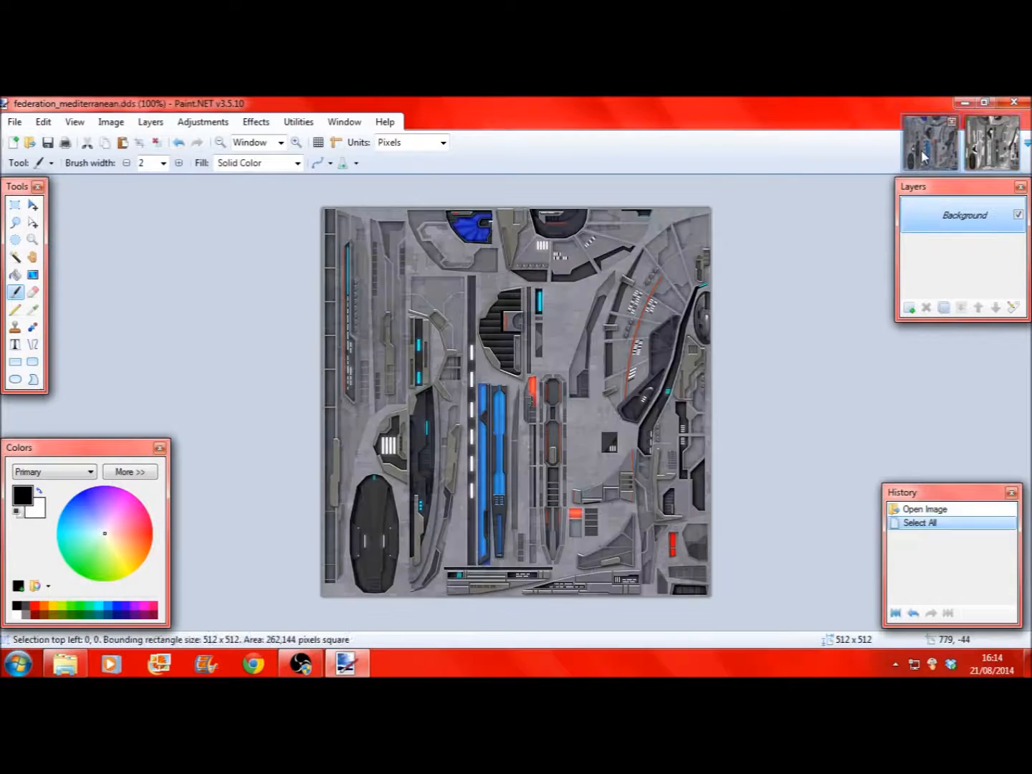
{"action": "left_click", "coordinate": [1003, 150]}
{"action": "left_click", "coordinate": [955, 139]}
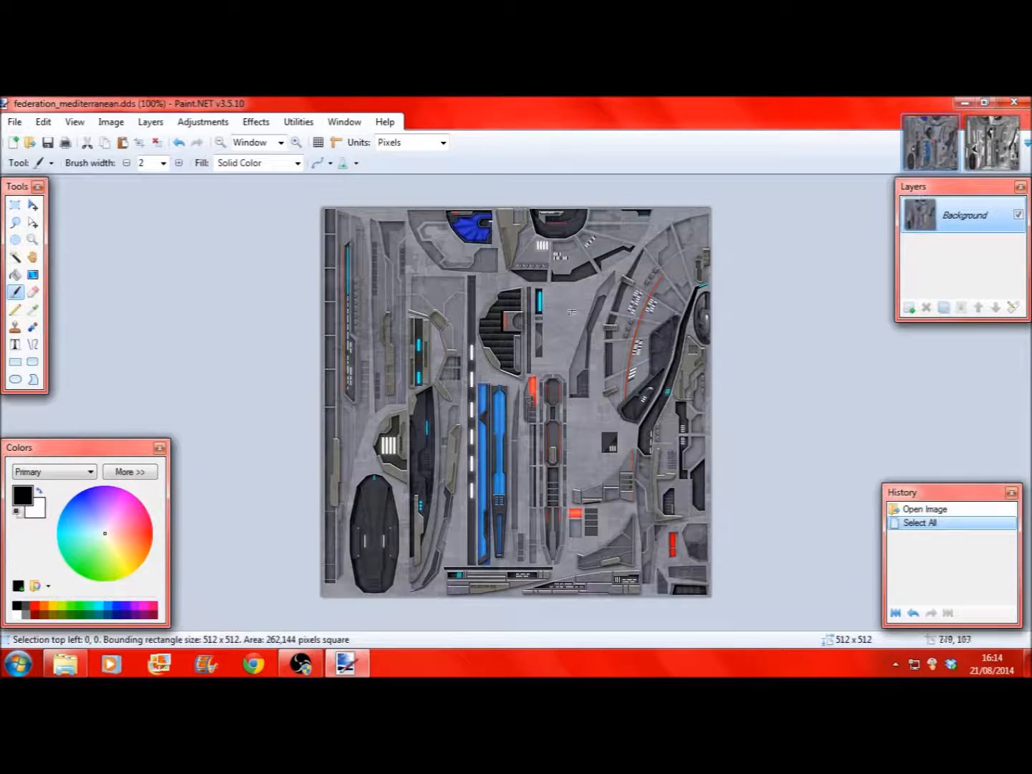
Step: Copy the entire bump texture and paste it into a new layer of federation_mediterranean.dds
{"action": "left_click", "coordinate": [990, 146]}
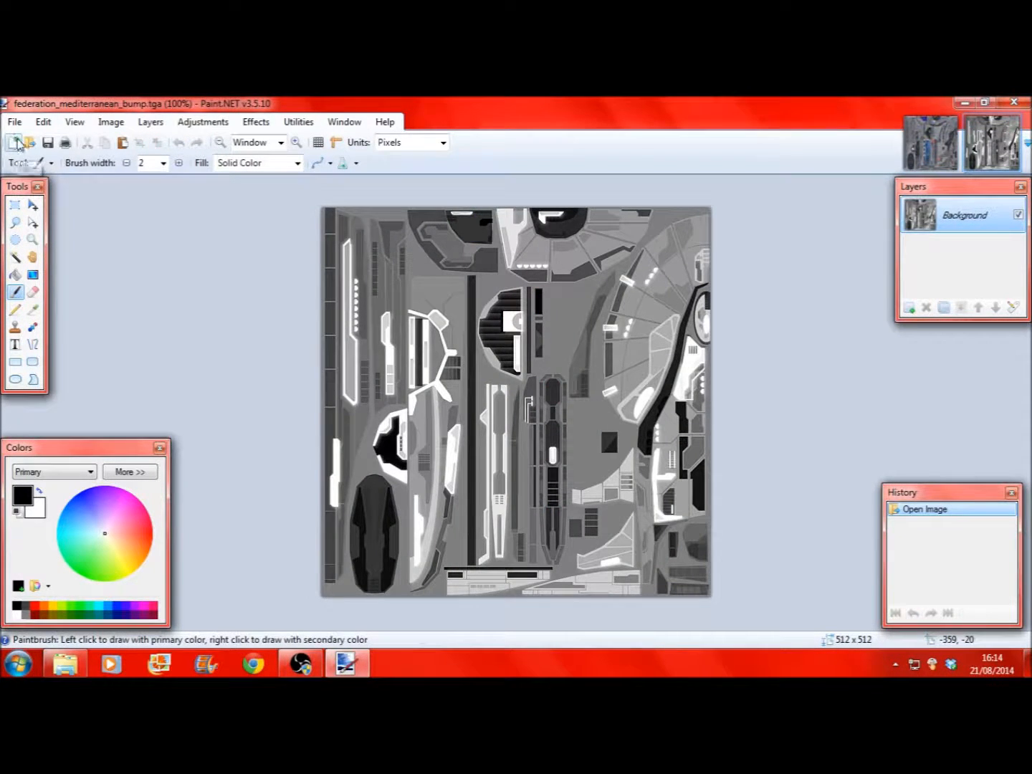
{"action": "left_click", "coordinate": [43, 122]}
{"action": "left_click", "coordinate": [83, 318]}
{"action": "left_click", "coordinate": [42, 122]}
{"action": "left_click", "coordinate": [74, 197]}
{"action": "left_click", "coordinate": [924, 147]}
{"action": "left_click", "coordinate": [43, 121]}
{"action": "left_click", "coordinate": [95, 227]}
Step: Open the properties of Layer 2 and preview the blend modes one after another, including Multiply, Color Burn, Color Dodge, Reflect, Difference and Darken
{"action": "double_click", "coordinate": [993, 224]}
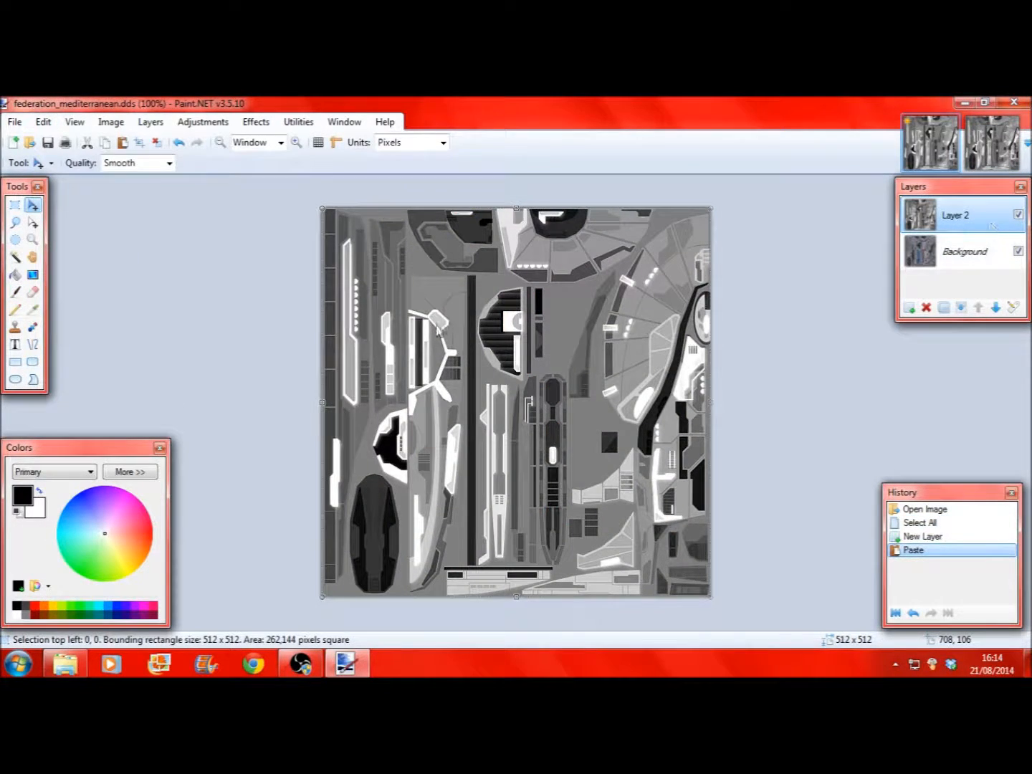
{"action": "left_click_drag", "start_coordinate": [531, 302], "coordinate": [162, 200]}
{"action": "left_click", "coordinate": [143, 285]}
{"action": "left_click", "coordinate": [135, 295]}
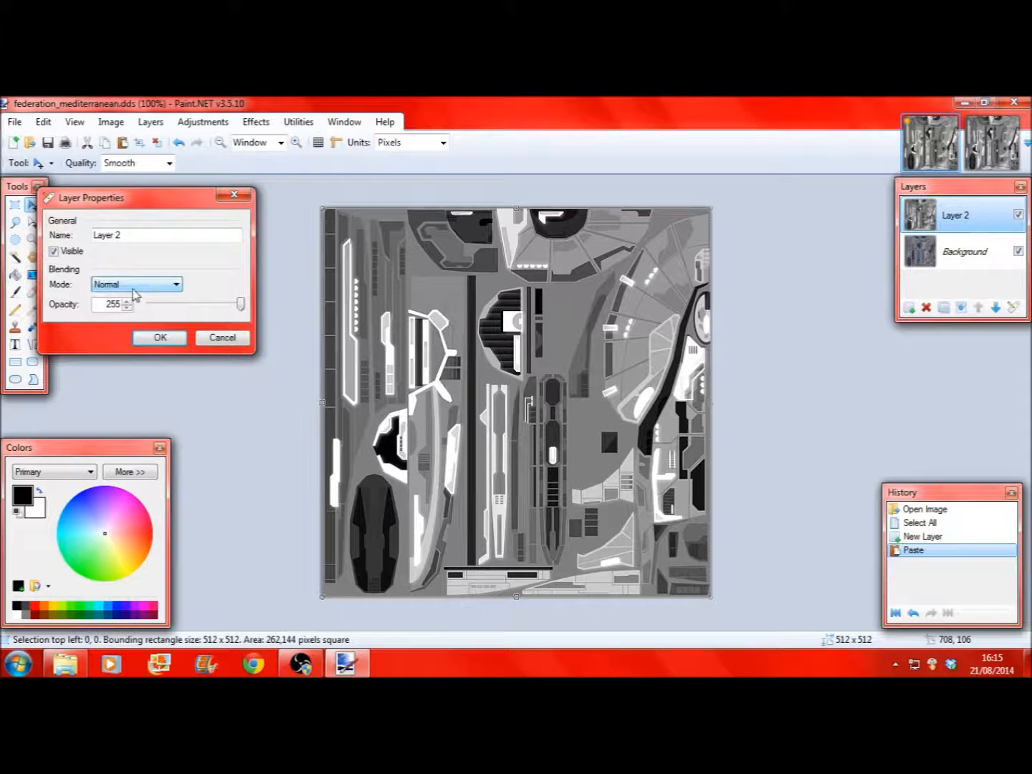
{"action": "left_click", "coordinate": [133, 285]}
{"action": "left_click", "coordinate": [133, 293]}
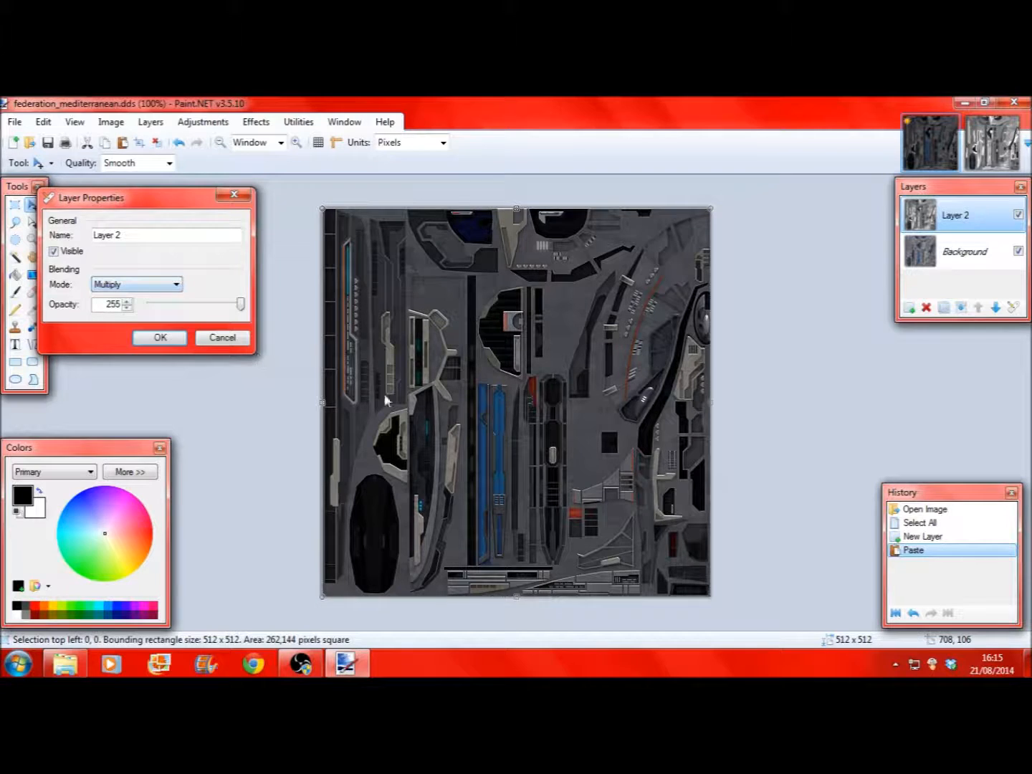
{"action": "key", "text": "Down"}
{"action": "key", "text": "Down"}
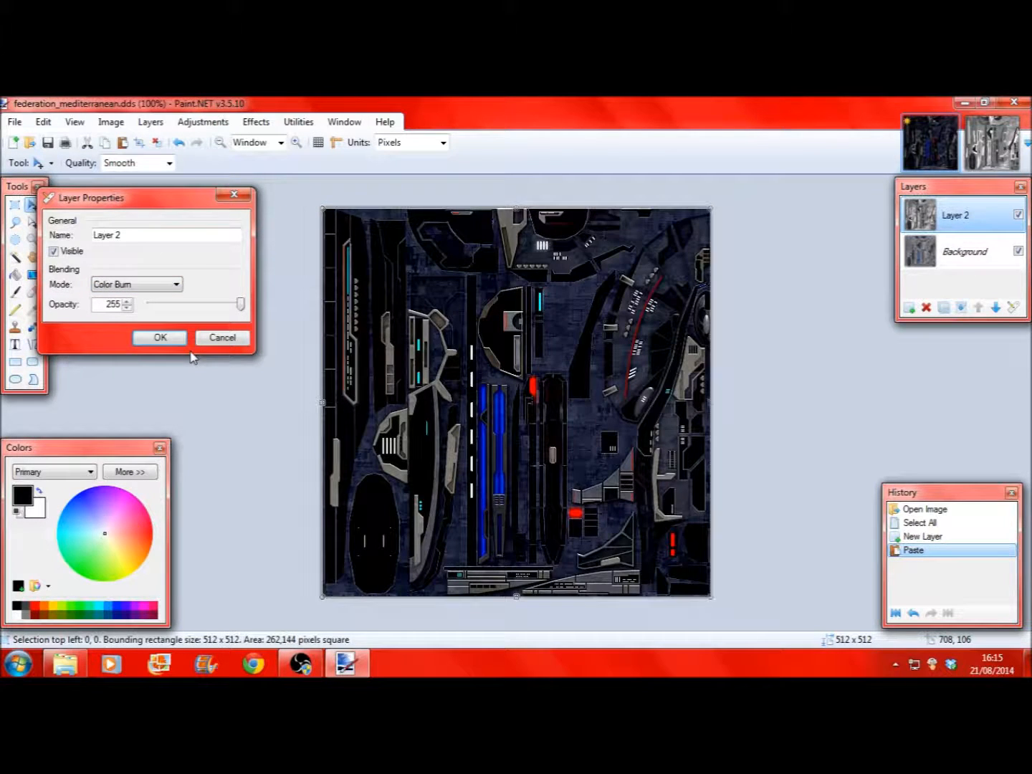
{"action": "left_click", "coordinate": [164, 285]}
{"action": "left_click", "coordinate": [155, 295]}
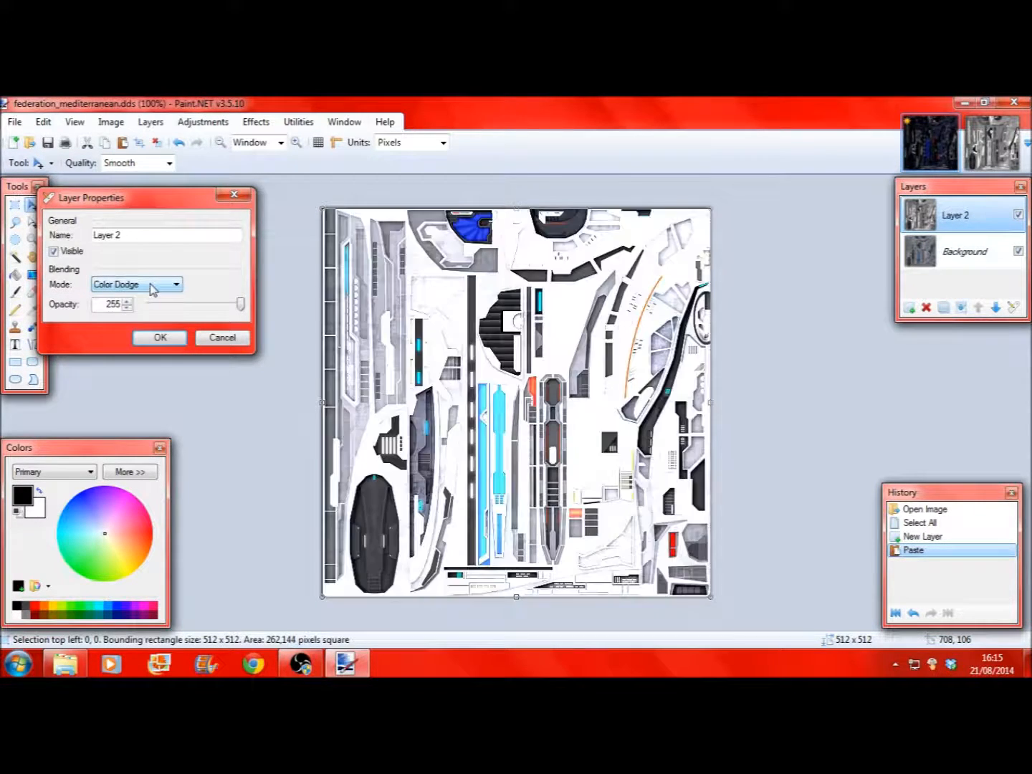
{"action": "key", "text": "Down"}
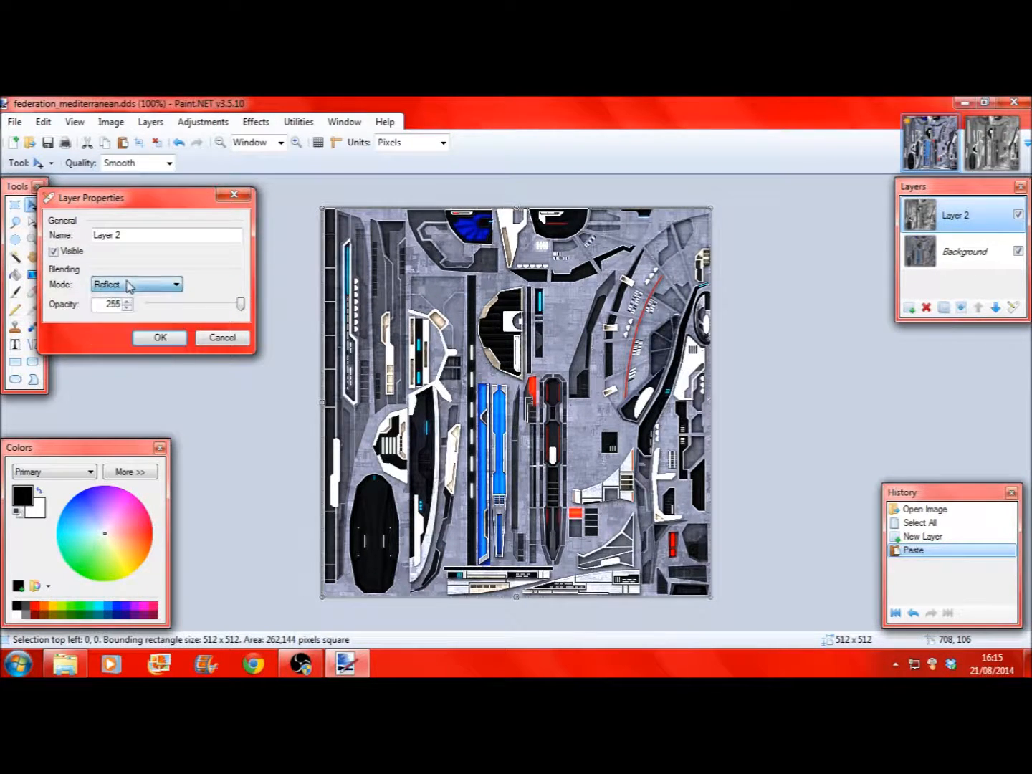
{"action": "key", "text": "Down"}
{"action": "key", "text": "Down"}
{"action": "key", "text": "Down"}
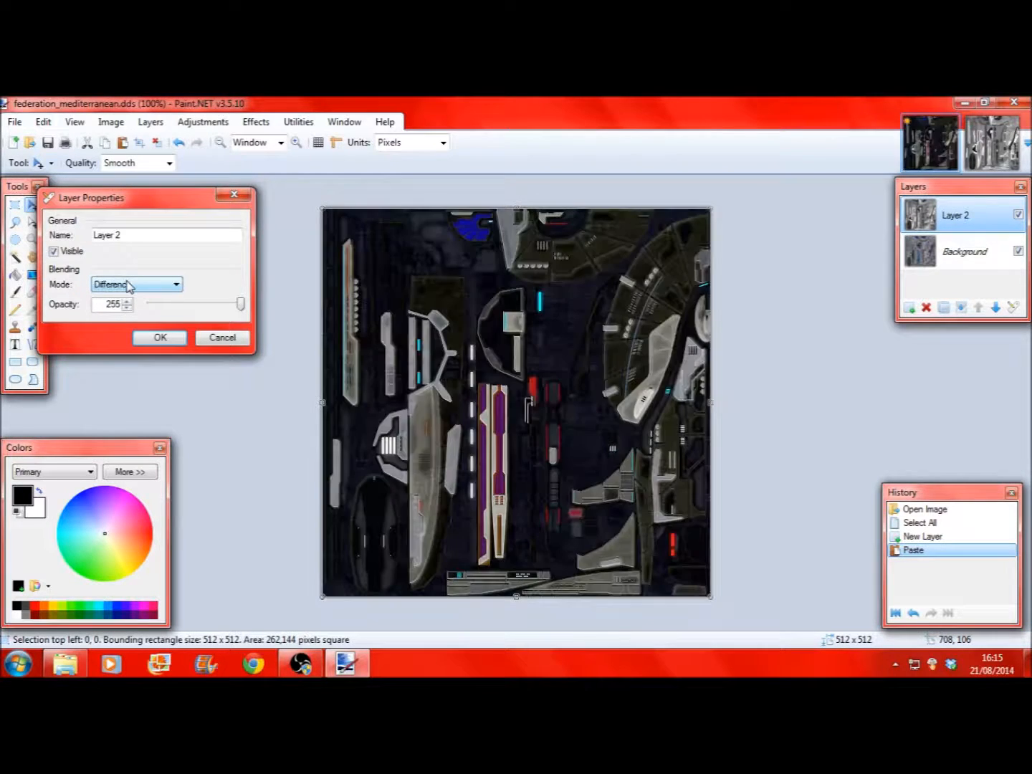
{"action": "key", "text": "Down"}
{"action": "key", "text": "Down"}
{"action": "key", "text": "Down"}
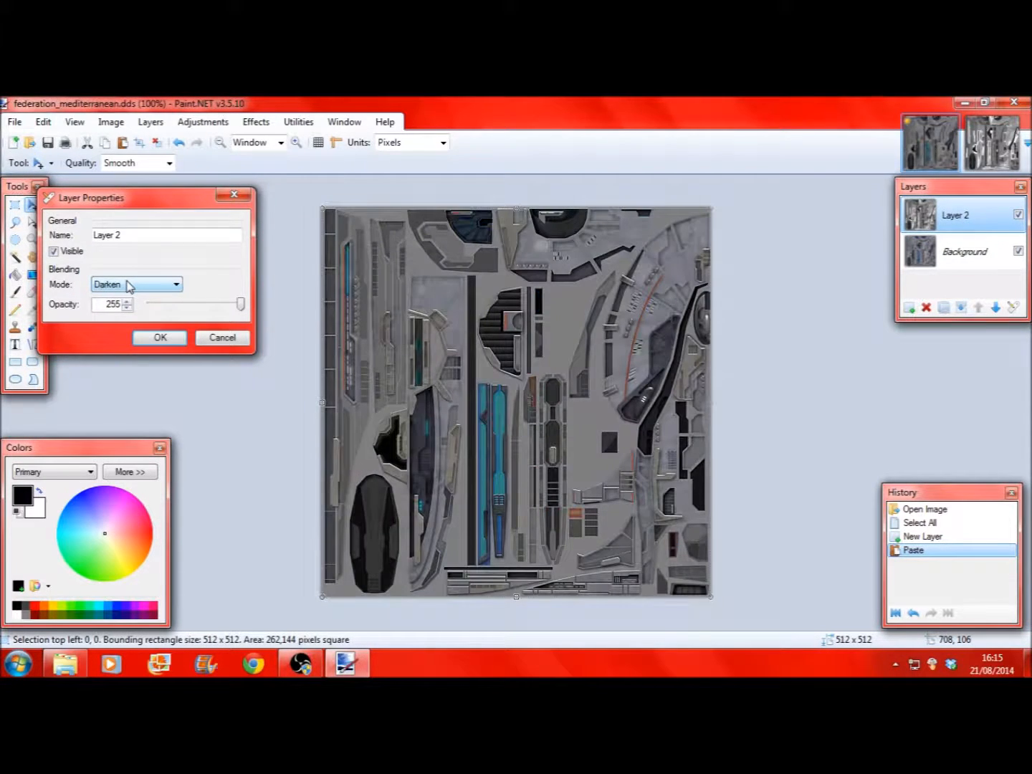
{"action": "key", "text": "Down"}
{"action": "key", "text": "Down"}
Step: Set Layer 2's blend mode to Lighten with an opacity of 125
{"action": "key", "text": "Up"}
{"action": "key", "text": "Up"}
{"action": "key", "text": "Up"}
{"action": "key", "text": "Down"}
{"action": "key", "text": "Up"}
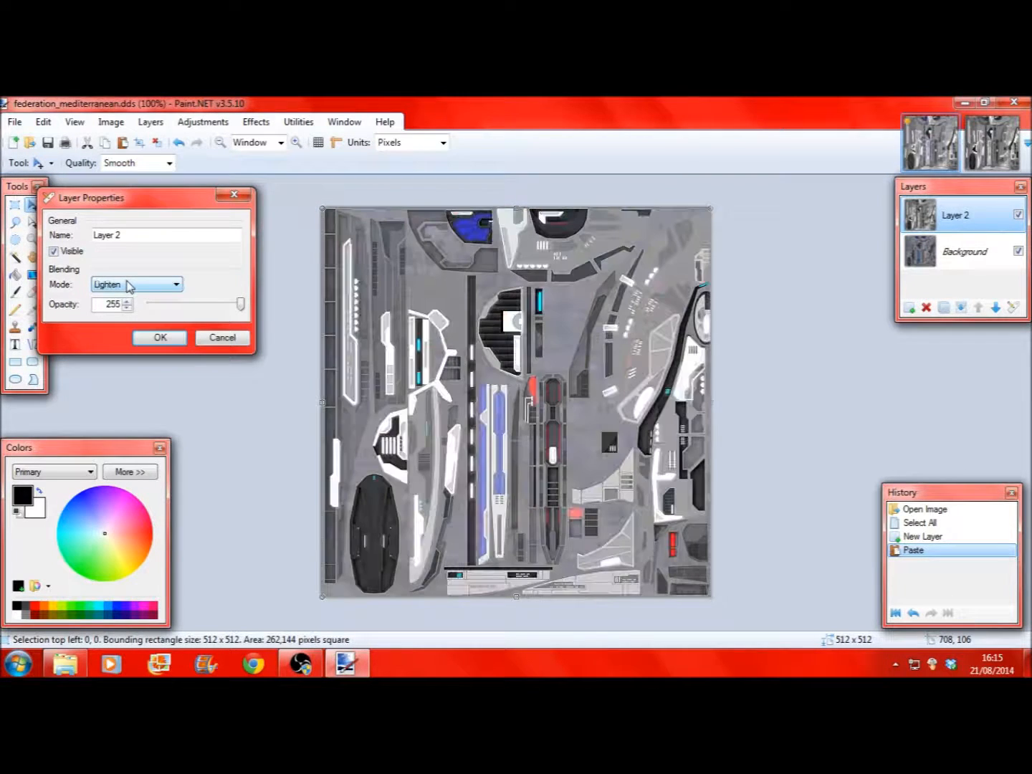
{"action": "left_click_drag", "start_coordinate": [242, 307], "coordinate": [198, 313]}
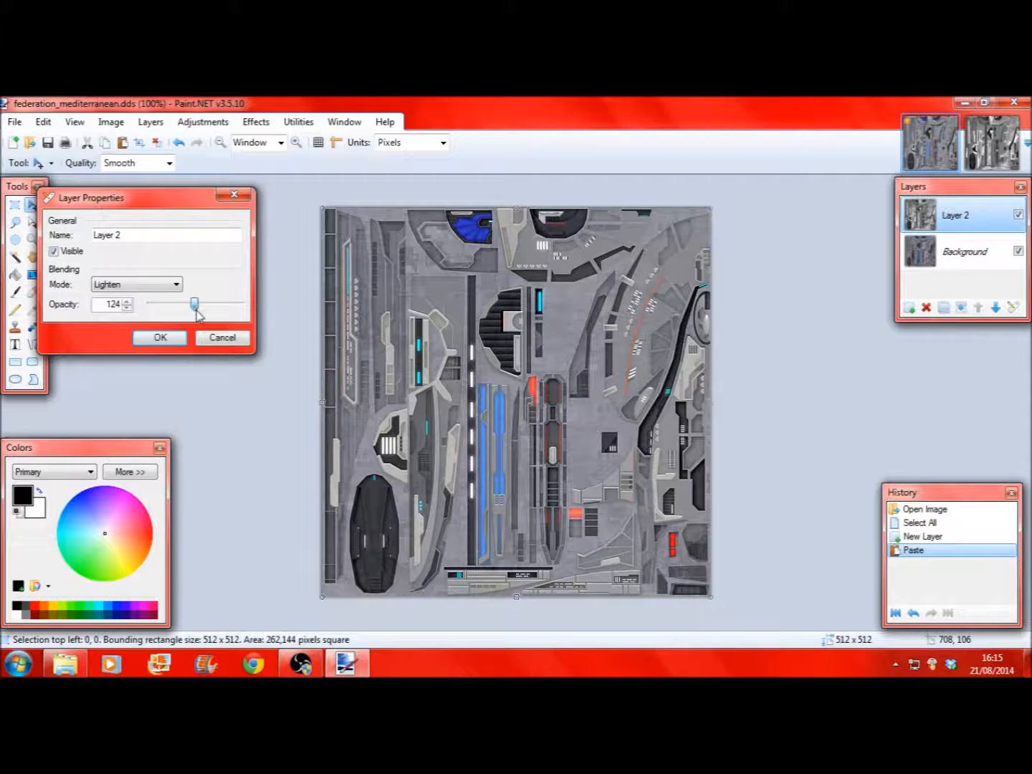
{"action": "left_click", "coordinate": [159, 336]}
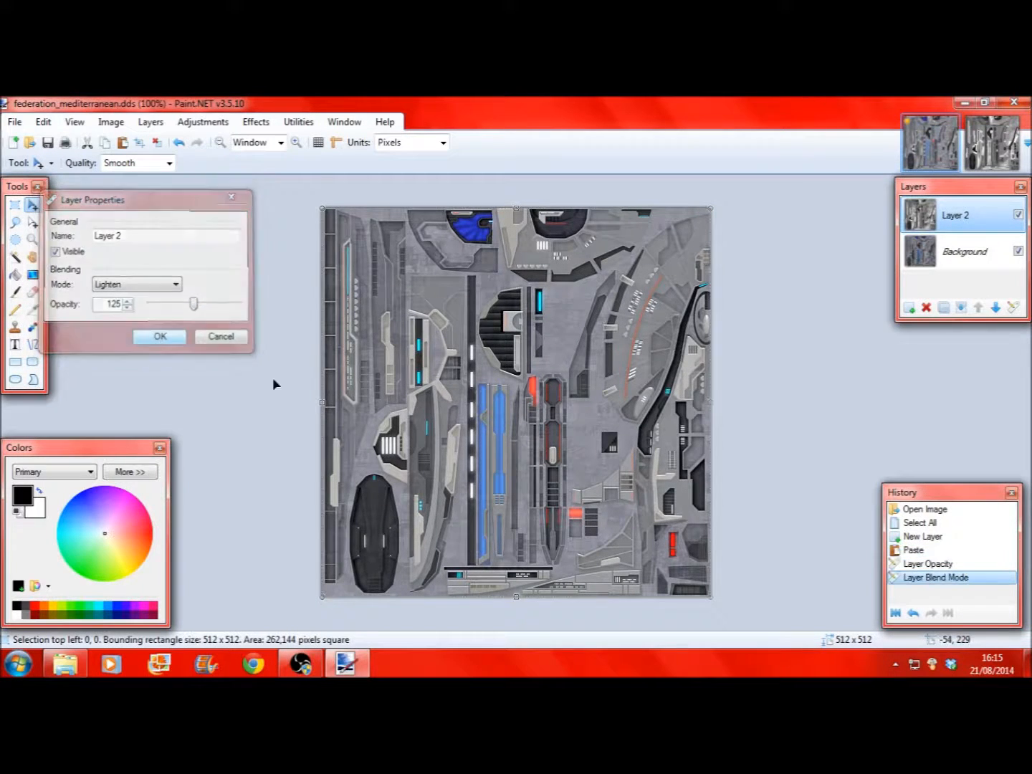
Step: Examine the upper and lower parts of the blended texture at 200% zoom
{"action": "left_click", "coordinate": [296, 142]}
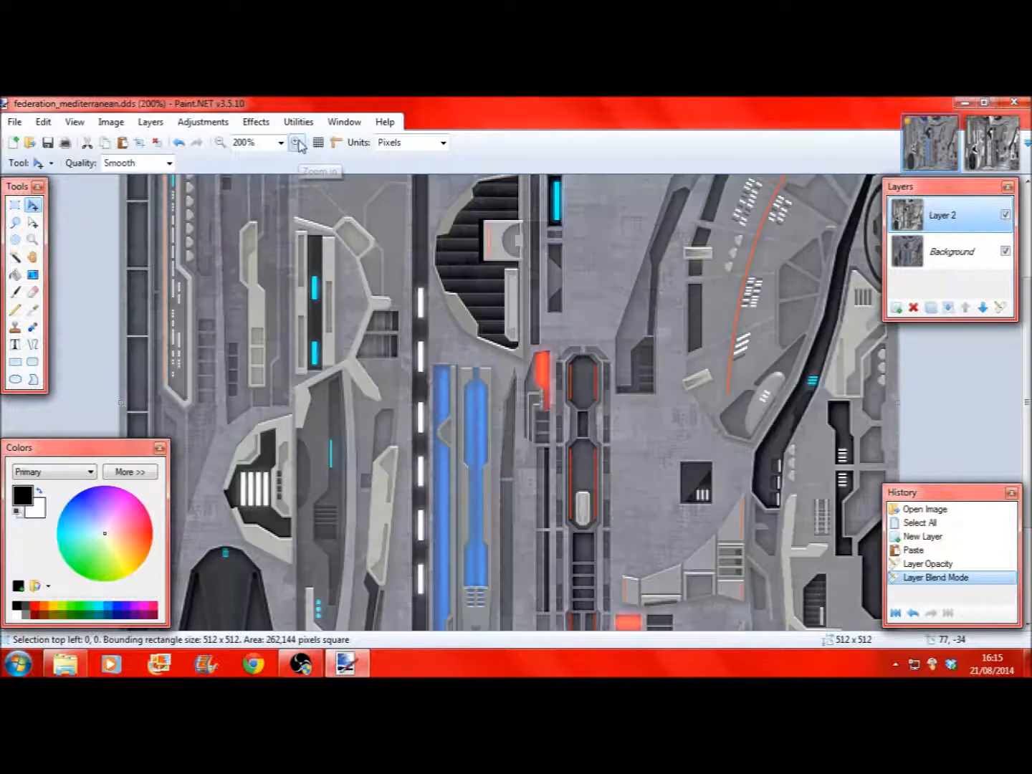
{"action": "scroll", "coordinate": [380, 241], "scroll_direction": "up", "scroll_amount": 3}
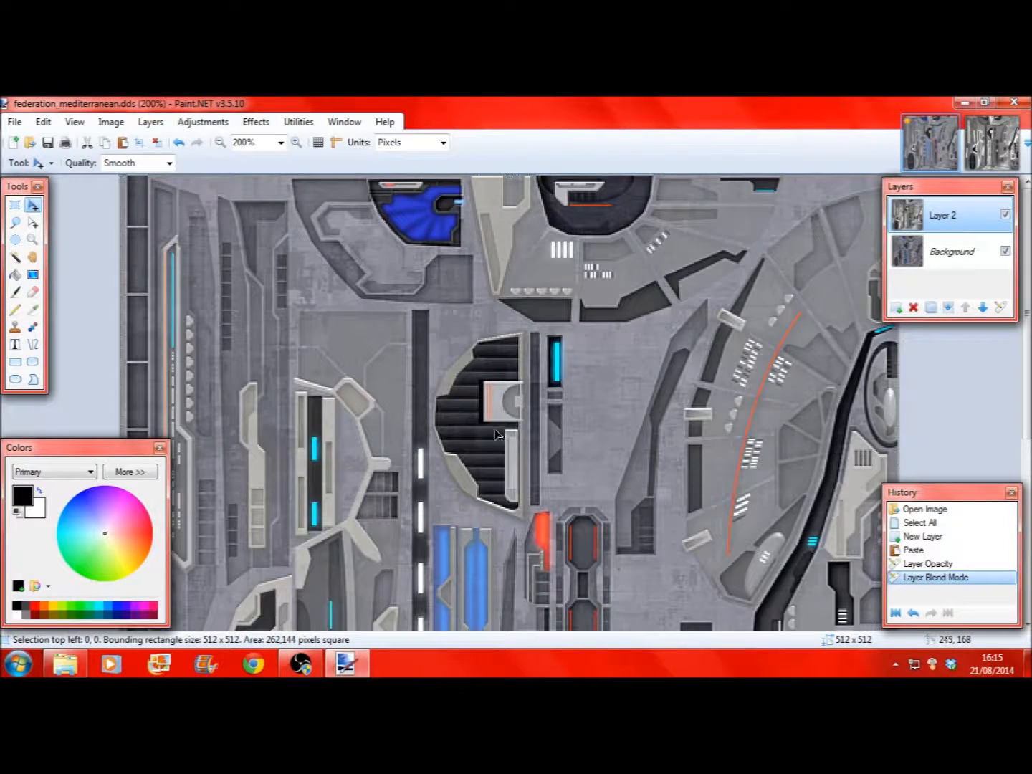
{"action": "scroll", "coordinate": [494, 434], "scroll_direction": "down", "scroll_amount": 5}
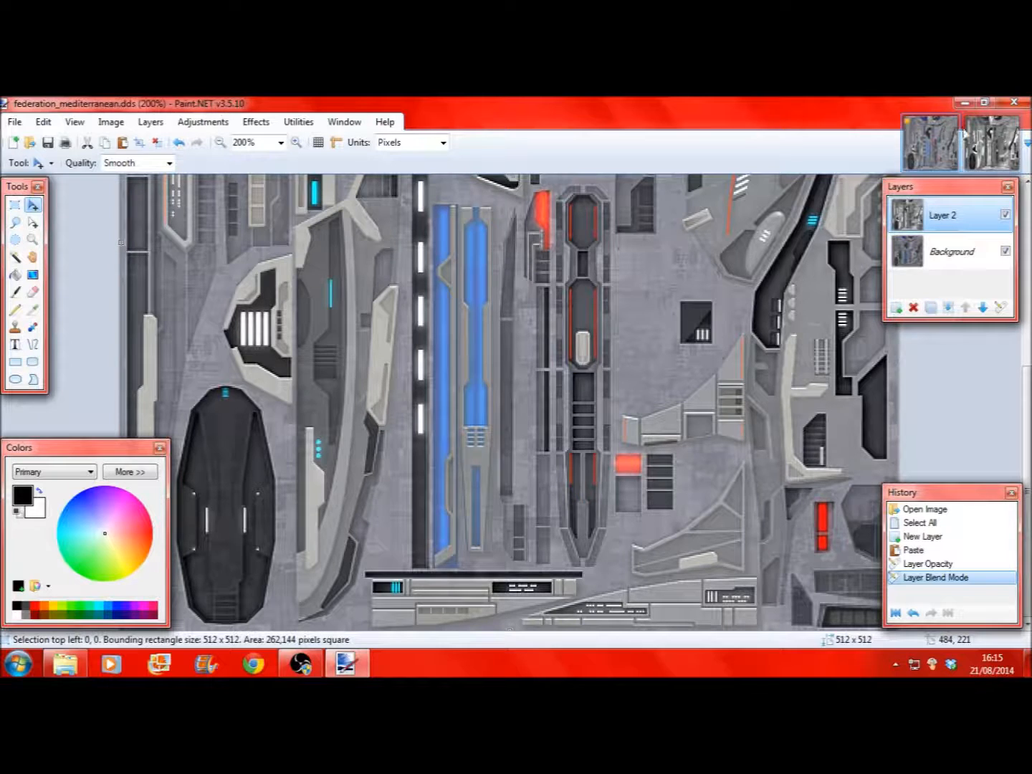
Step: Hide Layer 2, make the Background layer active and inspect its panel details at 300% zoom
{"action": "left_click", "coordinate": [1005, 215]}
{"action": "left_click", "coordinate": [952, 251]}
{"action": "left_click", "coordinate": [222, 143]}
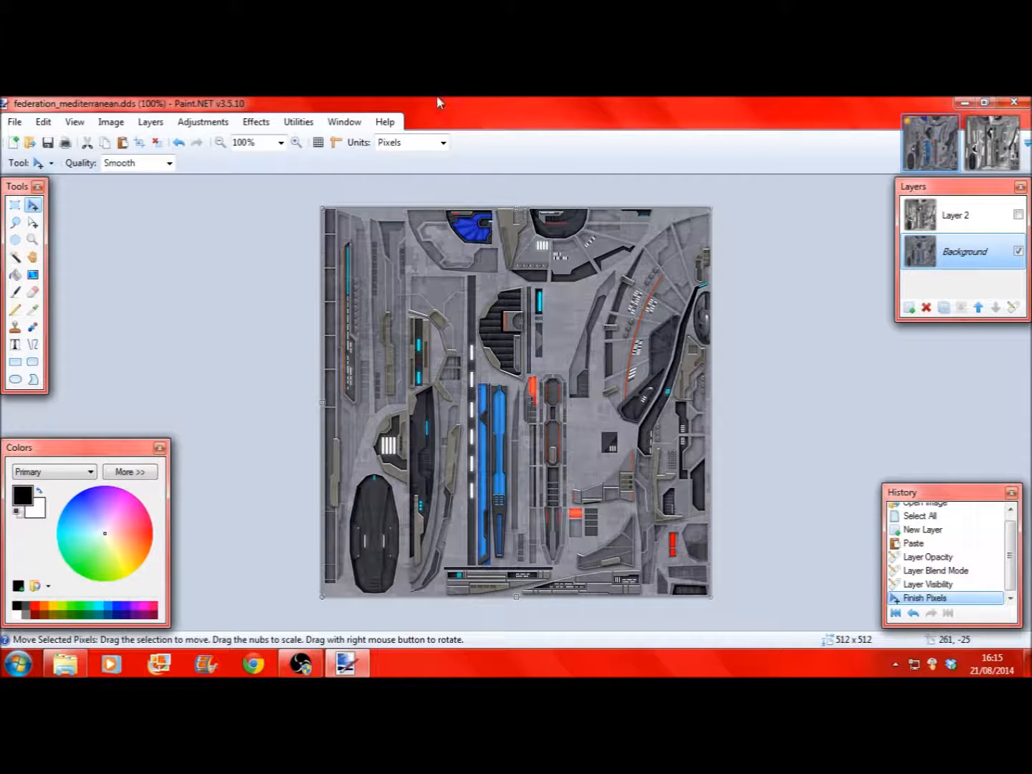
{"action": "left_click", "coordinate": [296, 141]}
{"action": "left_click", "coordinate": [295, 142]}
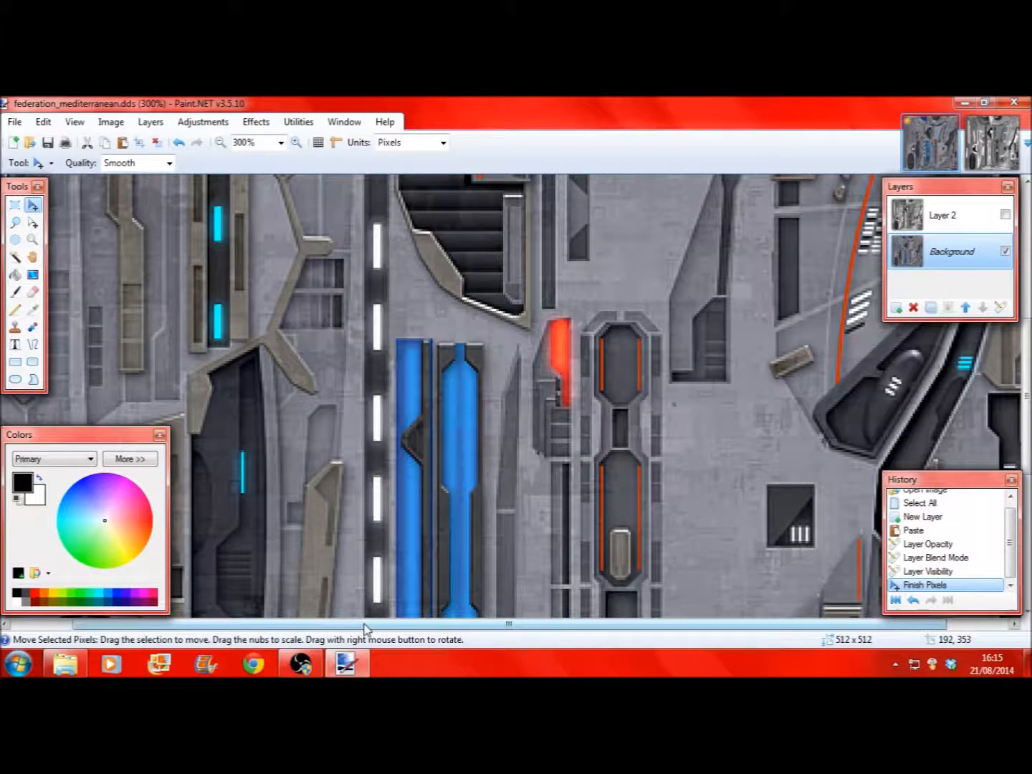
{"action": "left_click_drag", "start_coordinate": [366, 624], "coordinate": [306, 623]}
{"action": "scroll", "coordinate": [330, 429], "scroll_direction": "up", "scroll_amount": 1}
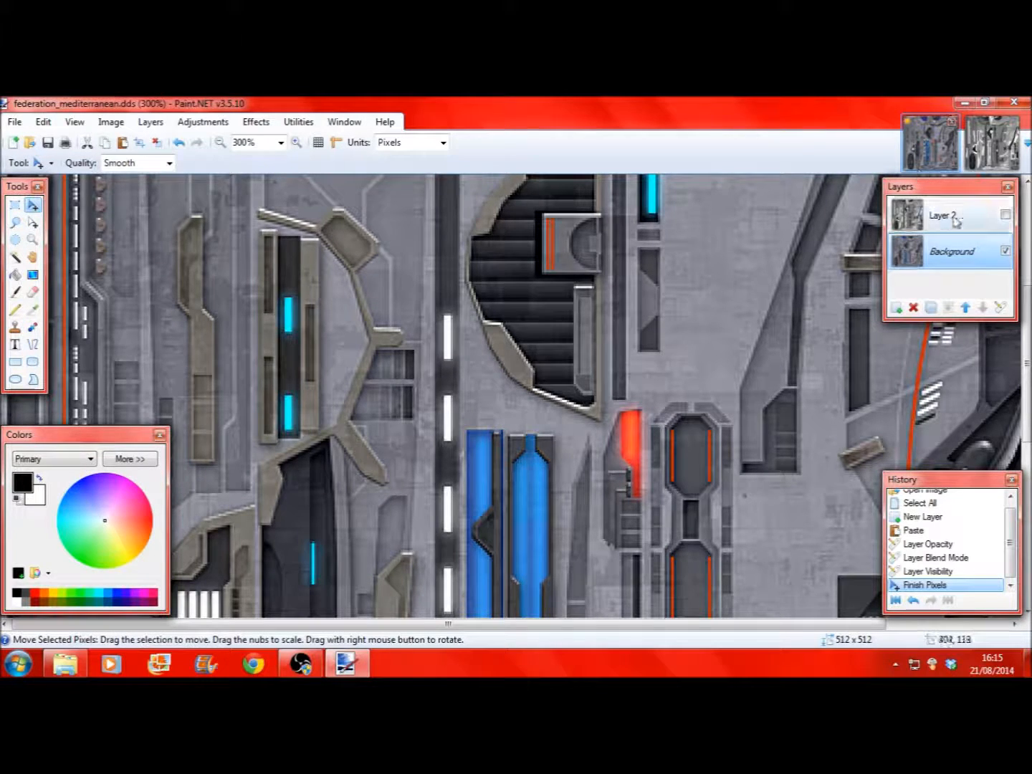
Step: Show only Layer 2 by hiding the Background layer, and raise Layer 2's opacity to 255
{"action": "left_click", "coordinate": [1006, 215]}
{"action": "left_click", "coordinate": [1005, 252]}
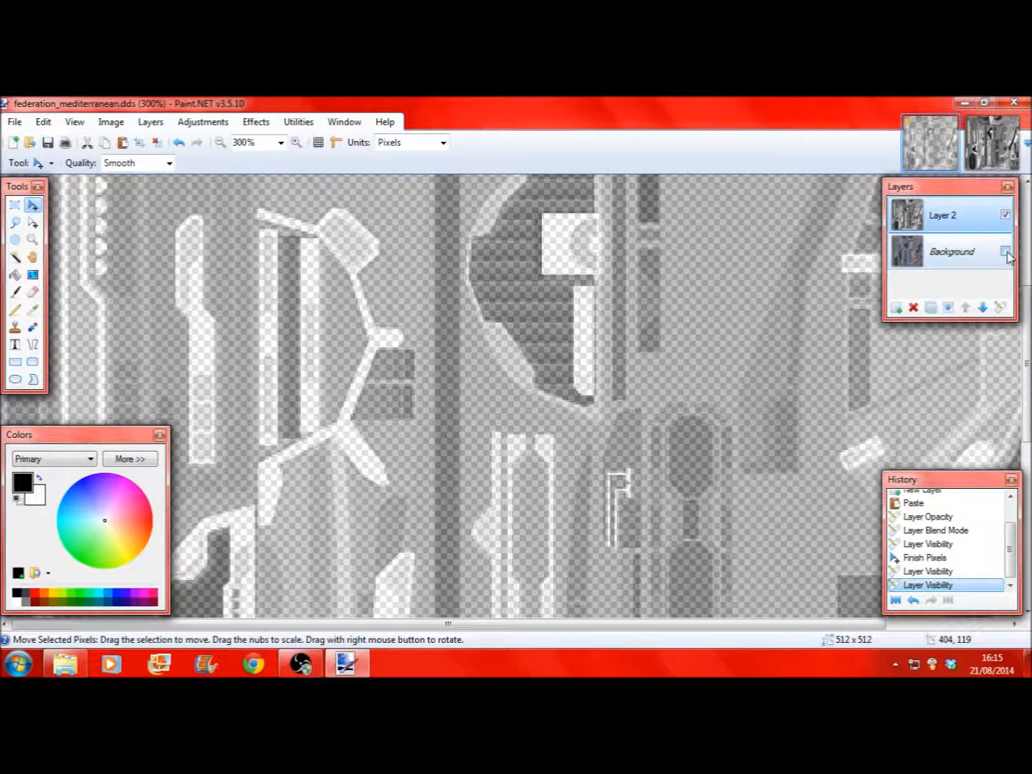
{"action": "double_click", "coordinate": [967, 215]}
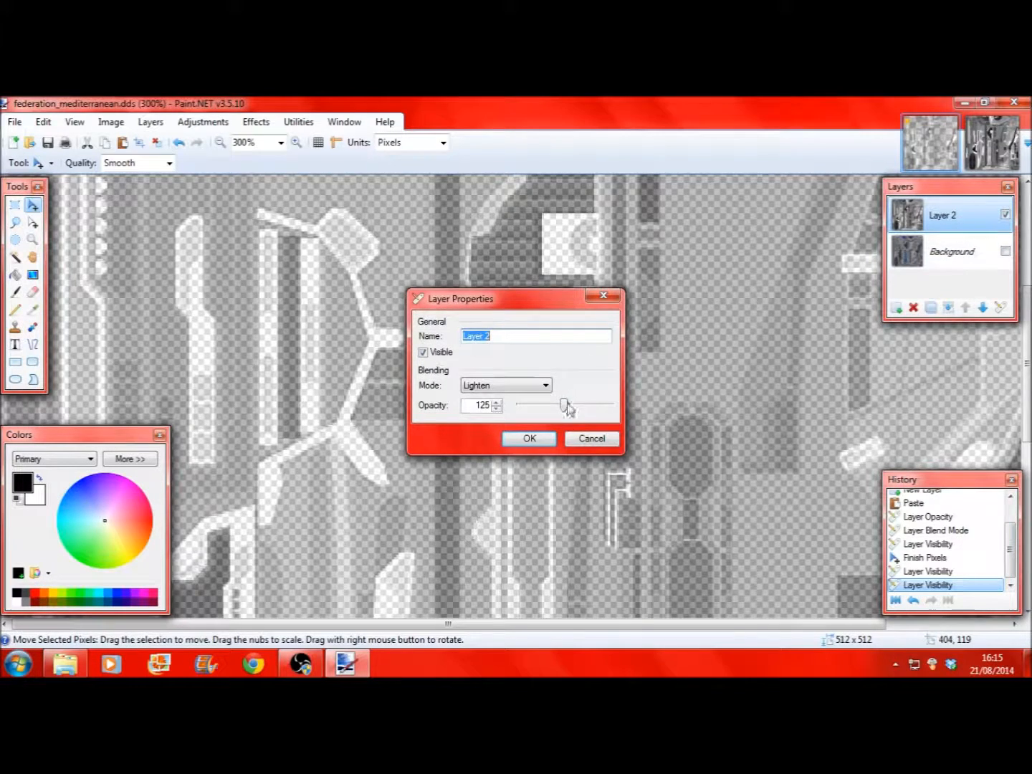
{"action": "left_click_drag", "start_coordinate": [564, 406], "coordinate": [611, 405]}
{"action": "left_click", "coordinate": [528, 438]}
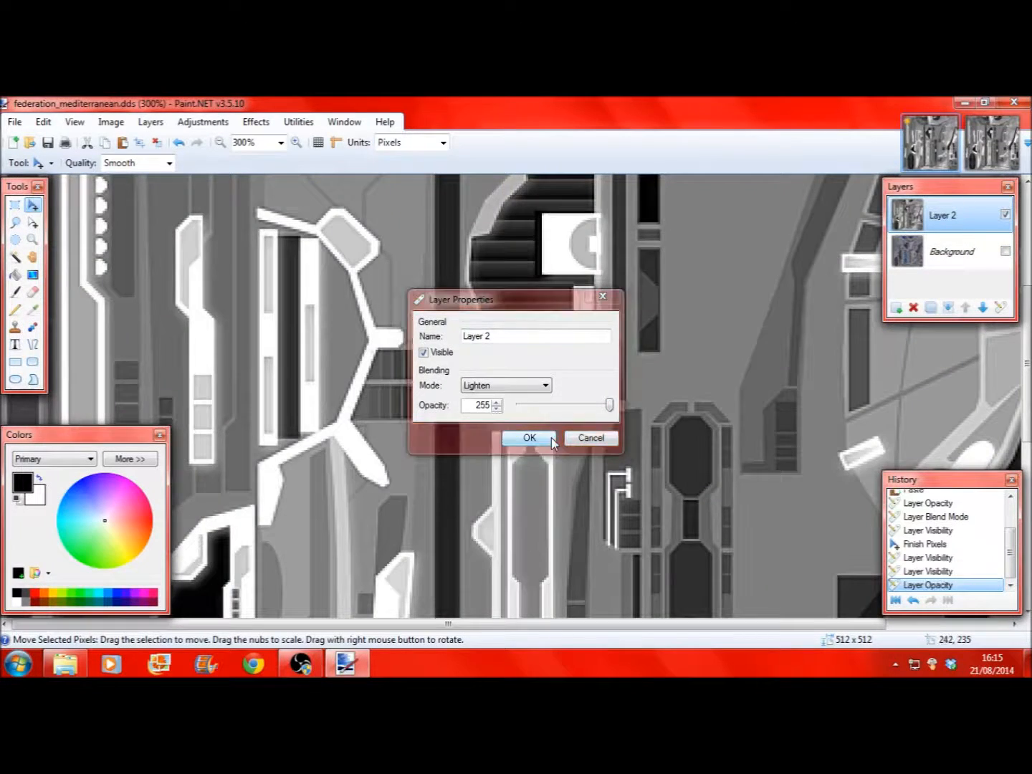
Step: Select the white curved frame on Layer 2 with the Magic Wand at 50% tolerance and lasso off its attached polygonal panel
{"action": "left_click", "coordinate": [17, 256]}
{"action": "left_click", "coordinate": [315, 225]}
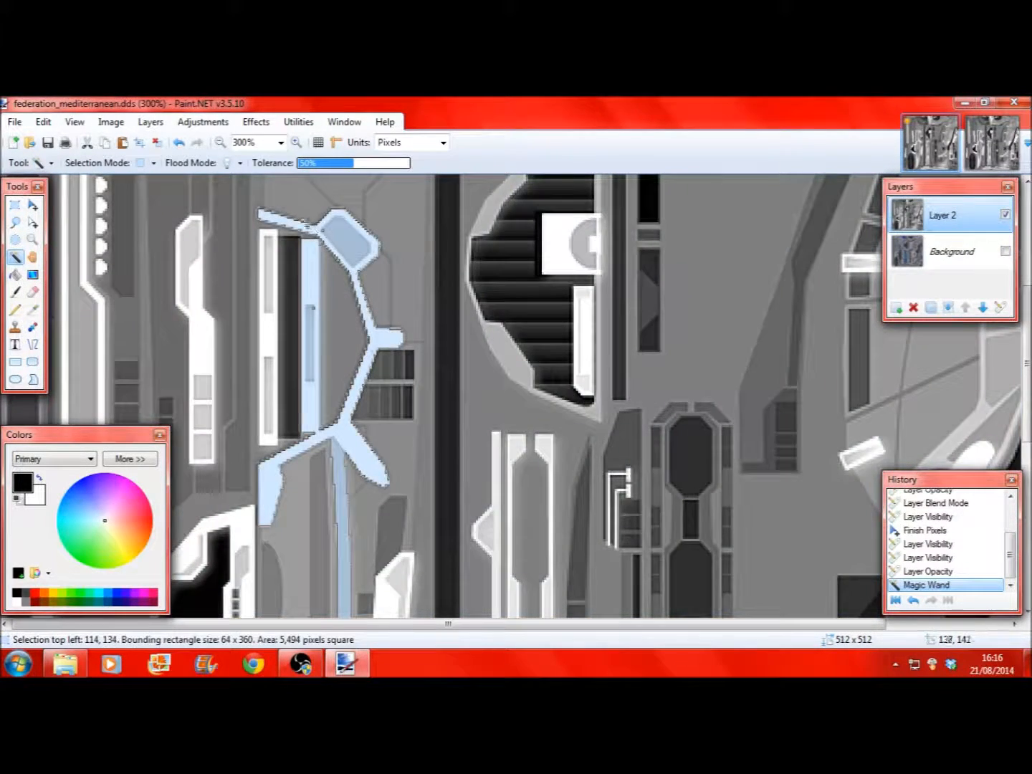
{"action": "left_click", "coordinate": [15, 223]}
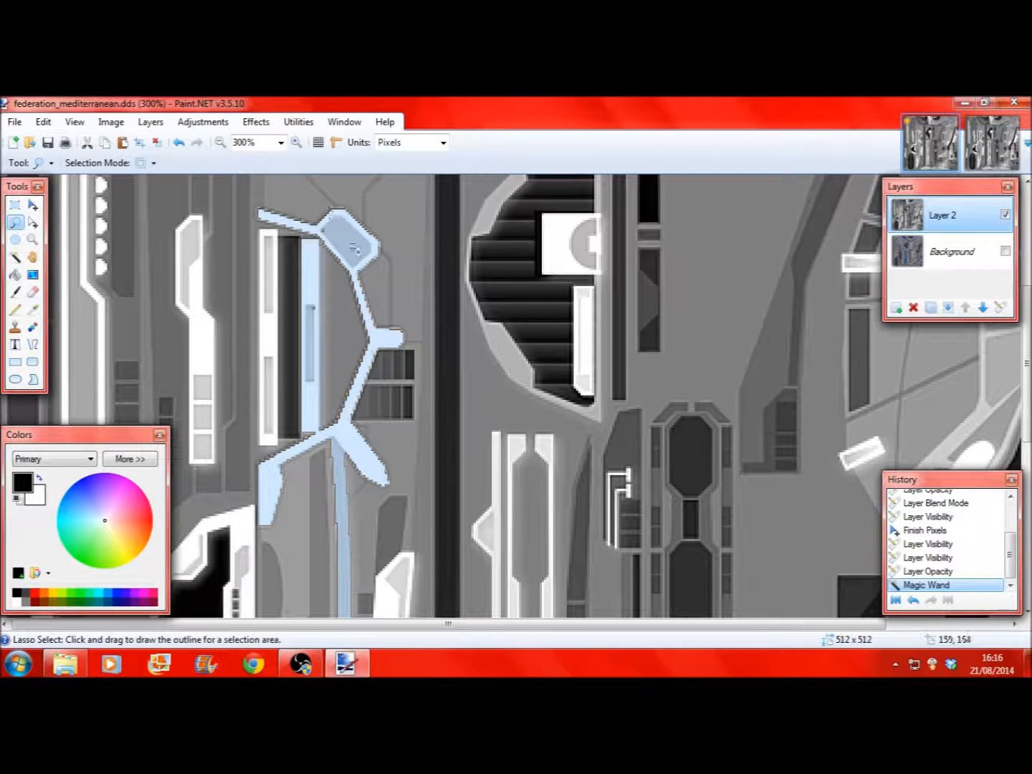
{"action": "mouse_move", "coordinate": [366, 271]}
{"action": "left_mouse_down"}
{"action": "mouse_move", "coordinate": [402, 222]}
{"action": "mouse_move", "coordinate": [337, 201]}
{"action": "mouse_move", "coordinate": [351, 265]}
{"action": "left_mouse_up"}
{"action": "mouse_move", "coordinate": [312, 221]}
{"action": "left_mouse_down"}
{"action": "mouse_move", "coordinate": [458, 309]}
{"action": "mouse_move", "coordinate": [429, 345]}
{"action": "mouse_move", "coordinate": [371, 320]}
{"action": "mouse_move", "coordinate": [326, 258]}
{"action": "left_mouse_up"}
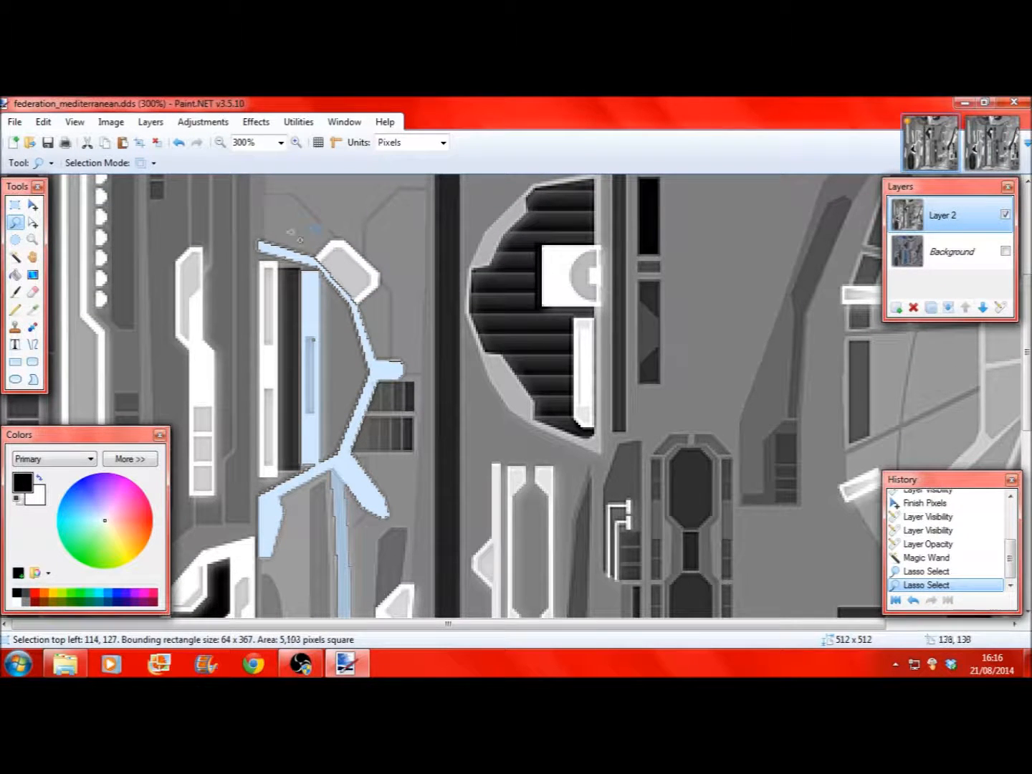
{"action": "left_click_drag", "start_coordinate": [358, 211], "coordinate": [364, 208]}
{"action": "mouse_move", "coordinate": [295, 247]}
{"action": "left_mouse_down"}
{"action": "mouse_move", "coordinate": [395, 202]}
{"action": "mouse_move", "coordinate": [427, 301]}
{"action": "mouse_move", "coordinate": [425, 322]}
{"action": "mouse_move", "coordinate": [401, 325]}
{"action": "left_mouse_up"}
{"action": "scroll", "coordinate": [387, 326], "scroll_direction": "down", "scroll_amount": 2}
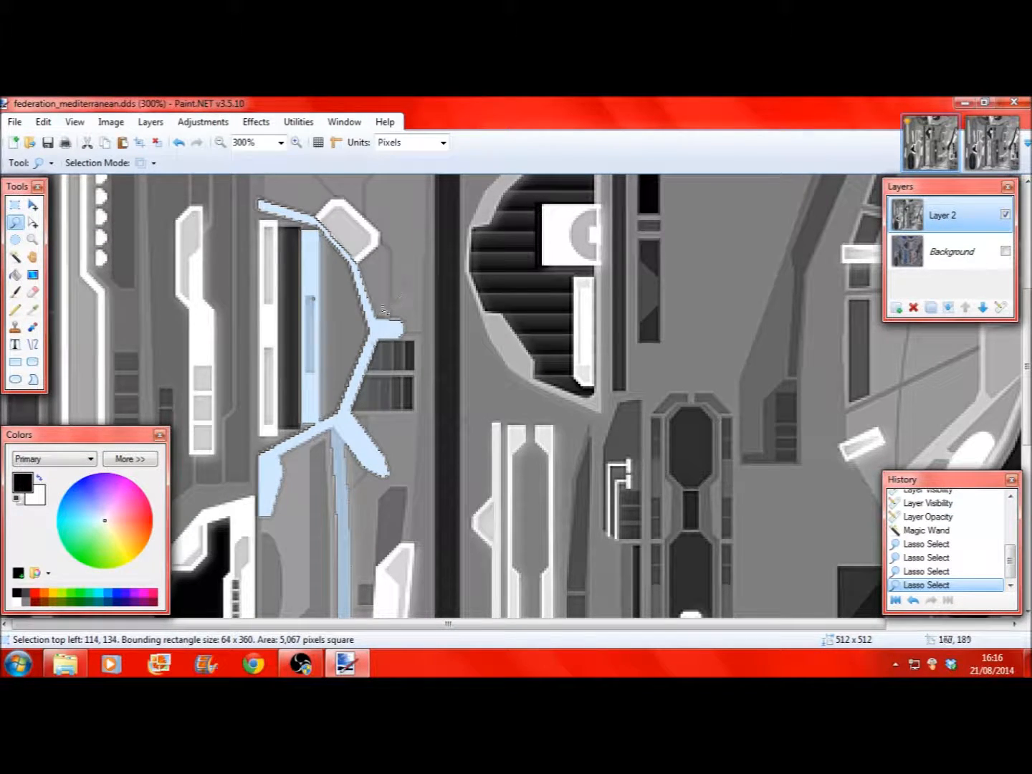
Step: Use Lasso Select to remove the short side stub and the diagonal fin from the arc's selection
{"action": "mouse_move", "coordinate": [409, 317]}
{"action": "left_mouse_down"}
{"action": "mouse_move", "coordinate": [388, 353]}
{"action": "mouse_move", "coordinate": [382, 301]}
{"action": "mouse_move", "coordinate": [413, 362]}
{"action": "mouse_move", "coordinate": [350, 351]}
{"action": "mouse_move", "coordinate": [333, 330]}
{"action": "mouse_move", "coordinate": [396, 424]}
{"action": "mouse_move", "coordinate": [450, 397]}
{"action": "mouse_move", "coordinate": [374, 313]}
{"action": "left_mouse_up"}
{"action": "scroll", "coordinate": [412, 362], "scroll_direction": "down", "scroll_amount": 2}
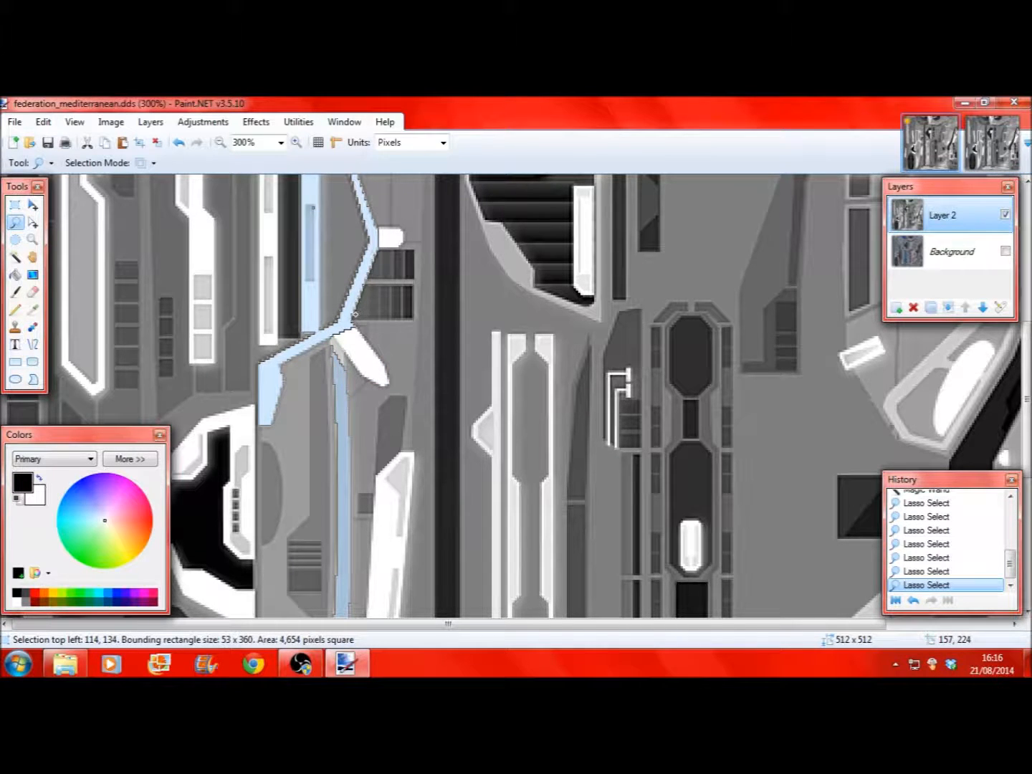
{"action": "mouse_move", "coordinate": [352, 326]}
{"action": "left_mouse_down"}
{"action": "mouse_move", "coordinate": [319, 362]}
{"action": "mouse_move", "coordinate": [339, 332]}
{"action": "left_mouse_up"}
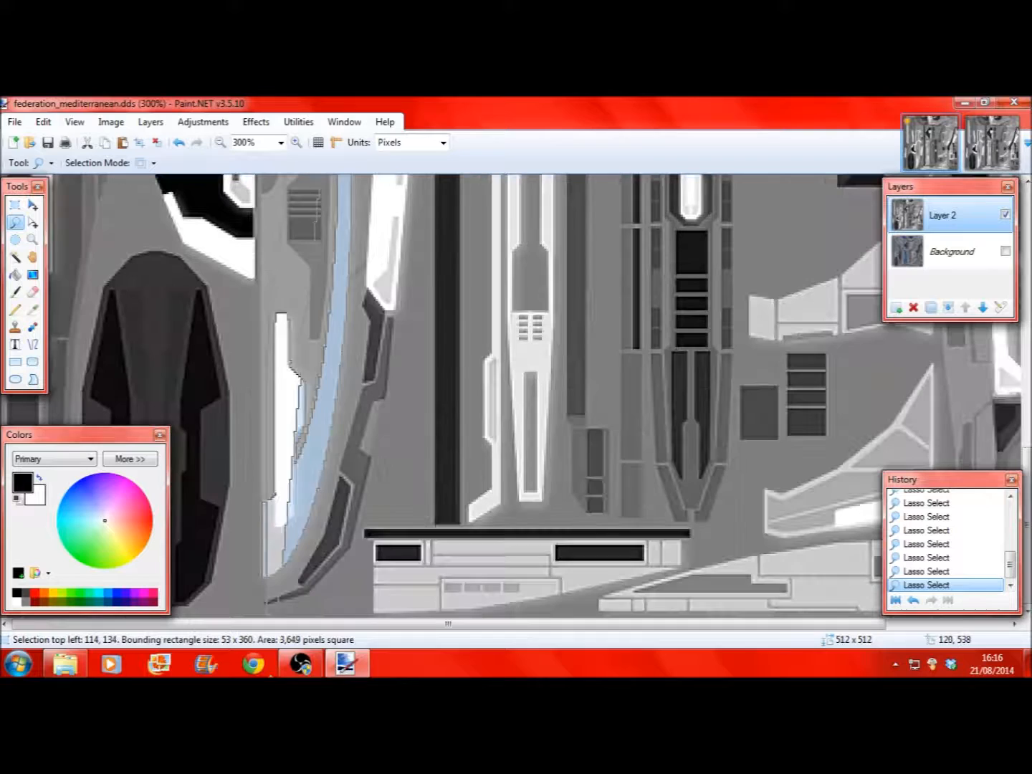
Step: Remove the long curved strip below the arc and the block at the arc's lower end from the selection with Lasso Select
{"action": "mouse_move", "coordinate": [272, 674]}
{"action": "left_mouse_down"}
{"action": "mouse_move", "coordinate": [433, 324]}
{"action": "mouse_move", "coordinate": [404, 280]}
{"action": "left_mouse_up"}
{"action": "scroll", "coordinate": [403, 281], "scroll_direction": "up", "scroll_amount": 2}
{"action": "scroll", "coordinate": [322, 476], "scroll_direction": "down", "scroll_amount": 2}
{"action": "mouse_move", "coordinate": [311, 378]}
{"action": "left_mouse_down"}
{"action": "mouse_move", "coordinate": [330, 670]}
{"action": "mouse_move", "coordinate": [379, 556]}
{"action": "left_mouse_up"}
{"action": "scroll", "coordinate": [259, 459], "scroll_direction": "up", "scroll_amount": 6}
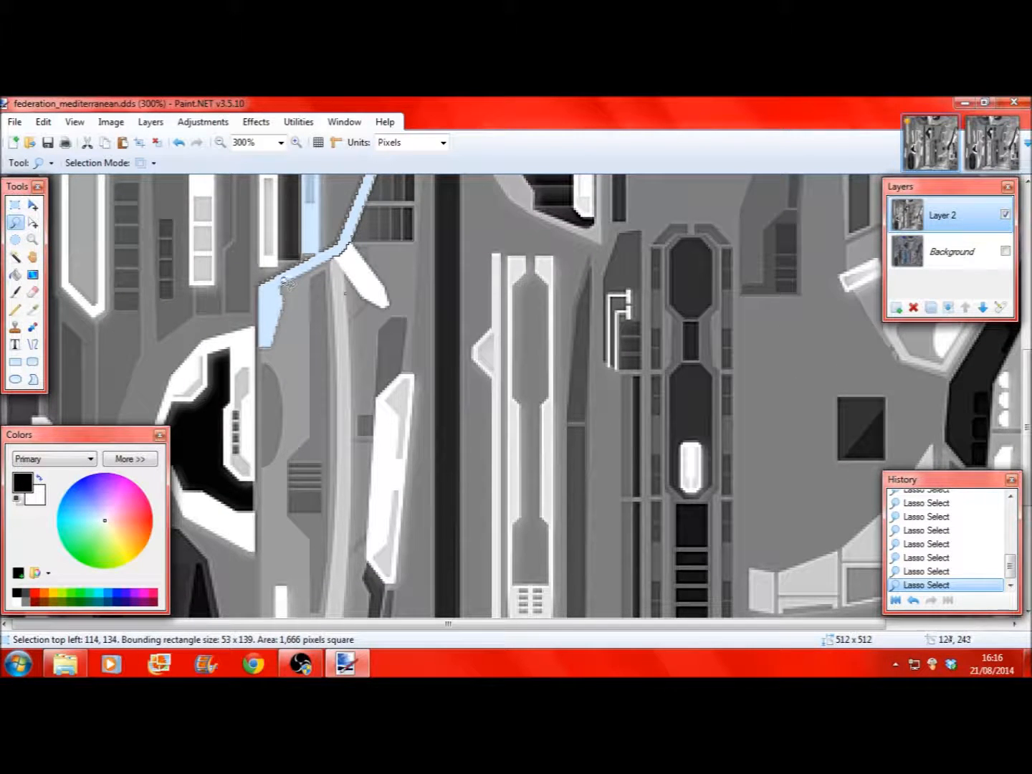
{"action": "mouse_move", "coordinate": [281, 287]}
{"action": "left_mouse_down"}
{"action": "mouse_move", "coordinate": [306, 359]}
{"action": "mouse_move", "coordinate": [151, 370]}
{"action": "mouse_move", "coordinate": [143, 359]}
{"action": "mouse_move", "coordinate": [278, 361]}
{"action": "mouse_move", "coordinate": [306, 288]}
{"action": "left_mouse_up"}
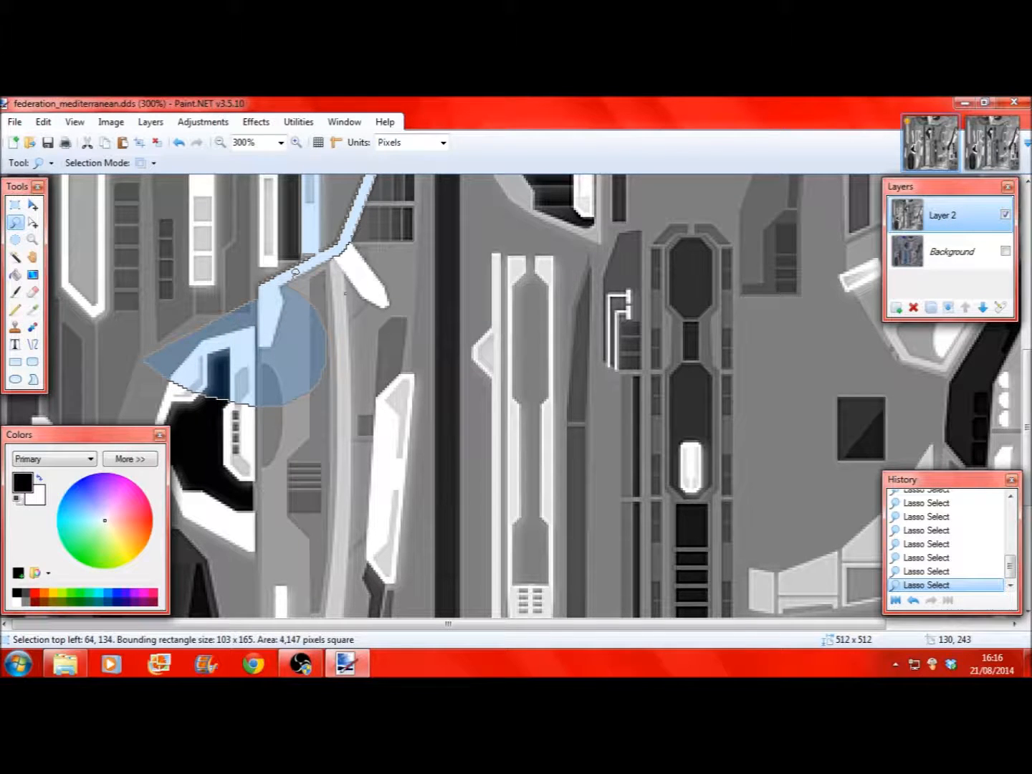
{"action": "mouse_move", "coordinate": [345, 294]}
{"action": "left_mouse_down"}
{"action": "mouse_move", "coordinate": [362, 495]}
{"action": "mouse_move", "coordinate": [215, 301]}
{"action": "mouse_move", "coordinate": [50, 387]}
{"action": "mouse_move", "coordinate": [32, 409]}
{"action": "left_mouse_up"}
{"action": "scroll", "coordinate": [412, 306], "scroll_direction": "up", "scroll_amount": 3}
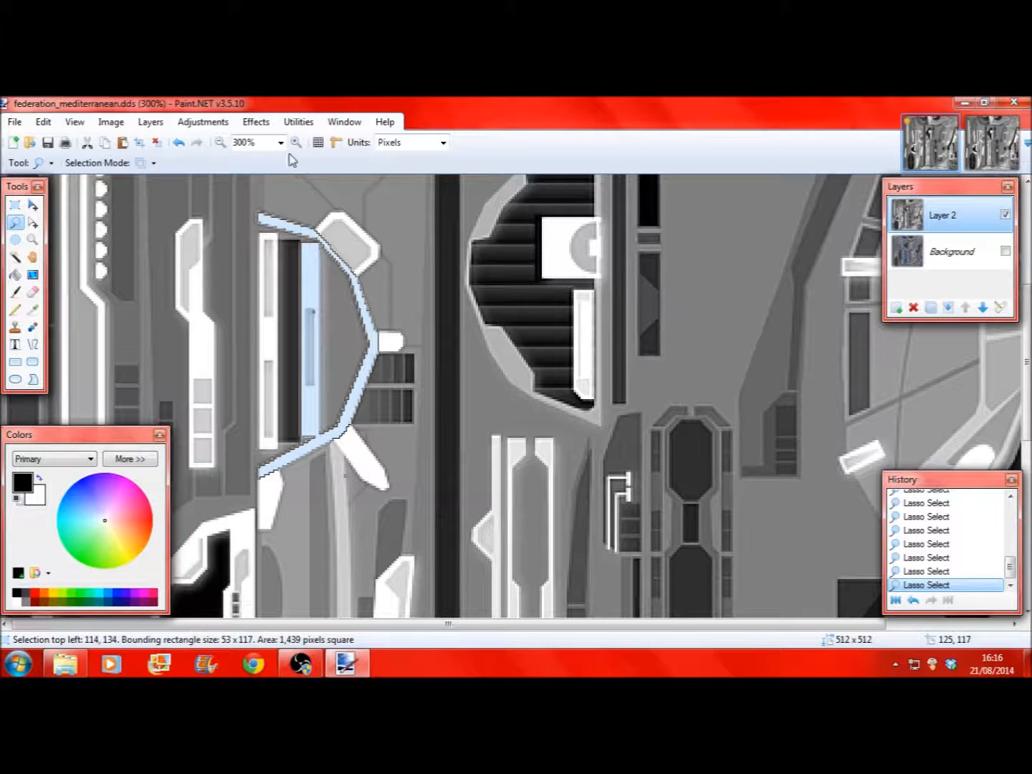
{"action": "left_click", "coordinate": [246, 127]}
{"action": "mouse_move", "coordinate": [293, 228]}
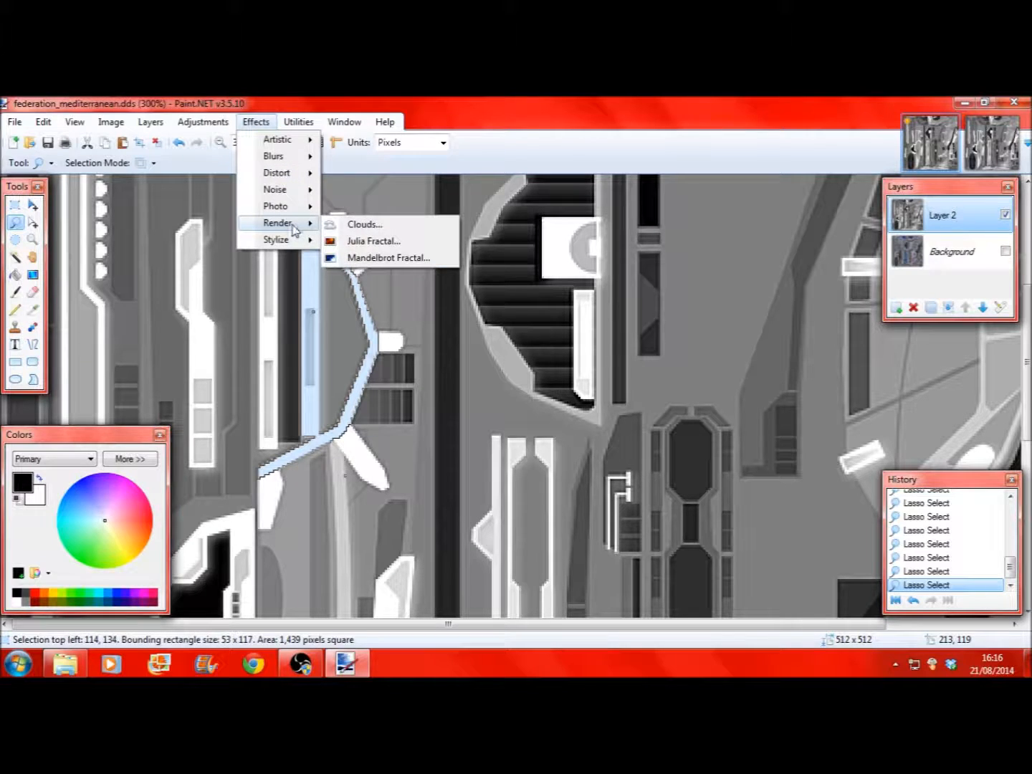
{"action": "left_click", "coordinate": [347, 224]}
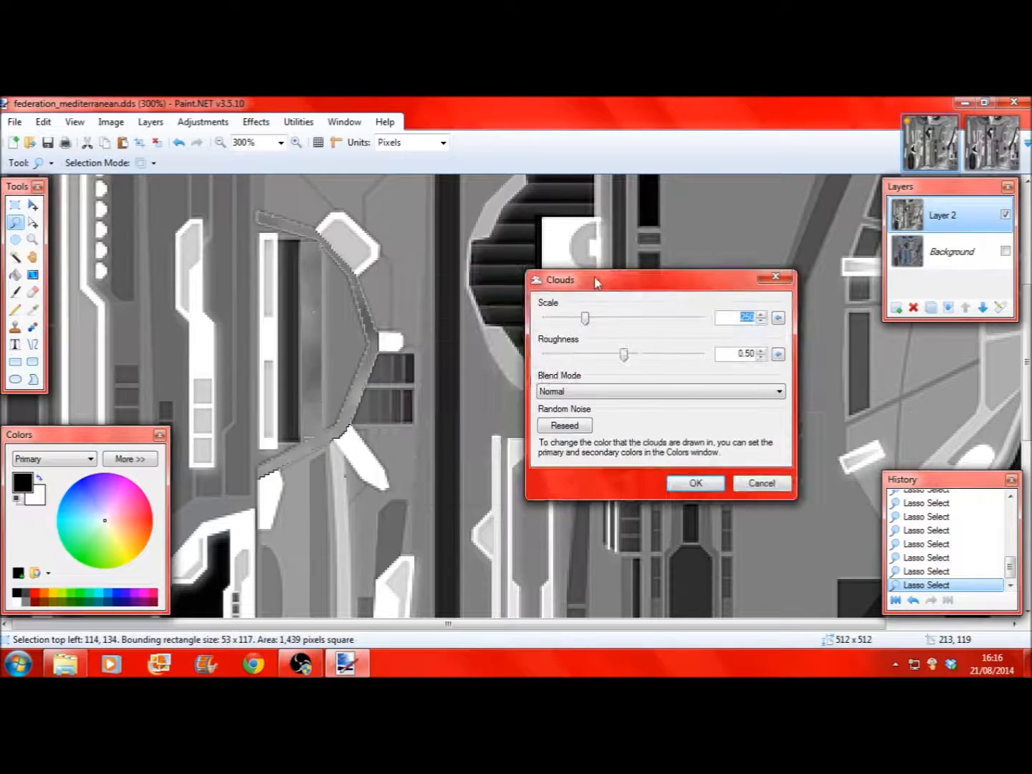
{"action": "left_click_drag", "start_coordinate": [583, 320], "coordinate": [557, 323]}
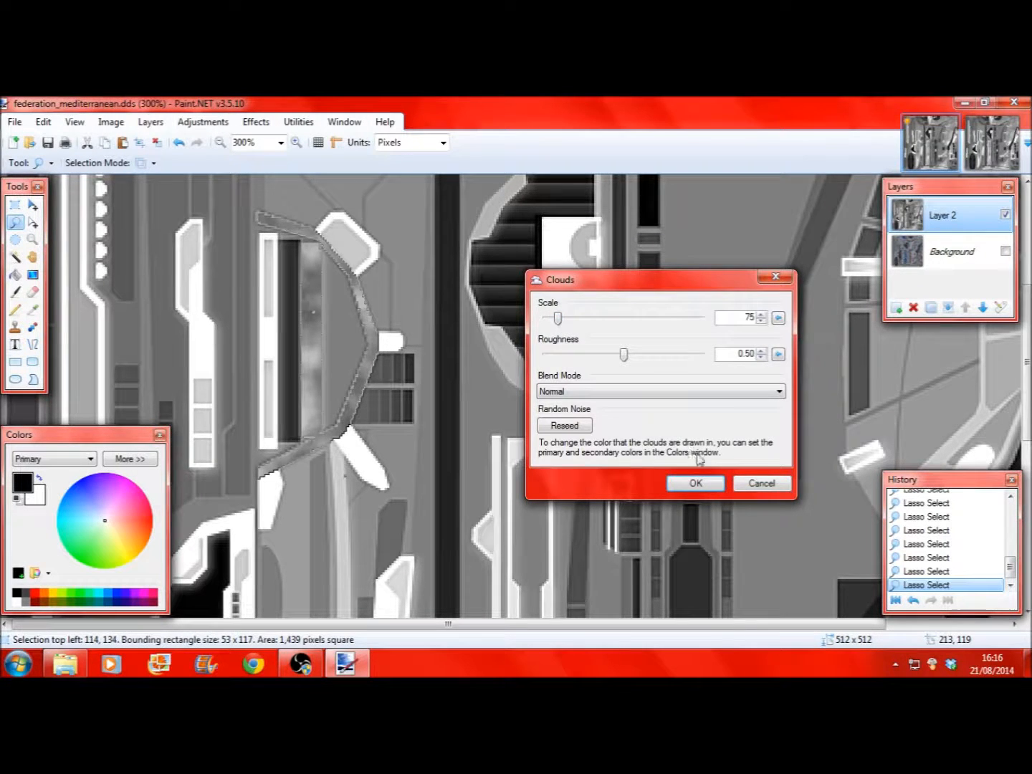
{"action": "left_click", "coordinate": [746, 485]}
Step: Remove the vertical white bar inside the arc from the selection with Rectangle Select, leaving only the arc
{"action": "left_click", "coordinate": [14, 204]}
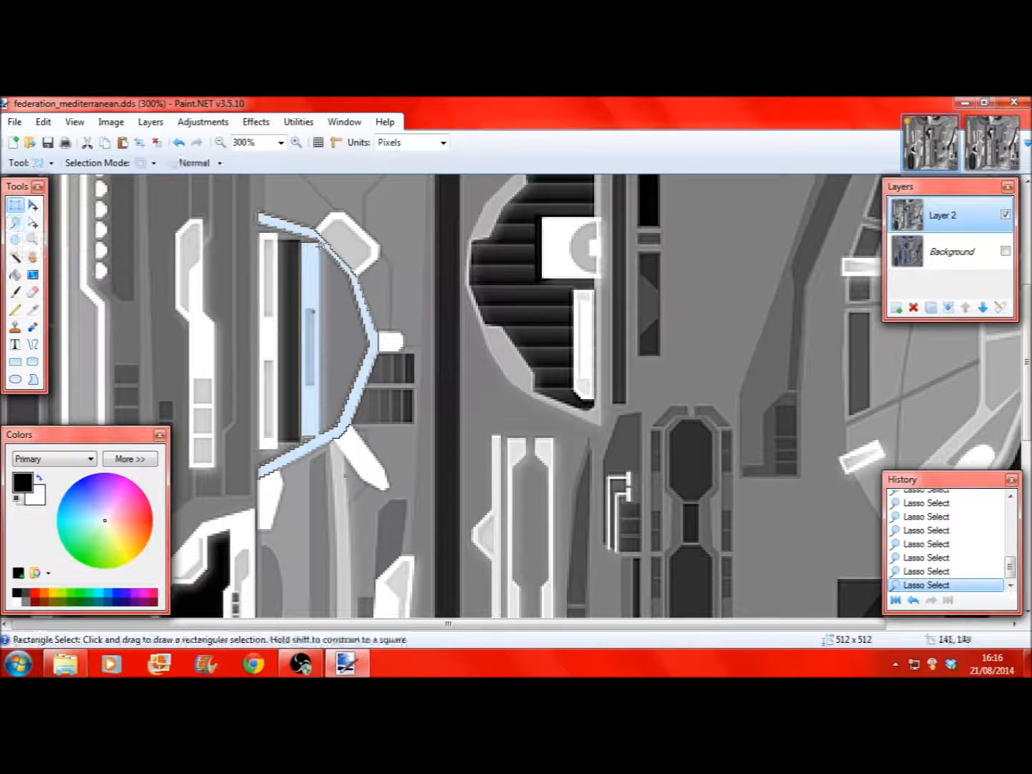
{"action": "left_click_drag", "start_coordinate": [322, 241], "coordinate": [221, 437]}
{"action": "left_click", "coordinate": [365, 494]}
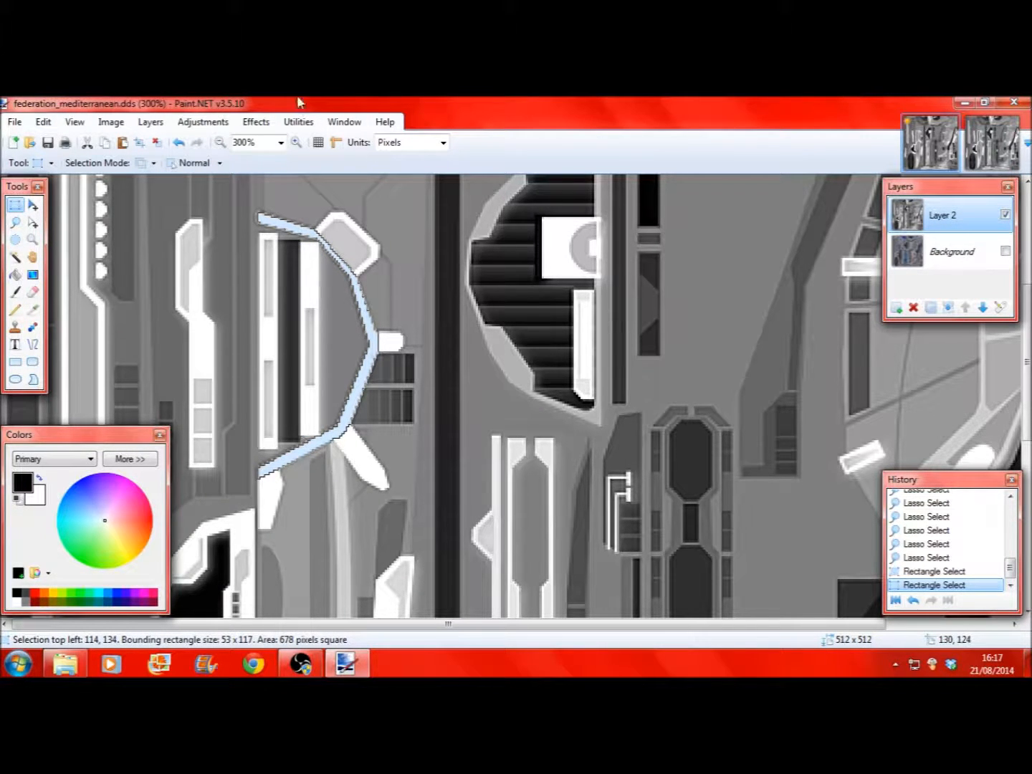
Step: Set the primary colour to yellow-orange and the secondary colour to black
{"action": "left_click", "coordinate": [256, 122]}
{"action": "left_click", "coordinate": [55, 601]}
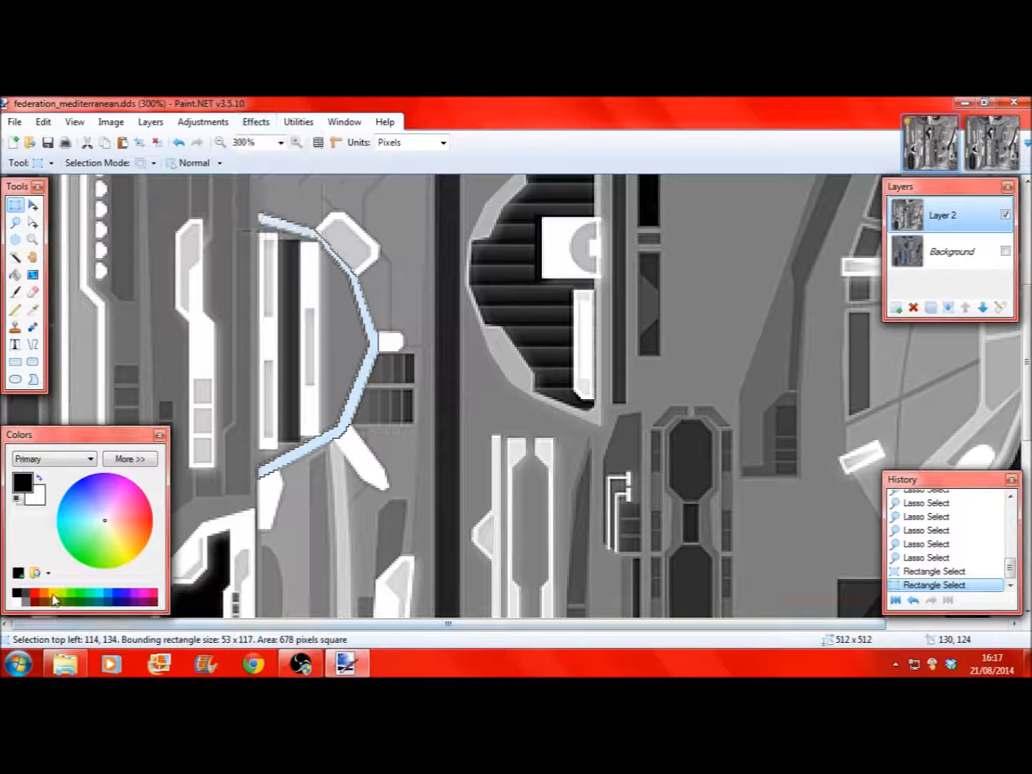
{"action": "left_click", "coordinate": [54, 600]}
{"action": "right_click", "coordinate": [20, 594]}
{"action": "left_click", "coordinate": [255, 122]}
{"action": "mouse_move", "coordinate": [294, 221]}
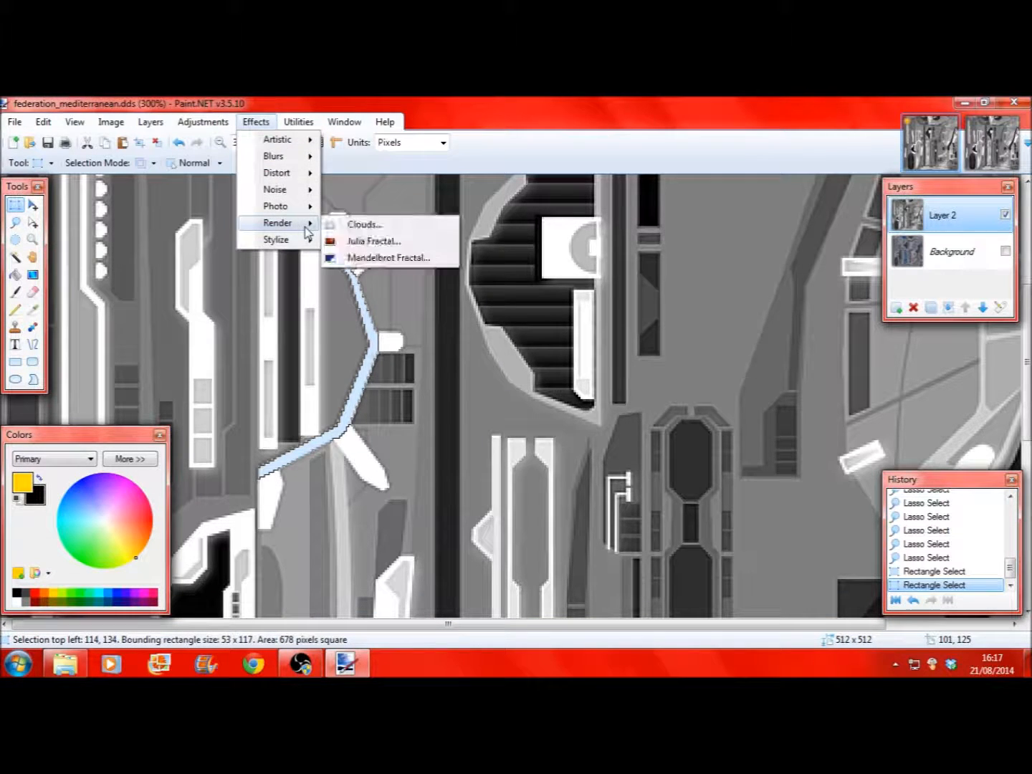
{"action": "left_click", "coordinate": [365, 222]}
{"action": "left_click_drag", "start_coordinate": [502, 267], "coordinate": [695, 247]}
{"action": "left_click_drag", "start_coordinate": [632, 286], "coordinate": [597, 287]}
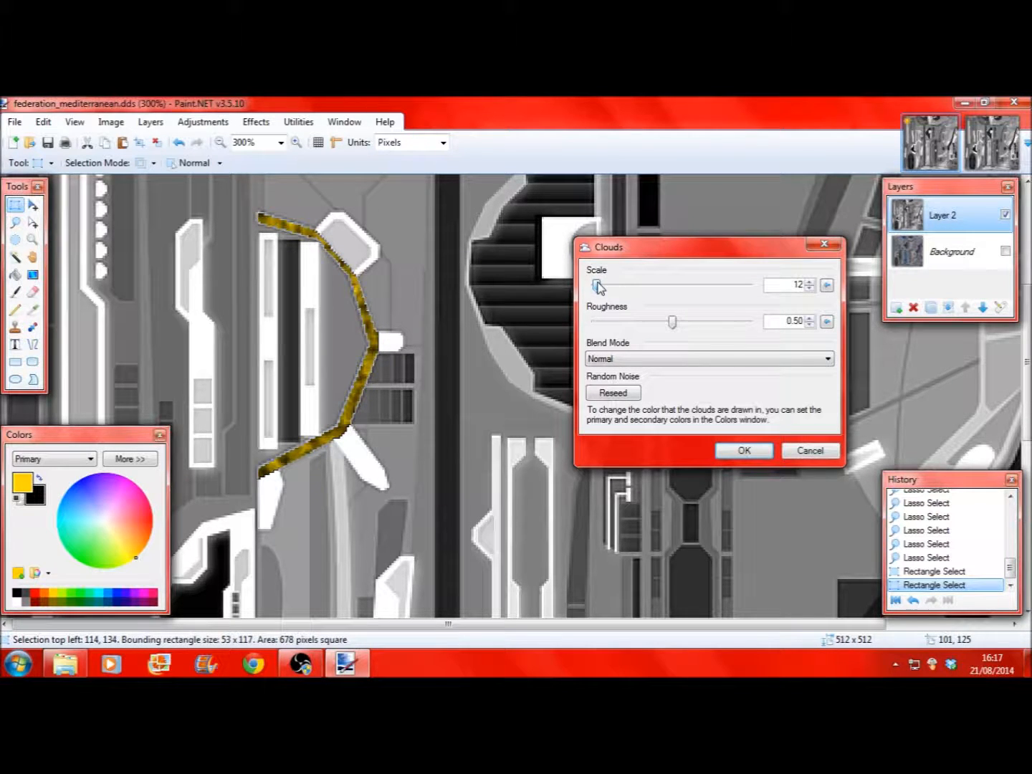
{"action": "left_click_drag", "start_coordinate": [673, 320], "coordinate": [647, 326]}
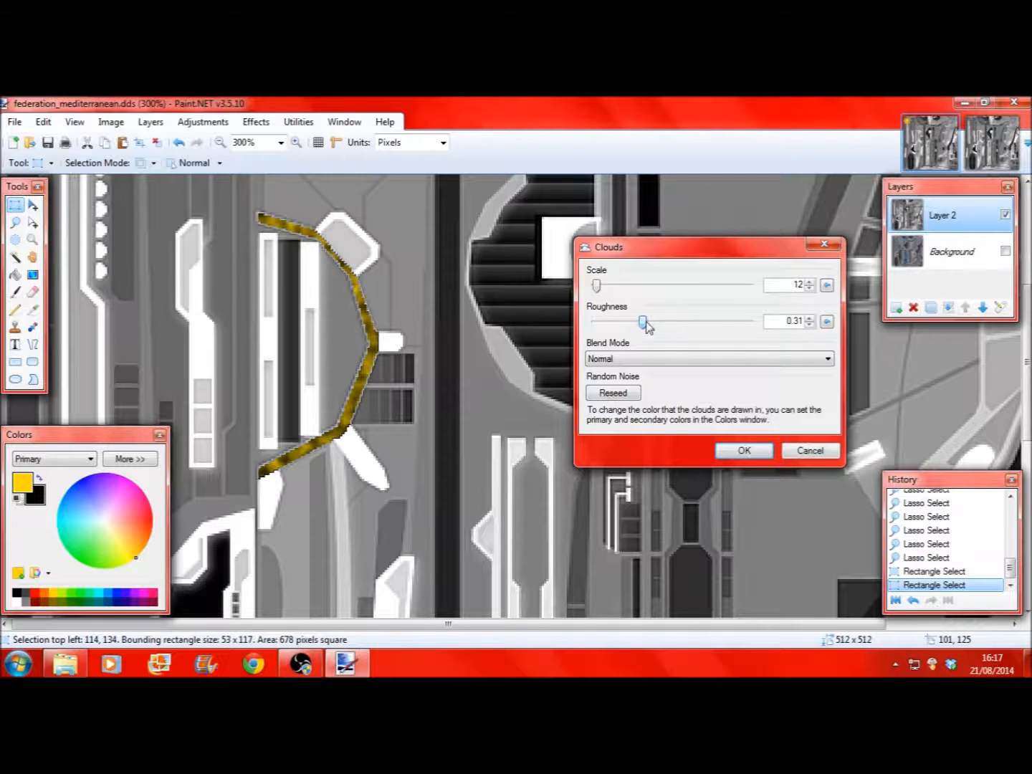
{"action": "left_click", "coordinate": [808, 291]}
{"action": "left_click", "coordinate": [808, 290]}
{"action": "left_click", "coordinate": [807, 290]}
{"action": "left_click", "coordinate": [807, 290]}
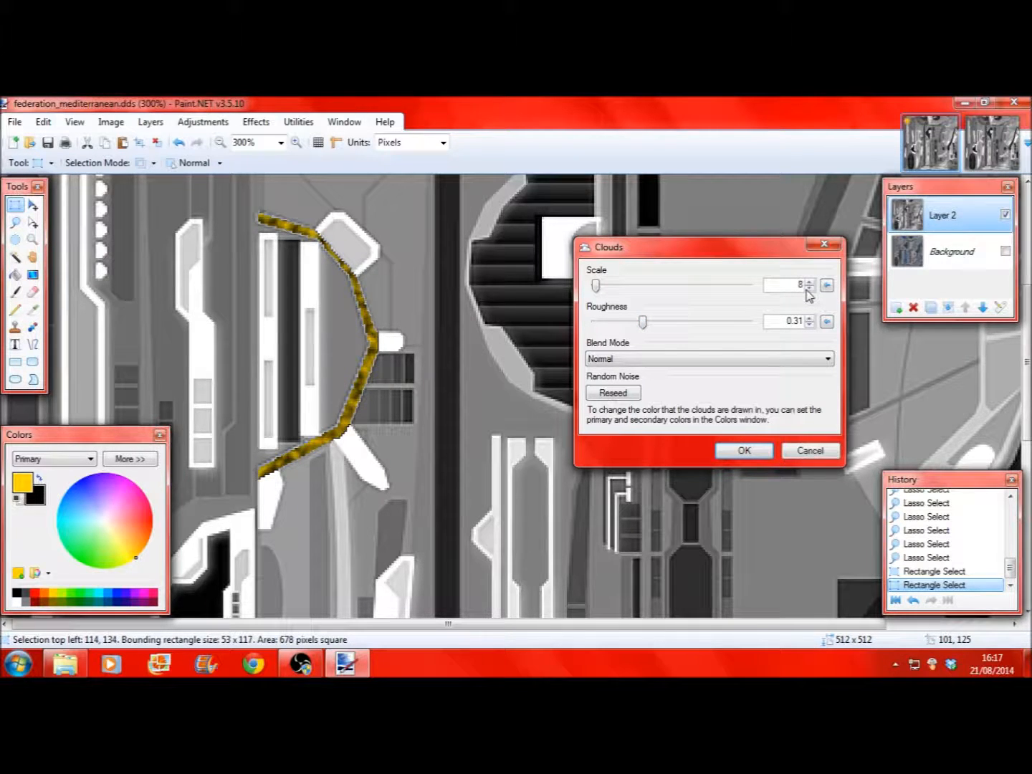
{"action": "left_click", "coordinate": [795, 461]}
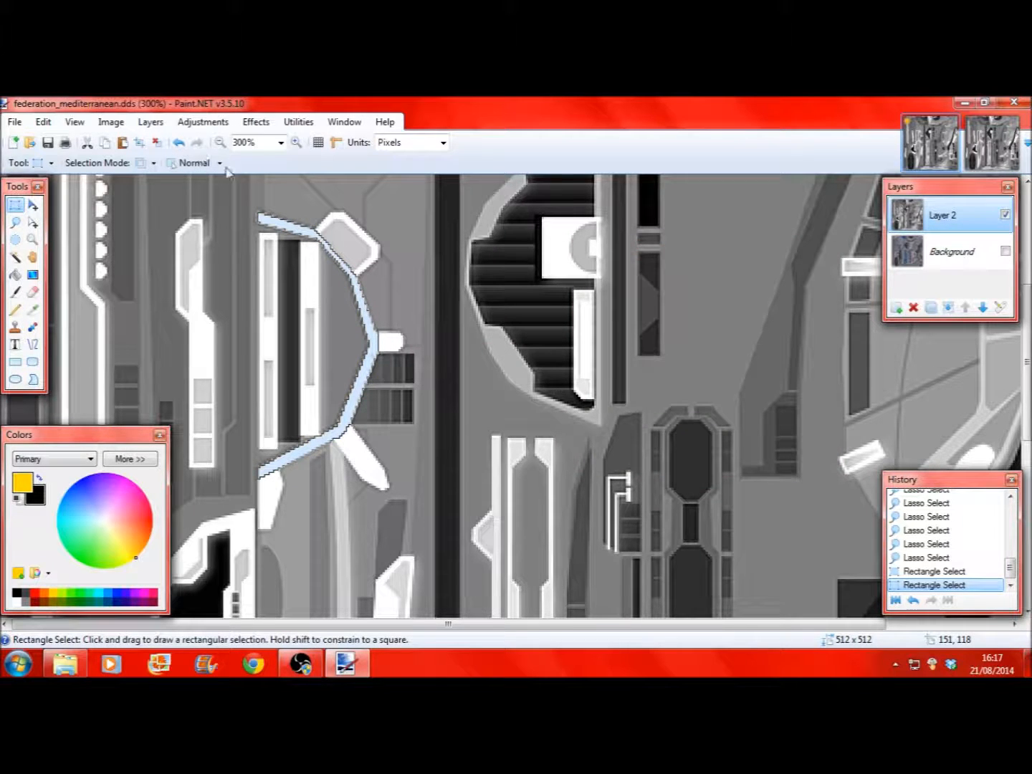
Step: Refine the arc selection's edges around its upper bend beside the polygonal panel with Lasso Select at 700% zoom
{"action": "left_click", "coordinate": [296, 142]}
{"action": "left_click", "coordinate": [296, 142]}
{"action": "left_click_drag", "start_coordinate": [190, 629], "coordinate": [14, 626]}
{"action": "left_click", "coordinate": [298, 147]}
{"action": "left_click", "coordinate": [299, 146]}
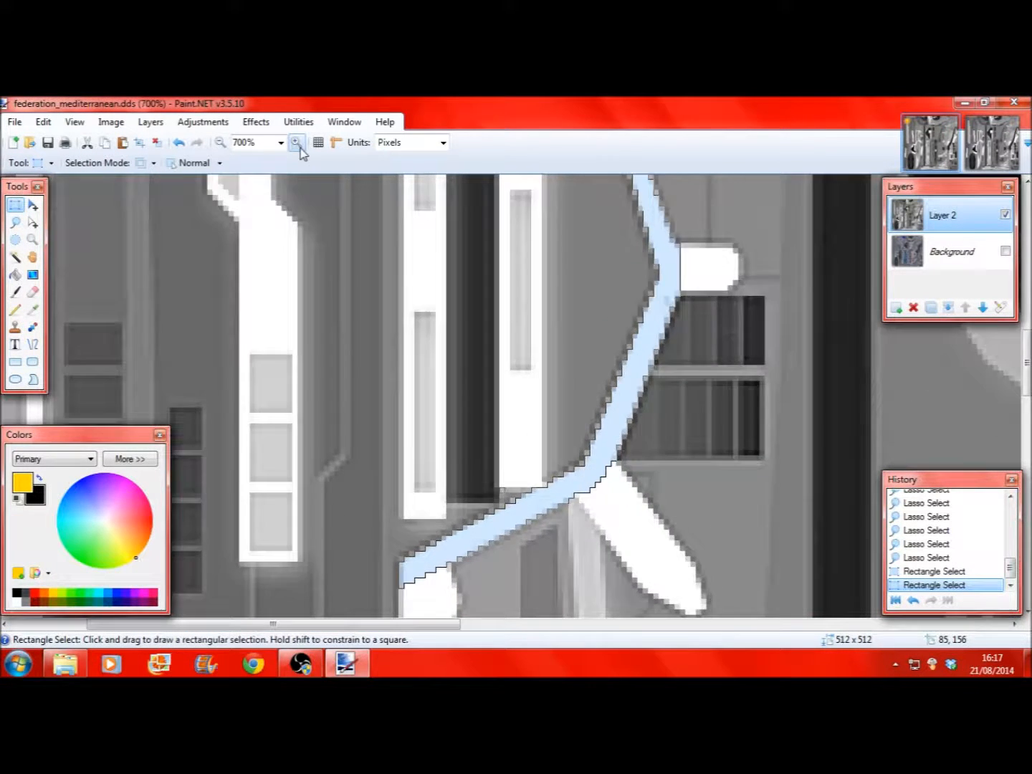
{"action": "scroll", "coordinate": [424, 210], "scroll_direction": "up", "scroll_amount": 5}
{"action": "scroll", "coordinate": [425, 218], "scroll_direction": "down", "scroll_amount": 1}
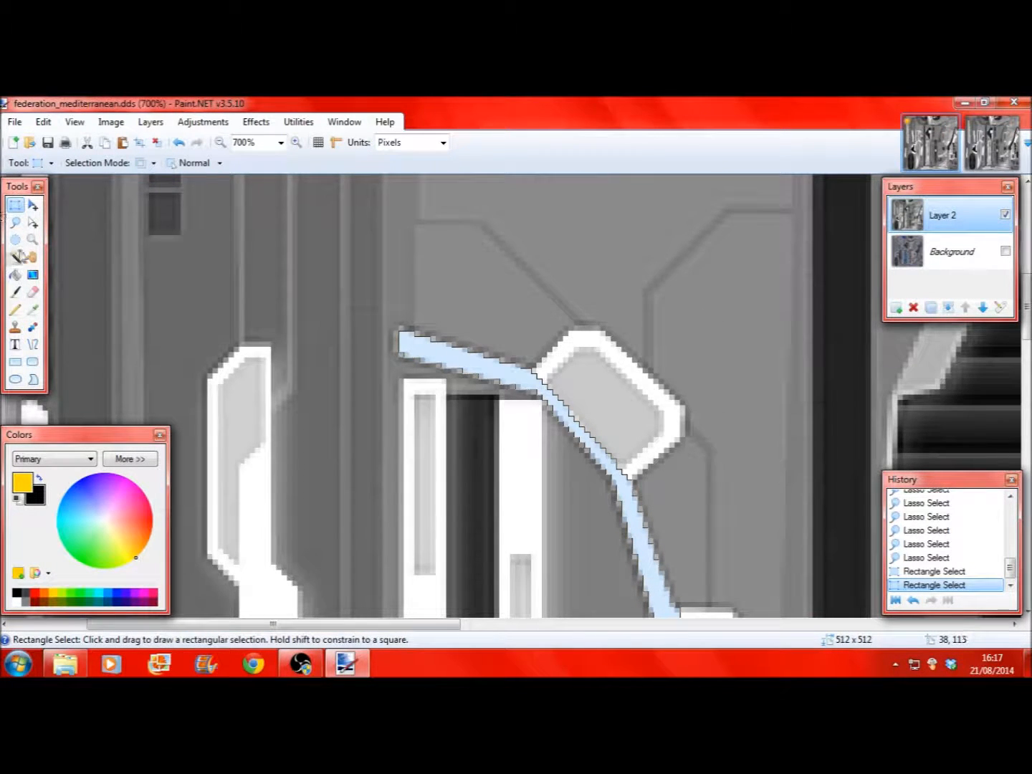
{"action": "left_click", "coordinate": [15, 222]}
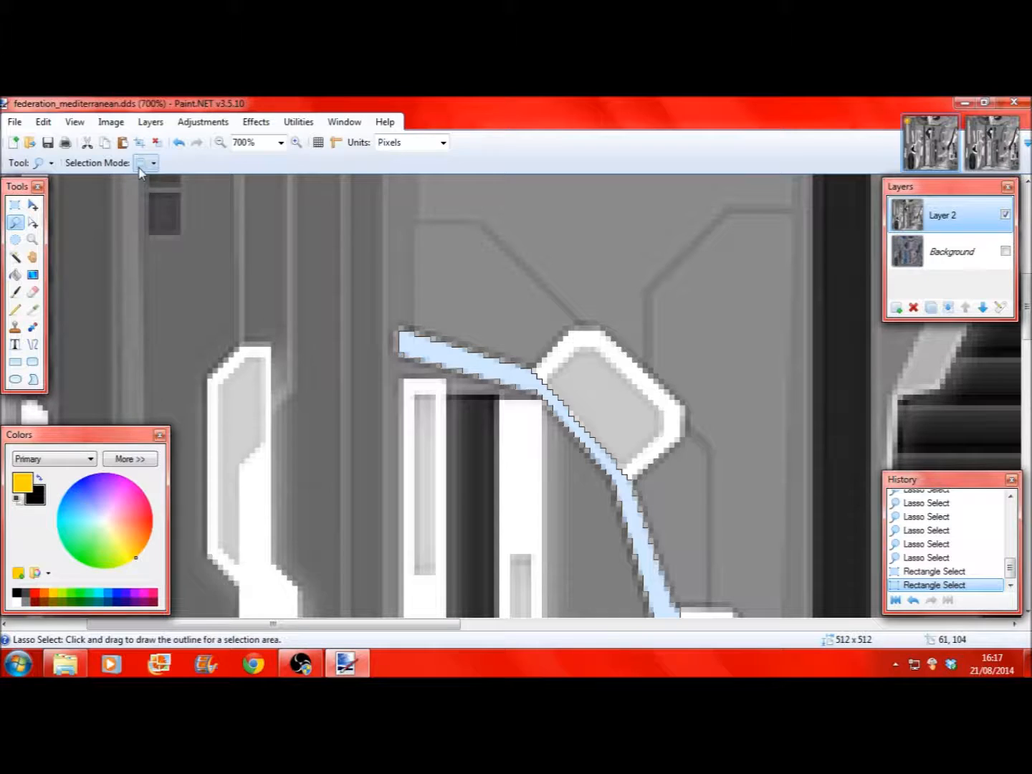
{"action": "mouse_move", "coordinate": [537, 366]}
{"action": "left_mouse_down"}
{"action": "mouse_move", "coordinate": [534, 384]}
{"action": "mouse_move", "coordinate": [627, 476]}
{"action": "mouse_move", "coordinate": [635, 468]}
{"action": "left_mouse_up"}
{"action": "scroll", "coordinate": [475, 267], "scroll_direction": "down", "scroll_amount": 2}
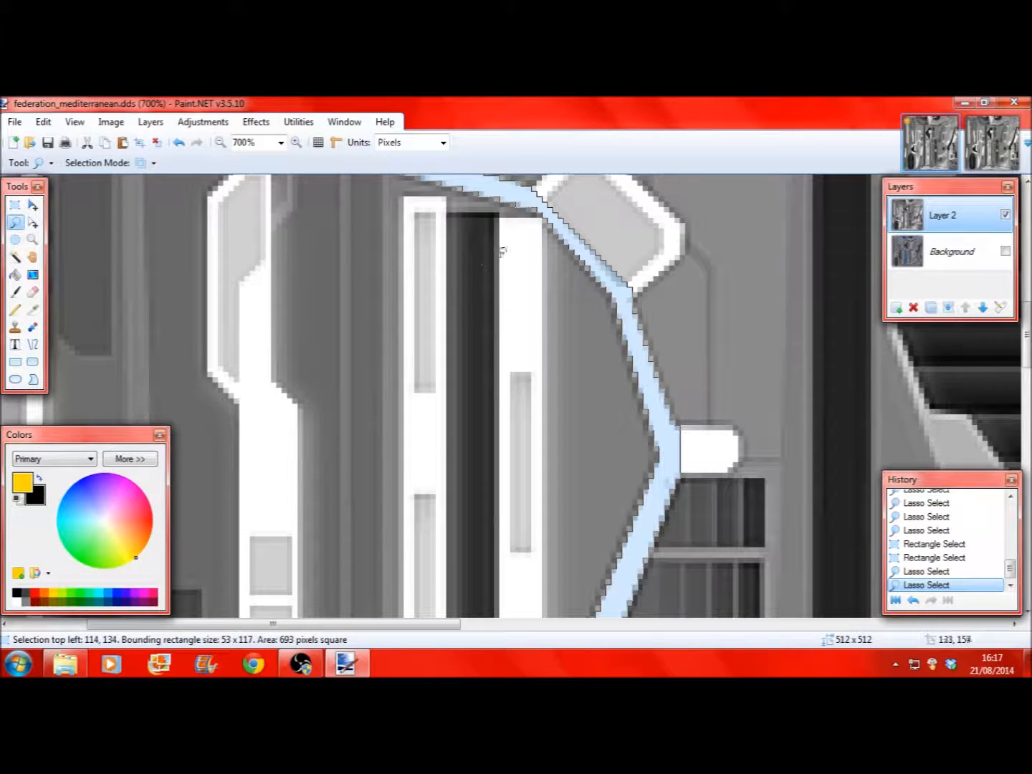
{"action": "left_click_drag", "start_coordinate": [528, 200], "coordinate": [538, 216]}
{"action": "scroll", "coordinate": [681, 268], "scroll_direction": "down", "scroll_amount": 4}
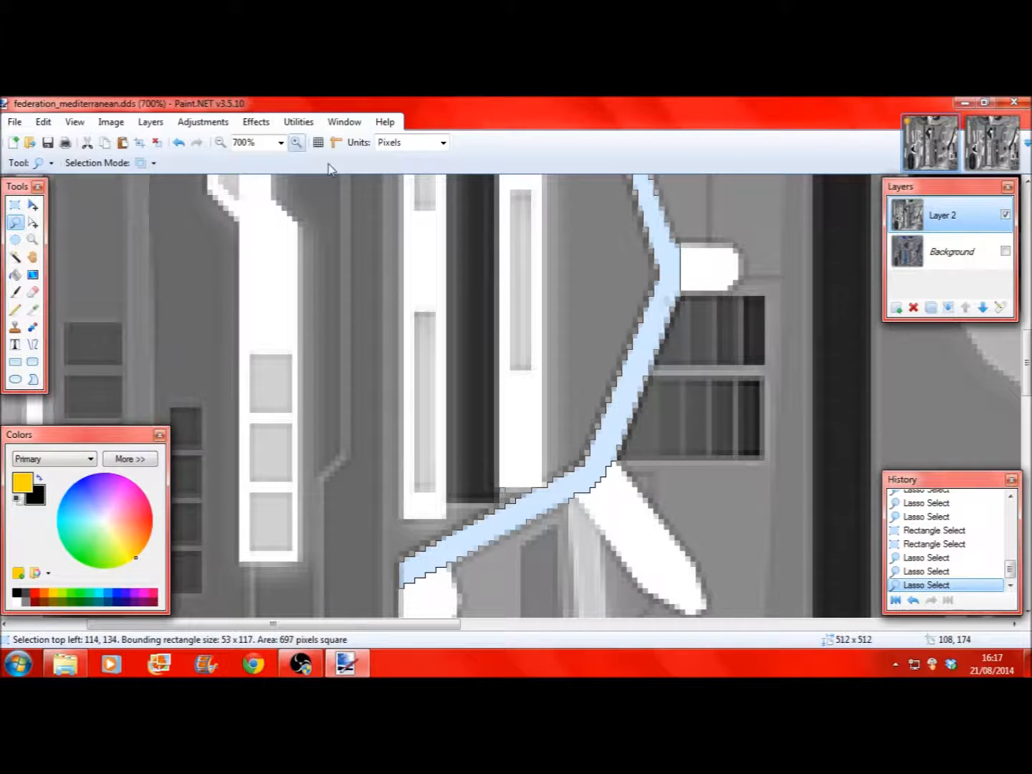
Step: Render Clouds in the selected arc with scale 26, roughness 0.87 and the Darken blend mode
{"action": "left_click", "coordinate": [226, 142]}
{"action": "left_click", "coordinate": [227, 141]}
{"action": "left_click", "coordinate": [227, 142]}
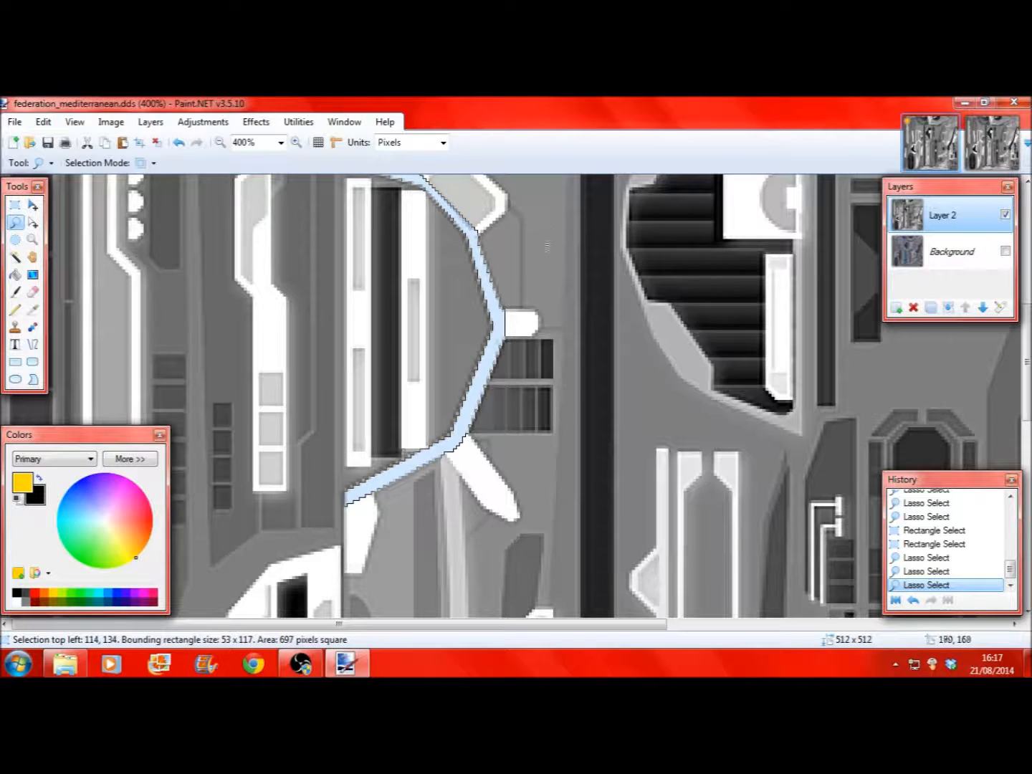
{"action": "scroll", "coordinate": [546, 247], "scroll_direction": "up", "scroll_amount": 2}
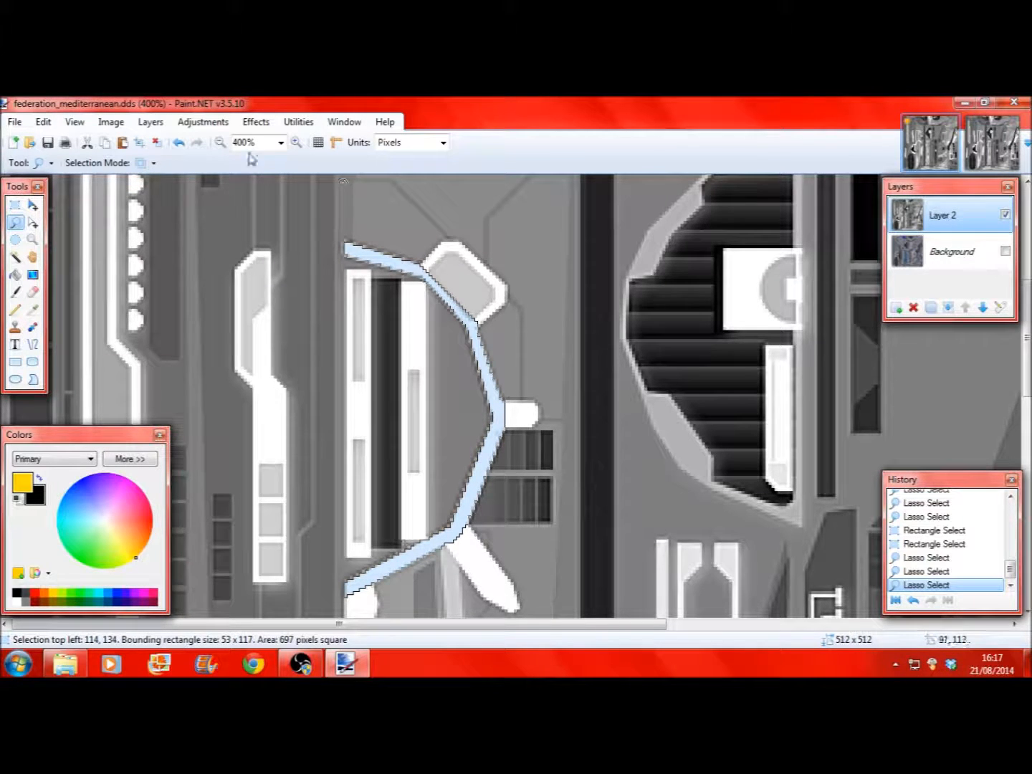
{"action": "left_click", "coordinate": [255, 122]}
{"action": "mouse_move", "coordinate": [305, 223]}
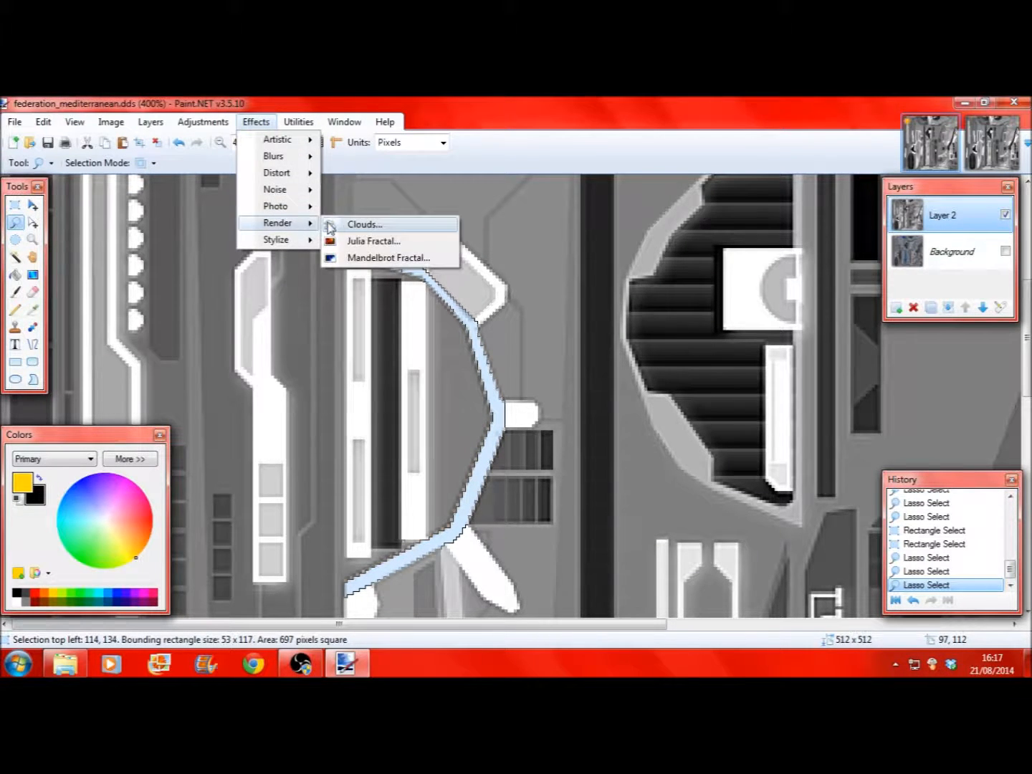
{"action": "left_click", "coordinate": [362, 222]}
{"action": "left_click_drag", "start_coordinate": [535, 269], "coordinate": [663, 256]}
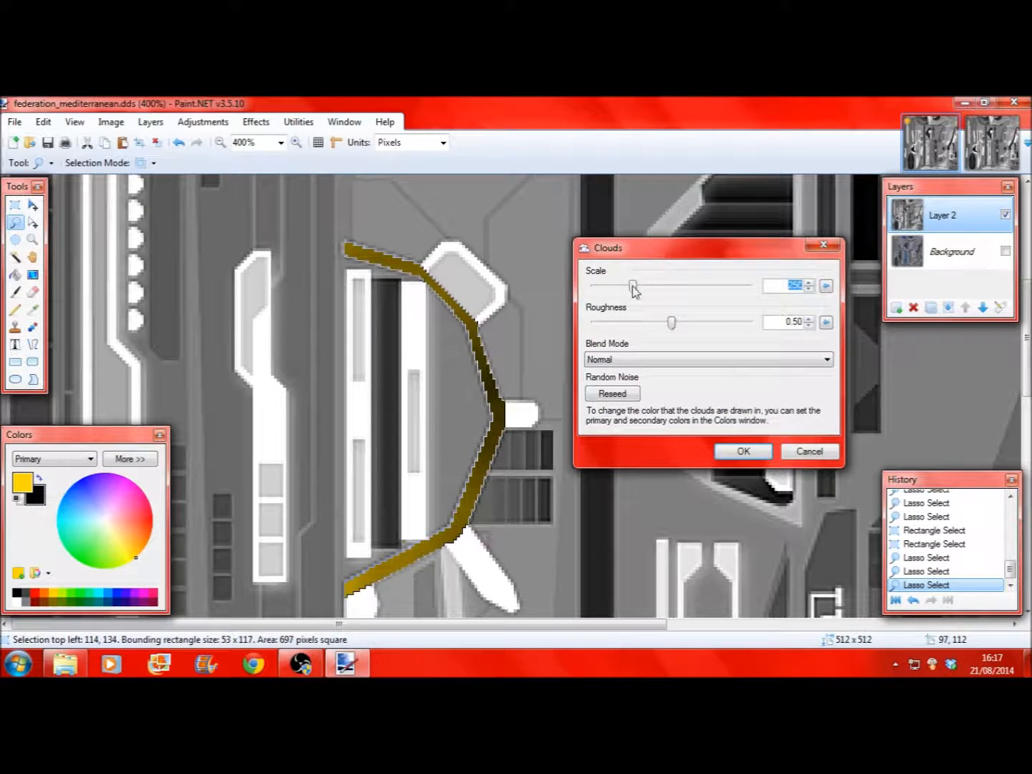
{"action": "left_click_drag", "start_coordinate": [674, 326], "coordinate": [729, 324]}
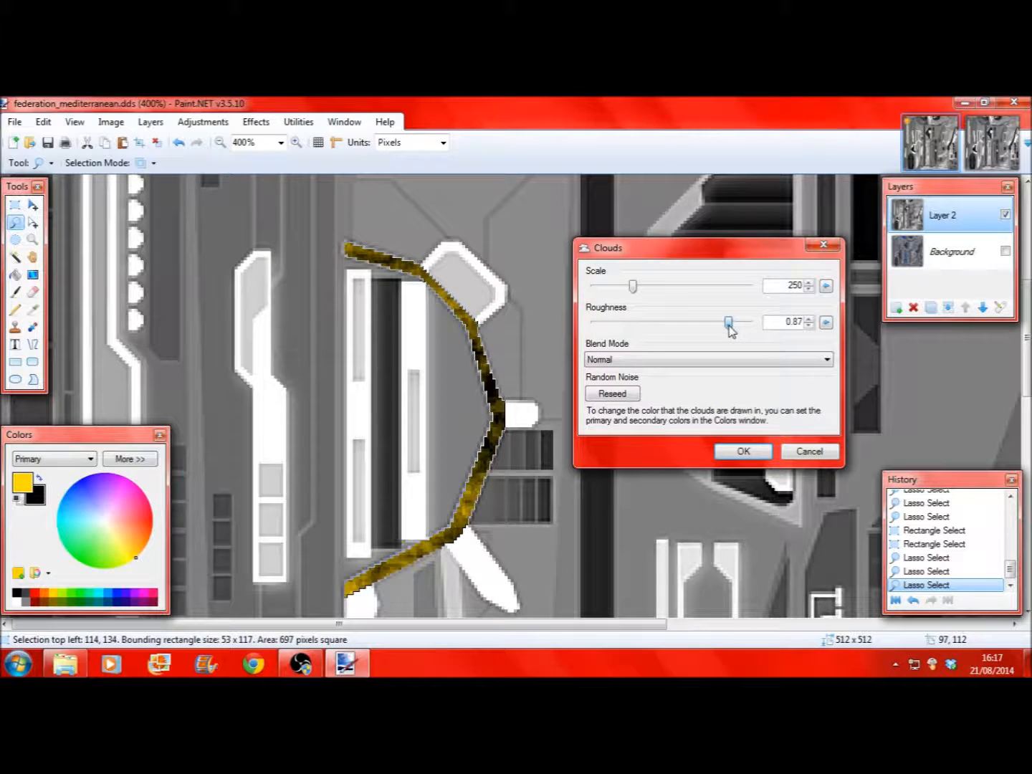
{"action": "left_click_drag", "start_coordinate": [632, 286], "coordinate": [603, 291]}
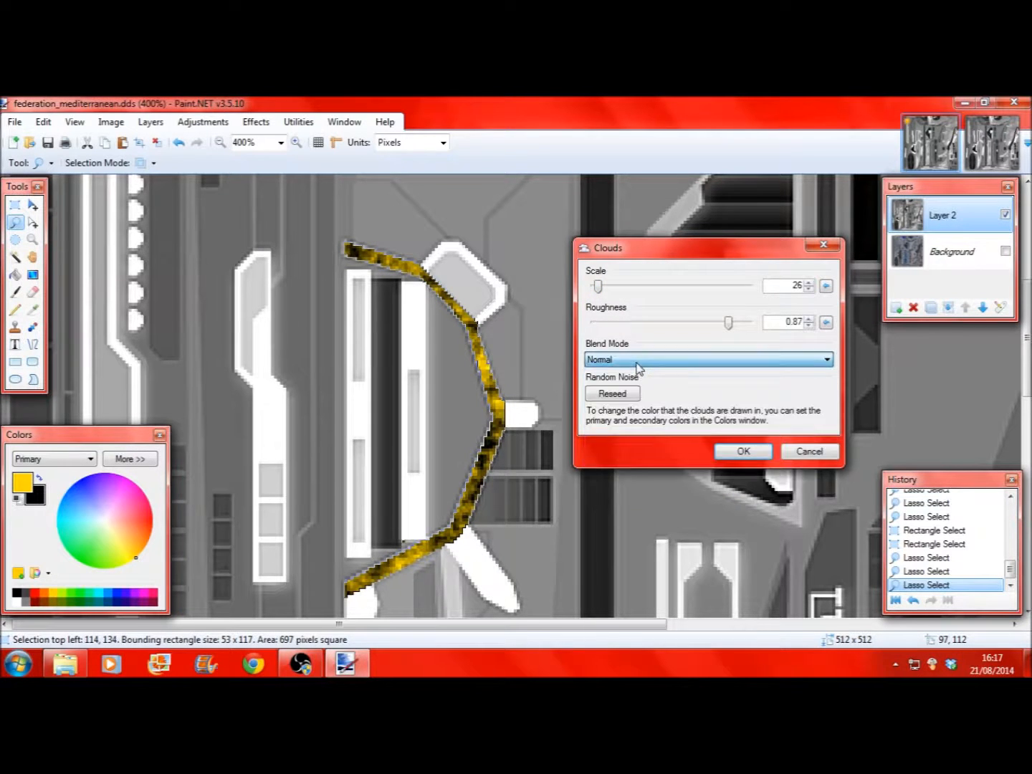
{"action": "scroll", "coordinate": [704, 449], "scroll_direction": "down", "scroll_amount": 10}
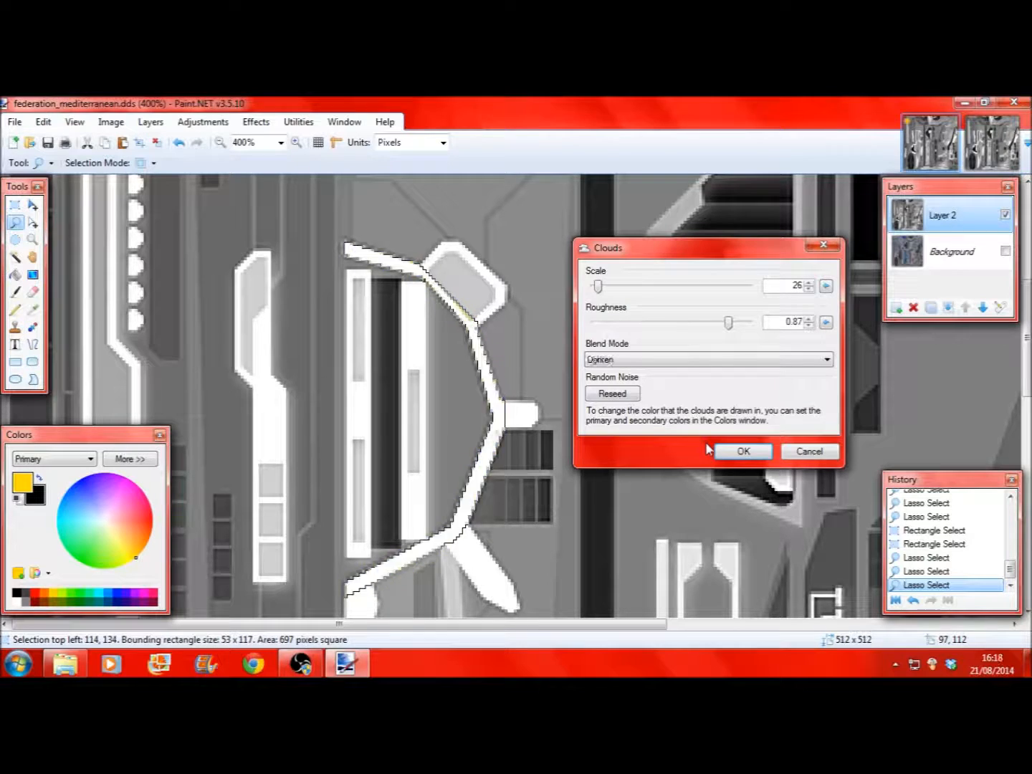
{"action": "scroll", "coordinate": [708, 449], "scroll_direction": "down", "scroll_amount": 1}
{"action": "left_click", "coordinate": [725, 452]}
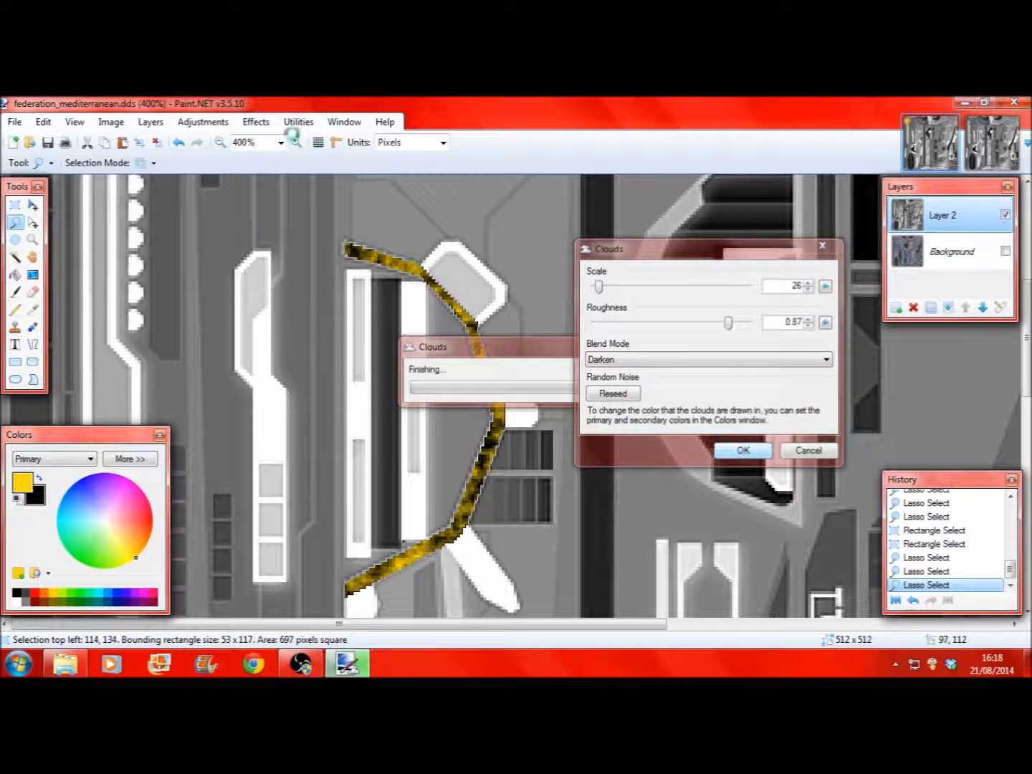
Step: Apply a Zoom Blur to the clouds in the arc selection, raising the zoom amount above its default
{"action": "left_click", "coordinate": [256, 122]}
{"action": "mouse_move", "coordinate": [313, 205]}
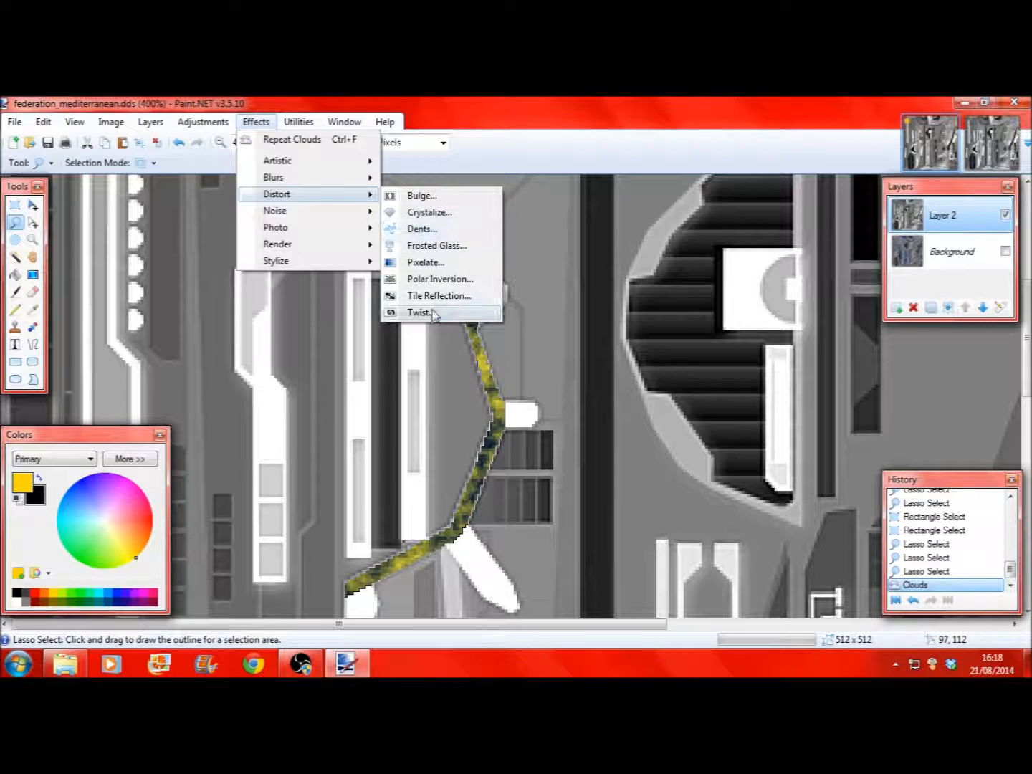
{"action": "mouse_move", "coordinate": [315, 178]}
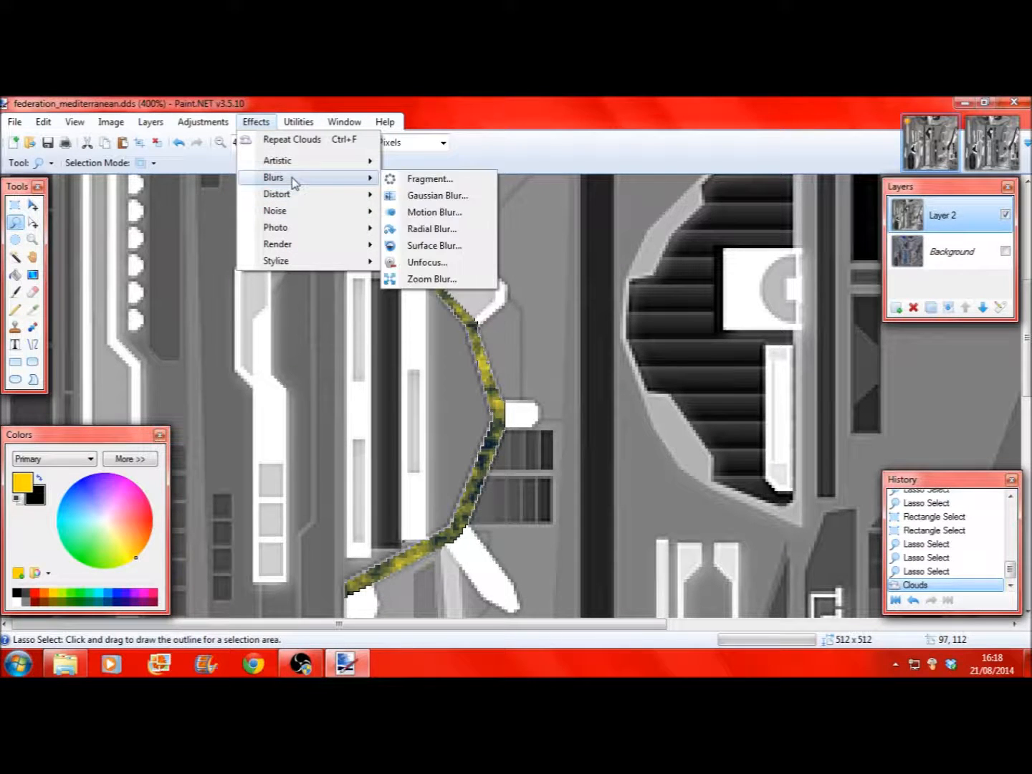
{"action": "left_click", "coordinate": [472, 278]}
{"action": "left_click_drag", "start_coordinate": [500, 282], "coordinate": [695, 282]}
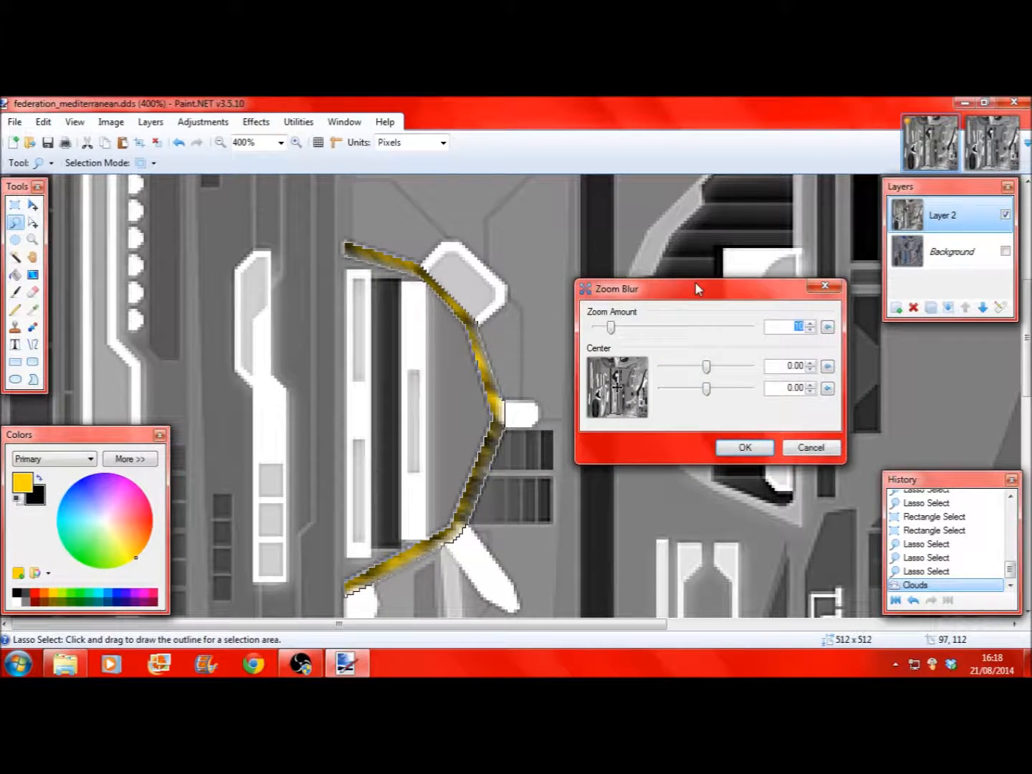
{"action": "left_click", "coordinate": [604, 376]}
{"action": "left_click_drag", "start_coordinate": [609, 328], "coordinate": [639, 340]}
{"action": "left_click", "coordinate": [745, 447]}
Step: Apply Black and White to the selected arc and try out a Brightness / Contrast adjustment
{"action": "left_click", "coordinate": [202, 122]}
{"action": "left_click", "coordinate": [203, 124]}
{"action": "left_click", "coordinate": [203, 122]}
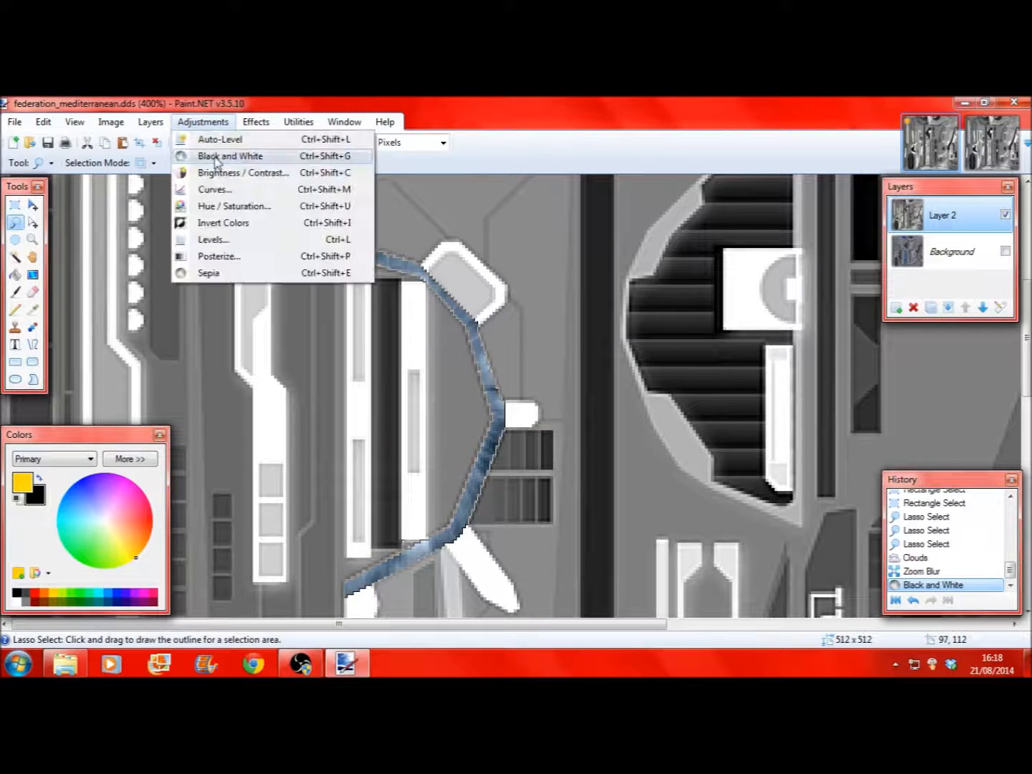
{"action": "left_click", "coordinate": [242, 172]}
{"action": "left_click", "coordinate": [546, 388]}
{"action": "left_click", "coordinate": [531, 390]}
{"action": "left_click", "coordinate": [530, 390]}
{"action": "left_click", "coordinate": [615, 424]}
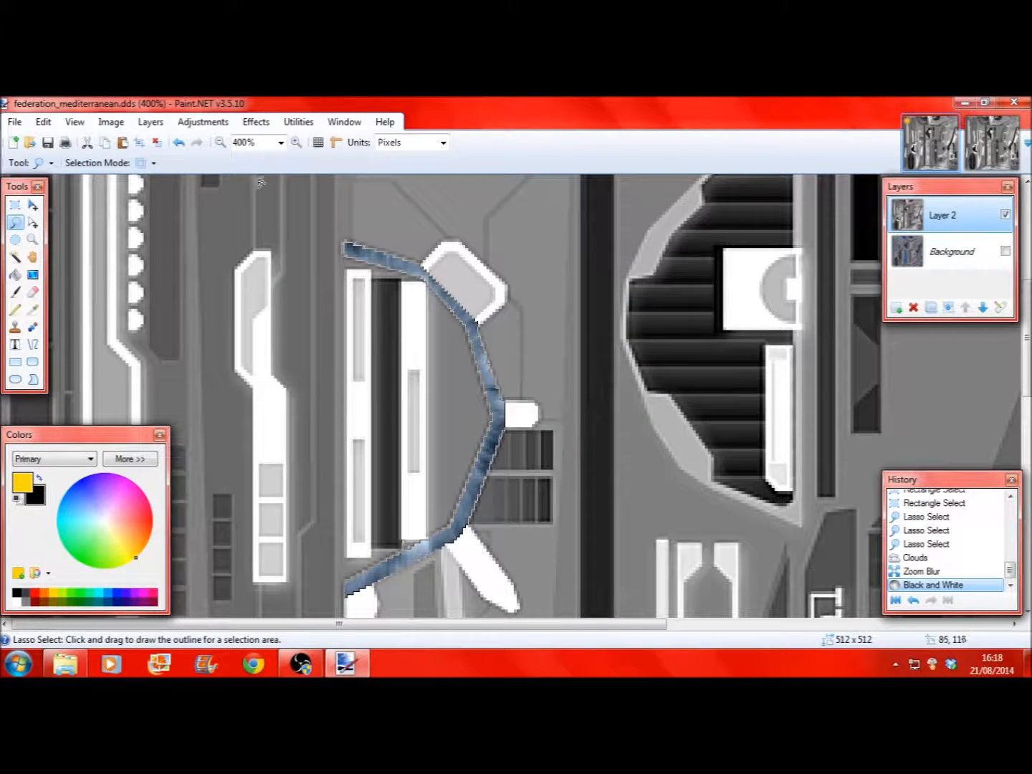
Step: Adjust only the blue channel of the arc with Levels, using an output gamma of 7.99, and deselect the arc
{"action": "left_click", "coordinate": [202, 121]}
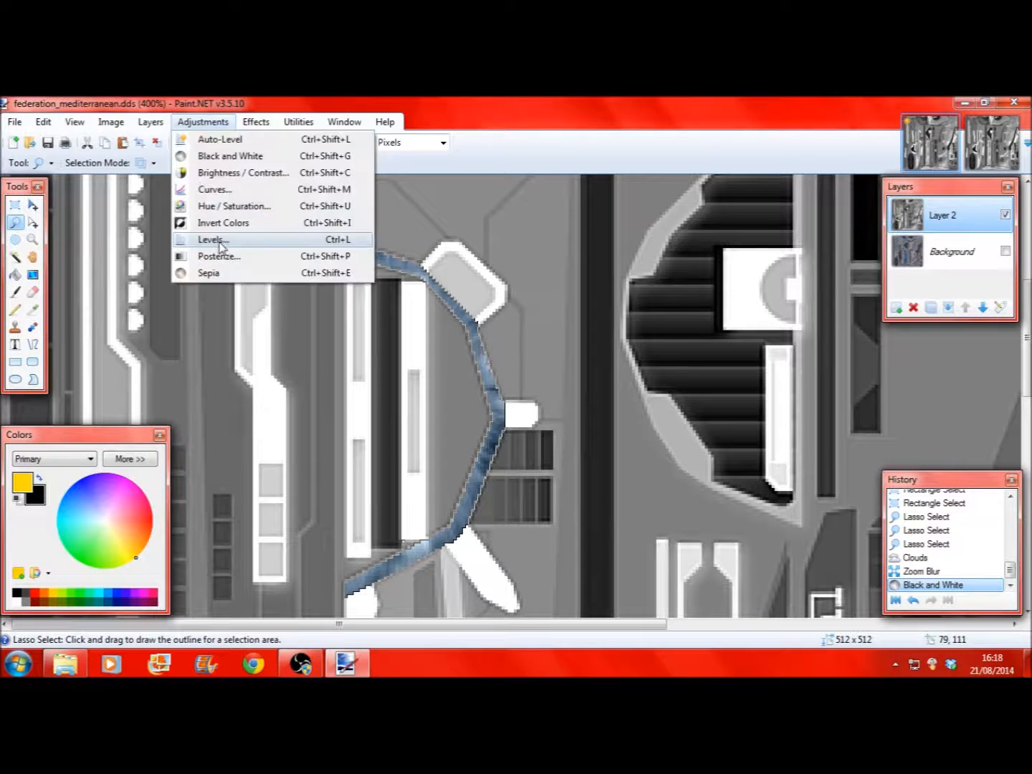
{"action": "left_click", "coordinate": [219, 244]}
{"action": "left_click", "coordinate": [475, 446]}
{"action": "left_click", "coordinate": [506, 447]}
{"action": "left_click_drag", "start_coordinate": [532, 374], "coordinate": [535, 568]}
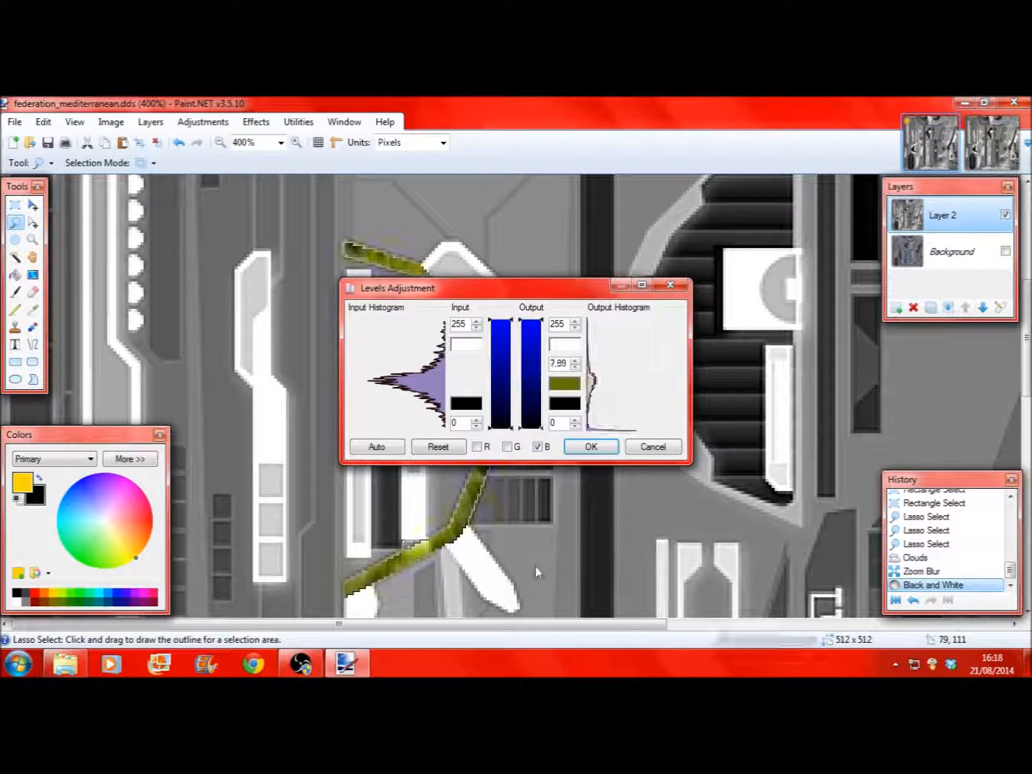
{"action": "left_click", "coordinate": [588, 445]}
{"action": "left_click", "coordinate": [221, 142]}
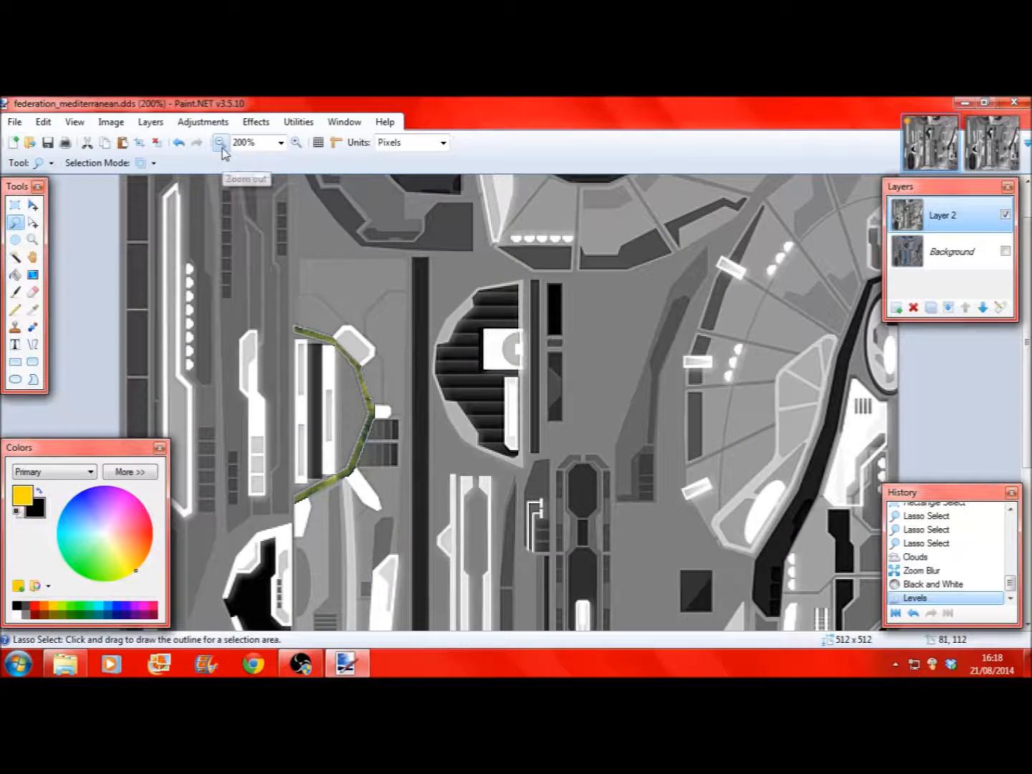
{"action": "left_click", "coordinate": [14, 205]}
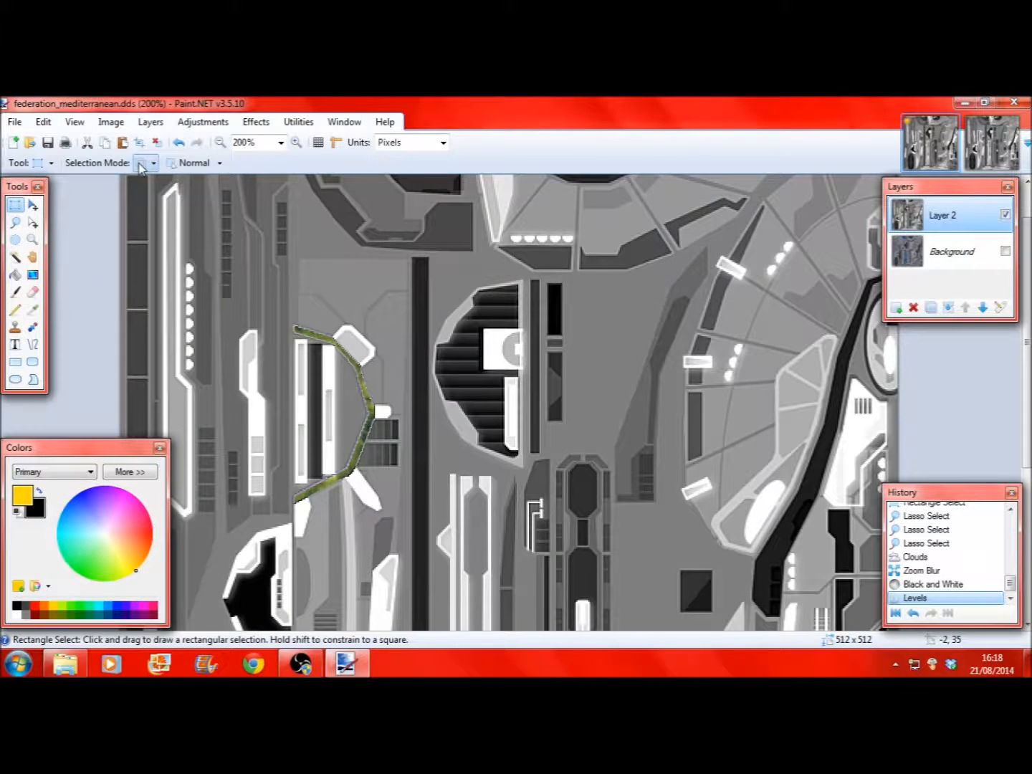
{"action": "left_click", "coordinate": [155, 183]}
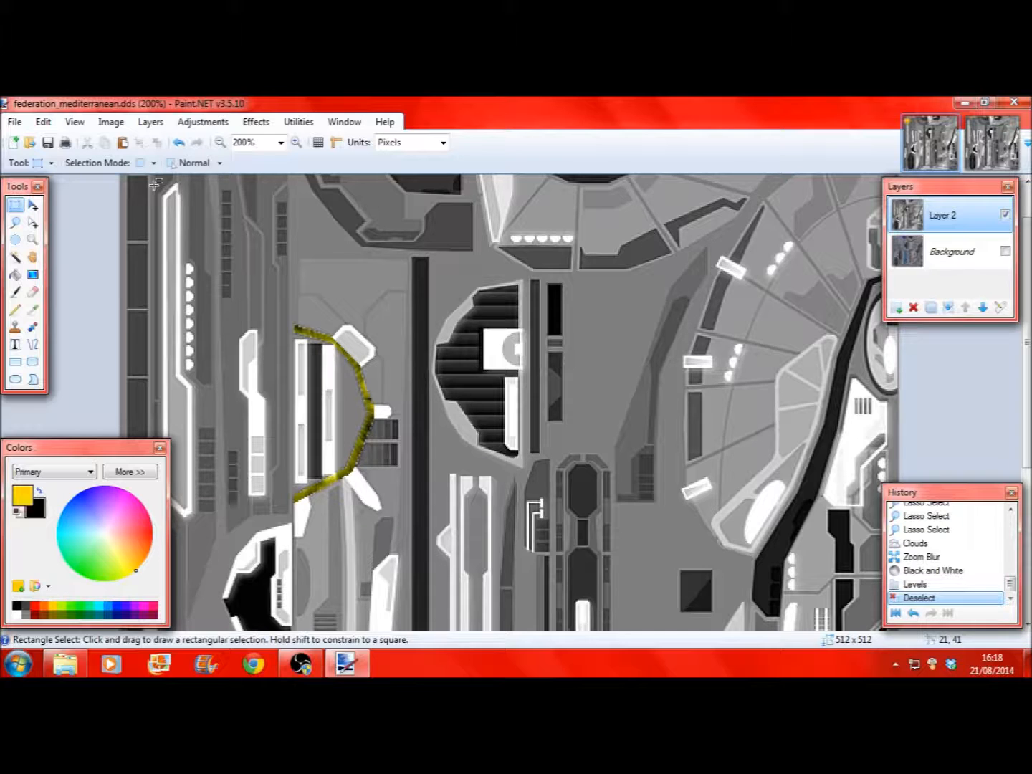
Step: Undo the arc's effects and adjustments back through the Clouds render, and clear the arc selection
{"action": "left_click", "coordinate": [180, 142]}
{"action": "left_click", "coordinate": [179, 142]}
{"action": "left_click", "coordinate": [179, 142]}
{"action": "left_click", "coordinate": [179, 142]}
{"action": "left_click", "coordinate": [179, 144]}
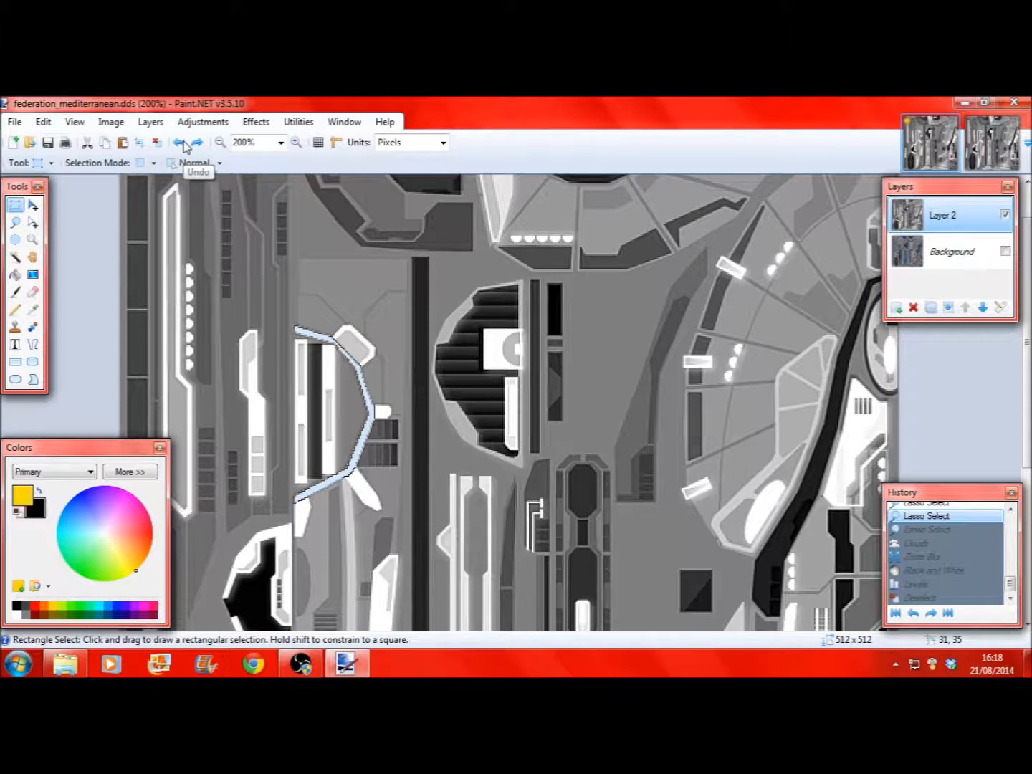
{"action": "left_click", "coordinate": [204, 188]}
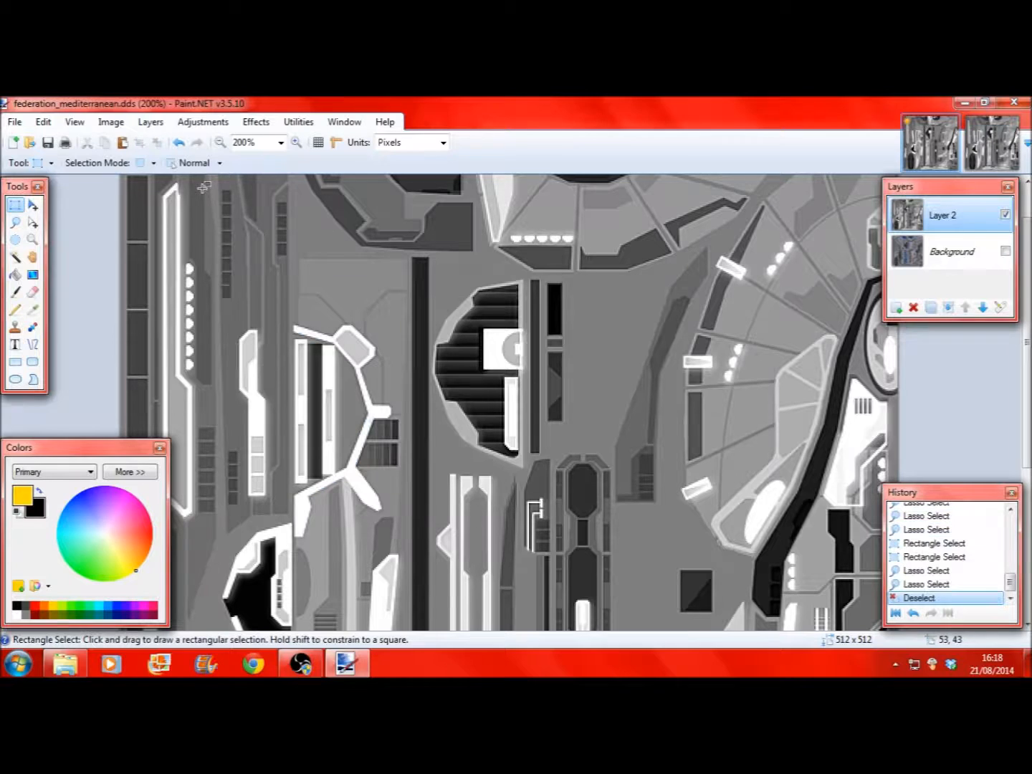
Step: Make the Background layer visible and look over the combined hull texture
{"action": "left_click", "coordinate": [1003, 251]}
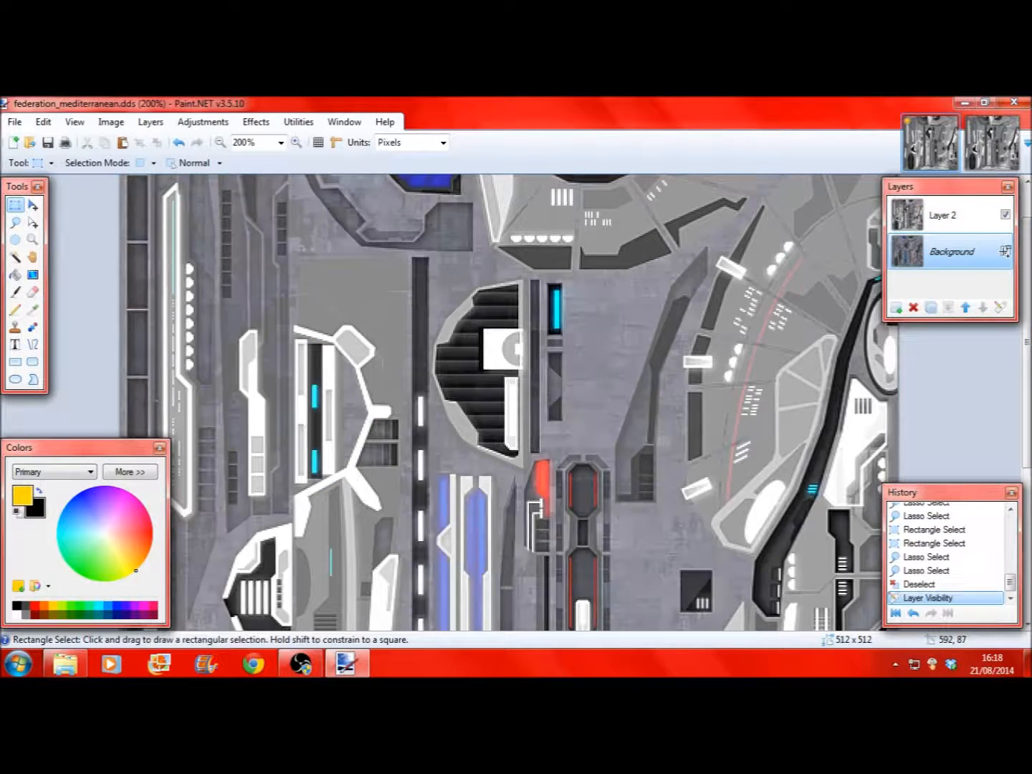
{"action": "scroll", "coordinate": [854, 360], "scroll_direction": "up", "scroll_amount": 1}
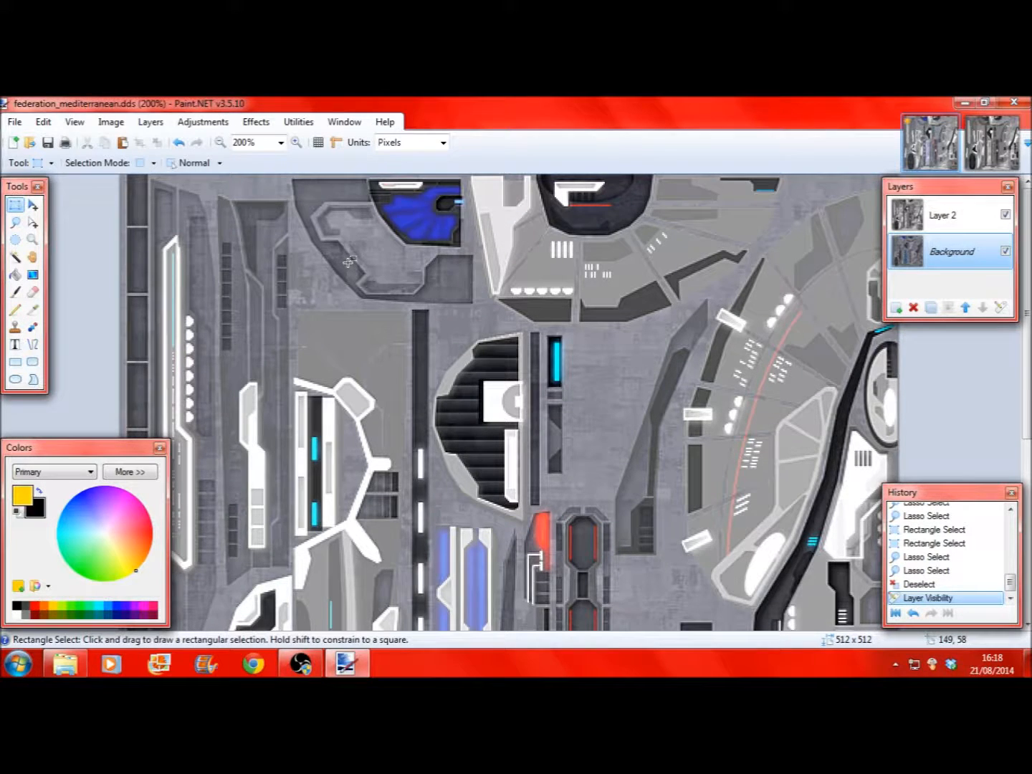
{"action": "scroll", "coordinate": [348, 262], "scroll_direction": "down", "scroll_amount": 3}
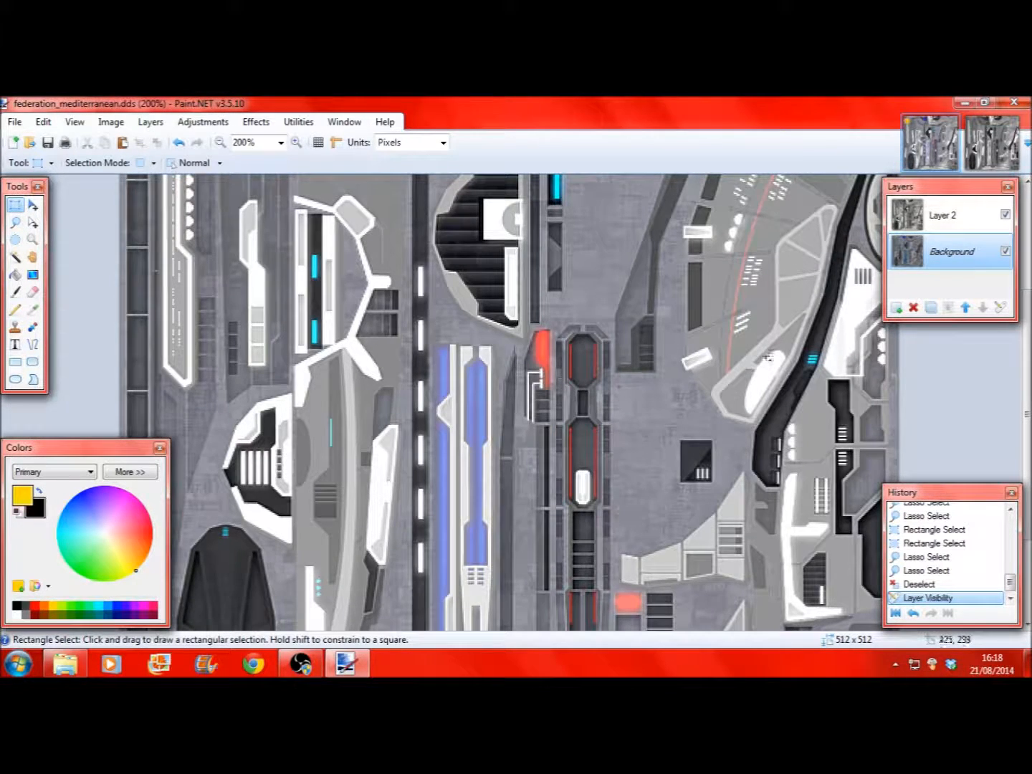
{"action": "scroll", "coordinate": [767, 357], "scroll_direction": "down", "scroll_amount": 1}
{"action": "scroll", "coordinate": [779, 366], "scroll_direction": "down", "scroll_amount": 2}
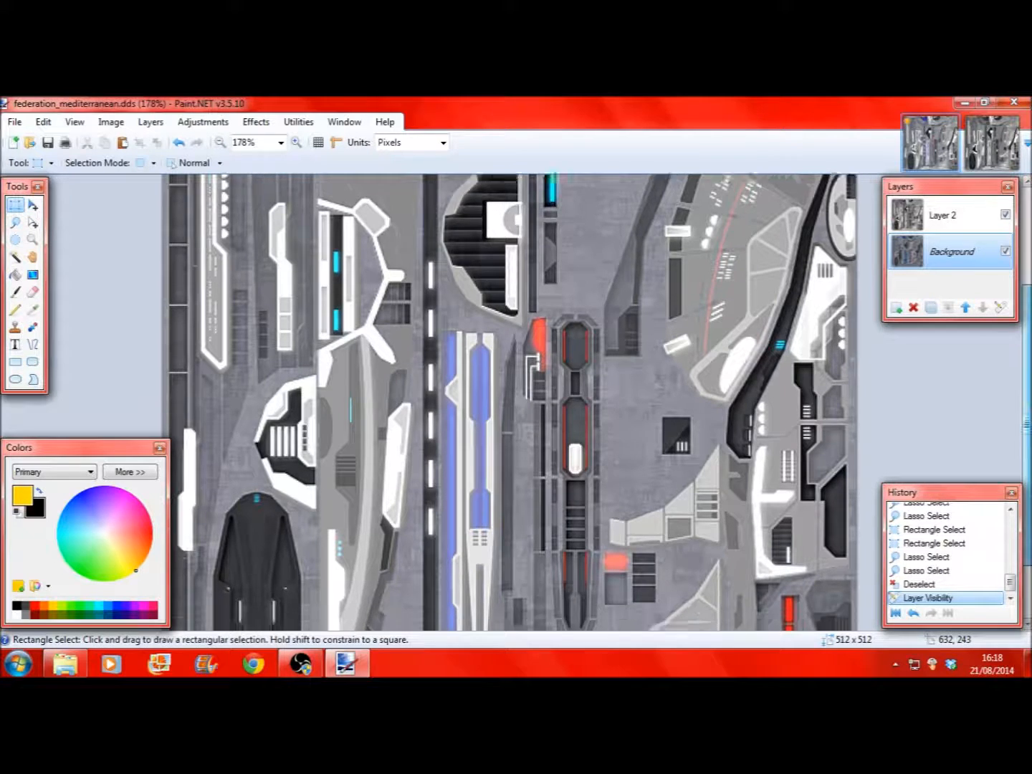
Step: Set Layer 2's blend mode to Overlay and its opacity to 135
{"action": "double_click", "coordinate": [942, 216]}
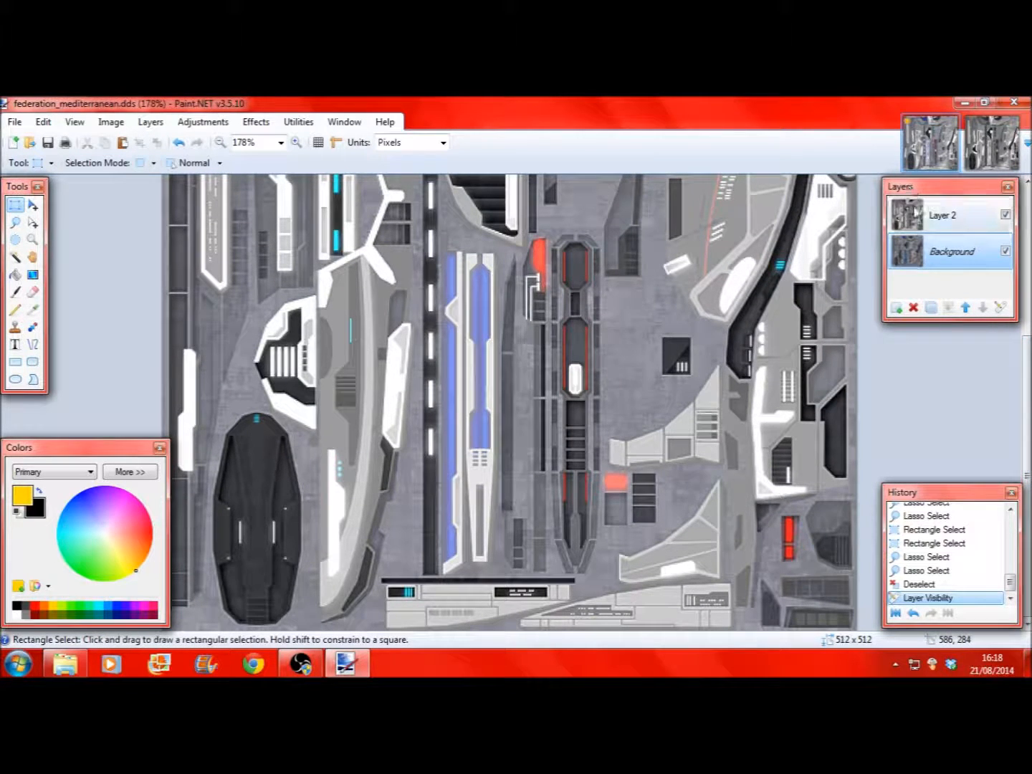
{"action": "left_click", "coordinate": [510, 384]}
{"action": "left_click", "coordinate": [510, 386]}
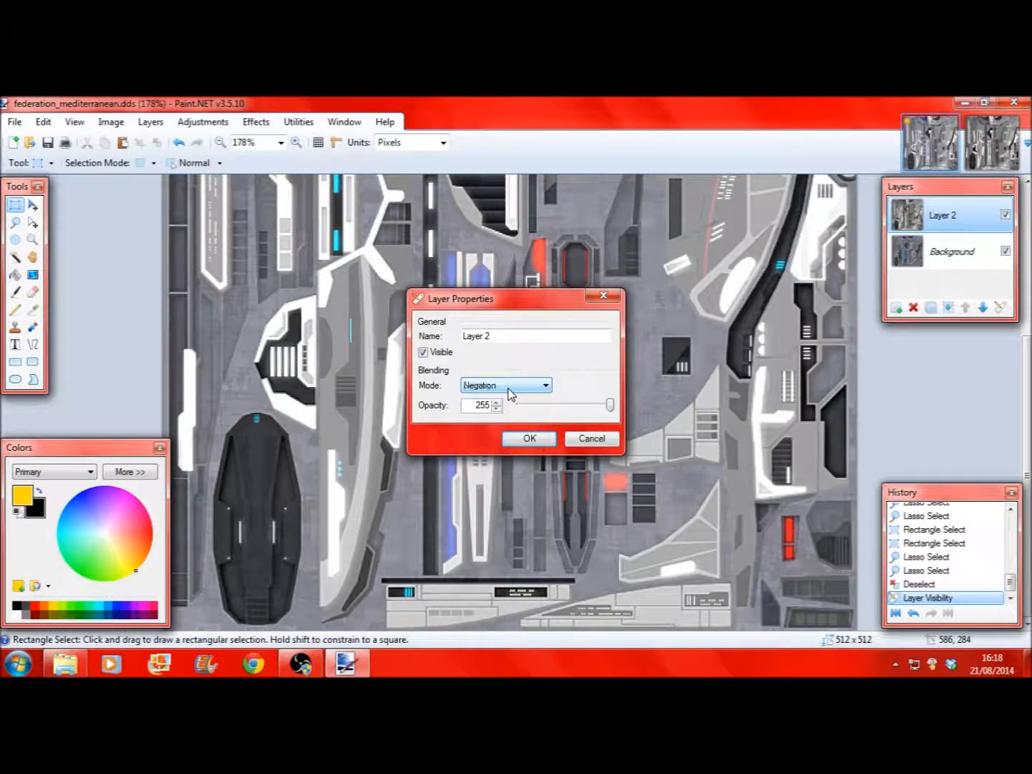
{"action": "scroll", "coordinate": [510, 392], "scroll_direction": "up", "scroll_amount": 2}
{"action": "left_click_drag", "start_coordinate": [609, 409], "coordinate": [568, 429]}
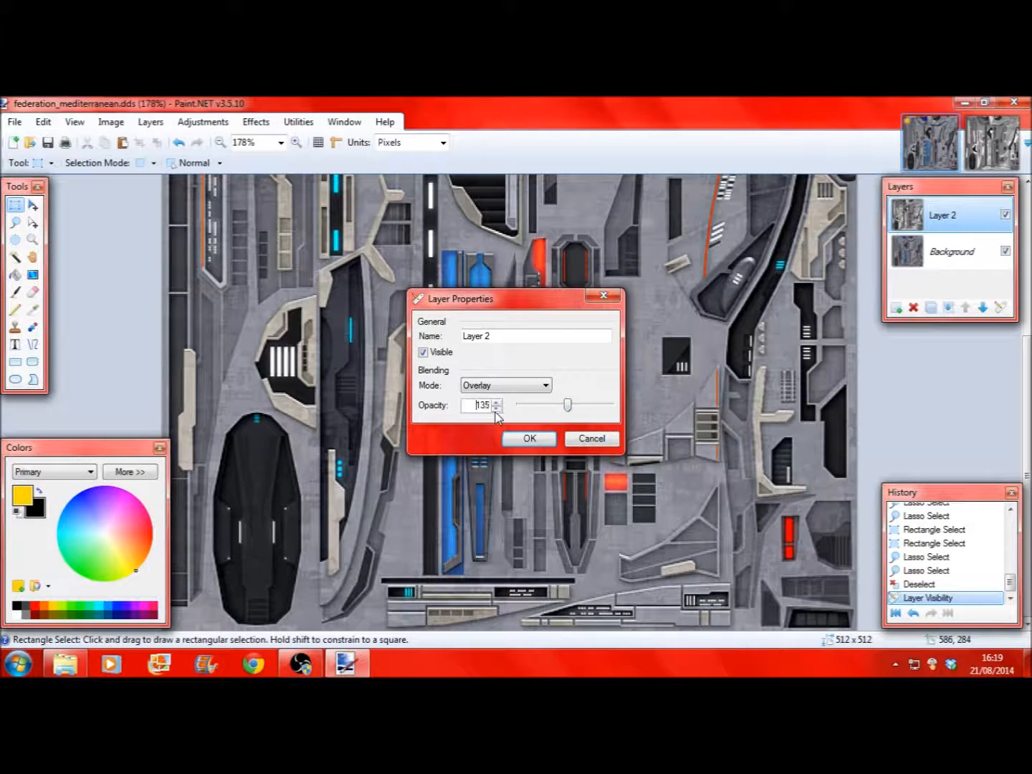
{"action": "left_click", "coordinate": [520, 440]}
Step: Apply Sepia to Layer 2 and set its Hue / Saturation hue to 180
{"action": "scroll", "coordinate": [666, 430], "scroll_direction": "up", "scroll_amount": 3}
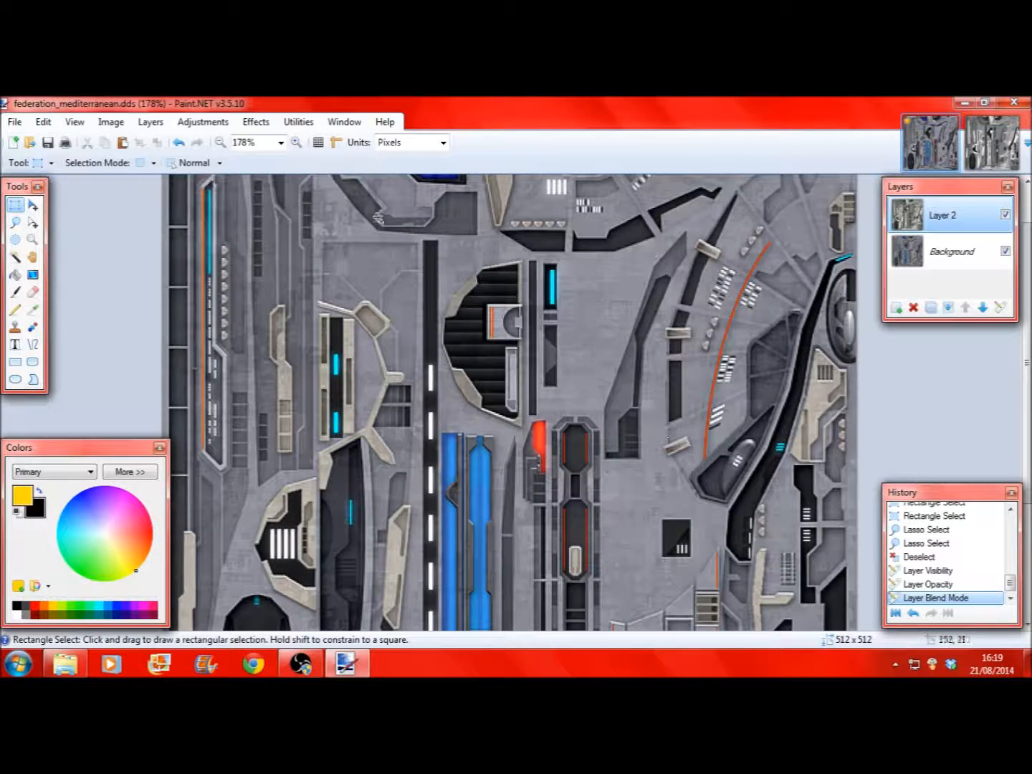
{"action": "left_click", "coordinate": [224, 123]}
{"action": "left_click", "coordinate": [230, 273]}
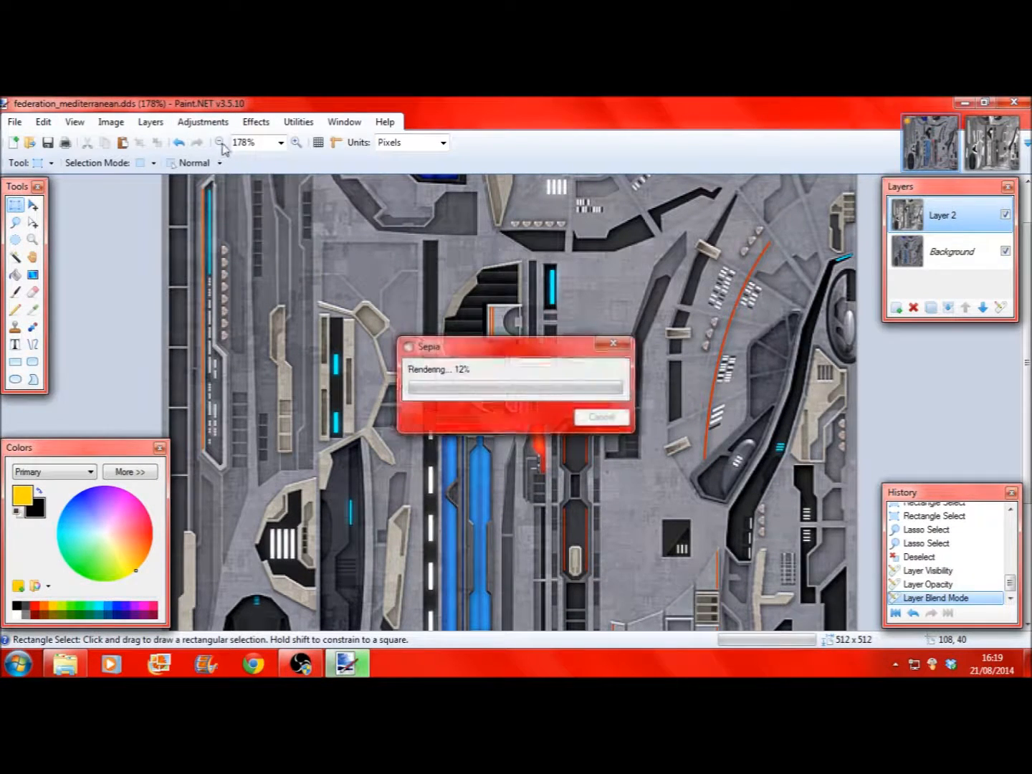
{"action": "left_click", "coordinate": [215, 123]}
{"action": "left_click", "coordinate": [231, 205]}
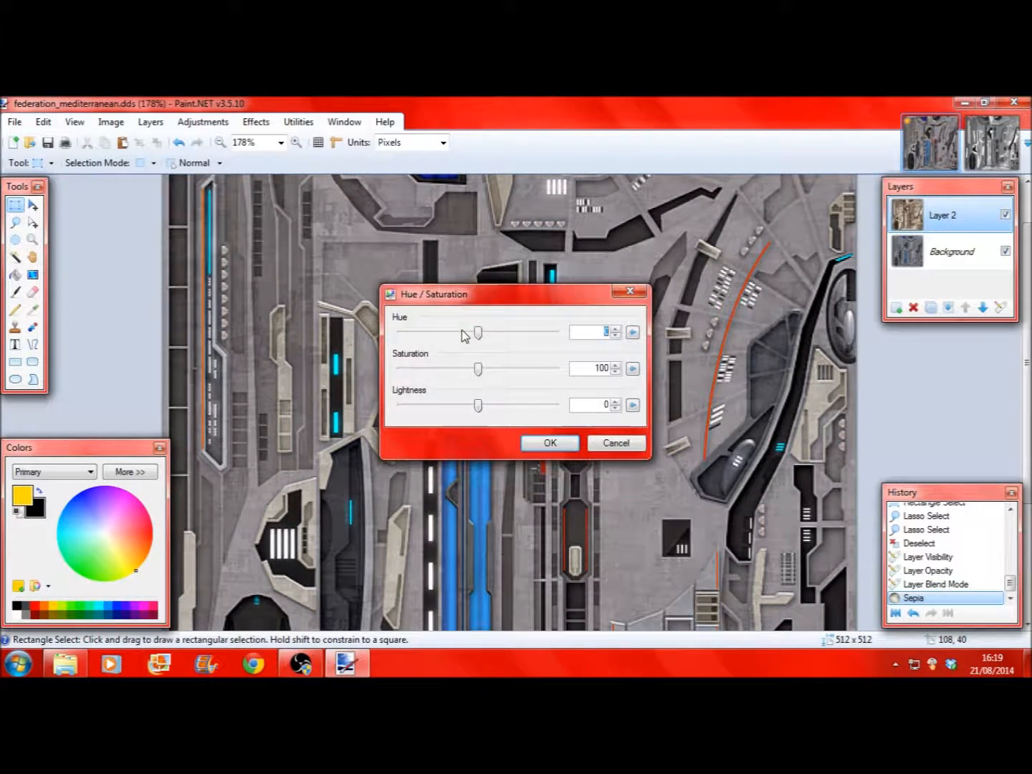
{"action": "left_click_drag", "start_coordinate": [480, 339], "coordinate": [617, 348]}
{"action": "left_click", "coordinate": [550, 443]}
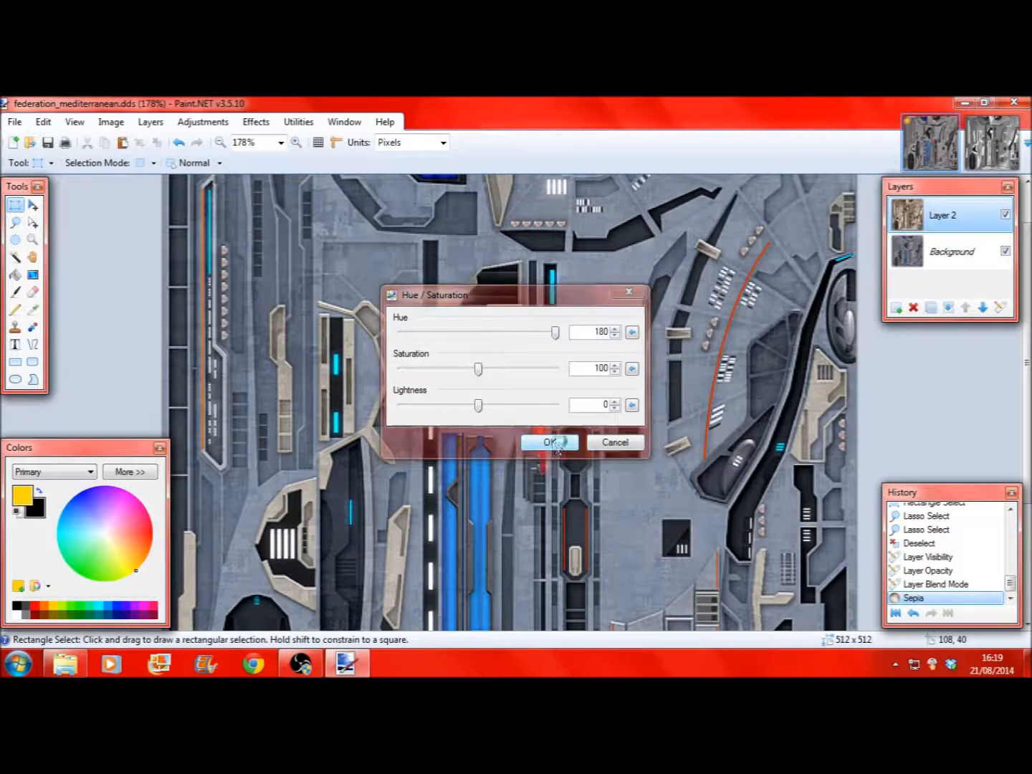
Step: Compare the texture with Layer 2 shown and hidden at several zoom levels, leaving Layer 2 hidden
{"action": "left_click", "coordinate": [221, 141]}
{"action": "left_click", "coordinate": [963, 251]}
{"action": "left_click", "coordinate": [1018, 215]}
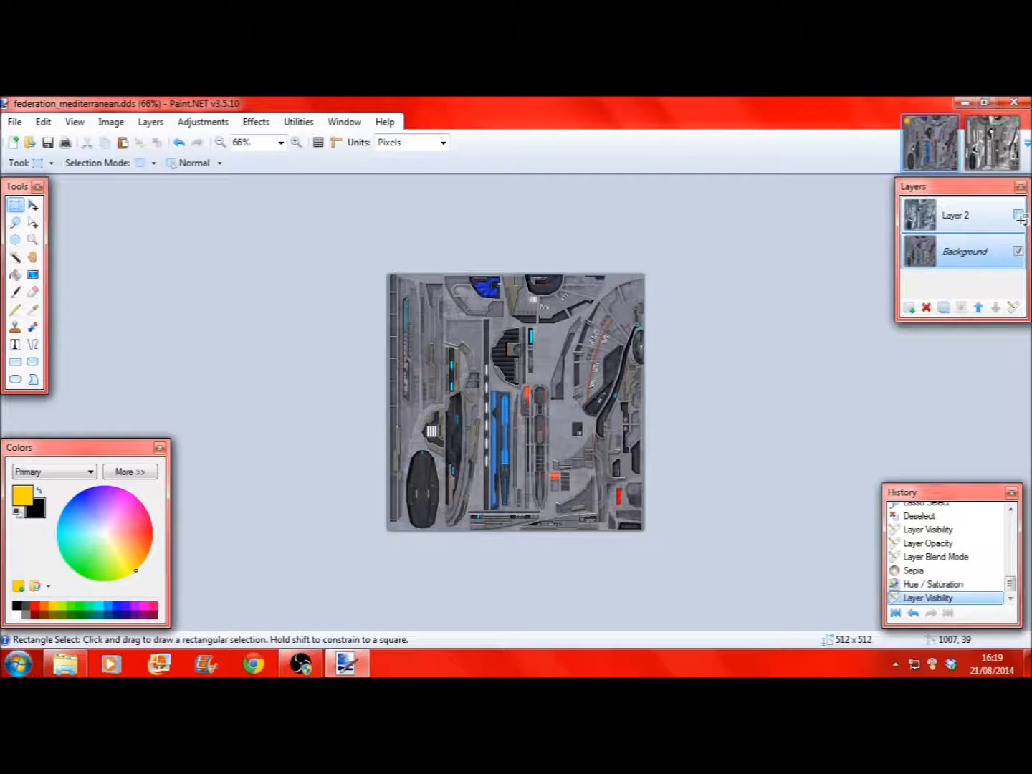
{"action": "left_click", "coordinate": [1018, 216]}
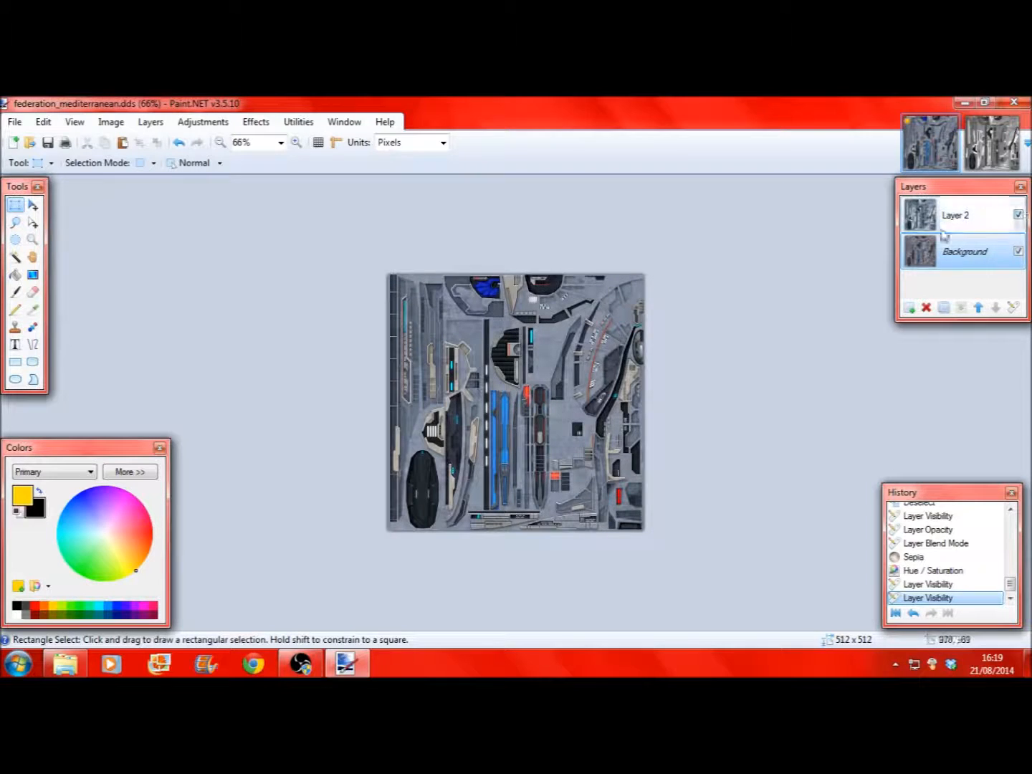
{"action": "left_click", "coordinate": [1018, 215]}
{"action": "left_click", "coordinate": [296, 142]}
{"action": "left_click", "coordinate": [296, 142]}
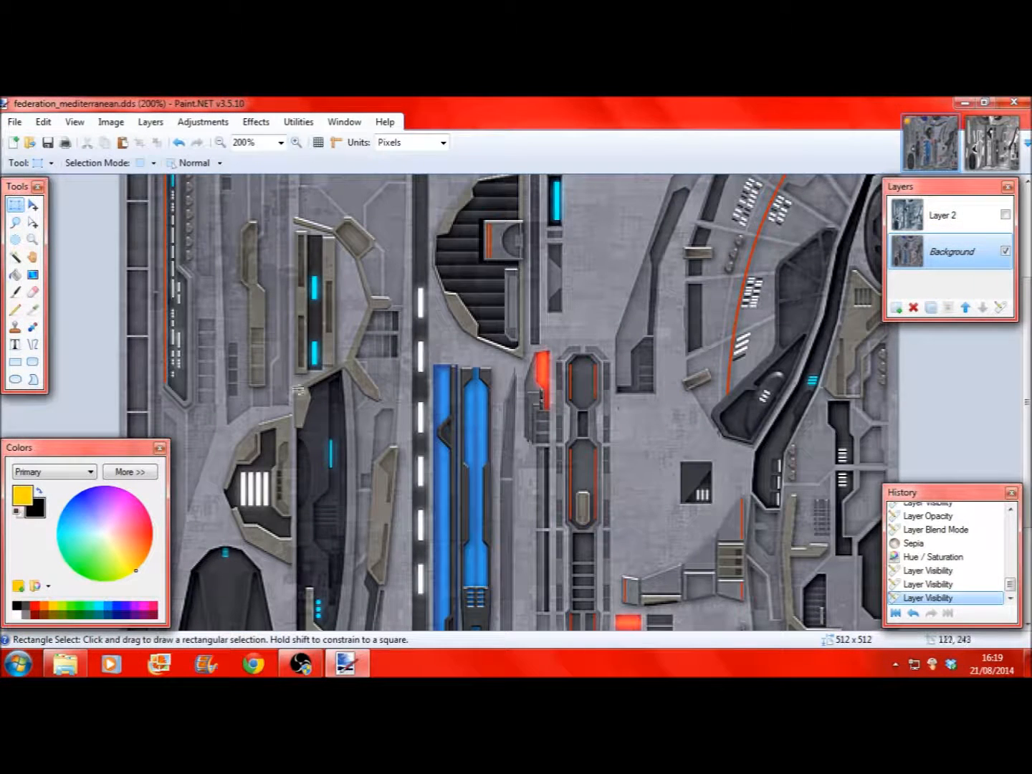
{"action": "scroll", "coordinate": [605, 397], "scroll_direction": "down", "scroll_amount": 1}
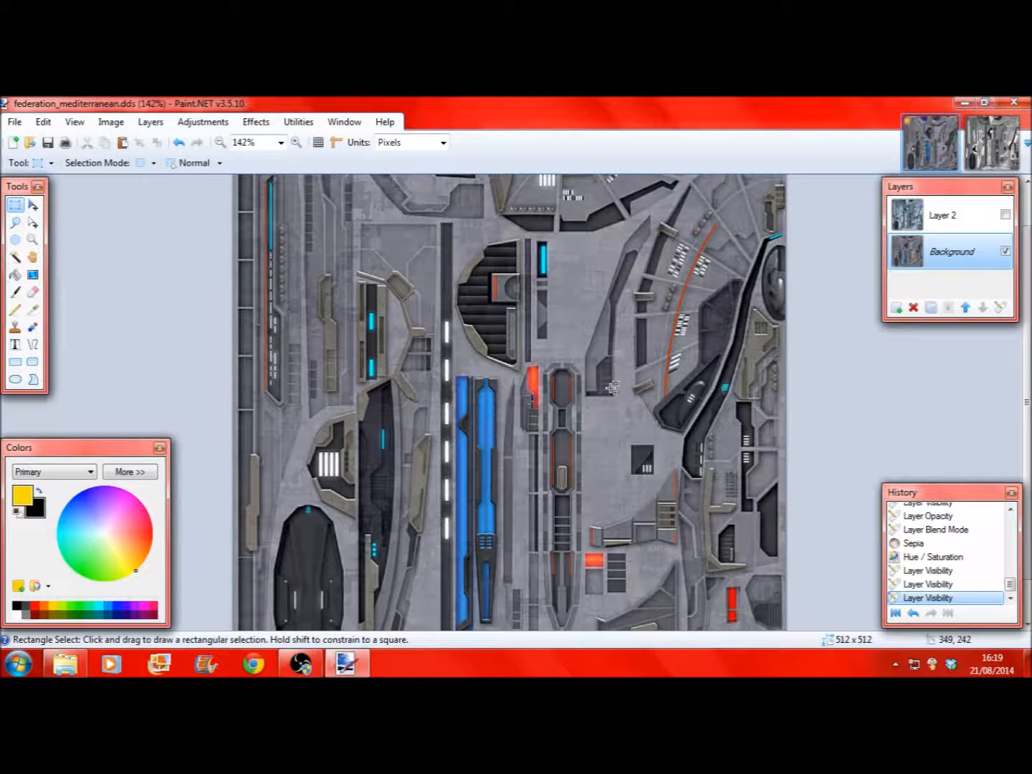
Step: Show Layer 2 again, invert its colours, and inspect the hull details at 300% zoom
{"action": "left_click", "coordinate": [946, 215]}
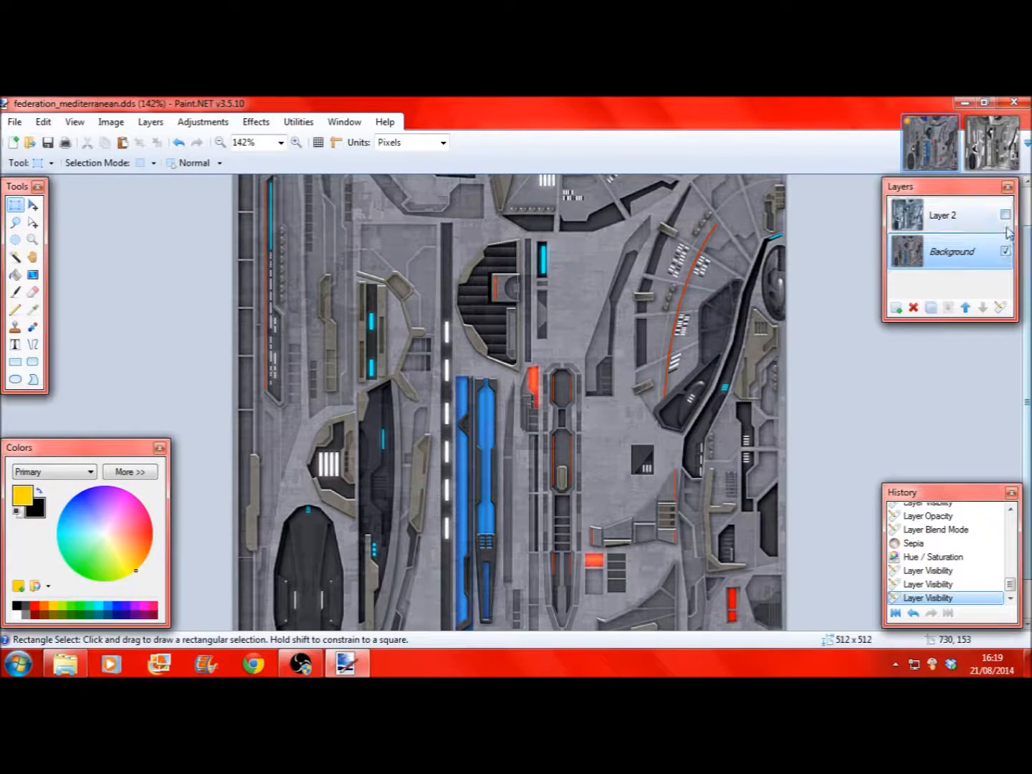
{"action": "left_click", "coordinate": [1005, 215]}
{"action": "left_click", "coordinate": [203, 122]}
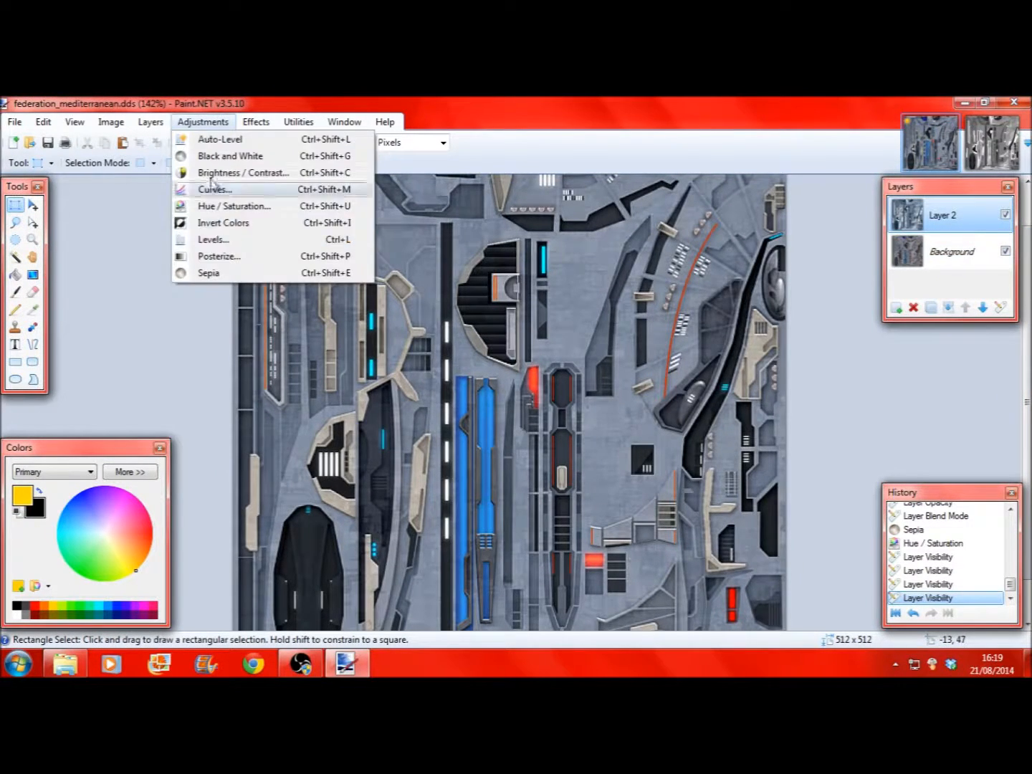
{"action": "left_click", "coordinate": [232, 229]}
{"action": "key", "text": "ctrl+shift+i"}
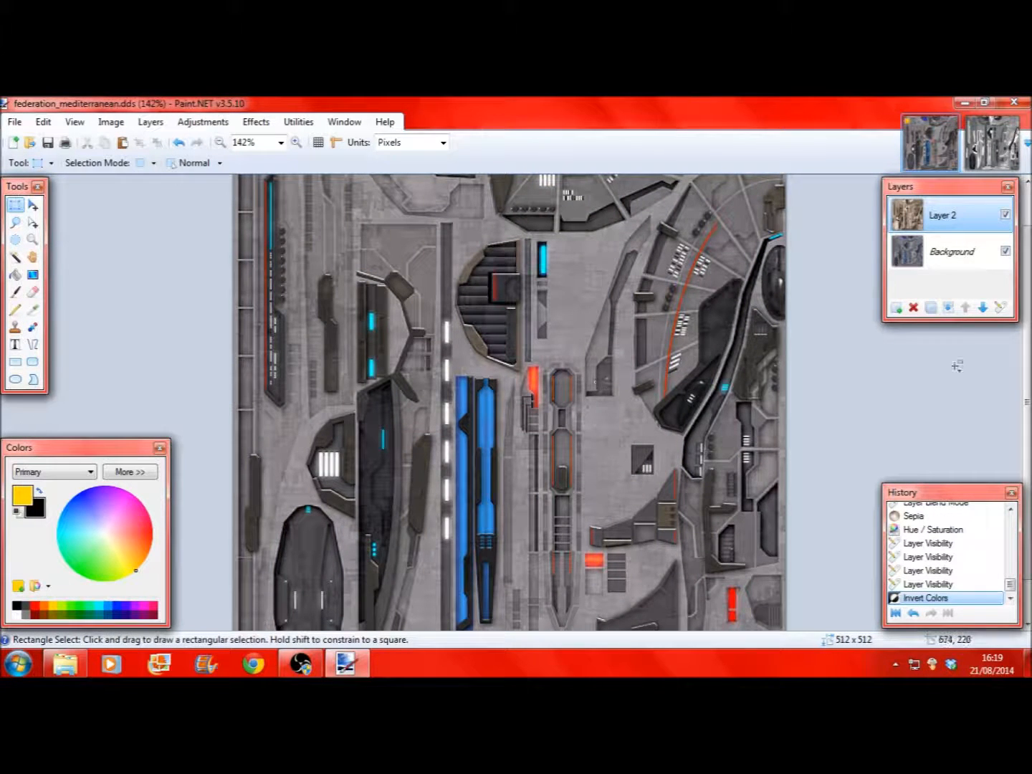
{"action": "scroll", "coordinate": [512, 403], "scroll_direction": "up", "scroll_amount": 1}
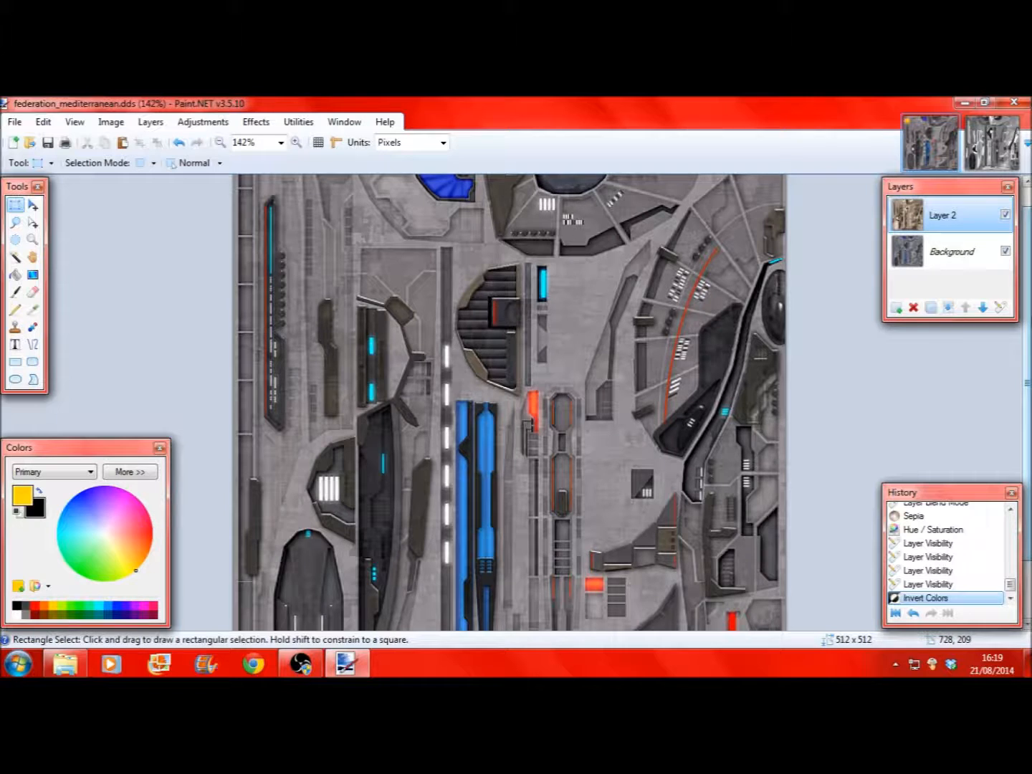
{"action": "left_click", "coordinate": [296, 142]}
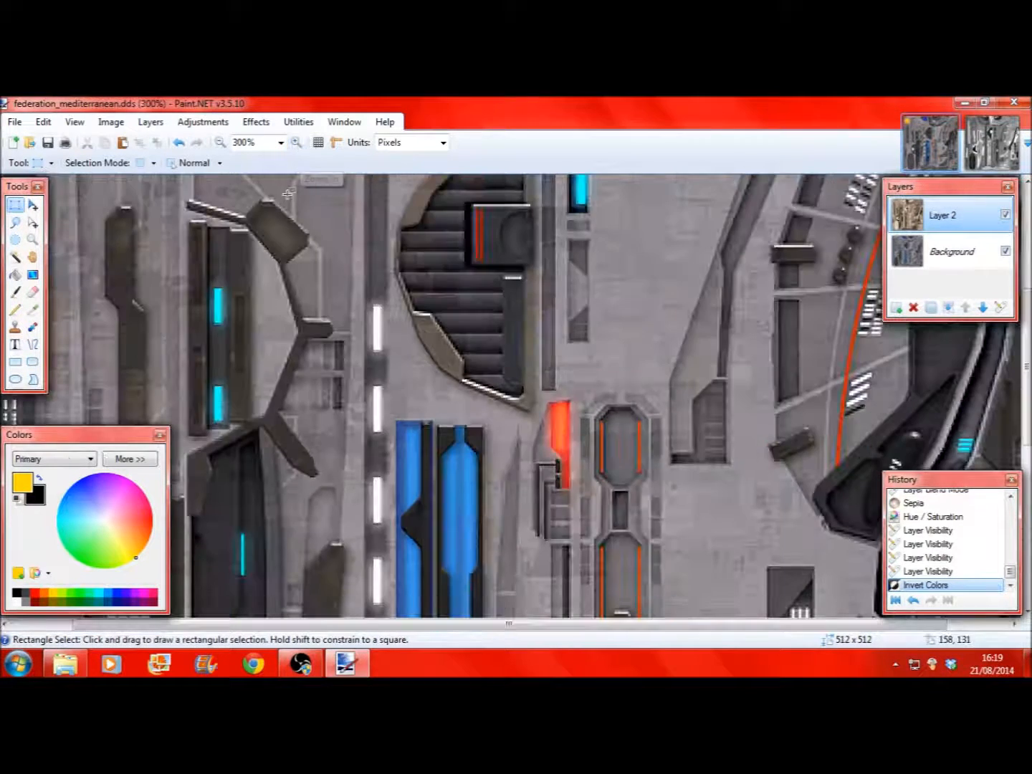
{"action": "left_click_drag", "start_coordinate": [360, 625], "coordinate": [255, 629]}
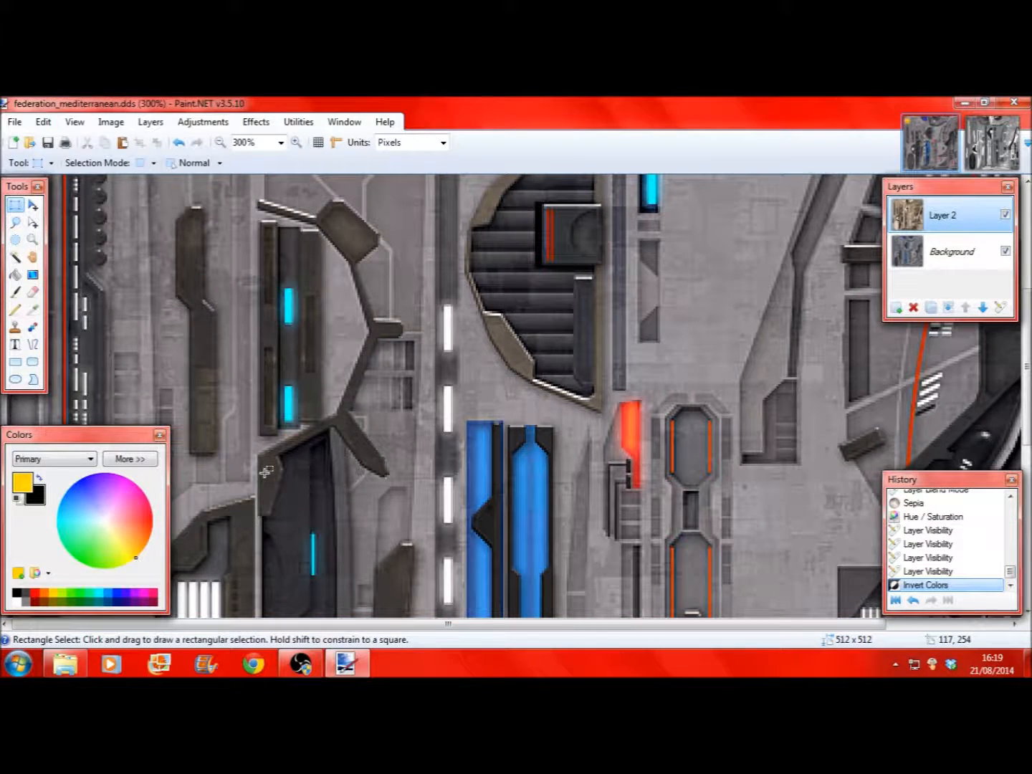
Step: Minimise Paint.NET and close the Textures folder window to return to the desktop
{"action": "left_click", "coordinate": [965, 106]}
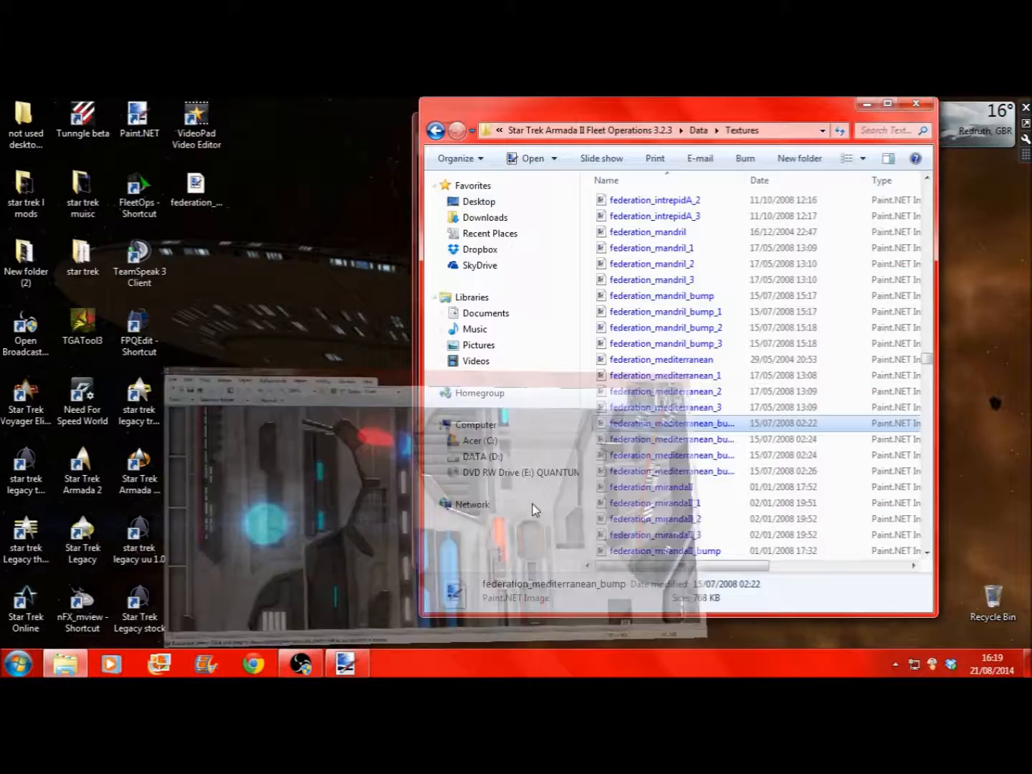
{"action": "left_click", "coordinate": [916, 106]}
{"action": "left_click", "coordinate": [829, 120]}
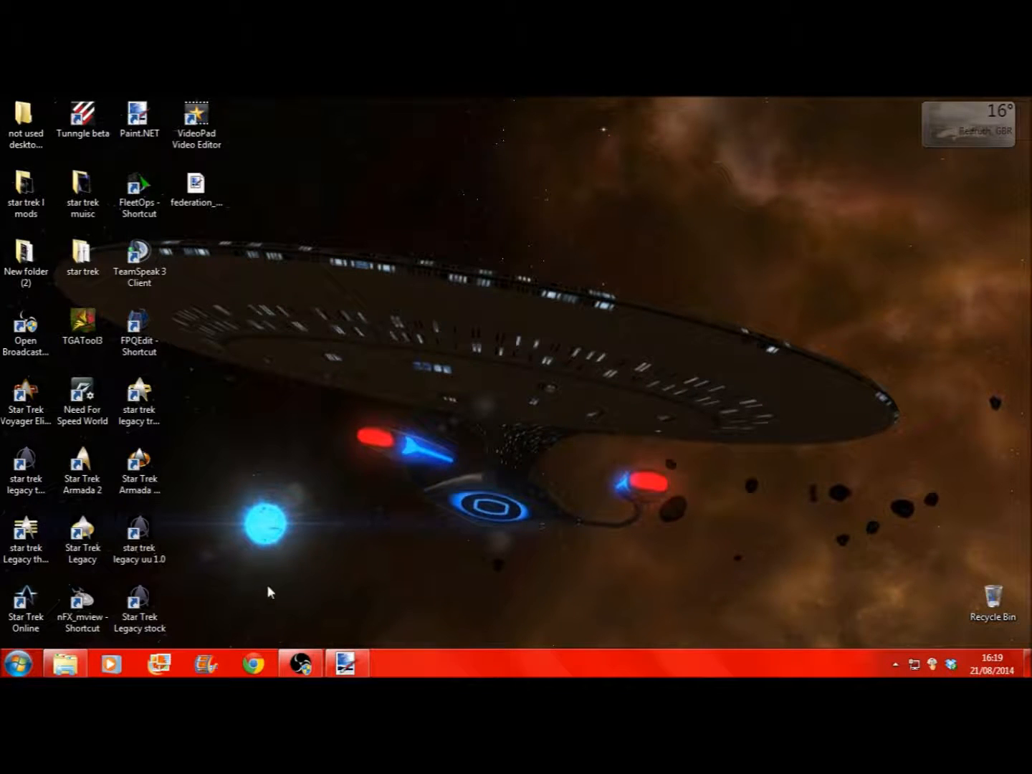
{"action": "left_click", "coordinate": [349, 664]}
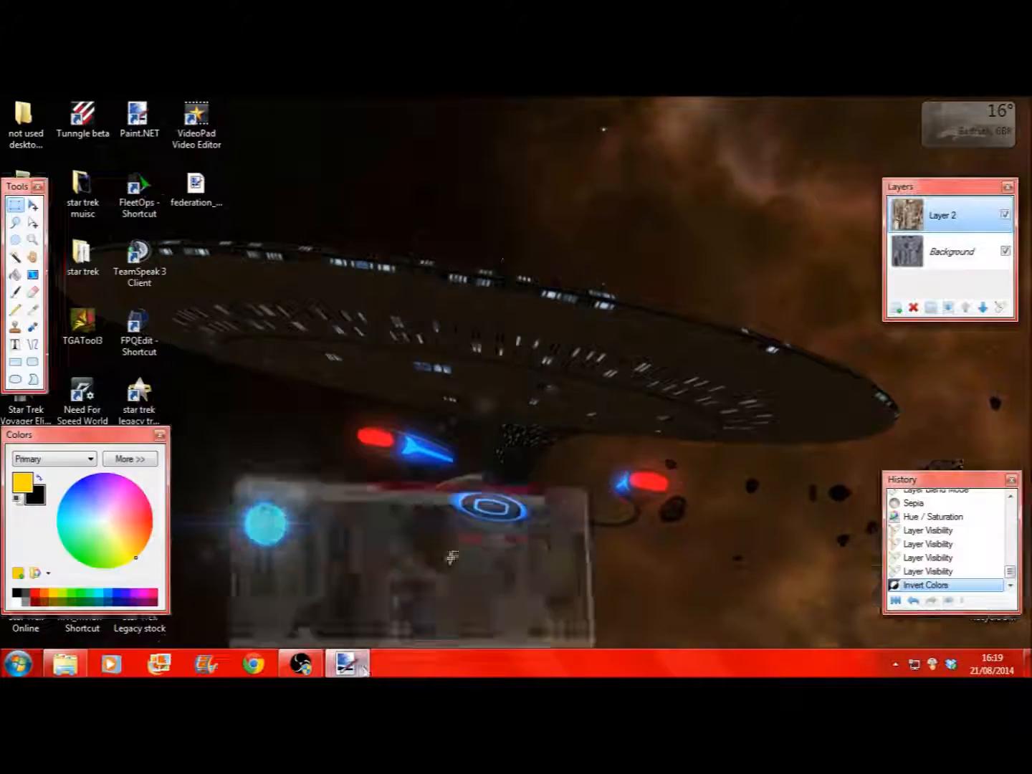
{"action": "scroll", "coordinate": [511, 566], "scroll_direction": "down", "scroll_amount": 5}
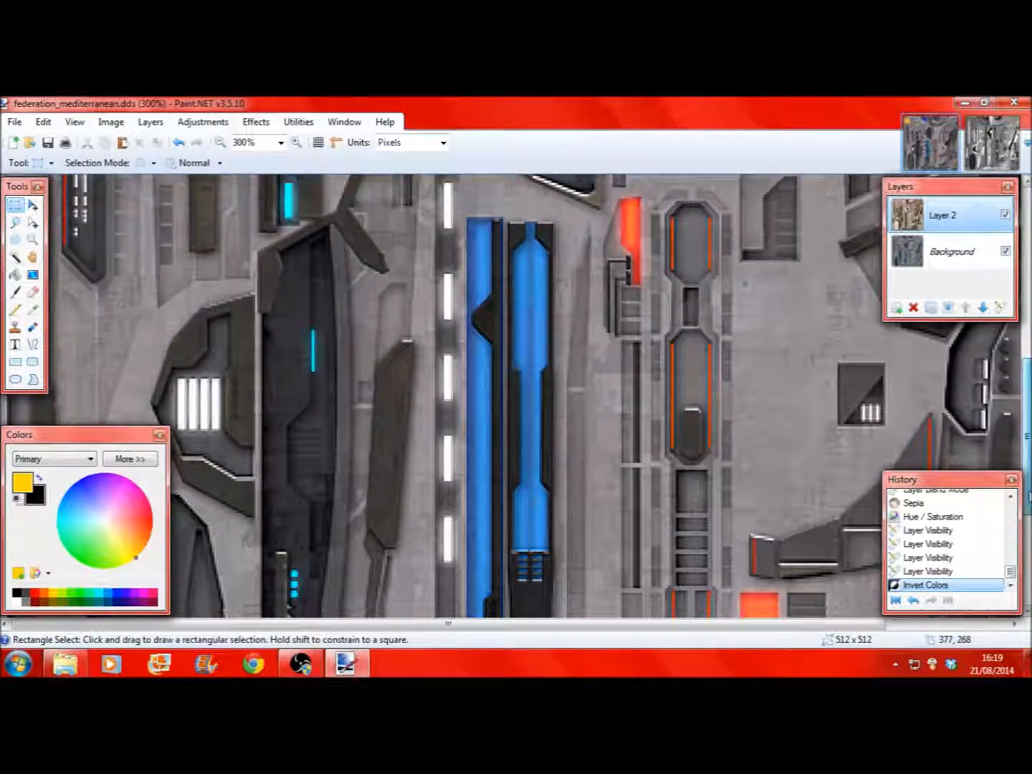
{"action": "left_click", "coordinate": [965, 101]}
Step: Open the file location of the nFX_mview shortcut, browse to Gfx > Models > Federation and open the Federation_detail texture
{"action": "right_click", "coordinate": [81, 602]}
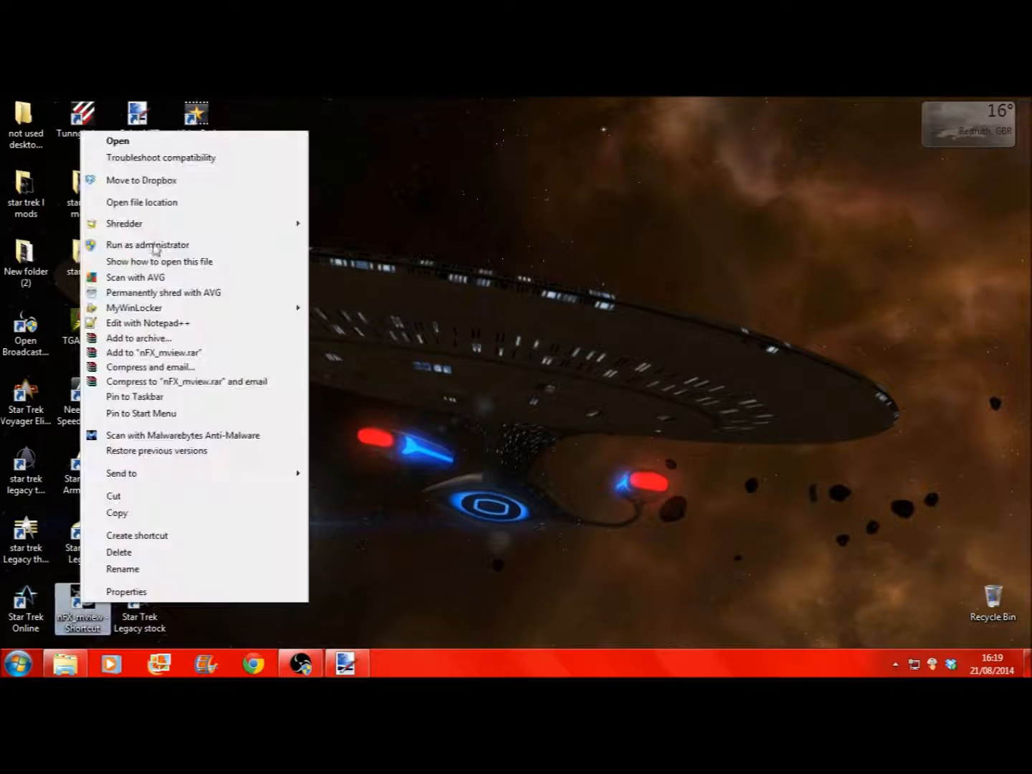
{"action": "left_click", "coordinate": [154, 201]}
{"action": "double_click", "coordinate": [654, 256]}
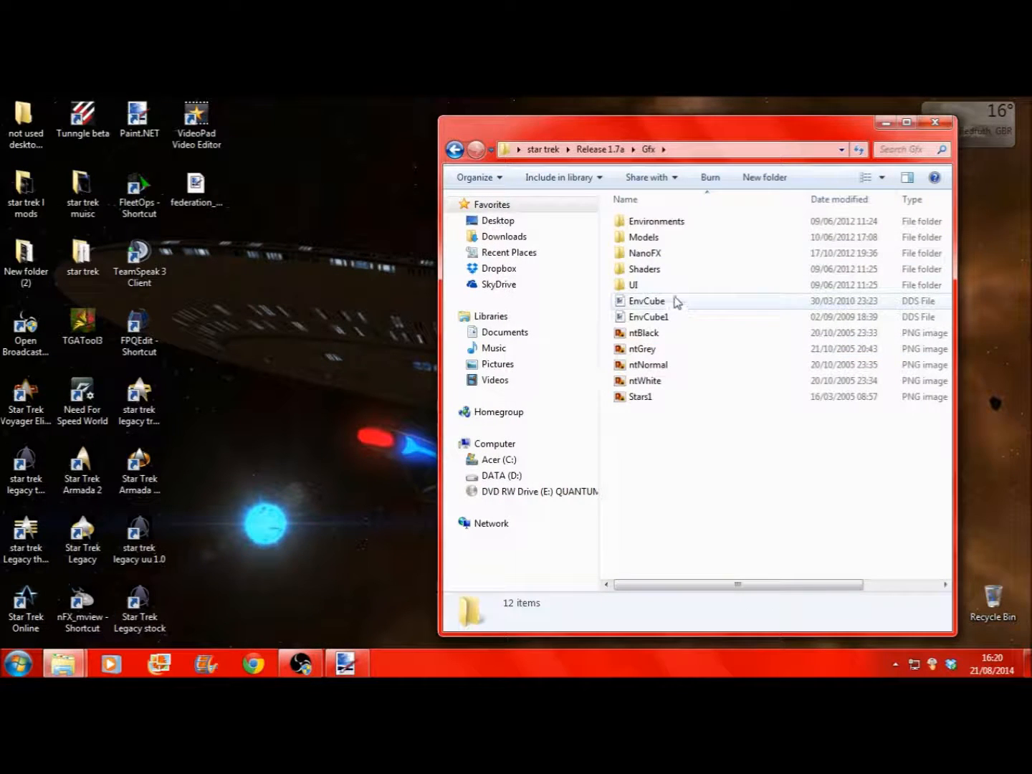
{"action": "double_click", "coordinate": [652, 237]}
{"action": "double_click", "coordinate": [652, 222]}
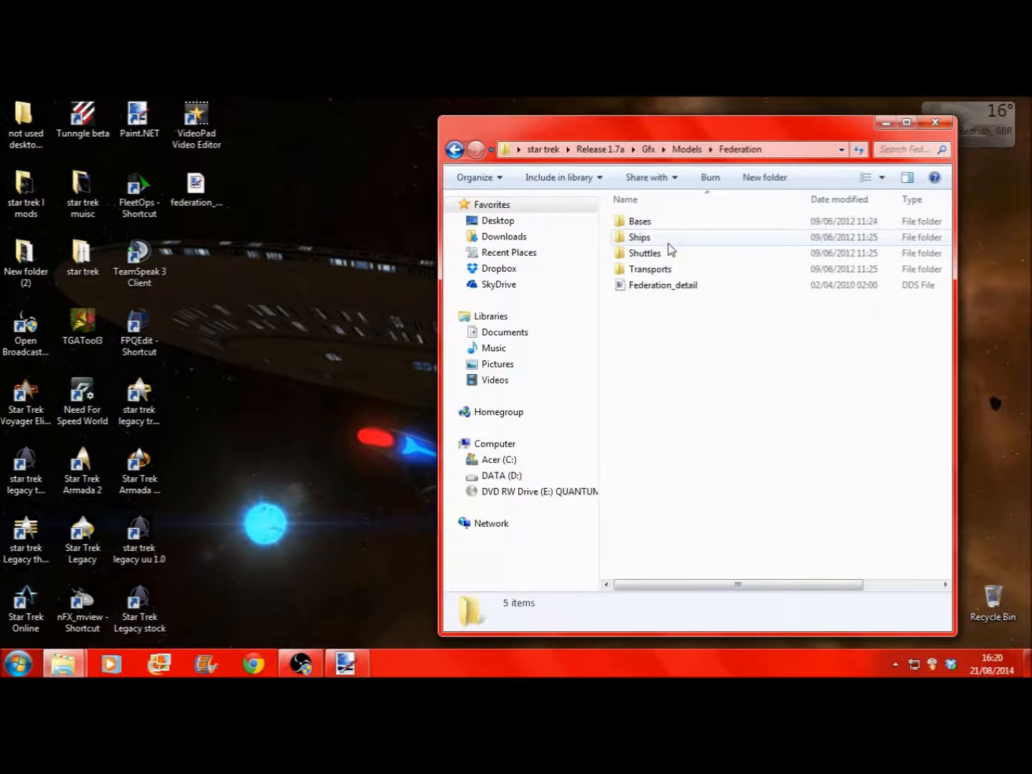
{"action": "double_click", "coordinate": [670, 285]}
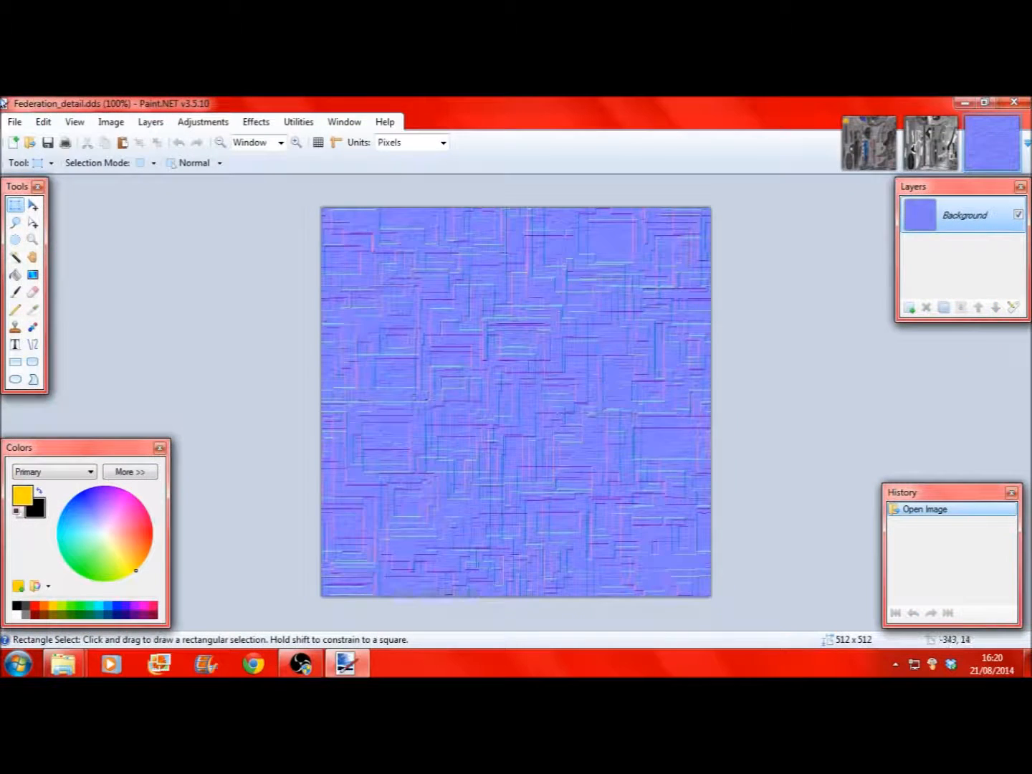
Step: Convert the Federation_detail texture to black and white, select the whole image and copy it
{"action": "left_click", "coordinate": [43, 122]}
{"action": "left_click", "coordinate": [203, 122]}
{"action": "left_click", "coordinate": [212, 155]}
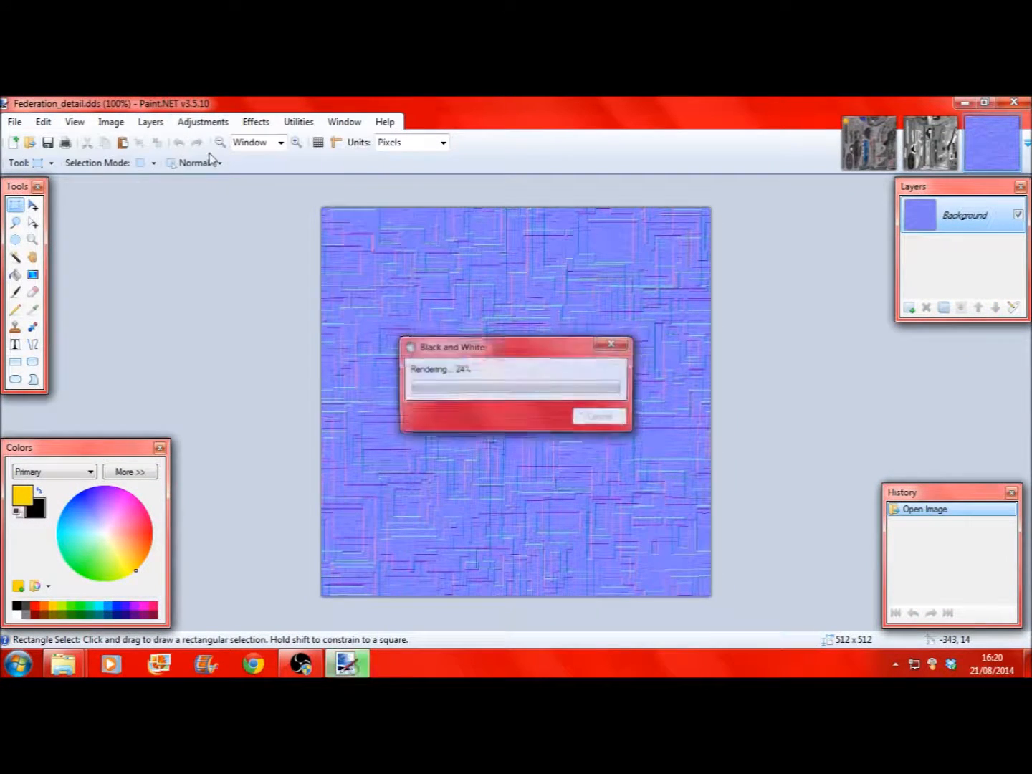
{"action": "left_click", "coordinate": [43, 122]}
{"action": "left_click", "coordinate": [100, 317]}
{"action": "left_click", "coordinate": [43, 122]}
{"action": "left_click", "coordinate": [97, 194]}
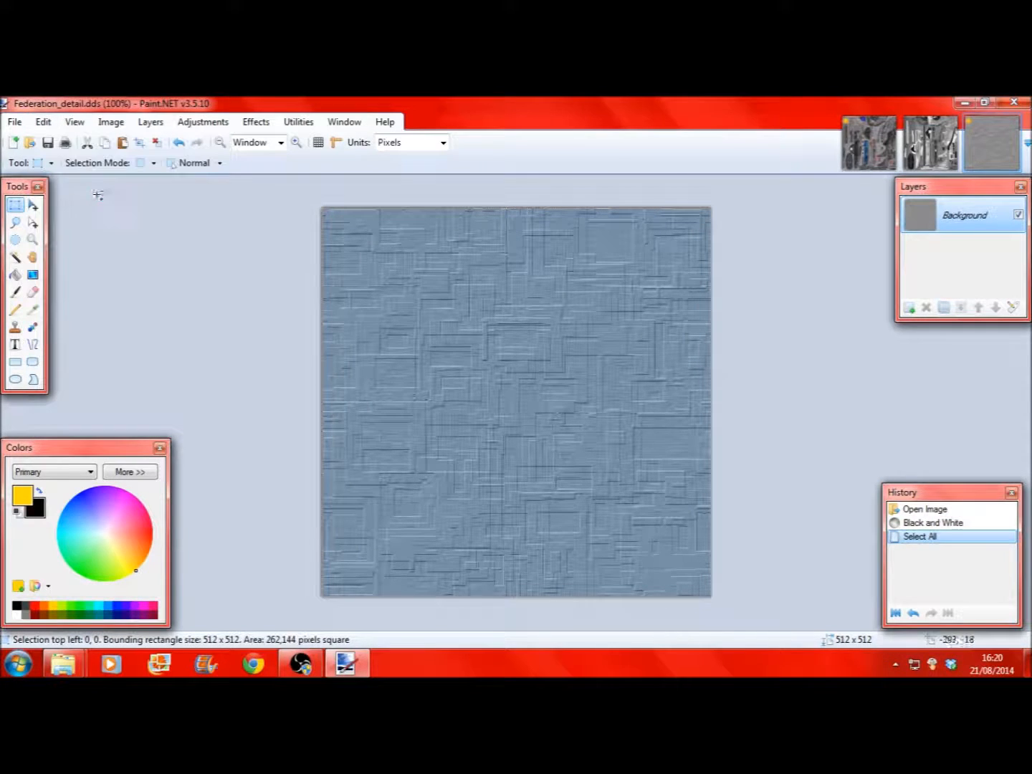
Step: Paste the copied detail texture into a new layer of federation_mediterranean.dds and open the properties of Layer 3
{"action": "left_click", "coordinate": [865, 162]}
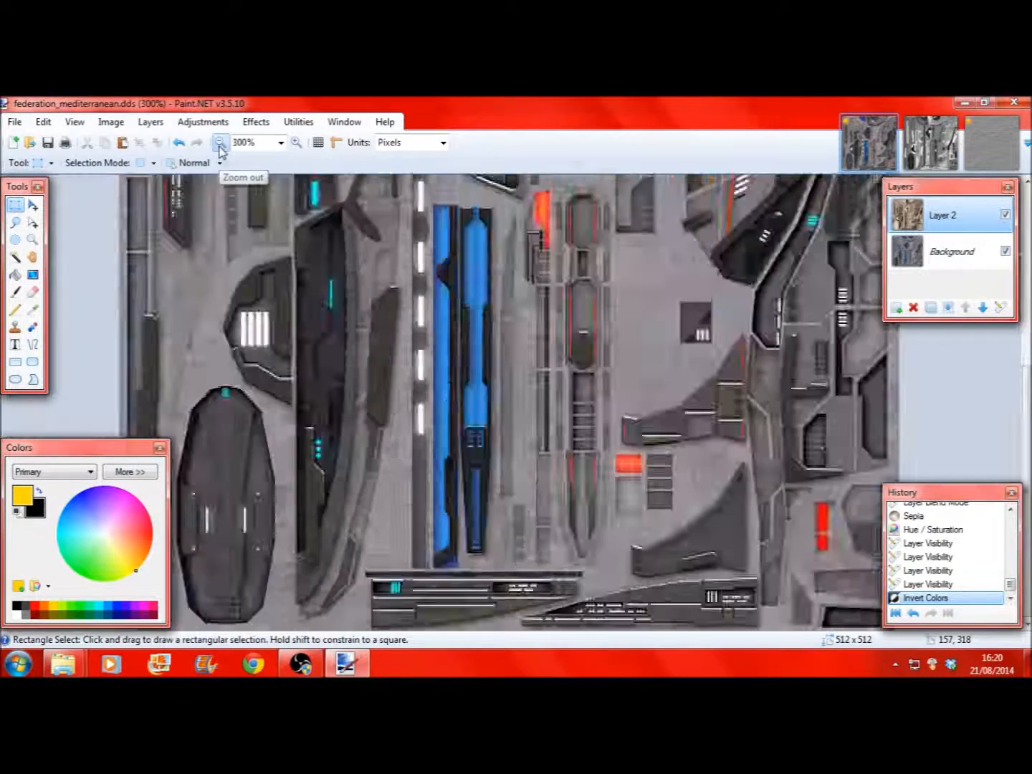
{"action": "left_click", "coordinate": [219, 143]}
{"action": "left_click", "coordinate": [43, 121]}
{"action": "left_click", "coordinate": [99, 227]}
{"action": "double_click", "coordinate": [943, 204]}
Step: Try successive blend modes on Layer 3, including Additive and Glow, keeping the properties dialog clear of the texture
{"action": "left_click", "coordinate": [511, 381]}
{"action": "left_click", "coordinate": [507, 408]}
{"action": "left_click_drag", "start_coordinate": [512, 299], "coordinate": [171, 229]}
{"action": "key", "text": "Down"}
{"action": "key", "text": "Down"}
{"action": "key", "text": "Down"}
{"action": "key", "text": "Down"}
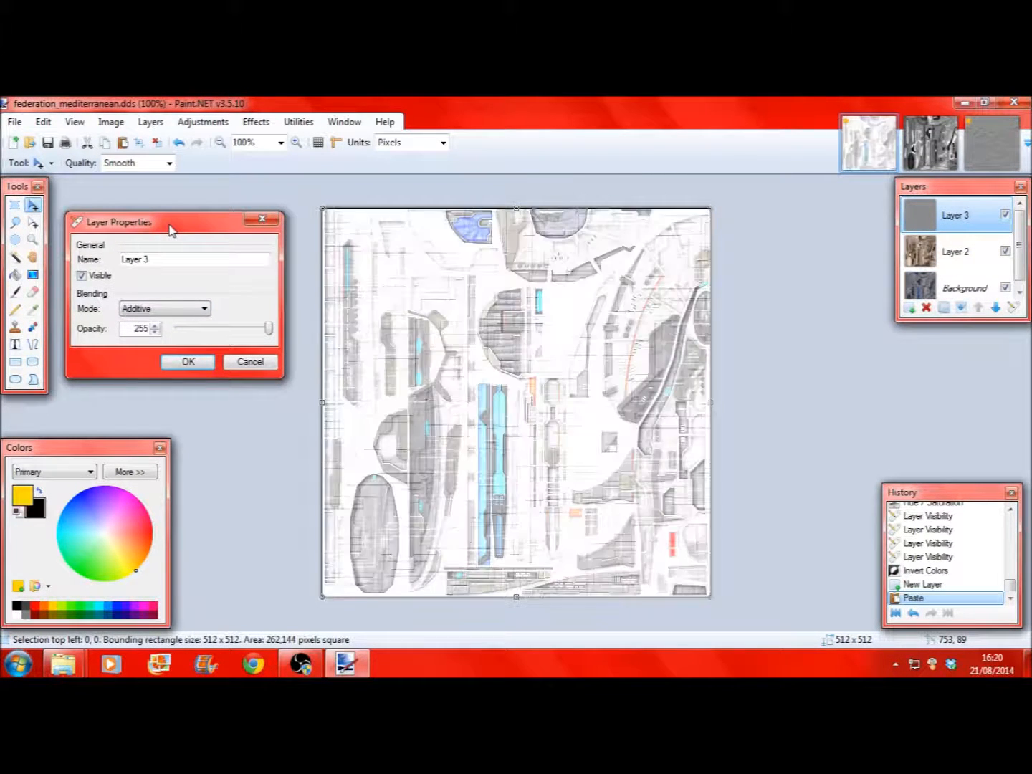
{"action": "key", "text": "Down"}
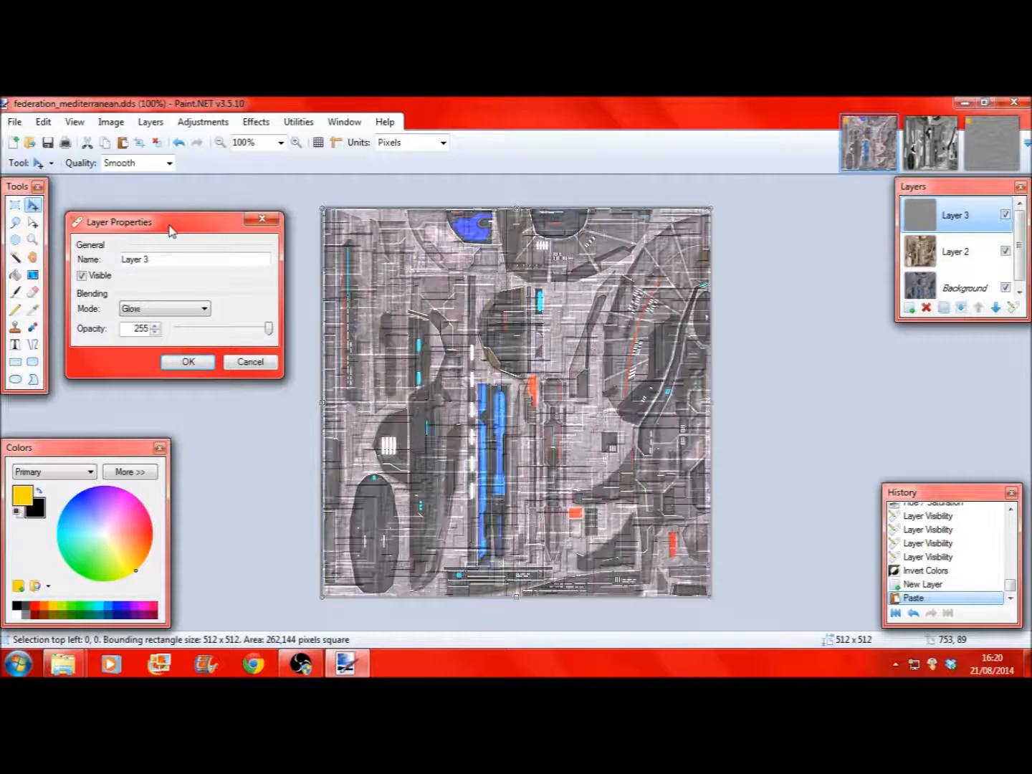
Step: Try Layer 3 at opacity 69 with Glow blending and at opacity 133 with Negation blending
{"action": "left_click_drag", "start_coordinate": [268, 328], "coordinate": [205, 328]}
{"action": "double_click", "coordinate": [178, 314]}
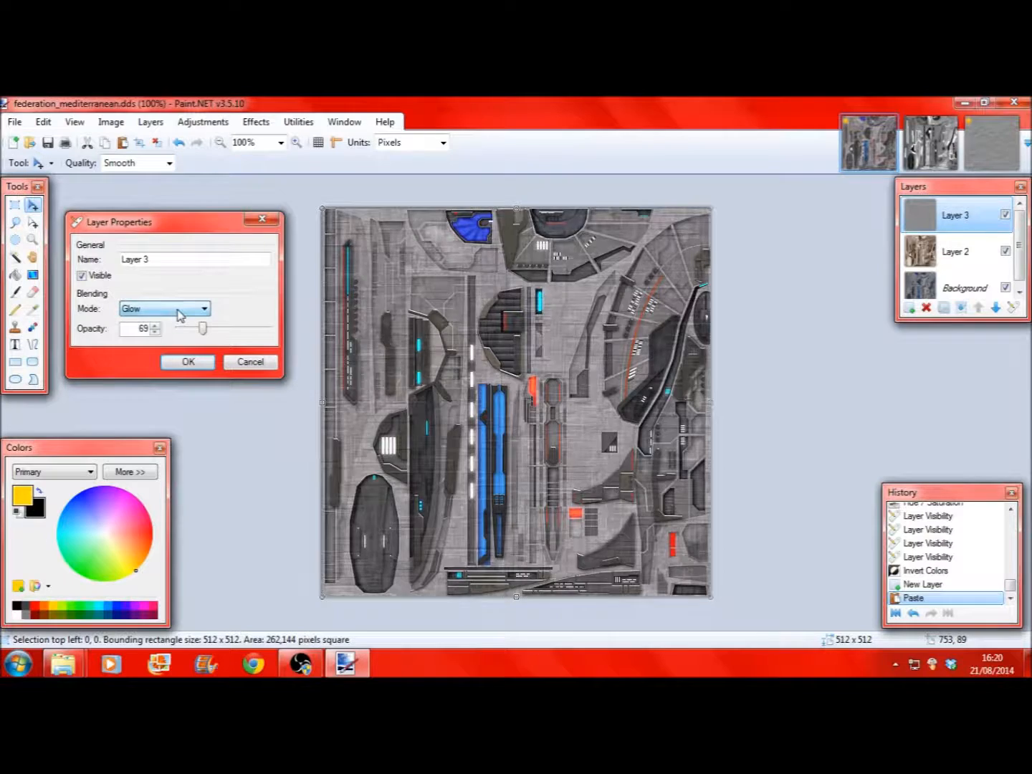
{"action": "key", "text": "Down"}
{"action": "key", "text": "Down"}
{"action": "left_click_drag", "start_coordinate": [200, 329], "coordinate": [225, 334]}
{"action": "left_click", "coordinate": [175, 306]}
{"action": "left_click", "coordinate": [183, 312]}
{"action": "key", "text": "Down"}
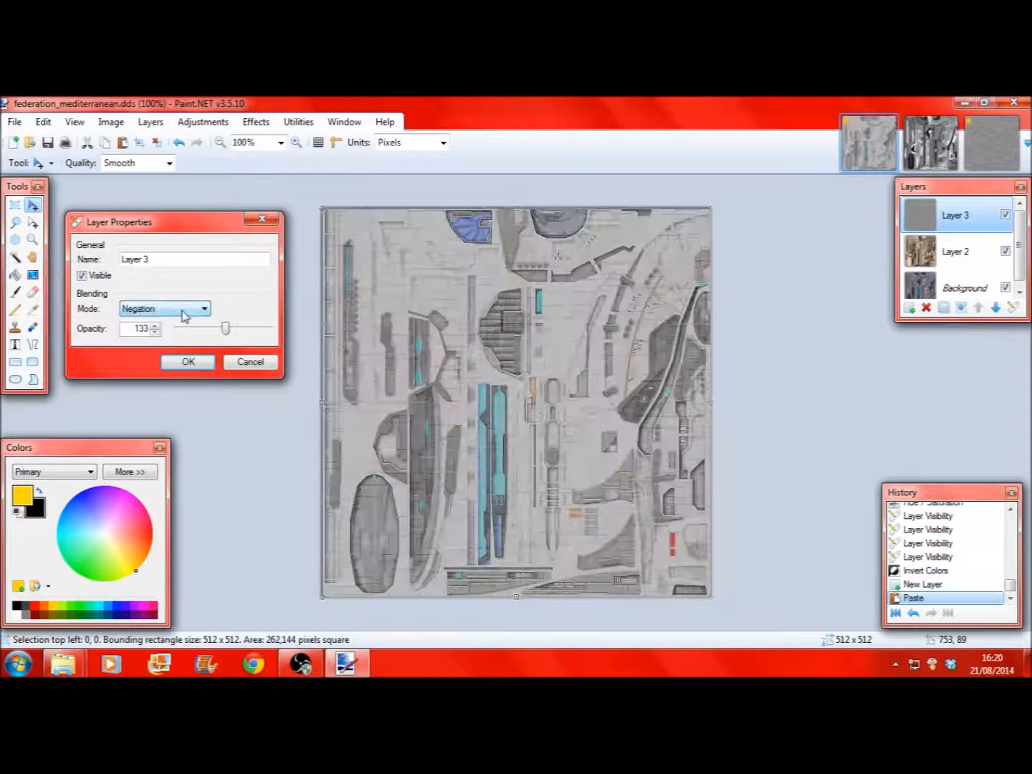
Step: Return Layer 3 to opacity 255 and try the Lighten and Darken blend modes
{"action": "left_click", "coordinate": [213, 332]}
{"action": "left_click_drag", "start_coordinate": [216, 328], "coordinate": [292, 333]}
{"action": "left_click", "coordinate": [169, 309]}
{"action": "left_click", "coordinate": [168, 309]}
{"action": "key", "text": "Down"}
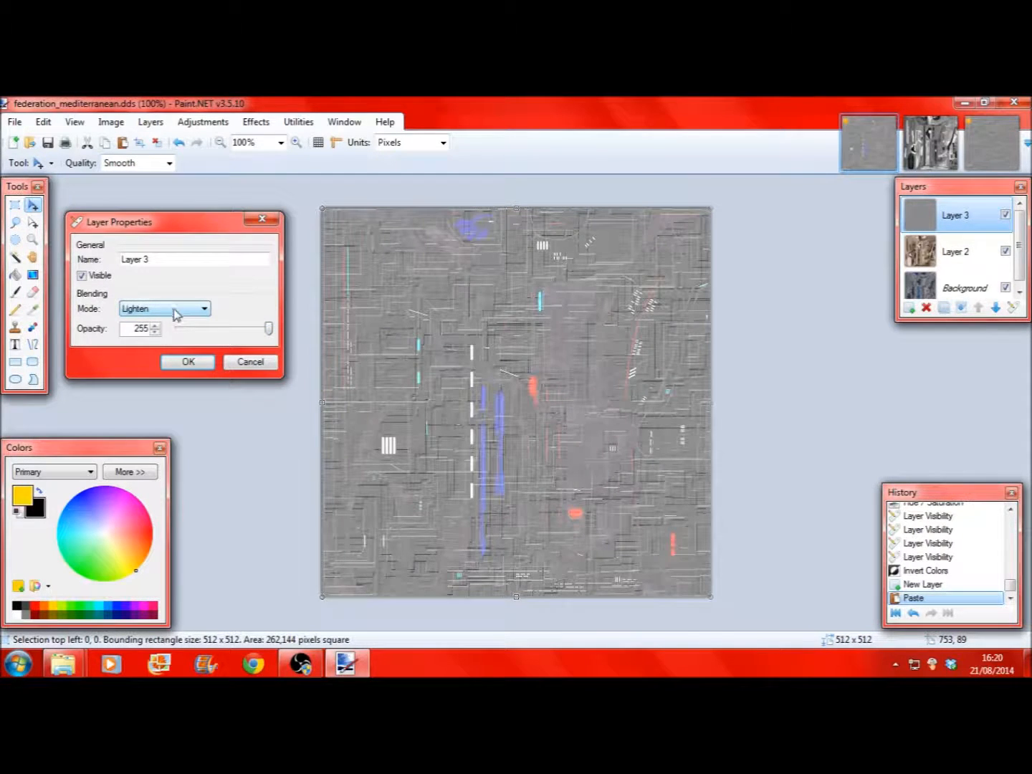
{"action": "key", "text": "Down"}
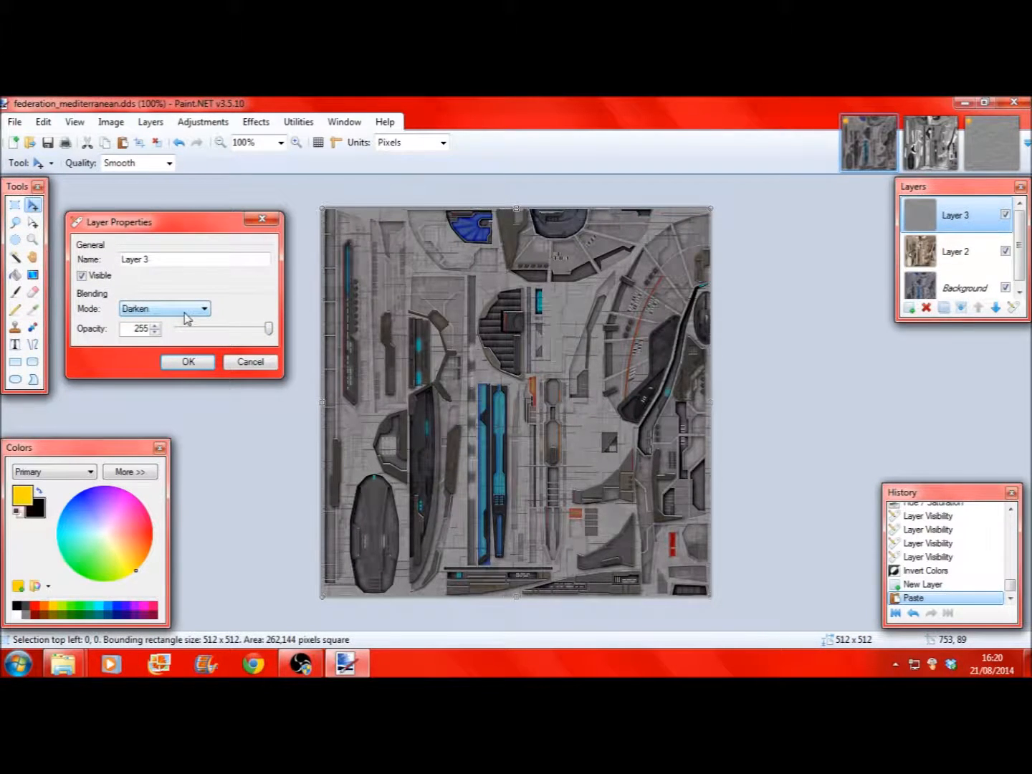
{"action": "left_click_drag", "start_coordinate": [270, 333], "coordinate": [326, 329]}
{"action": "key", "text": "Down"}
Step: Set Layer 3's blend mode to Overlay at opacity 255 and apply the layer properties
{"action": "key", "text": "Up"}
{"action": "key", "text": "Up"}
{"action": "key", "text": "Up"}
{"action": "key", "text": "Up"}
{"action": "key", "text": "Up"}
{"action": "key", "text": "Up"}
{"action": "key", "text": "Down"}
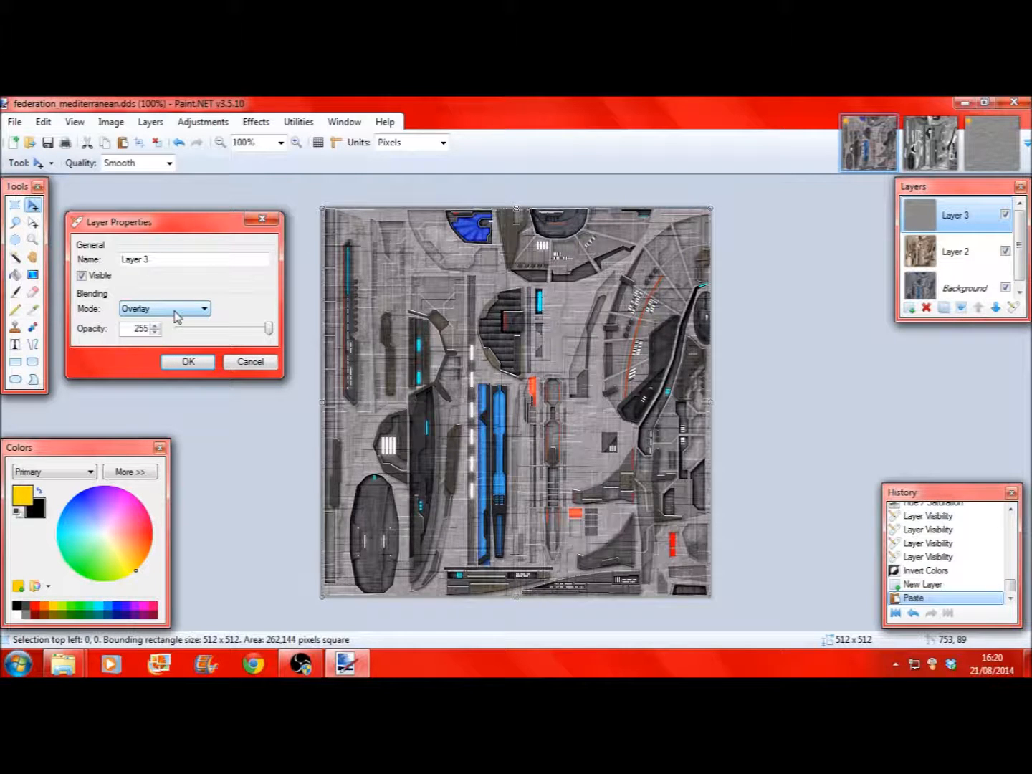
{"action": "left_click", "coordinate": [194, 361]}
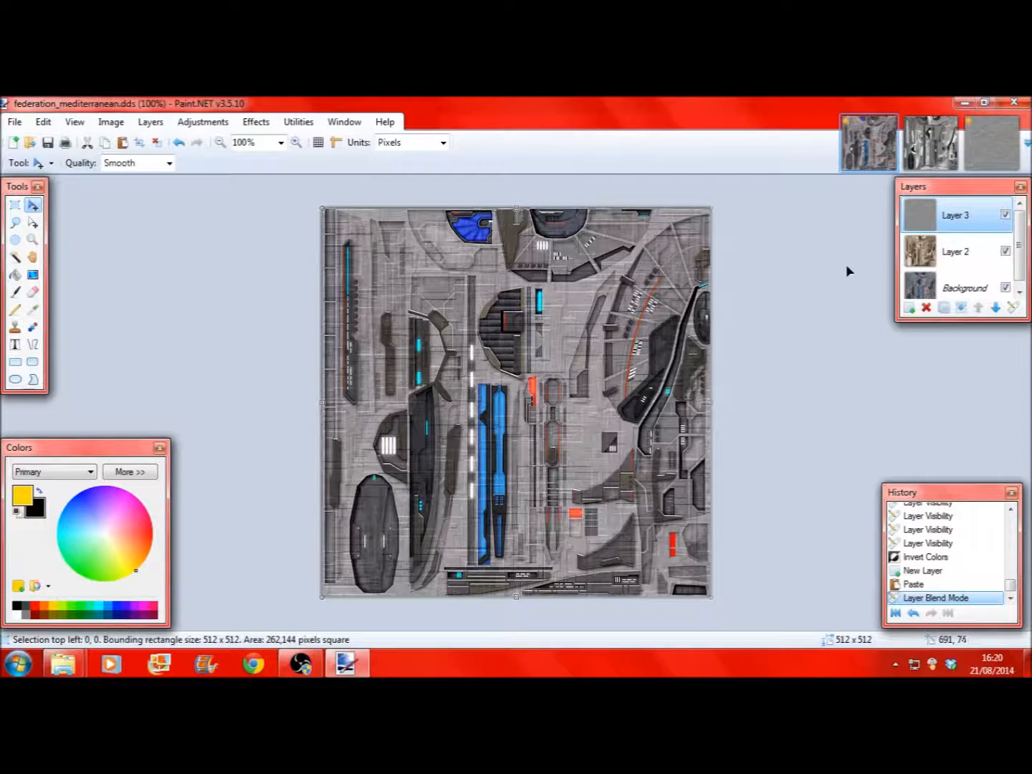
Step: Inspect the blended hull details at up to 500% zoom and clear the full-image selection with Rectangle Select
{"action": "left_click", "coordinate": [297, 142]}
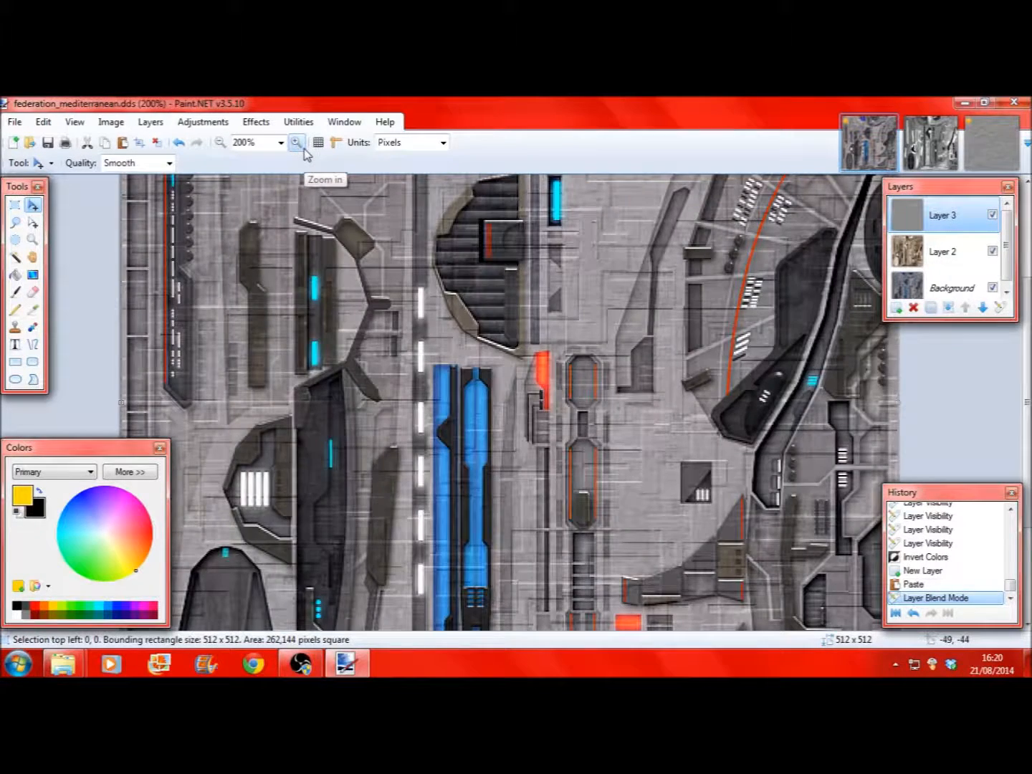
{"action": "left_click", "coordinate": [300, 144]}
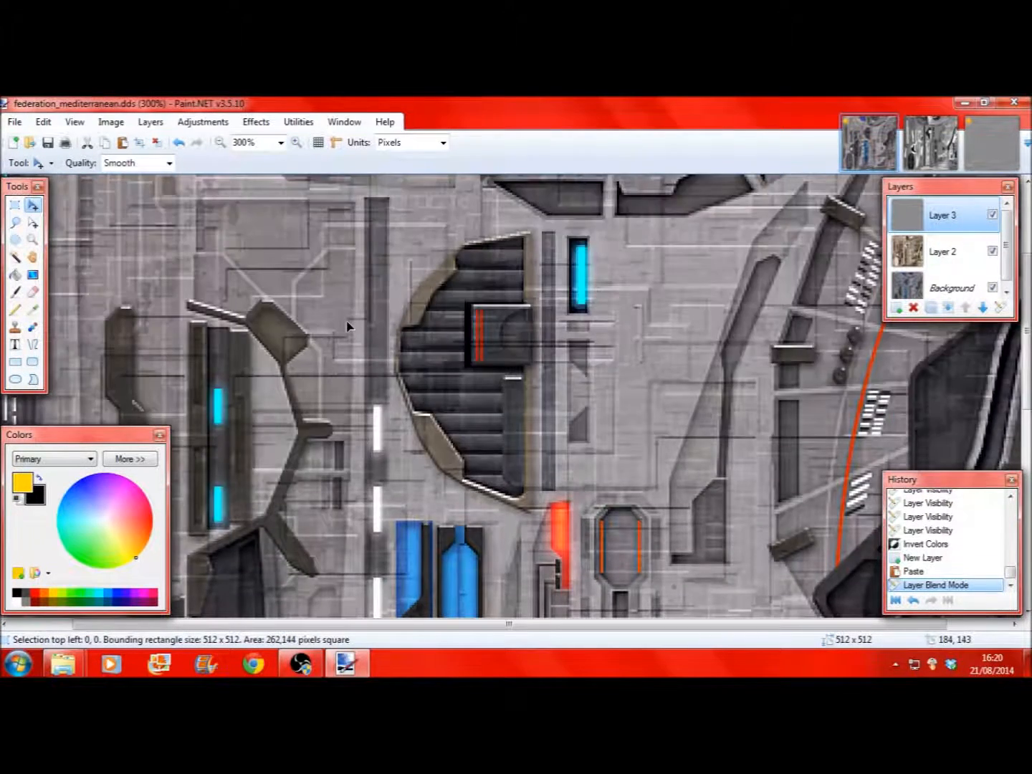
{"action": "left_click", "coordinate": [297, 142]}
{"action": "left_click", "coordinate": [296, 142]}
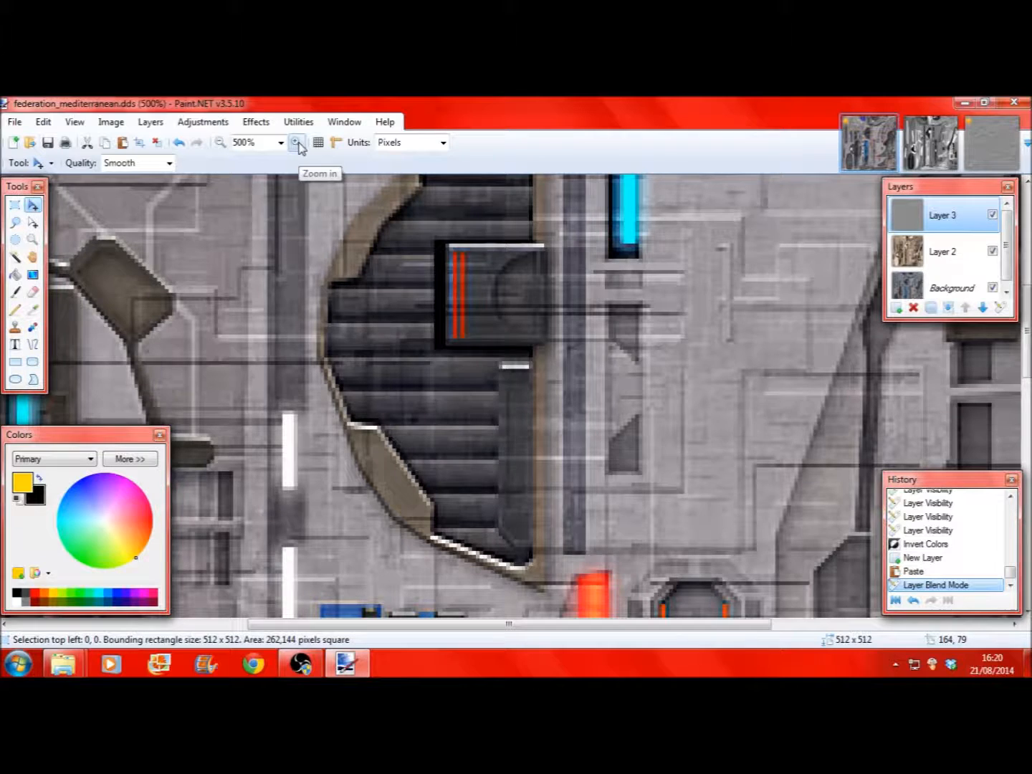
{"action": "left_click", "coordinate": [15, 204]}
{"action": "left_click", "coordinate": [221, 255]}
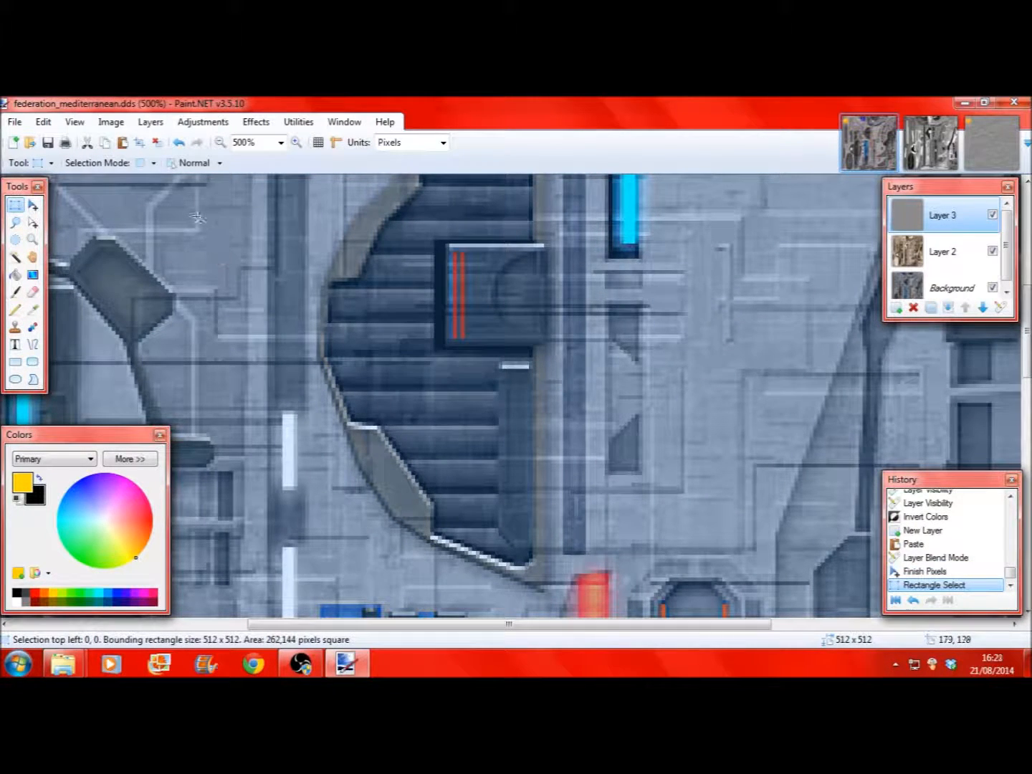
{"action": "left_click", "coordinate": [390, 348]}
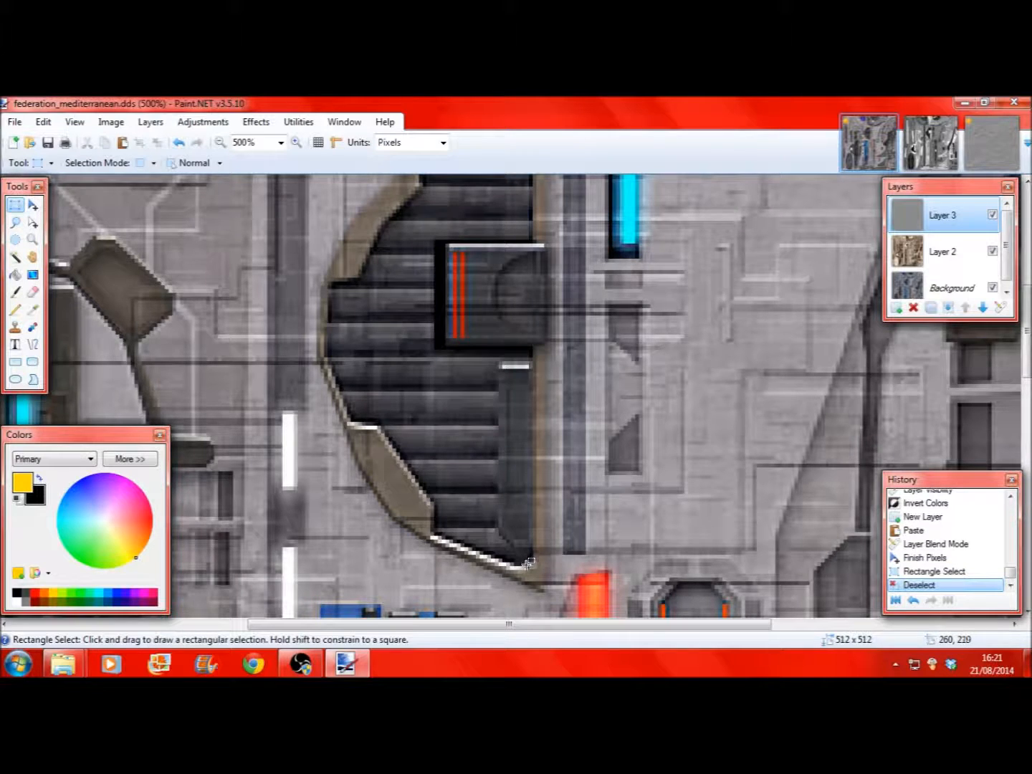
Step: Select a 4 × 30 pixel strip on the semicircular panel's straight edge and add a matching strip below the dark box
{"action": "scroll", "coordinate": [527, 564], "scroll_direction": "up", "scroll_amount": 2}
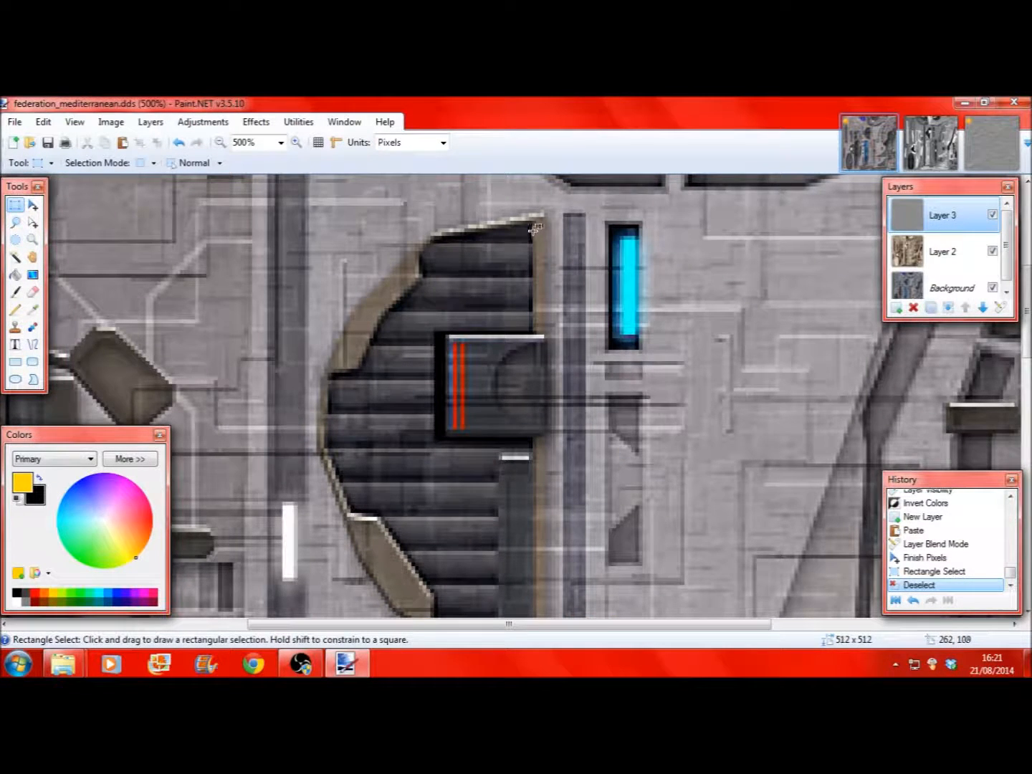
{"action": "mouse_move", "coordinate": [529, 220]}
{"action": "left_mouse_down"}
{"action": "mouse_move", "coordinate": [525, 332]}
{"action": "mouse_move", "coordinate": [536, 221]}
{"action": "left_mouse_up"}
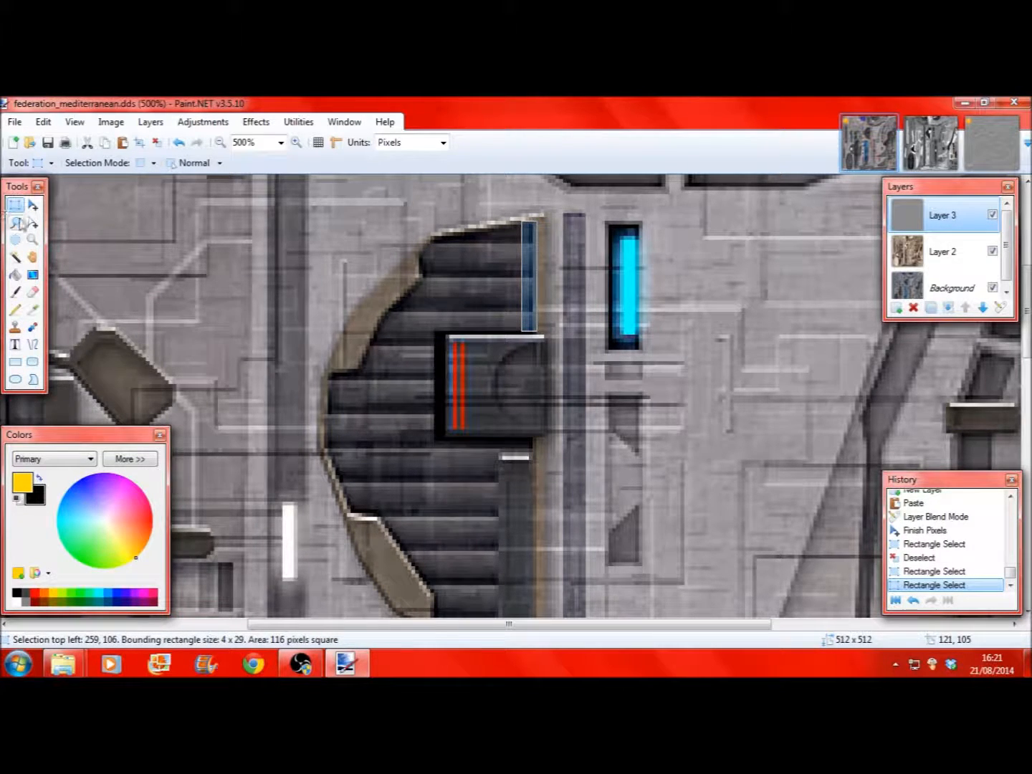
{"action": "left_click", "coordinate": [33, 223]}
{"action": "left_click_drag", "start_coordinate": [531, 332], "coordinate": [530, 336]}
{"action": "left_click", "coordinate": [44, 122]}
{"action": "left_click", "coordinate": [61, 194]}
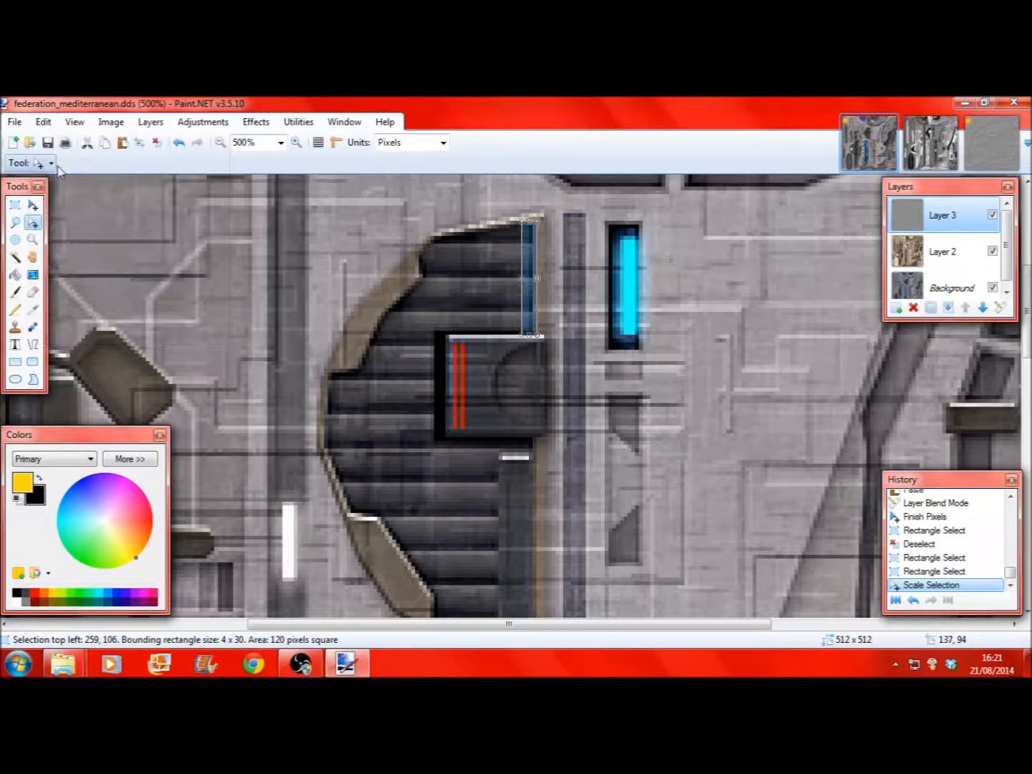
{"action": "left_click", "coordinate": [15, 205]}
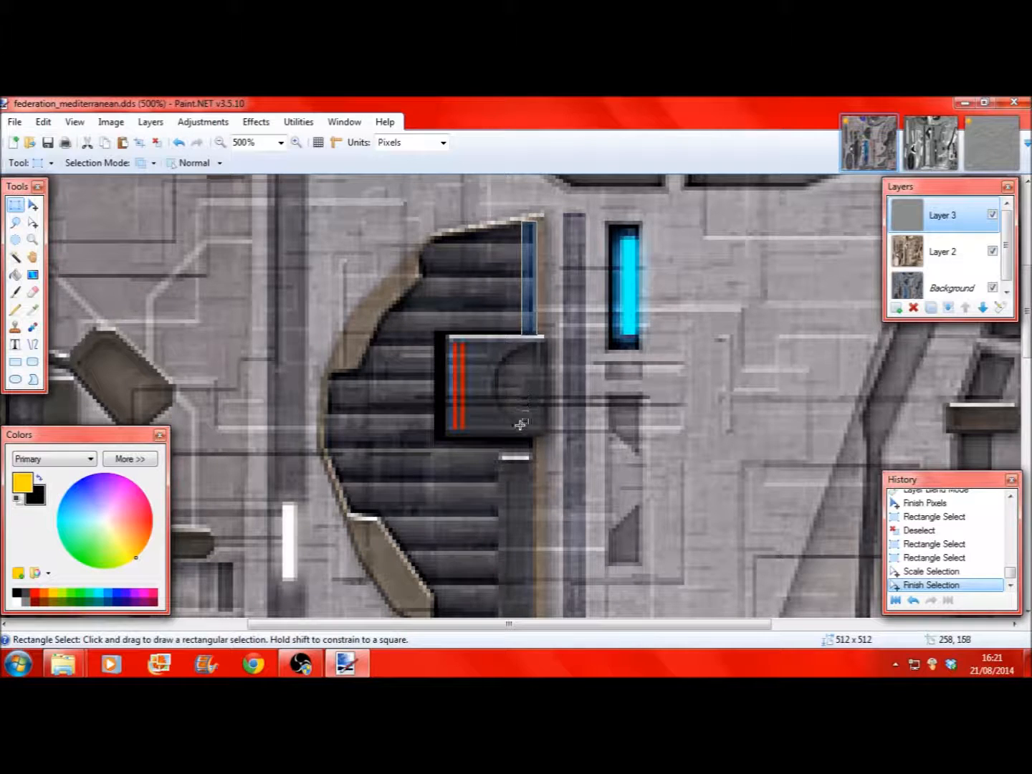
{"action": "left_click_drag", "start_coordinate": [522, 437], "coordinate": [534, 603]}
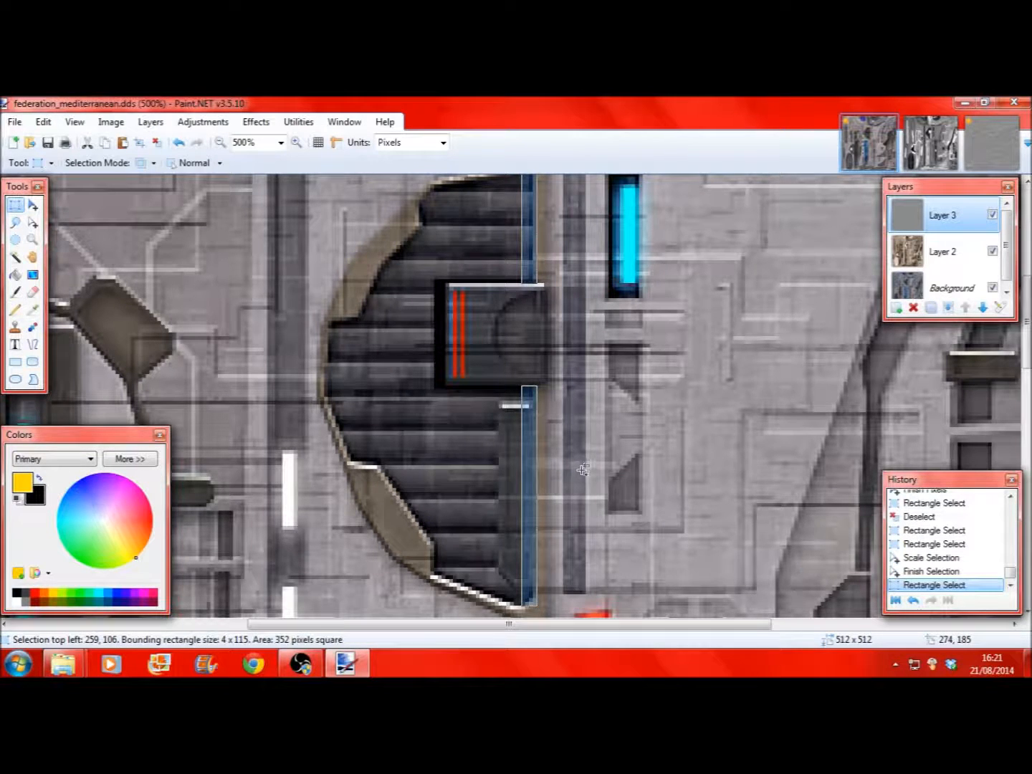
Step: Copy both selected strips and paste them into a new 4 × 115 pixel image
{"action": "left_click", "coordinate": [43, 122]}
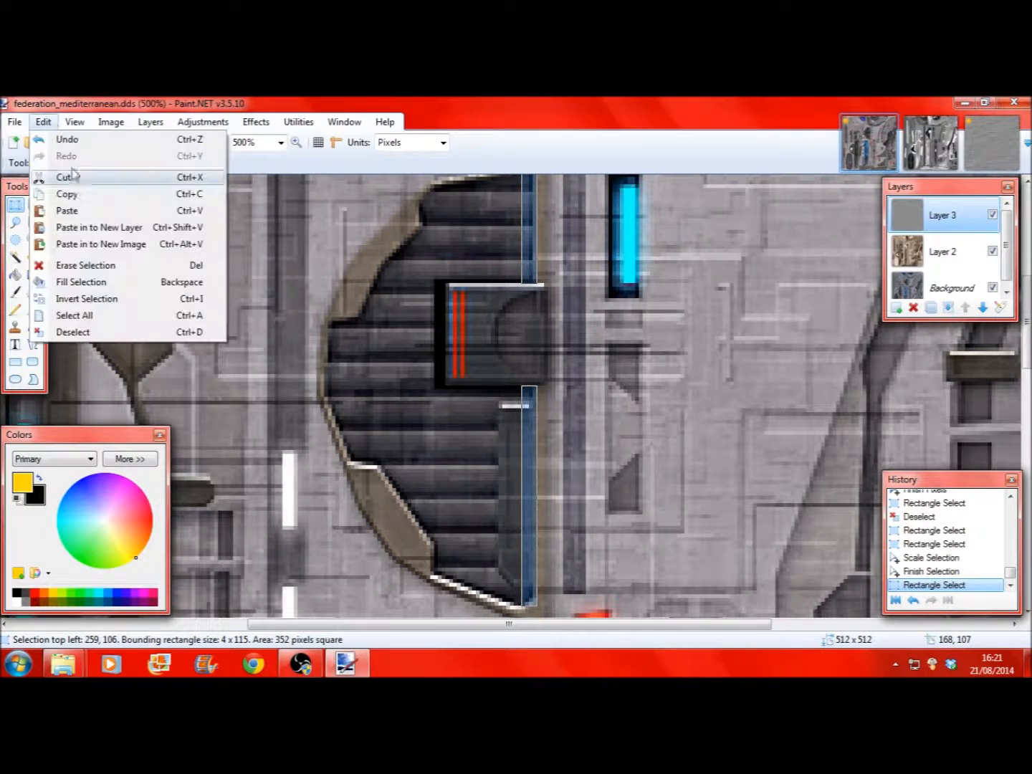
{"action": "left_click", "coordinate": [15, 122]}
{"action": "left_click", "coordinate": [40, 139]}
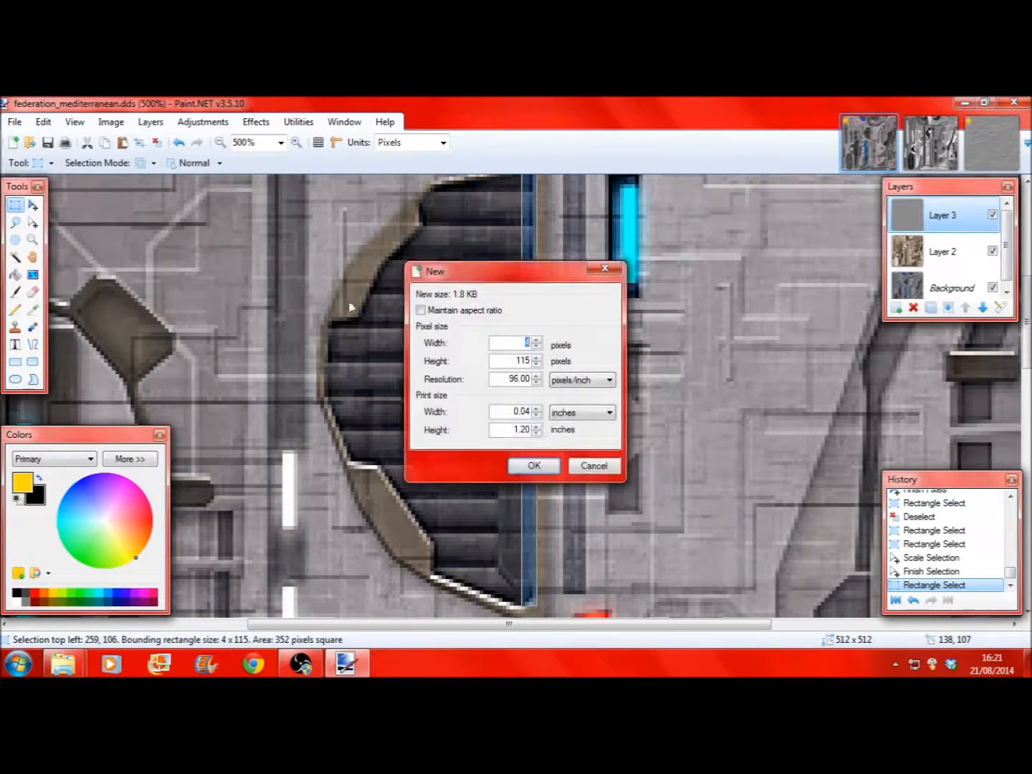
{"action": "left_click", "coordinate": [532, 465]}
{"action": "left_click", "coordinate": [43, 121]}
{"action": "left_click", "coordinate": [80, 210]}
{"action": "left_click", "coordinate": [295, 143]}
{"action": "left_click", "coordinate": [296, 144]}
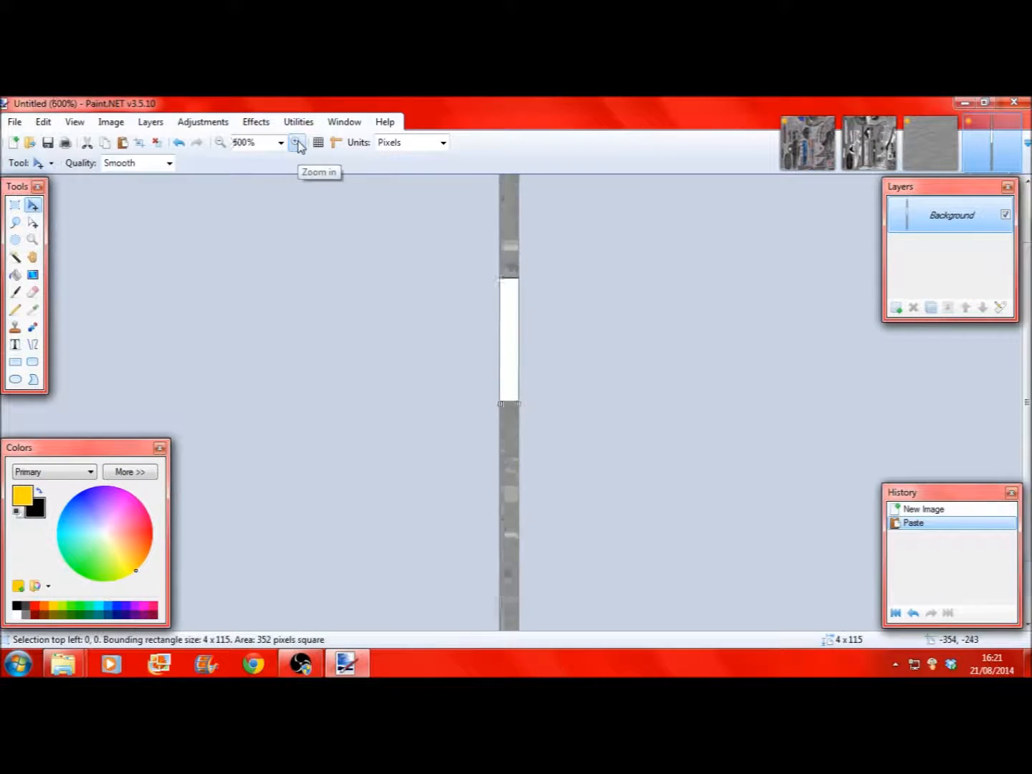
{"action": "left_click", "coordinate": [295, 142]}
{"action": "left_click", "coordinate": [295, 142]}
{"action": "left_click", "coordinate": [295, 142]}
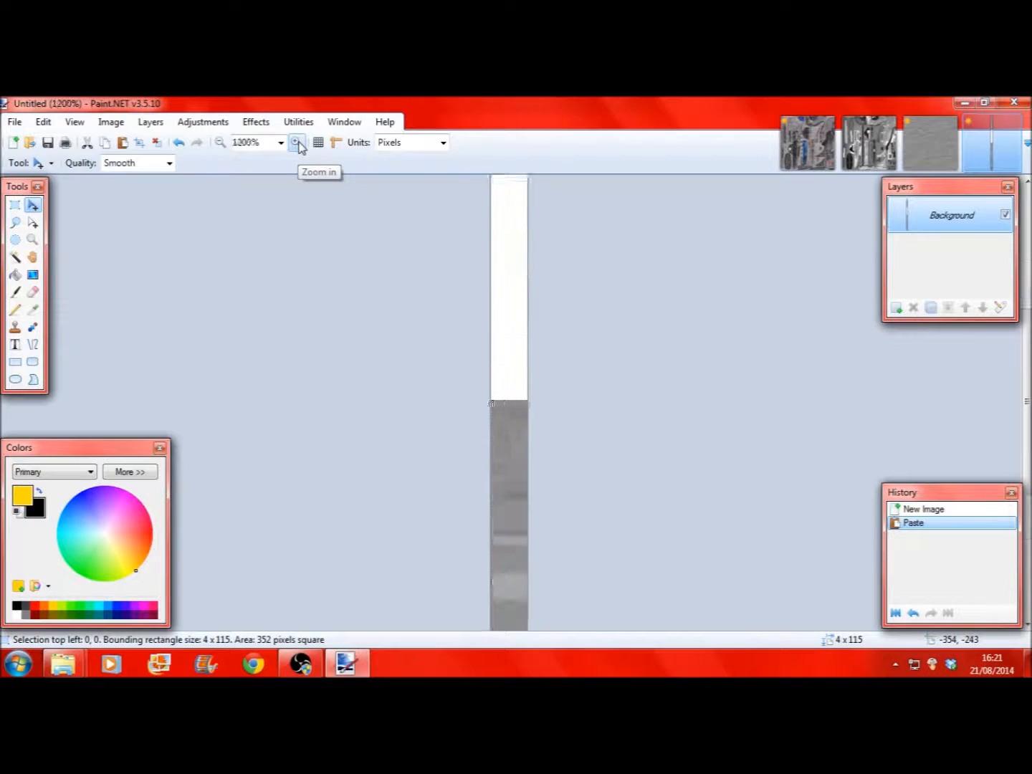
Step: Try altering the pasted strips' selection with Rectangle Select, and undo that selection change
{"action": "left_click", "coordinate": [16, 206]}
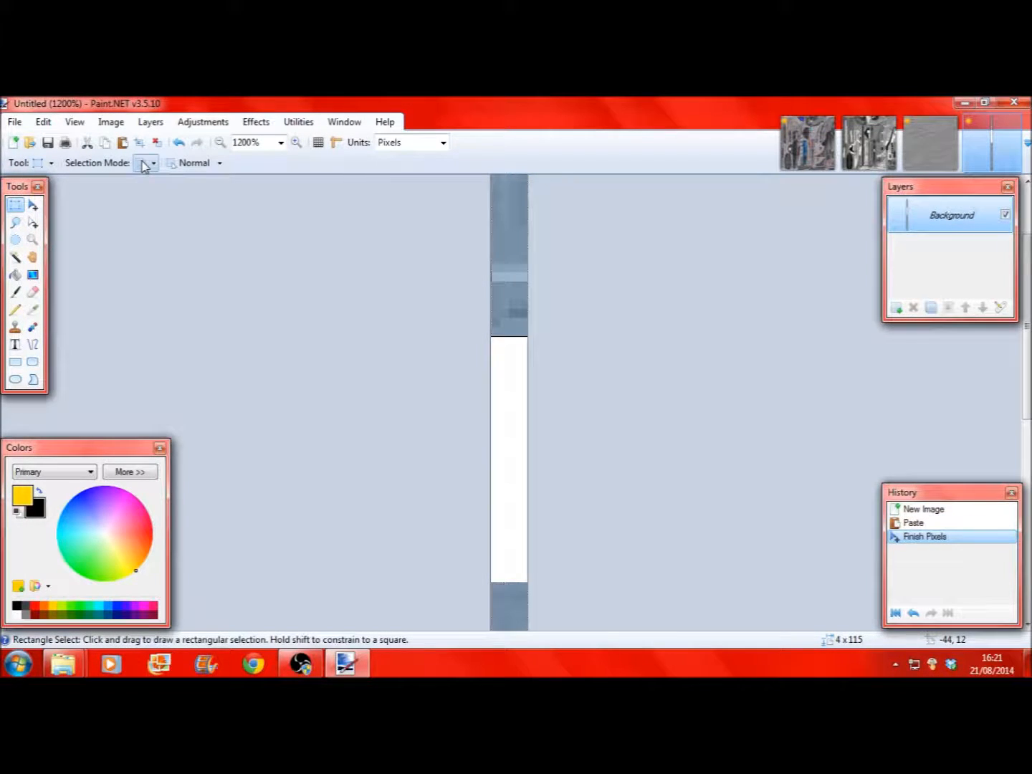
{"action": "scroll", "coordinate": [548, 311], "scroll_direction": "up", "scroll_amount": 1}
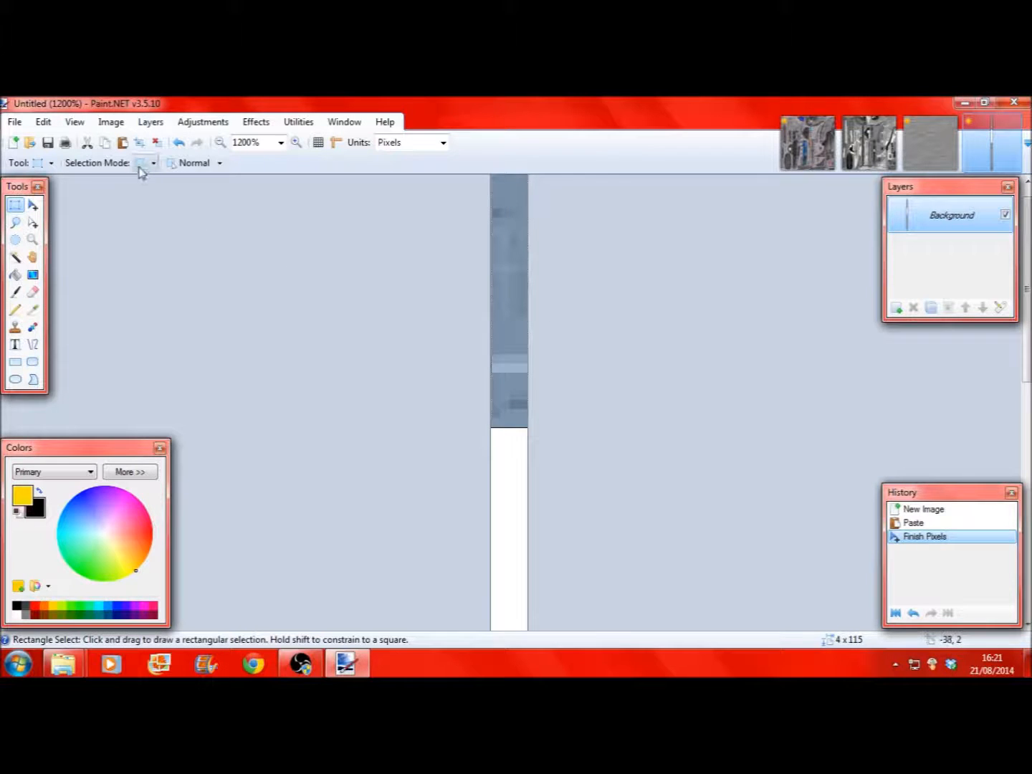
{"action": "key", "text": "ctrl+a"}
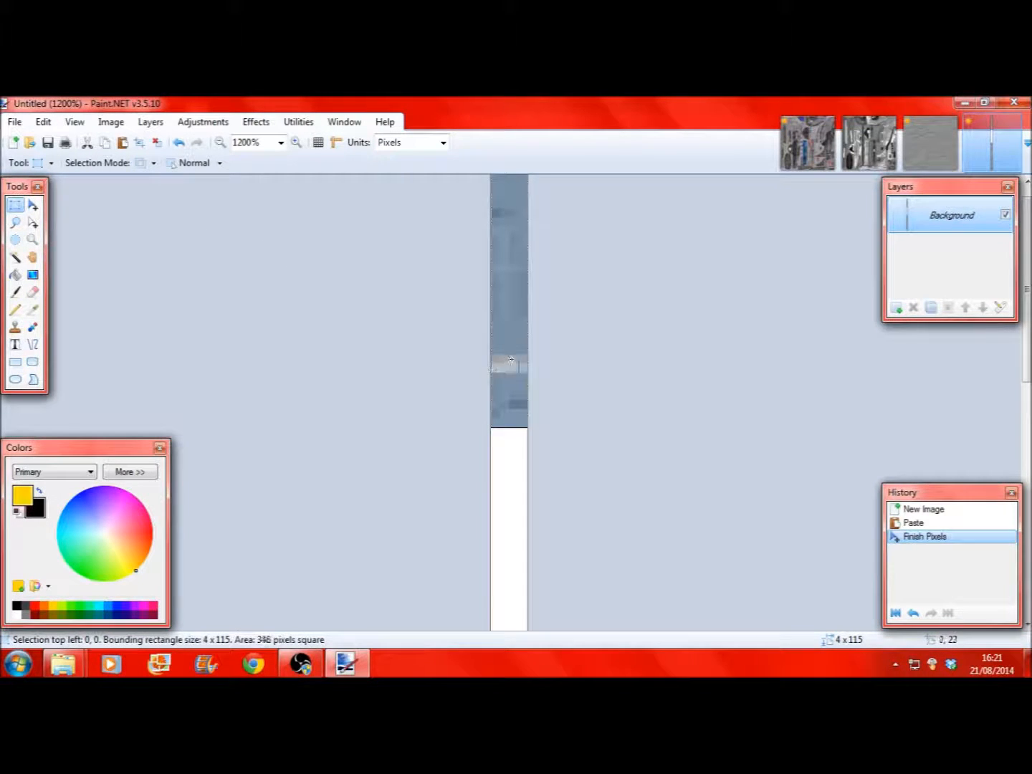
{"action": "key", "text": "ctrl+z"}
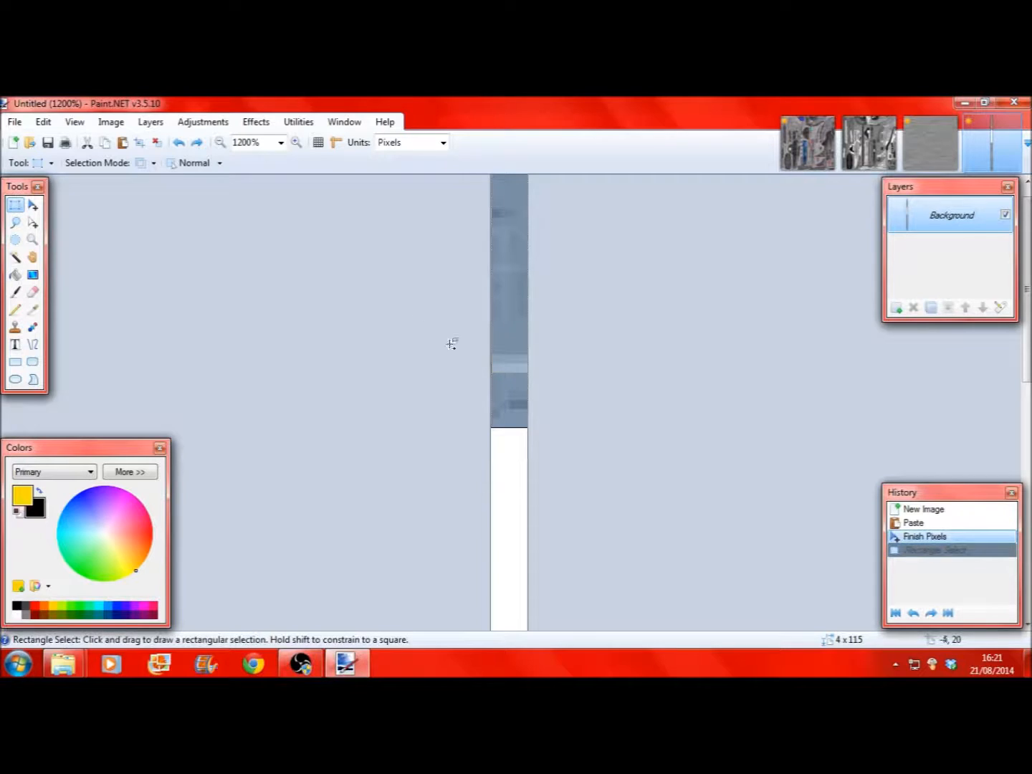
{"action": "key", "text": "ctrl+y"}
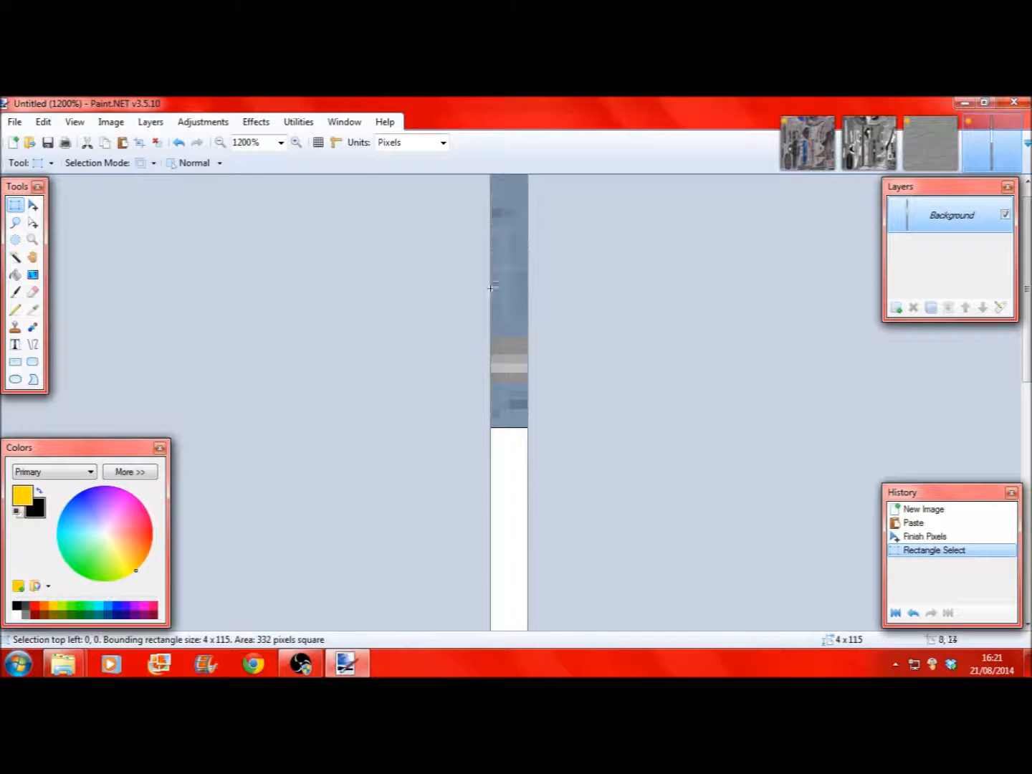
{"action": "left_click", "coordinate": [557, 261]}
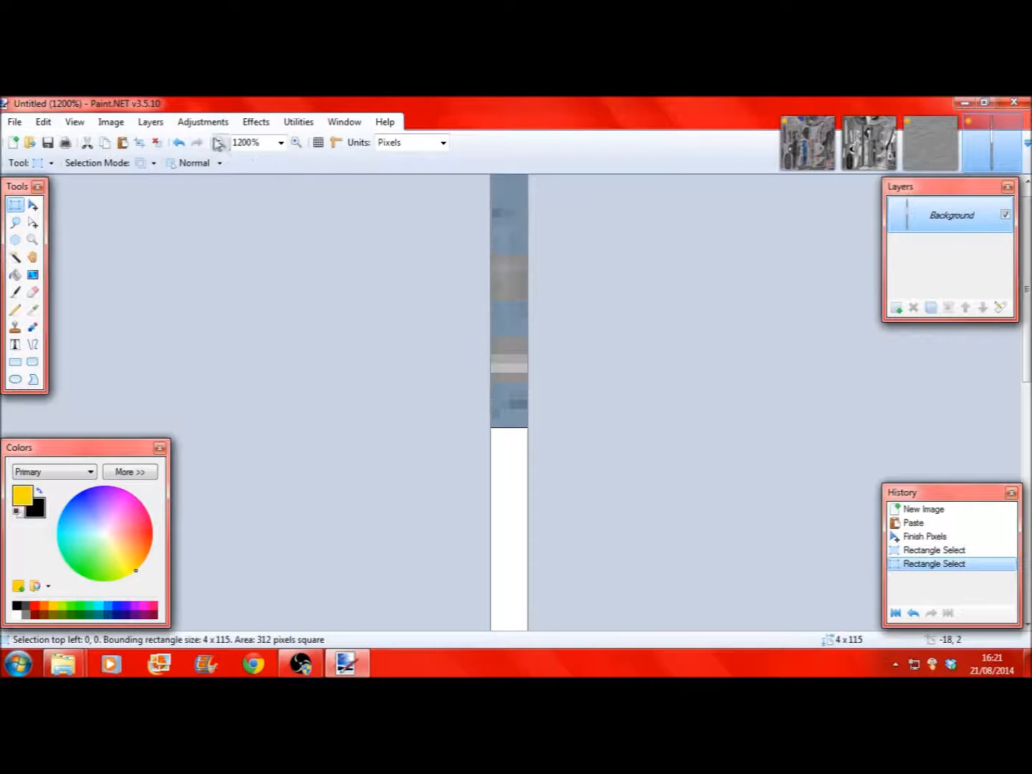
{"action": "left_click", "coordinate": [179, 142]}
{"action": "left_click", "coordinate": [296, 142]}
{"action": "left_click", "coordinate": [300, 146]}
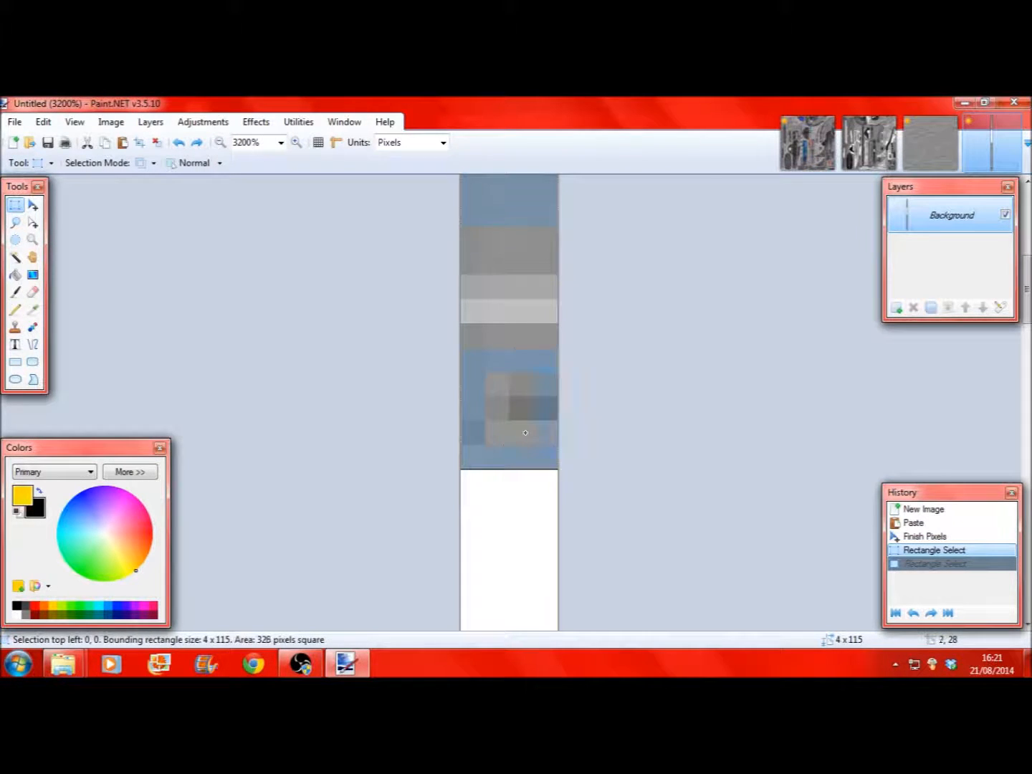
{"action": "left_click", "coordinate": [179, 142]}
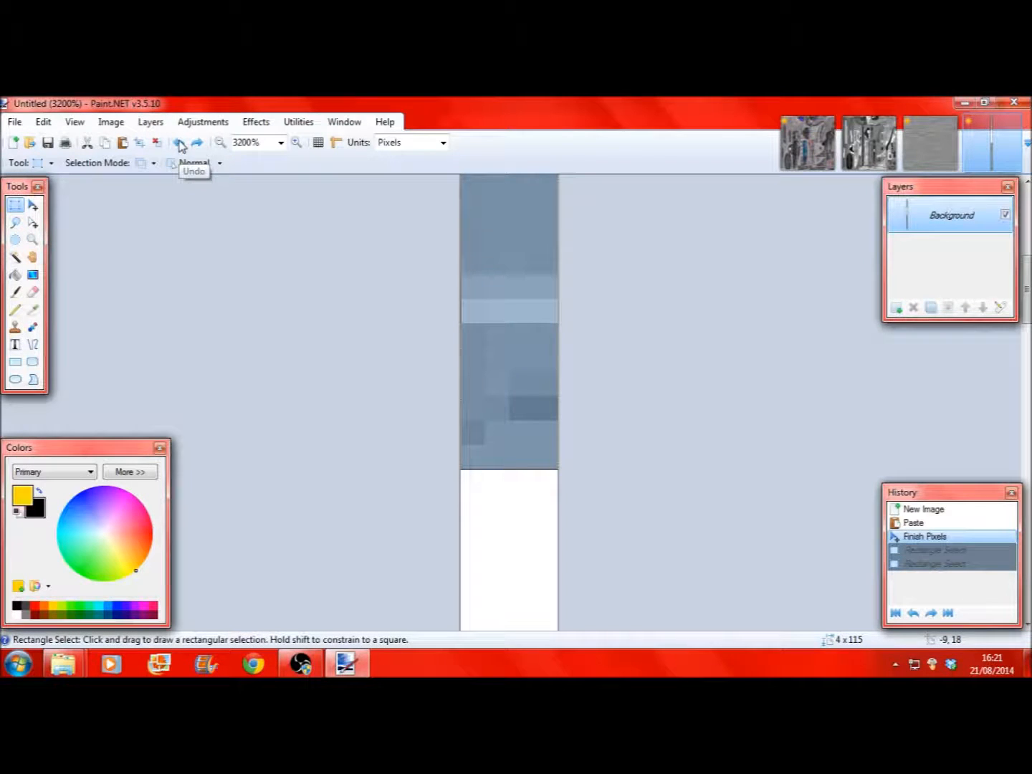
Step: Exclude alternating 4-pixel-high bands of the upper strip and its first two pixel rows from the selection with Rectangle Select
{"action": "left_click_drag", "start_coordinate": [450, 361], "coordinate": [489, 235]}
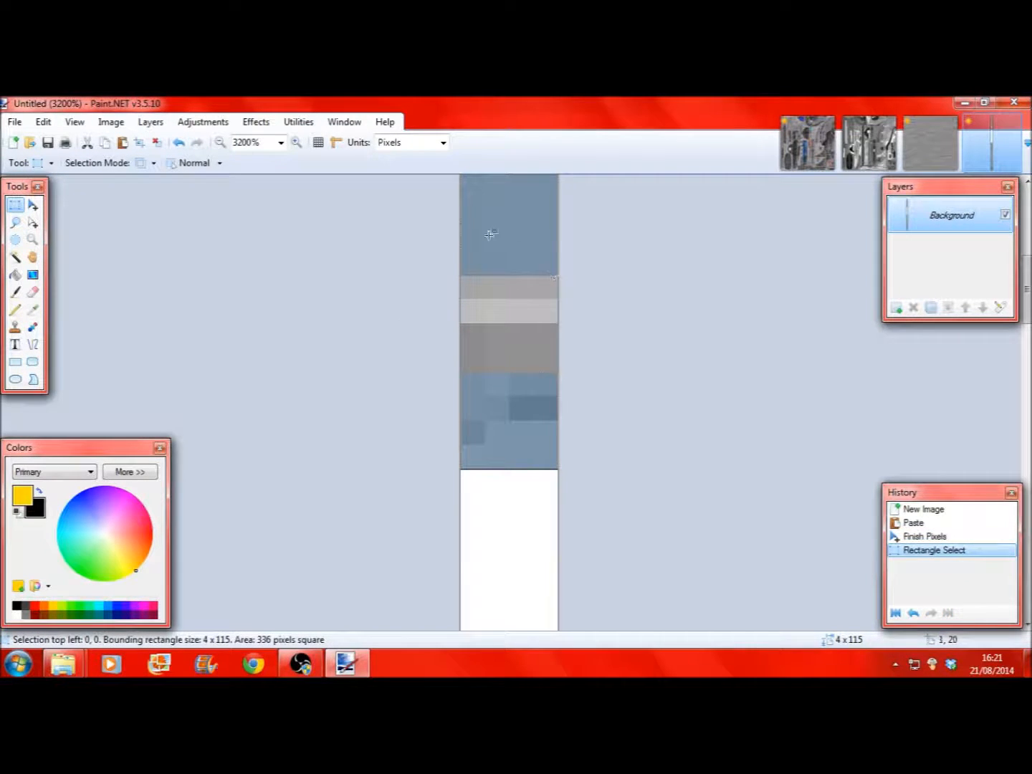
{"action": "scroll", "coordinate": [474, 232], "scroll_direction": "up", "scroll_amount": 2}
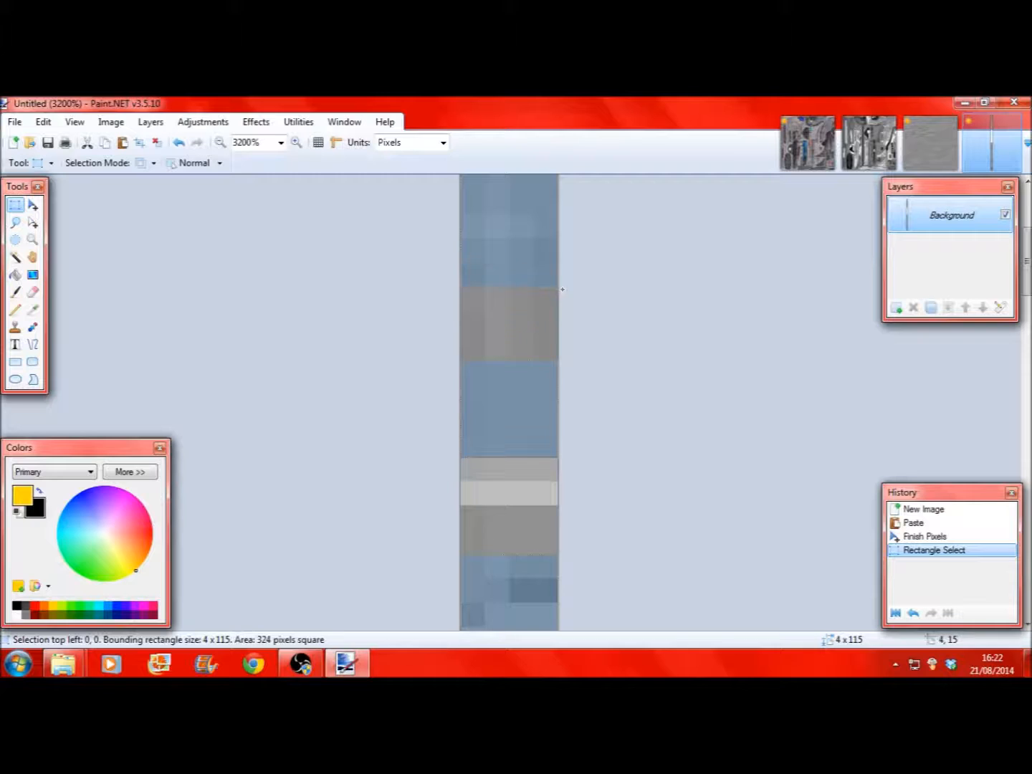
{"action": "left_click_drag", "start_coordinate": [581, 263], "coordinate": [578, 259]}
{"action": "scroll", "coordinate": [483, 299], "scroll_direction": "up", "scroll_amount": 1}
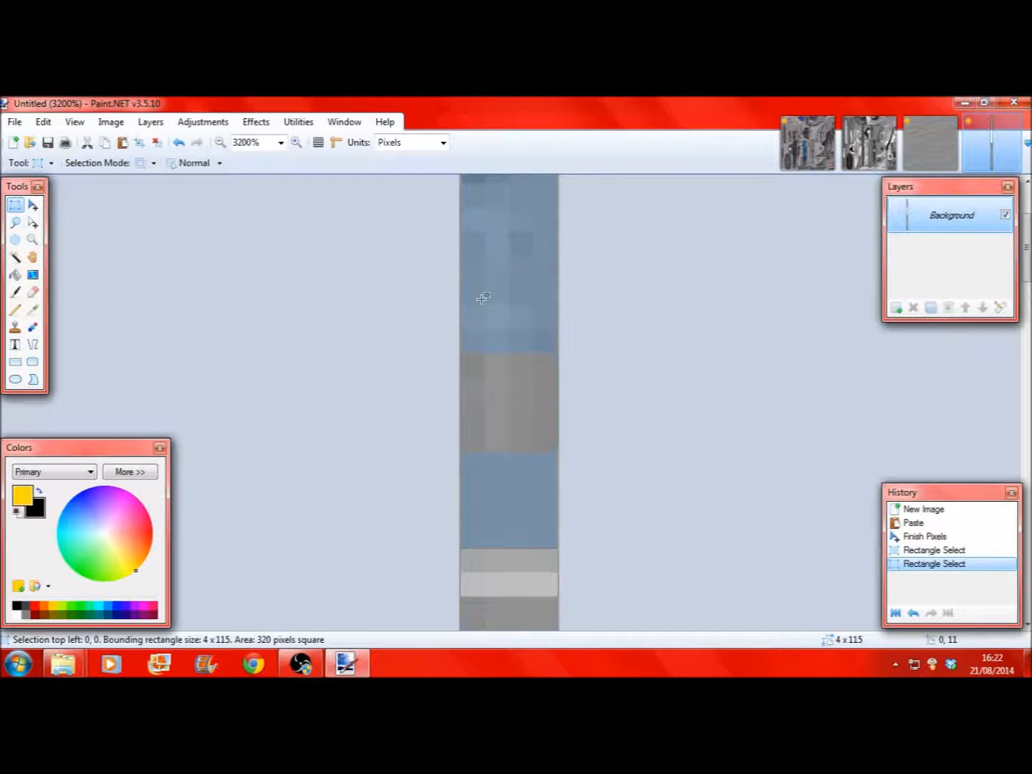
{"action": "left_click_drag", "start_coordinate": [566, 195], "coordinate": [559, 328]}
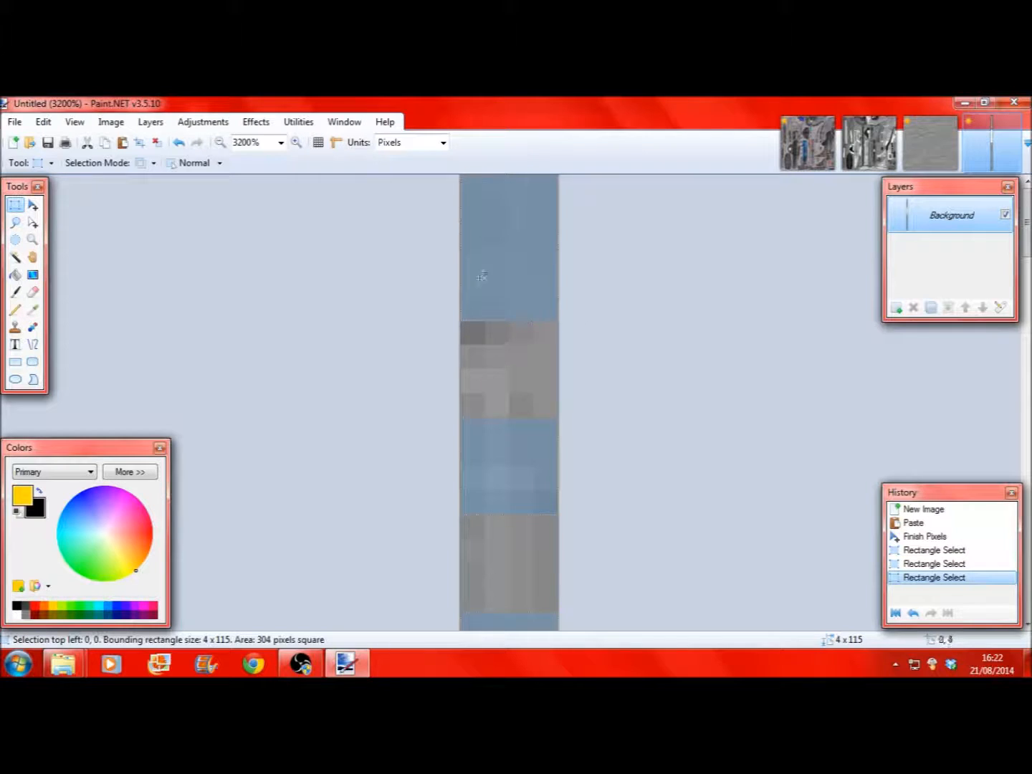
{"action": "left_click_drag", "start_coordinate": [525, 203], "coordinate": [610, 127]}
{"action": "left_click", "coordinate": [179, 142]}
Step: Exclude alternating bands, mostly 4 pixels high, along the whole lower strip from the selection with Rectangle Select
{"action": "scroll", "coordinate": [542, 233], "scroll_direction": "down", "scroll_amount": 3}
{"action": "scroll", "coordinate": [543, 233], "scroll_direction": "down", "scroll_amount": 5}
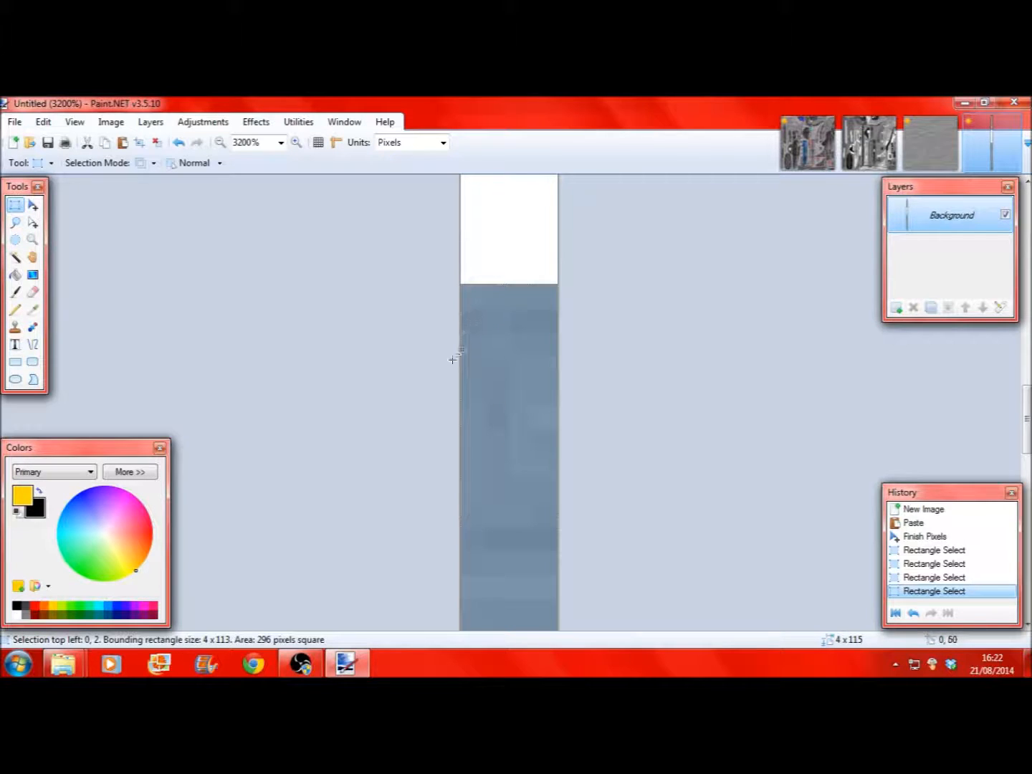
{"action": "left_click_drag", "start_coordinate": [608, 464], "coordinate": [609, 464]}
{"action": "scroll", "coordinate": [589, 475], "scroll_direction": "down", "scroll_amount": 2}
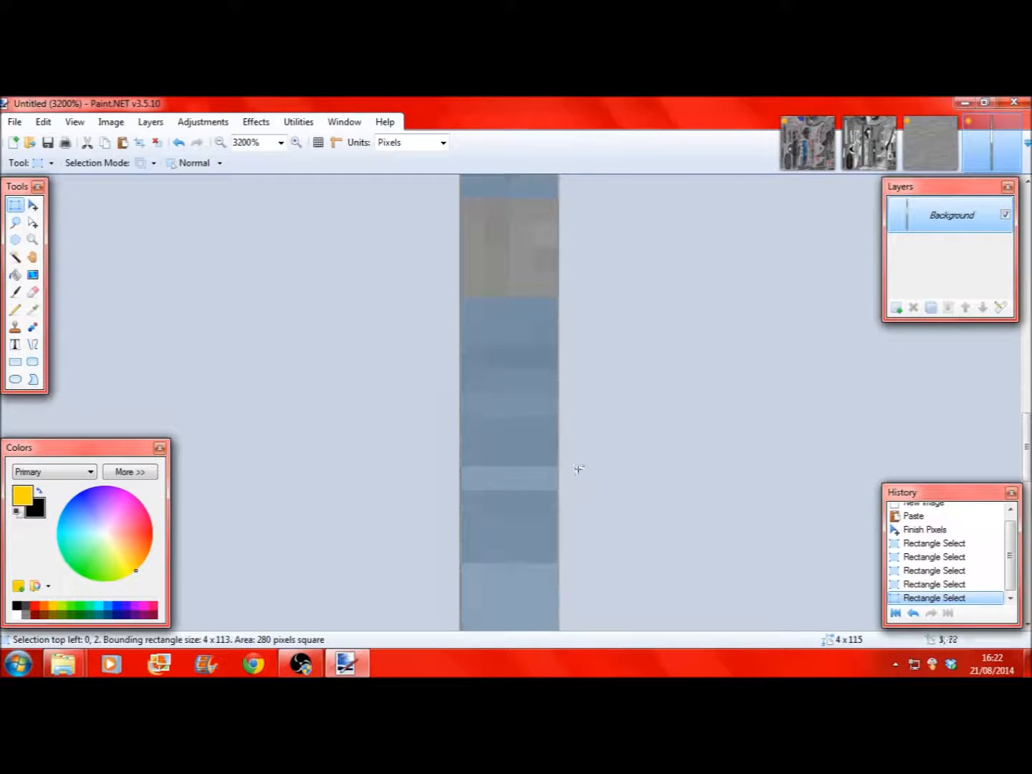
{"action": "left_click_drag", "start_coordinate": [422, 455], "coordinate": [410, 485]}
{"action": "scroll", "coordinate": [454, 500], "scroll_direction": "down", "scroll_amount": 3}
{"action": "scroll", "coordinate": [561, 383], "scroll_direction": "up", "scroll_amount": 1}
{"action": "left_click_drag", "start_coordinate": [566, 414], "coordinate": [329, 520]}
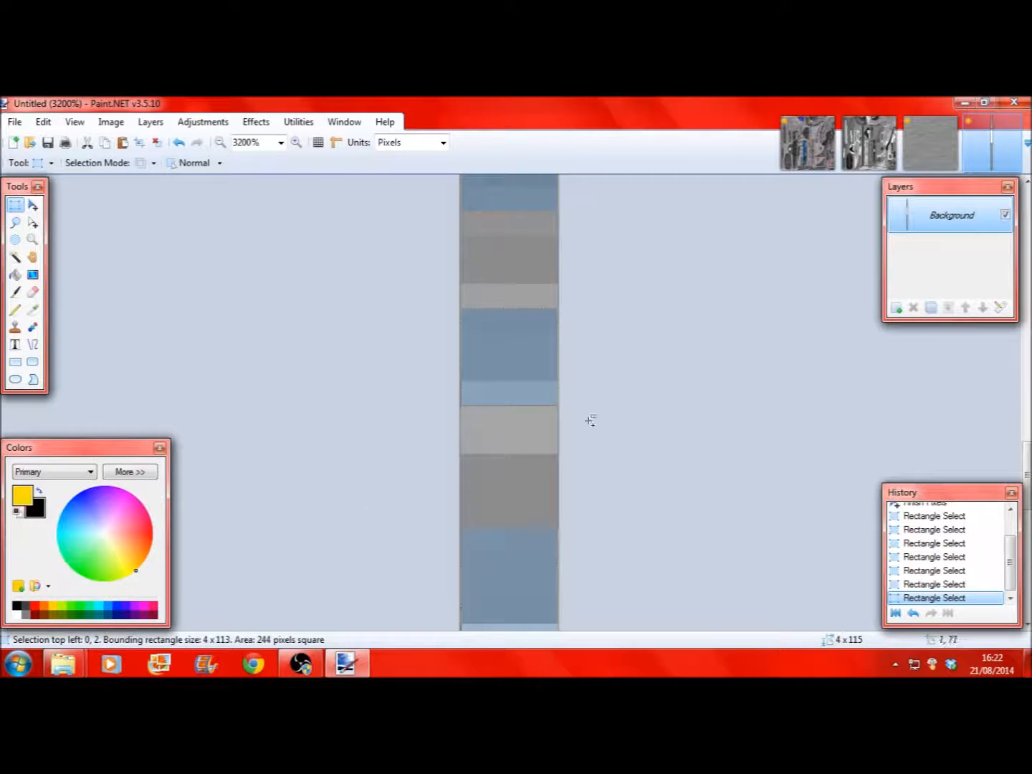
{"action": "left_click_drag", "start_coordinate": [1026, 474], "coordinate": [1026, 510]}
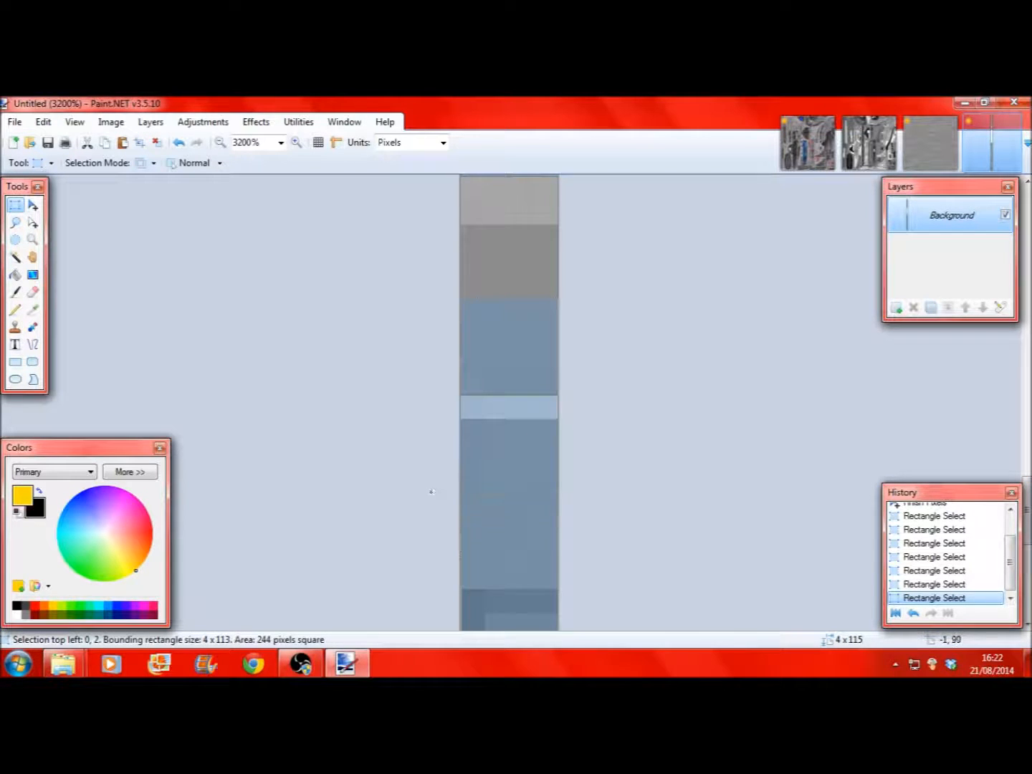
{"action": "left_click_drag", "start_coordinate": [567, 408], "coordinate": [437, 491]}
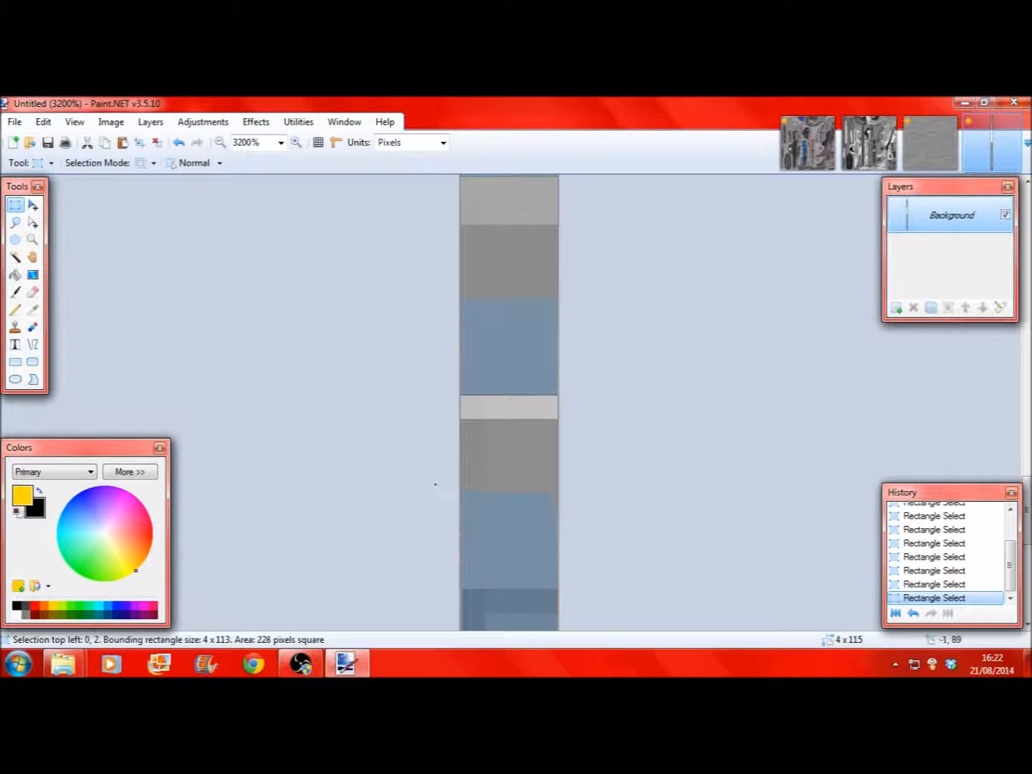
{"action": "scroll", "coordinate": [599, 488], "scroll_direction": "down", "scroll_amount": 4}
{"action": "left_click_drag", "start_coordinate": [567, 412], "coordinate": [408, 490]}
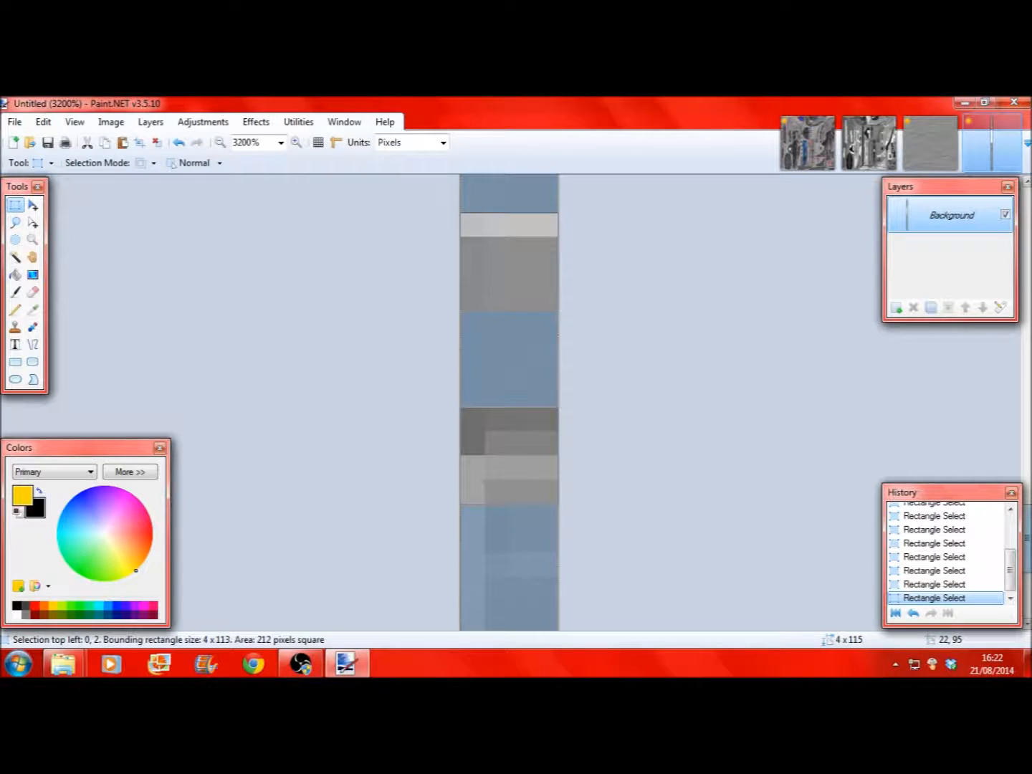
{"action": "scroll", "coordinate": [792, 442], "scroll_direction": "down", "scroll_amount": 4}
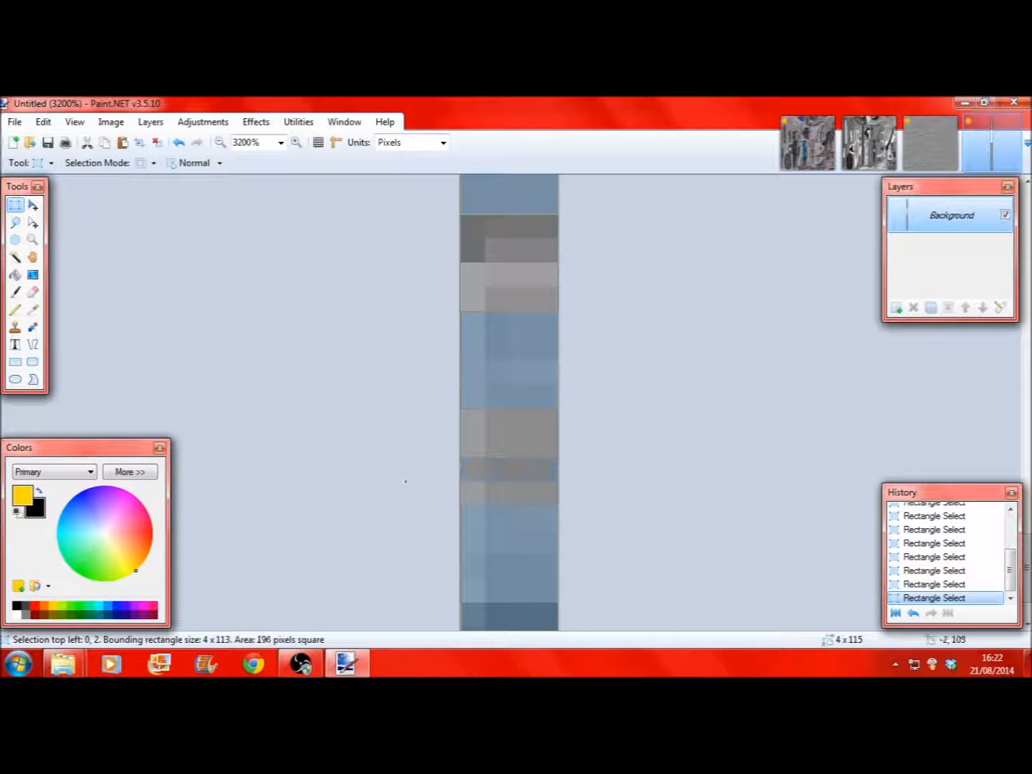
{"action": "scroll", "coordinate": [557, 457], "scroll_direction": "down", "scroll_amount": 2}
{"action": "left_click_drag", "start_coordinate": [567, 516], "coordinate": [446, 568]}
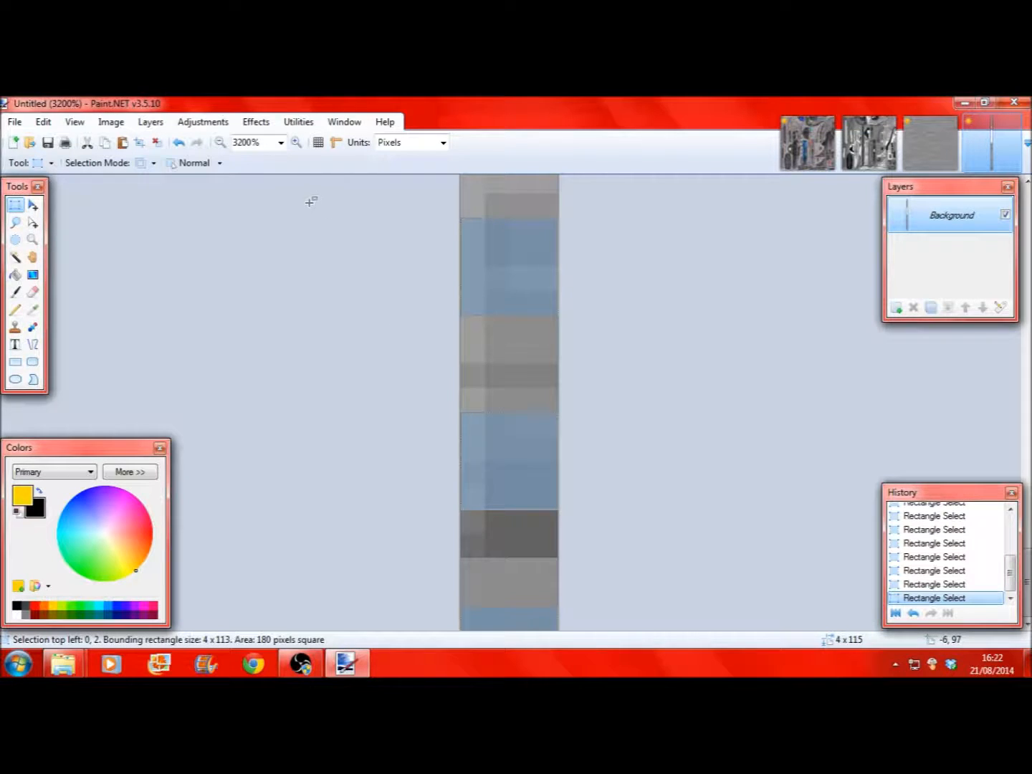
Step: Darken the still-selected bands to near-black with Levels, setting the output midtone to 3.82
{"action": "left_click", "coordinate": [221, 143]}
{"action": "left_click", "coordinate": [220, 143]}
{"action": "left_click", "coordinate": [219, 143]}
{"action": "left_click", "coordinate": [220, 143]}
{"action": "left_click", "coordinate": [219, 144]}
{"action": "left_click", "coordinate": [220, 143]}
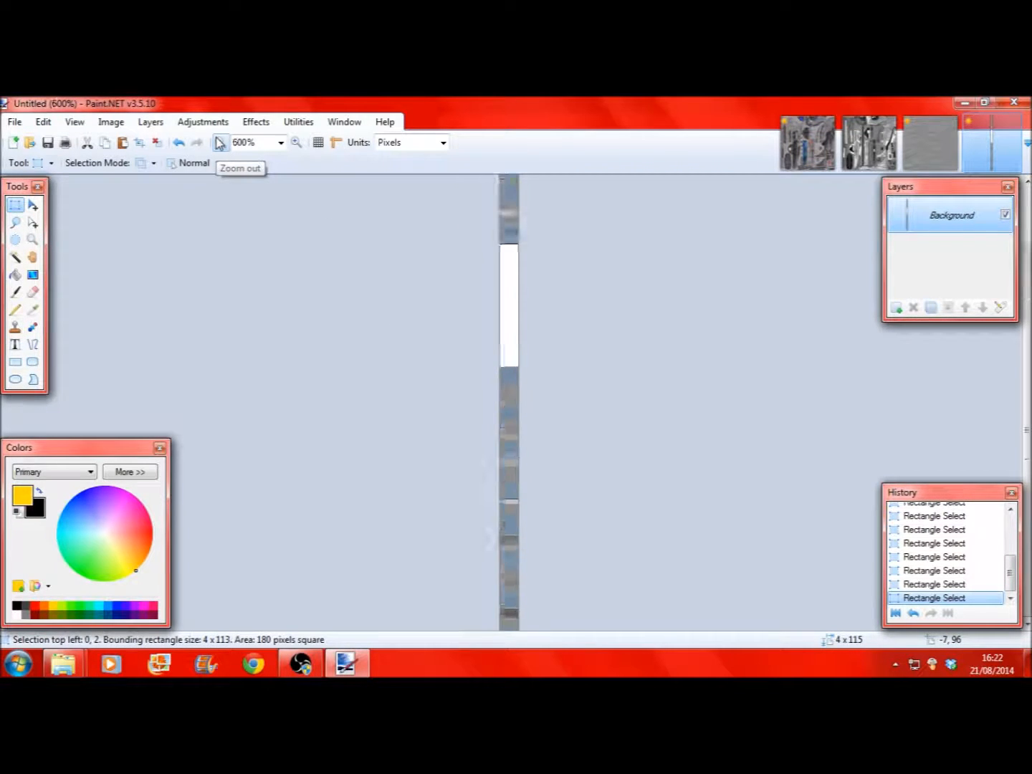
{"action": "left_click", "coordinate": [203, 121]}
{"action": "left_click", "coordinate": [212, 237]}
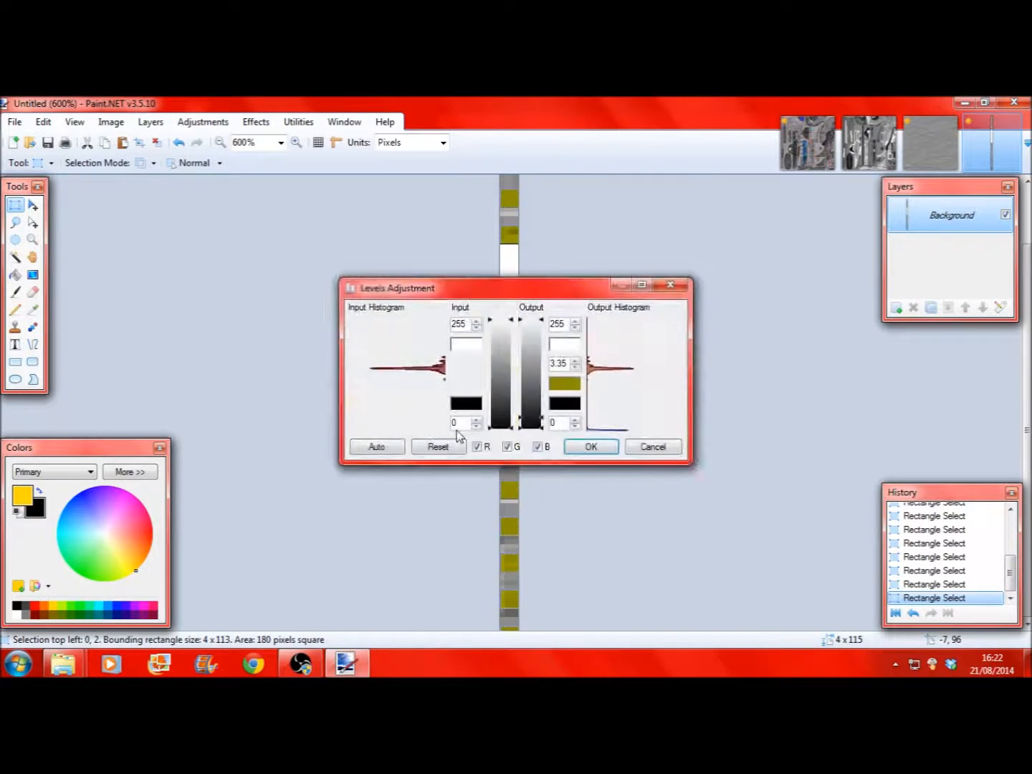
{"action": "left_click_drag", "start_coordinate": [528, 378], "coordinate": [531, 428]}
{"action": "left_click", "coordinate": [591, 447]}
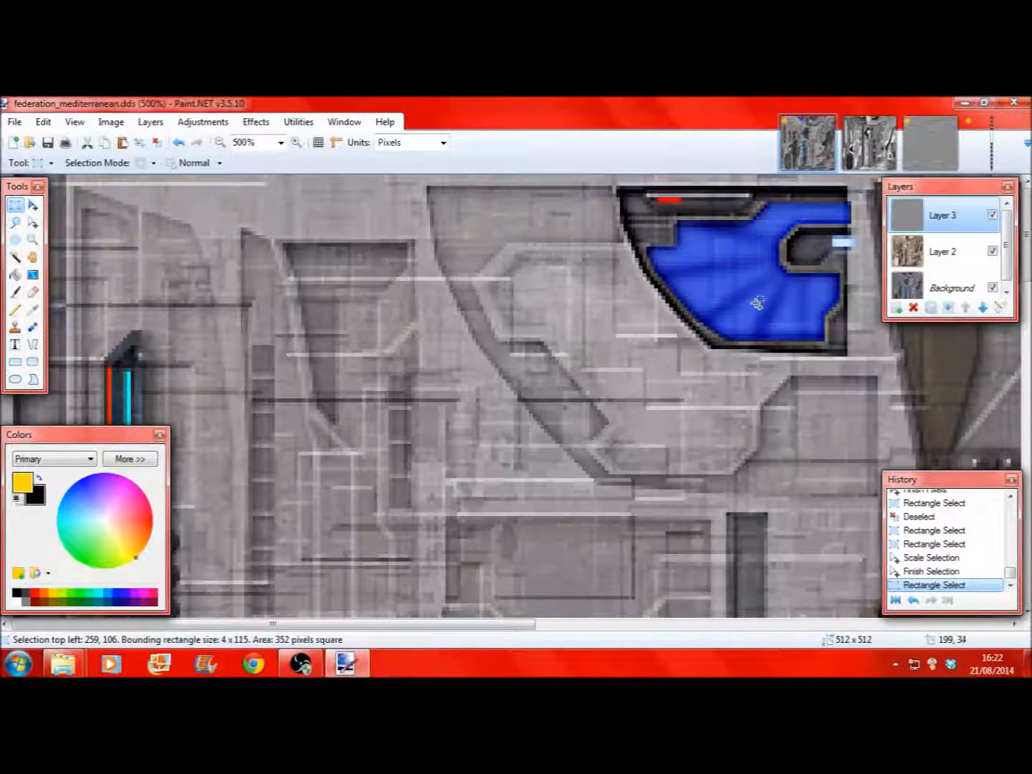
Step: Examine the semicircular panel's straight edge in federation_mediterranean.dds and return to the untitled strip image
{"action": "scroll", "coordinate": [456, 616], "scroll_direction": "down", "scroll_amount": 6}
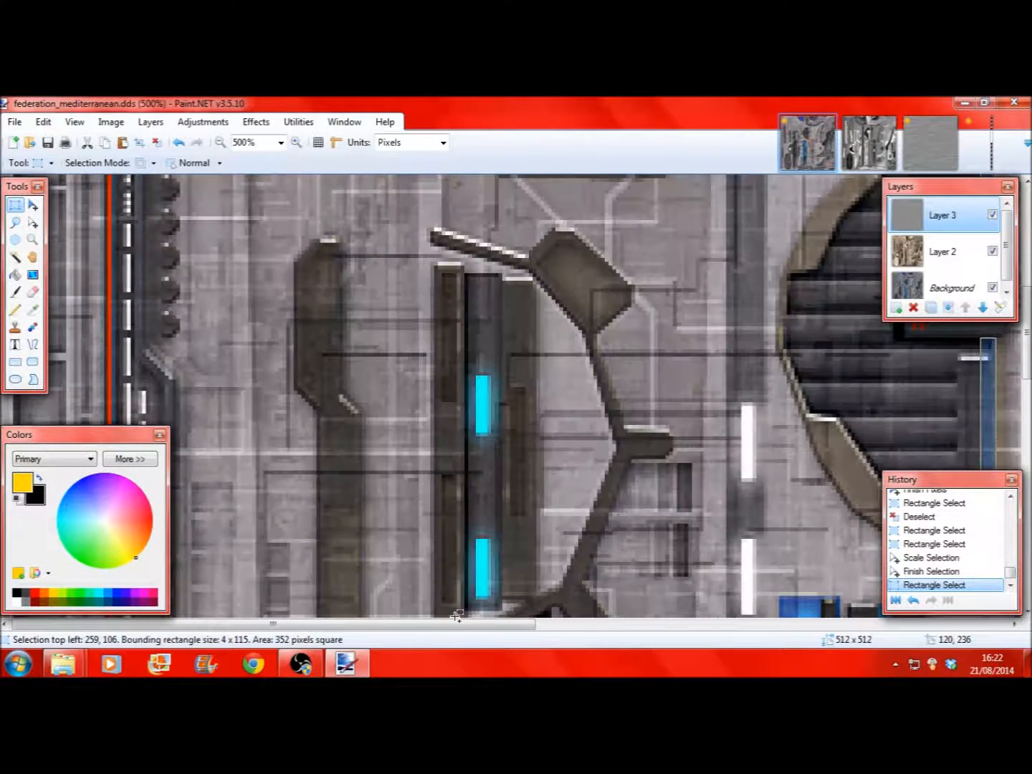
{"action": "left_click_drag", "start_coordinate": [455, 623], "coordinate": [509, 624]}
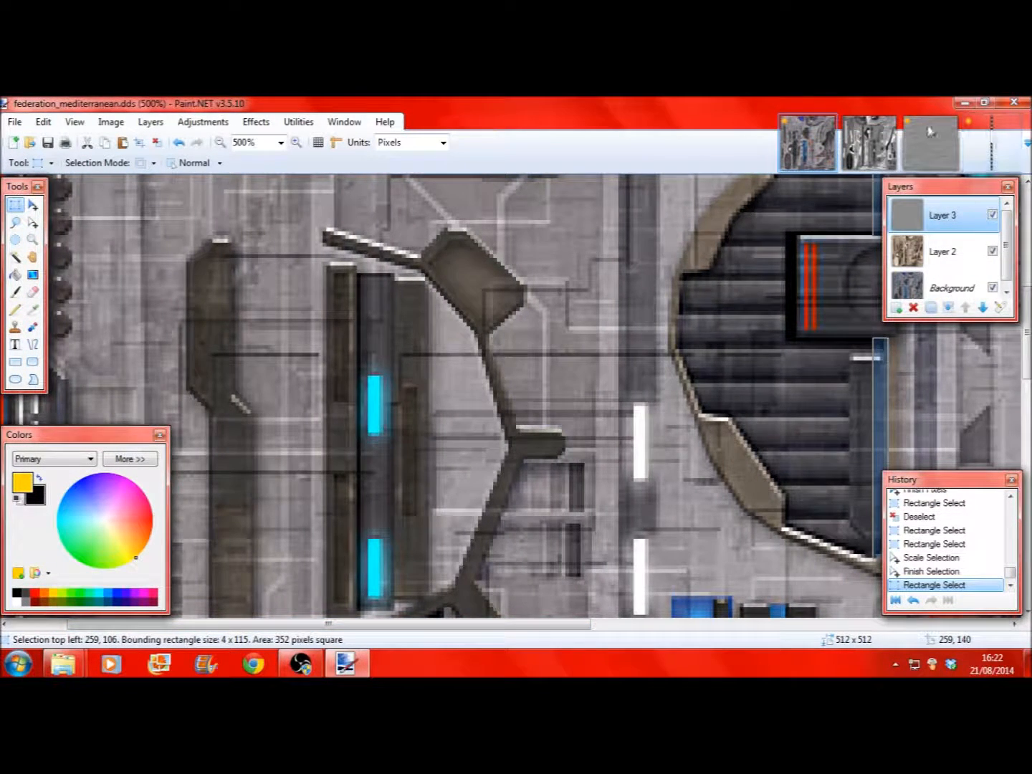
{"action": "left_click", "coordinate": [988, 143]}
Step: Invert the selection to the grey bands and remove the white gap from it with Magic Wand
{"action": "left_click", "coordinate": [43, 122]}
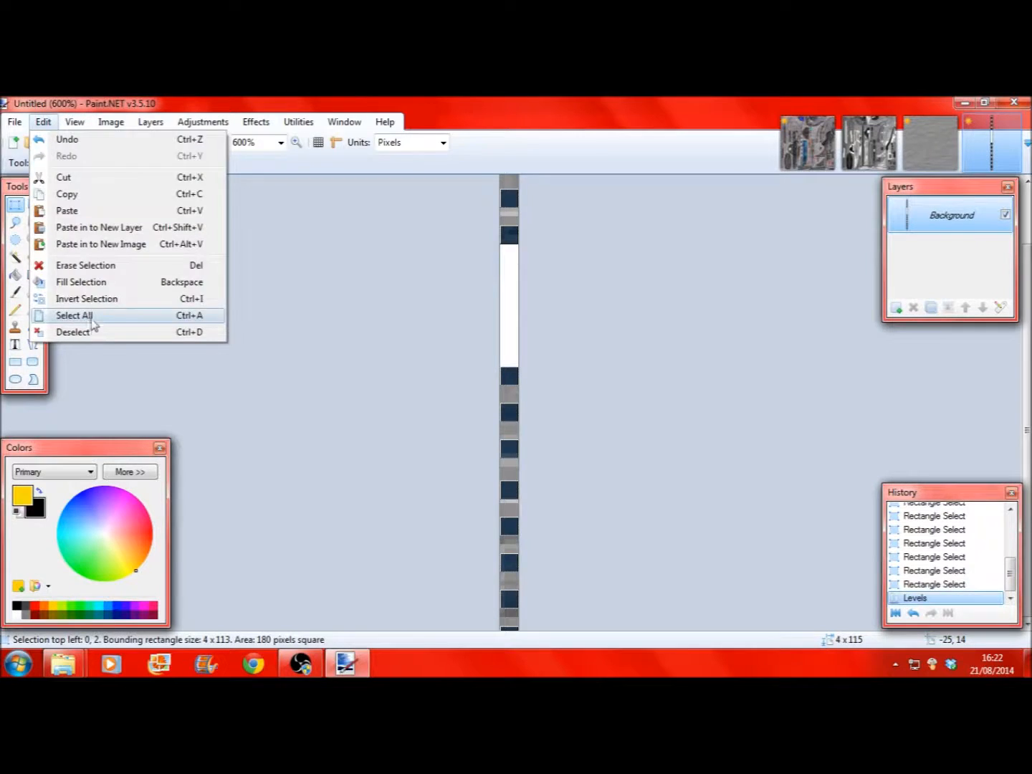
{"action": "left_click", "coordinate": [86, 298]}
{"action": "left_click", "coordinate": [17, 255]}
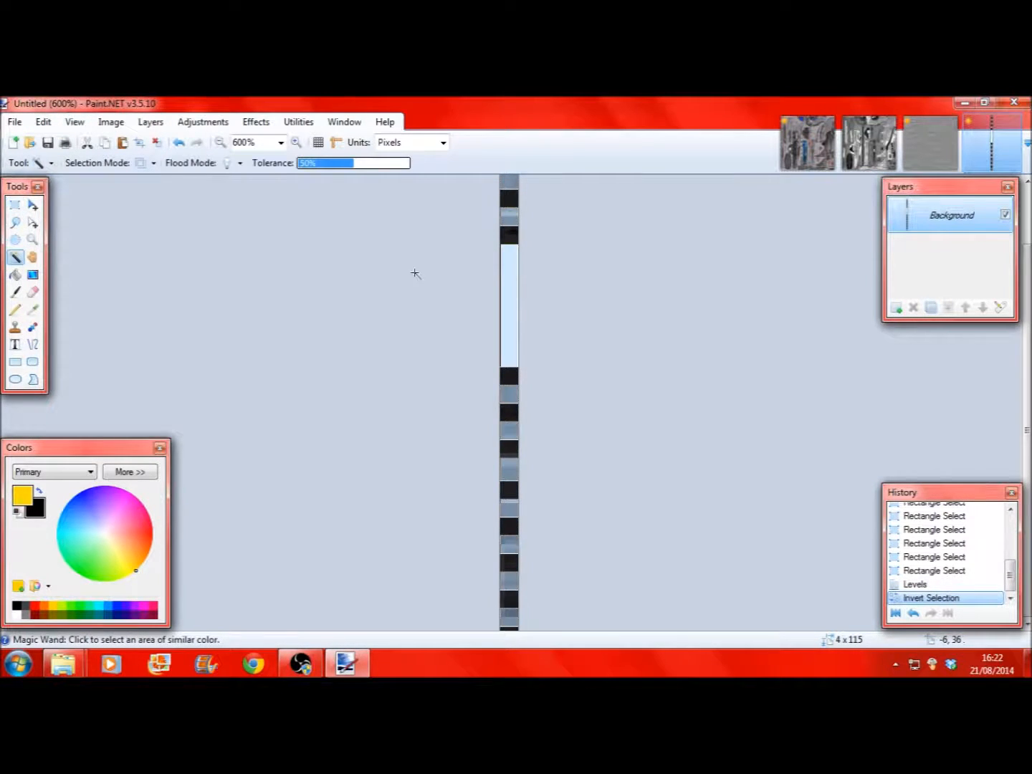
{"action": "left_click", "coordinate": [507, 273]}
{"action": "left_click", "coordinate": [203, 121]}
{"action": "left_click", "coordinate": [212, 237]}
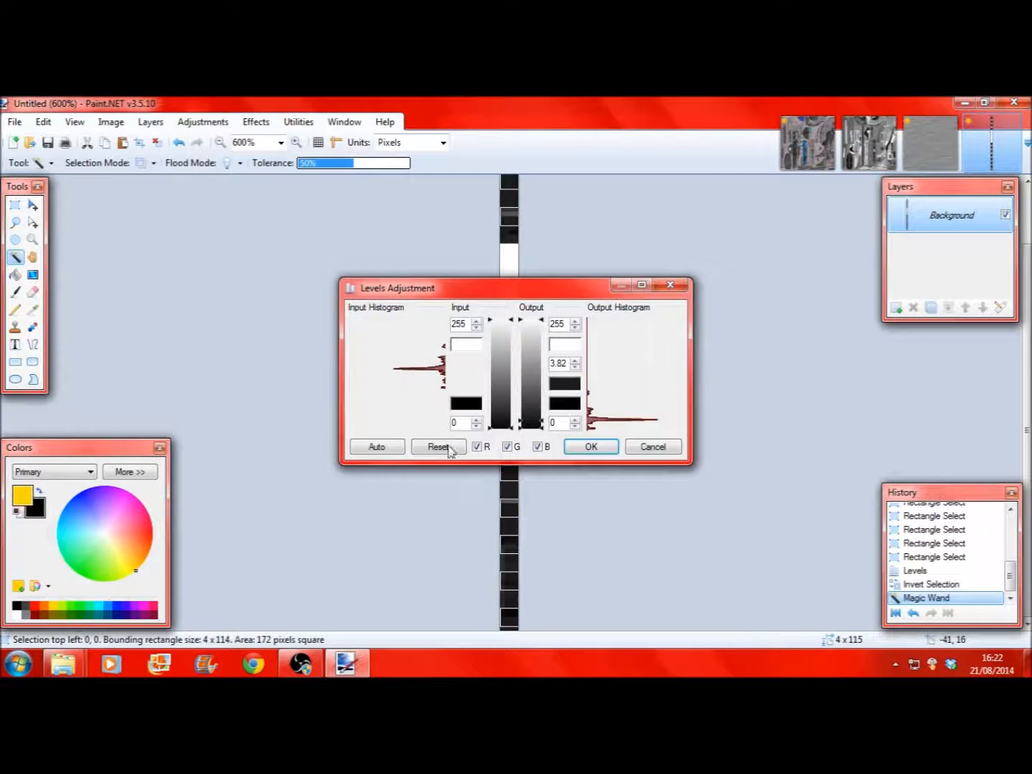
{"action": "left_click", "coordinate": [450, 447]}
{"action": "left_click", "coordinate": [636, 448]}
Step: Flatten the selected bands to an even grey by strongly reducing their contrast with Brightness / Contrast
{"action": "left_click", "coordinate": [210, 124]}
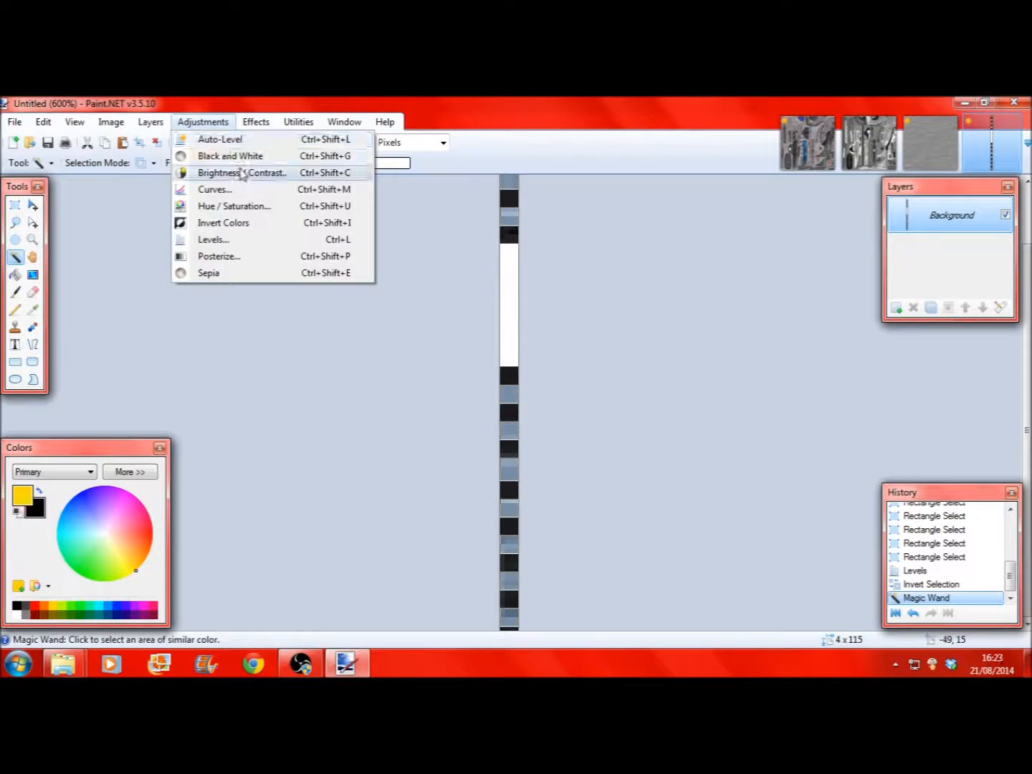
{"action": "left_click", "coordinate": [242, 174]}
{"action": "left_click_drag", "start_coordinate": [477, 387], "coordinate": [403, 390]}
{"action": "left_click", "coordinate": [546, 423]}
Step: Turn the grey bands dark yellow with Levels by removing the output of the blue channel only
{"action": "left_click", "coordinate": [216, 122]}
{"action": "left_click", "coordinate": [208, 237]}
{"action": "left_click", "coordinate": [459, 446]}
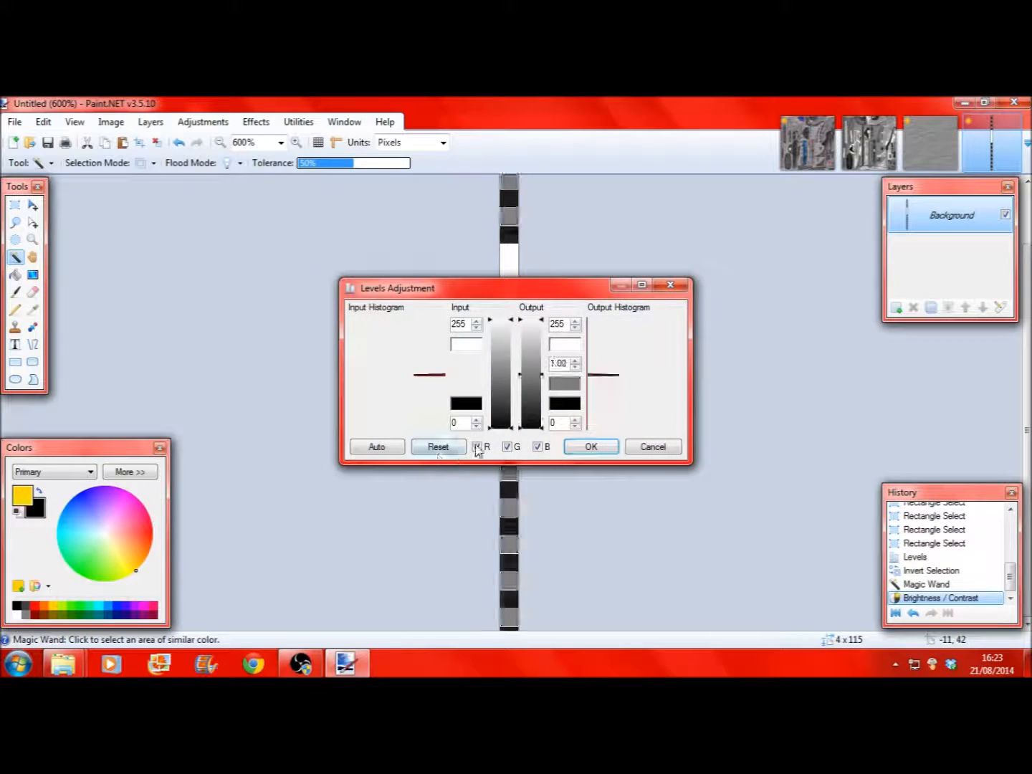
{"action": "left_click", "coordinate": [476, 447]}
{"action": "left_click", "coordinate": [507, 447]}
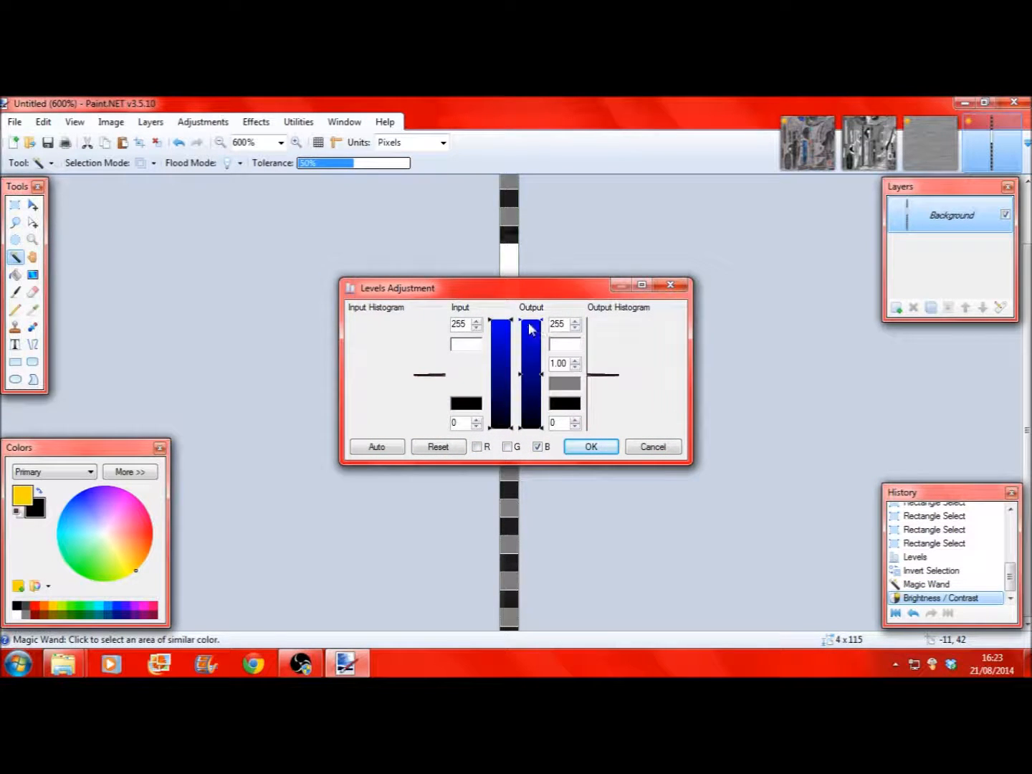
{"action": "left_click", "coordinate": [564, 346]}
{"action": "left_click", "coordinate": [582, 446]}
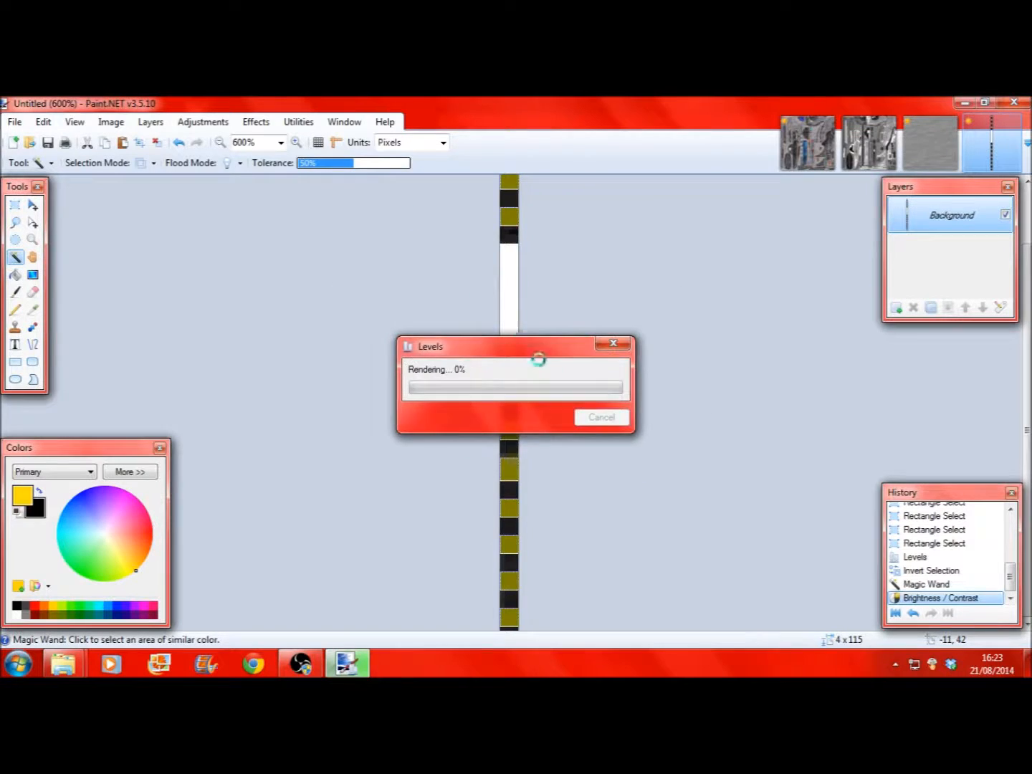
Step: Try raising the yellow bands' saturation to 195 with Hue / Saturation, keeping hue at 0
{"action": "left_click", "coordinate": [203, 121]}
{"action": "left_click", "coordinate": [229, 204]}
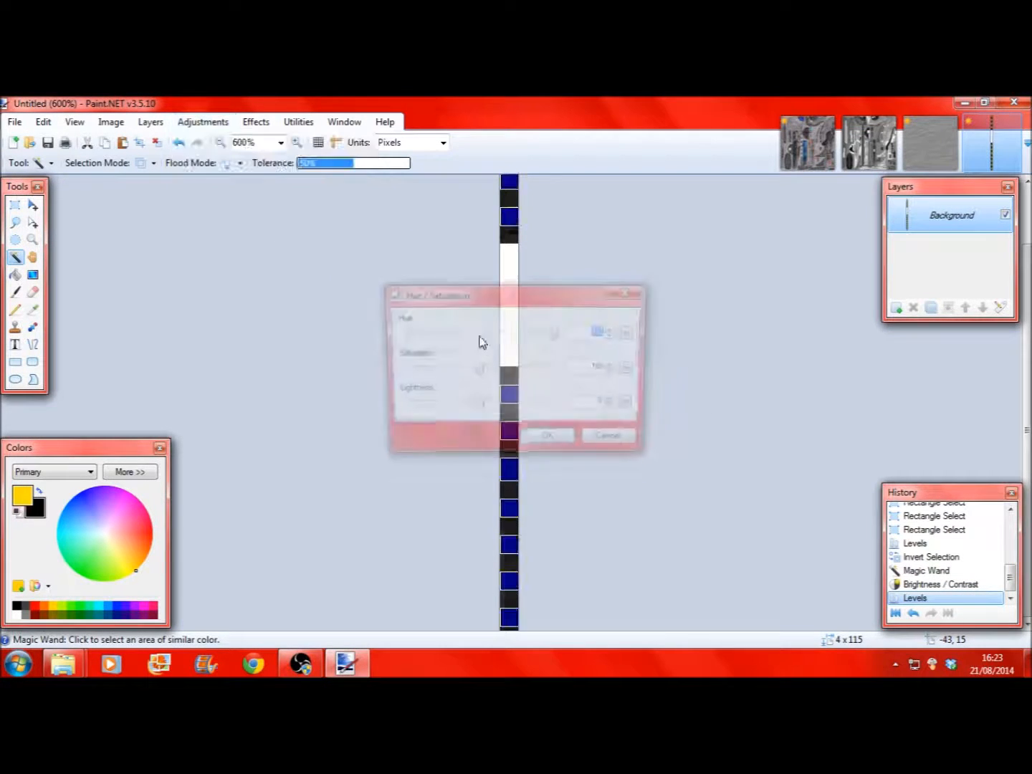
{"action": "left_click", "coordinate": [632, 332]}
{"action": "left_click_drag", "start_coordinate": [479, 369], "coordinate": [551, 368]}
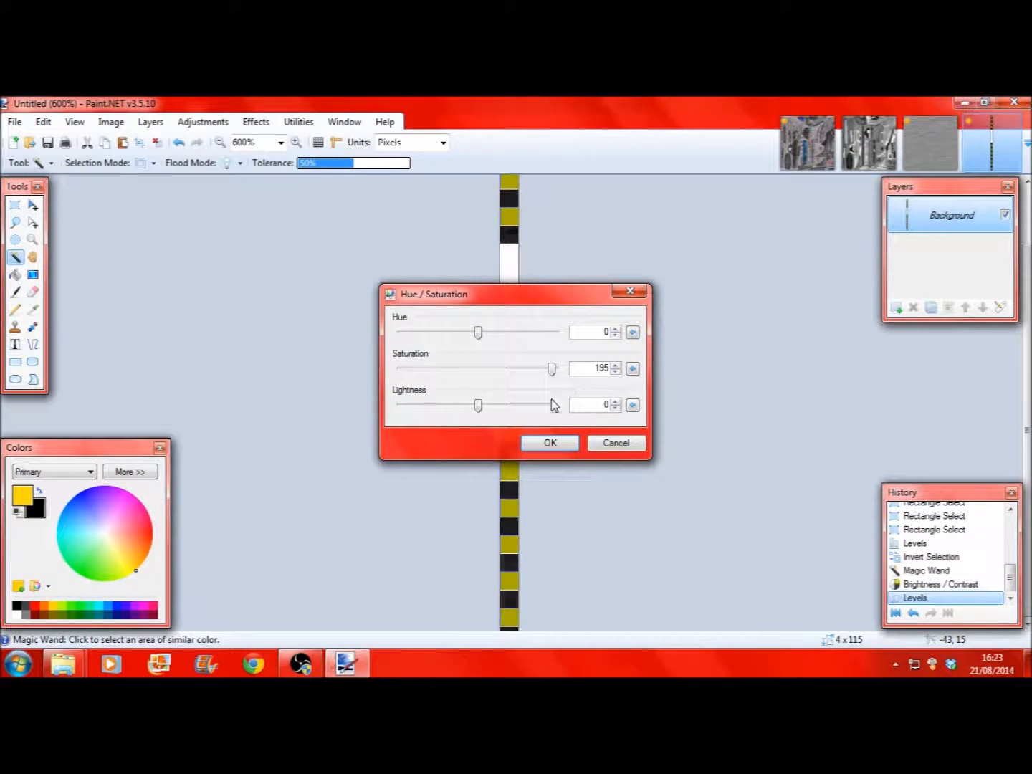
{"action": "left_click", "coordinate": [568, 441]}
Step: Brighten the dark yellow bands to vivid yellow with a Levels adjustment, starting from reset values
{"action": "left_click", "coordinate": [203, 121]}
{"action": "left_click", "coordinate": [210, 237]}
{"action": "left_click", "coordinate": [441, 444]}
{"action": "left_click_drag", "start_coordinate": [508, 321], "coordinate": [532, 446]}
{"action": "left_click", "coordinate": [578, 448]}
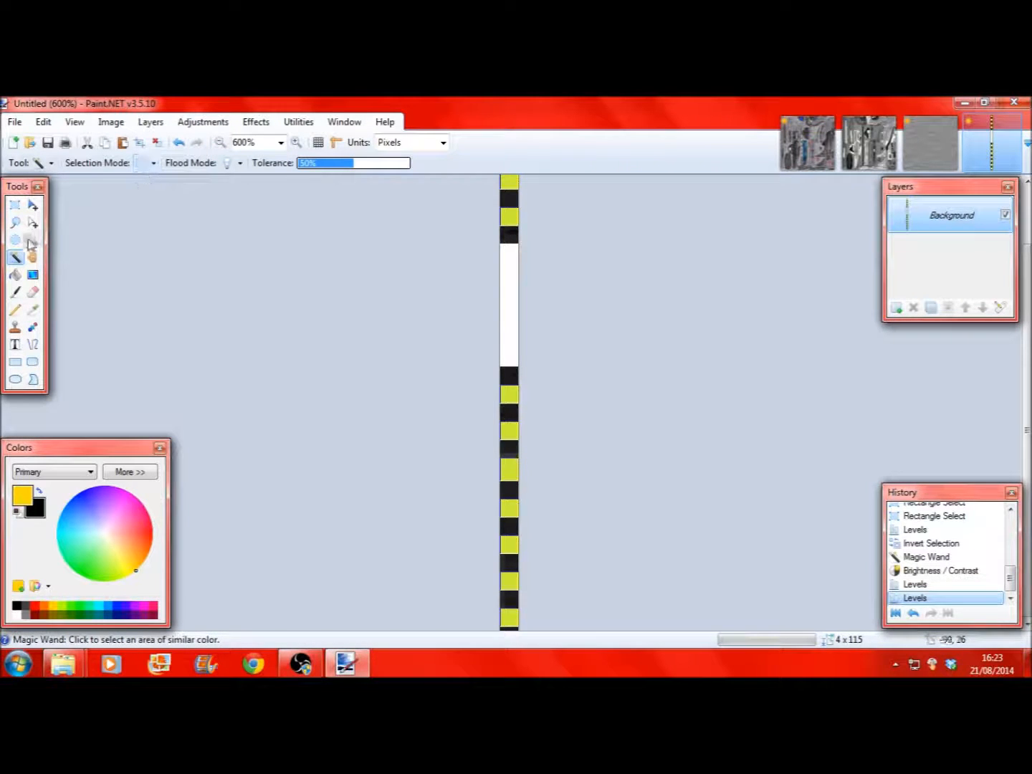
Step: Select both striped pieces by inverting a Magic Wand selection of the white gap, and copy them
{"action": "left_click", "coordinate": [507, 293]}
{"action": "left_click", "coordinate": [43, 122]}
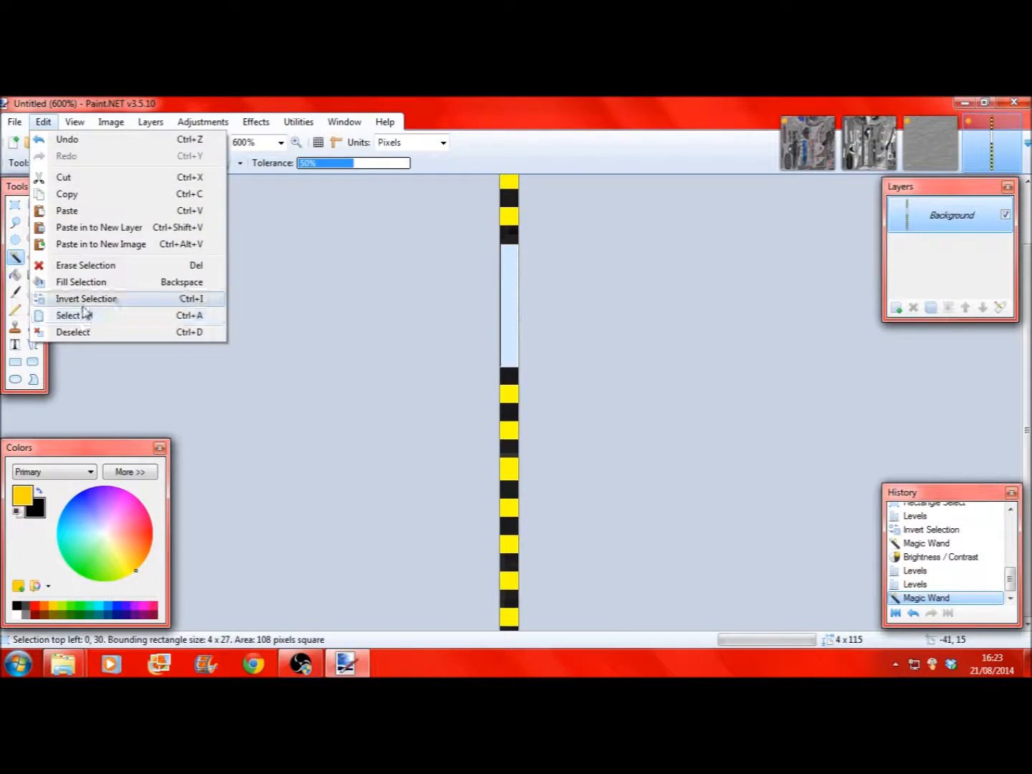
{"action": "left_click", "coordinate": [84, 300]}
{"action": "left_click", "coordinate": [43, 121]}
{"action": "key", "text": "Escape"}
{"action": "left_click", "coordinate": [220, 142]}
{"action": "left_click", "coordinate": [220, 142]}
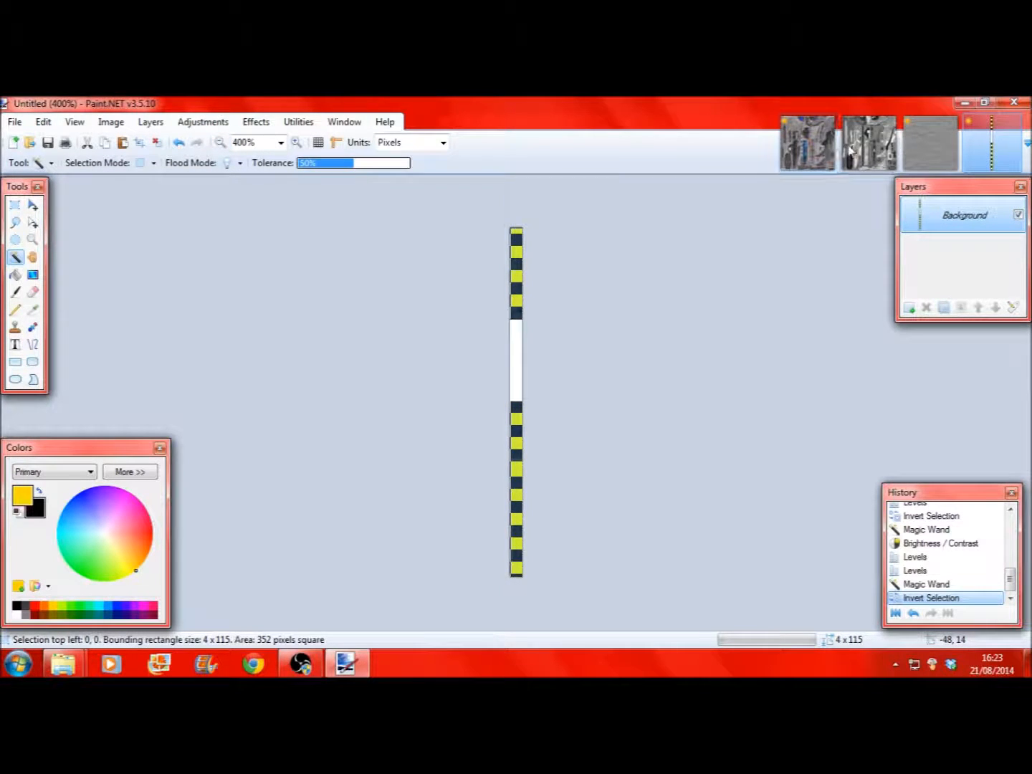
Step: Paste the hazard stripes into Layer 3 of federation_mediterranean.dds and move them onto the semicircular panel's straight edge
{"action": "left_click", "coordinate": [822, 148]}
{"action": "left_click", "coordinate": [43, 122]}
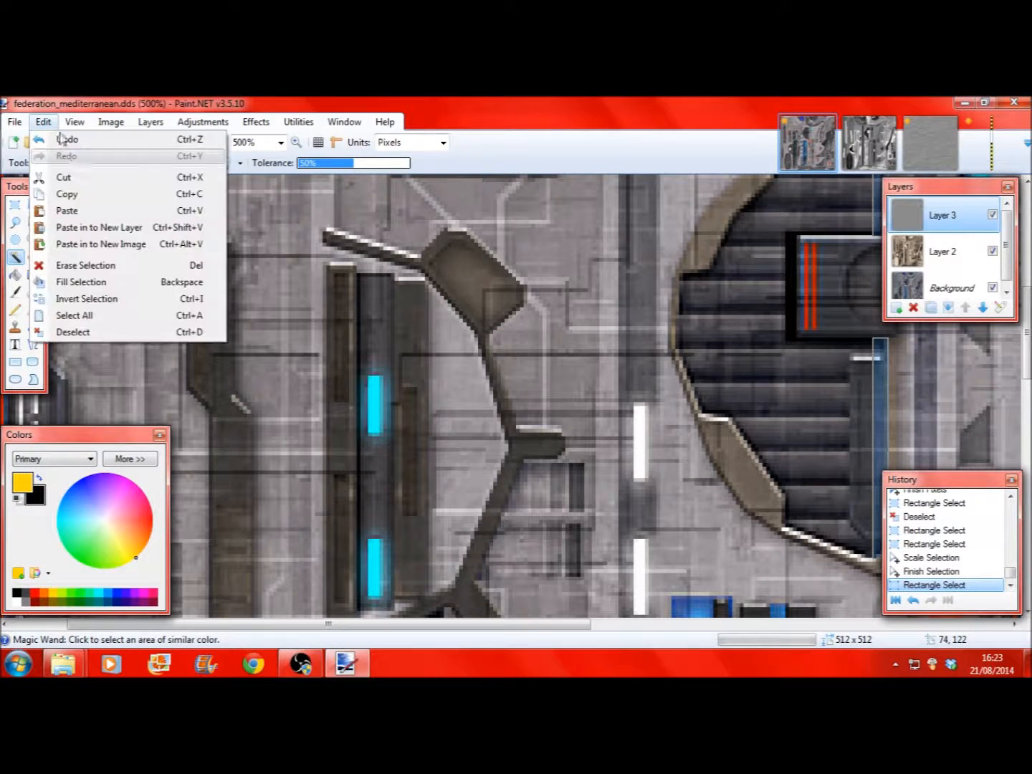
{"action": "left_click", "coordinate": [85, 210]}
{"action": "left_click_drag", "start_coordinate": [13, 423], "coordinate": [889, 344]}
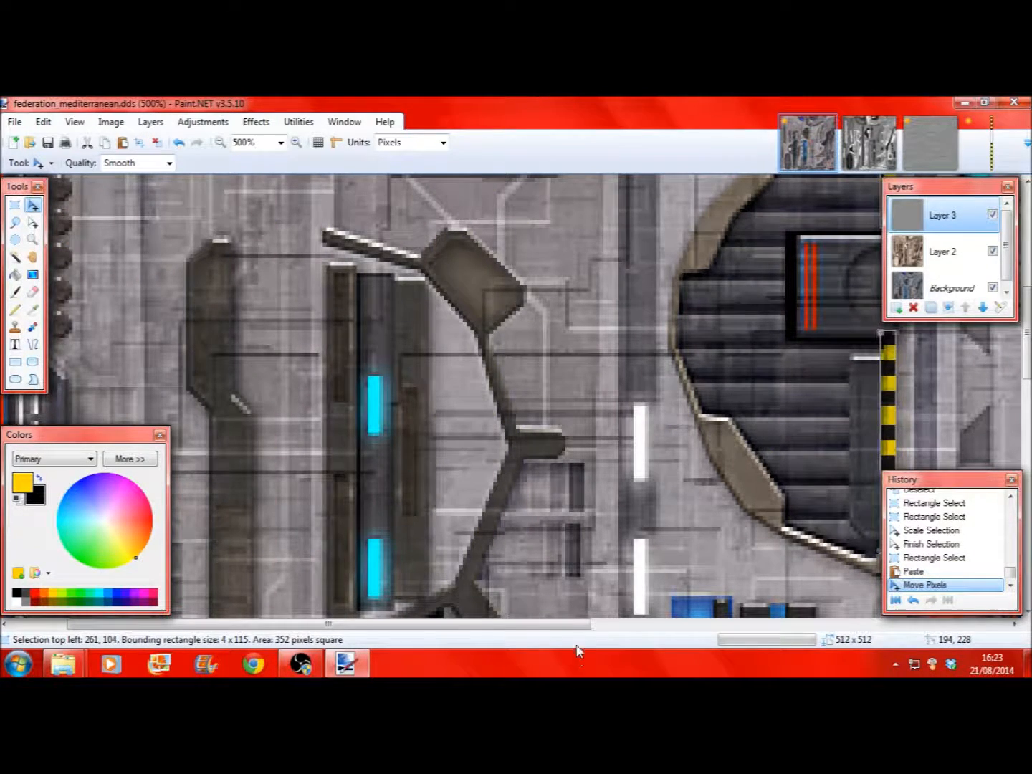
Step: Undo the hazard stripes' move and their paste into Layer 3
{"action": "left_click_drag", "start_coordinate": [578, 624], "coordinate": [747, 621]}
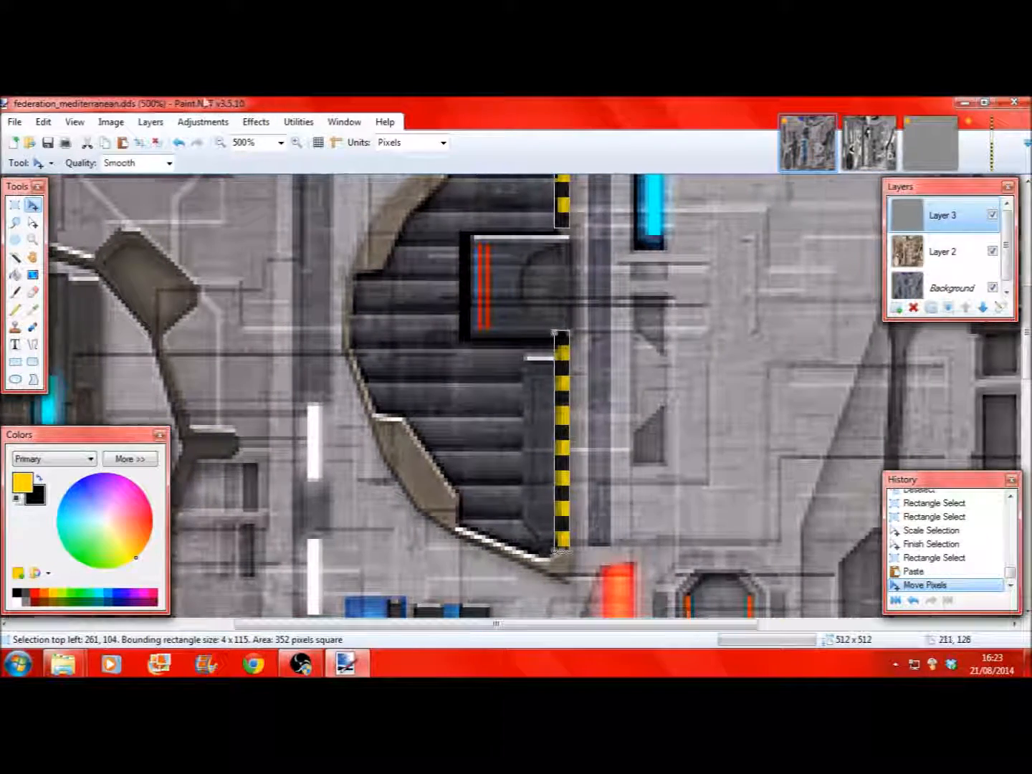
{"action": "left_click", "coordinate": [296, 143]}
{"action": "left_click", "coordinate": [296, 143]}
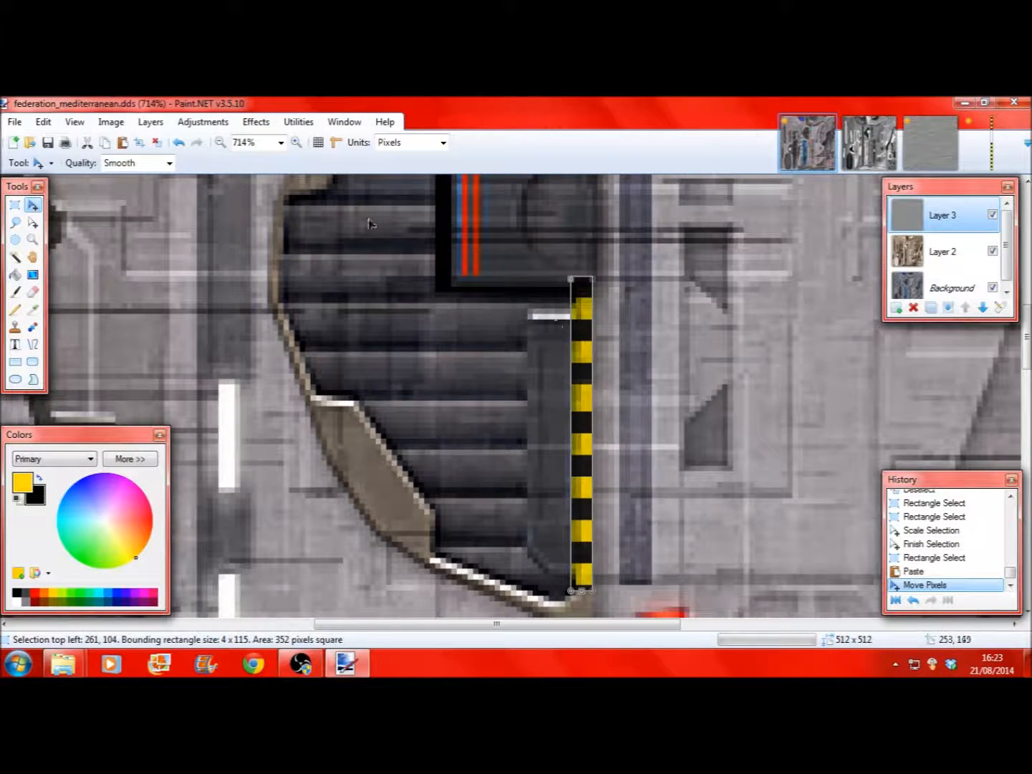
{"action": "left_click", "coordinate": [178, 143]}
{"action": "left_click", "coordinate": [178, 143]}
Step: Paste the hazard stripes into a new layer and move them onto the semicircular panel's straight edge
{"action": "left_click", "coordinate": [220, 142]}
{"action": "left_click", "coordinate": [221, 143]}
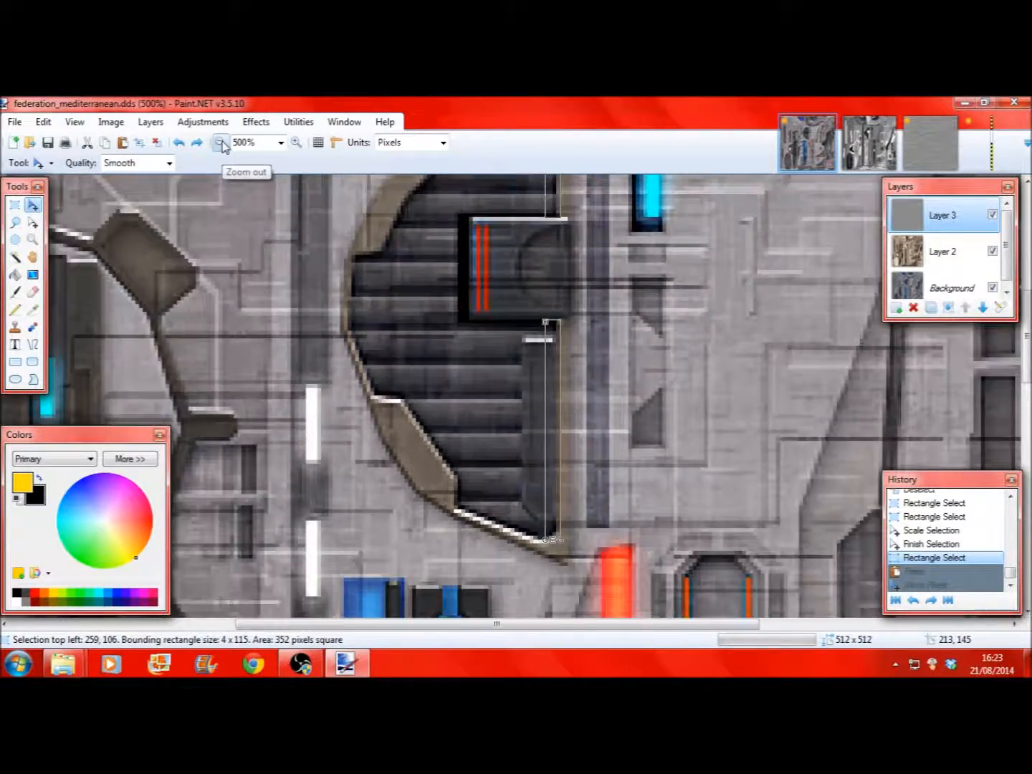
{"action": "left_click", "coordinate": [220, 142]}
{"action": "left_click", "coordinate": [220, 143]}
{"action": "left_click", "coordinate": [43, 122]}
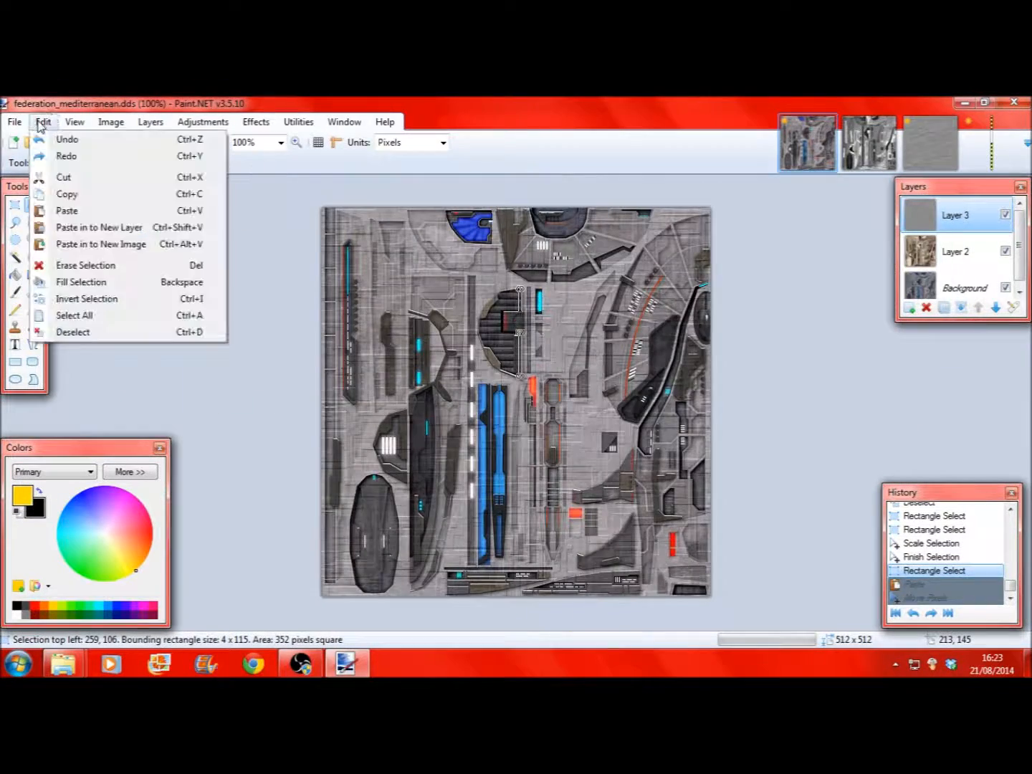
{"action": "left_click", "coordinate": [104, 228]}
{"action": "left_click", "coordinate": [295, 143]}
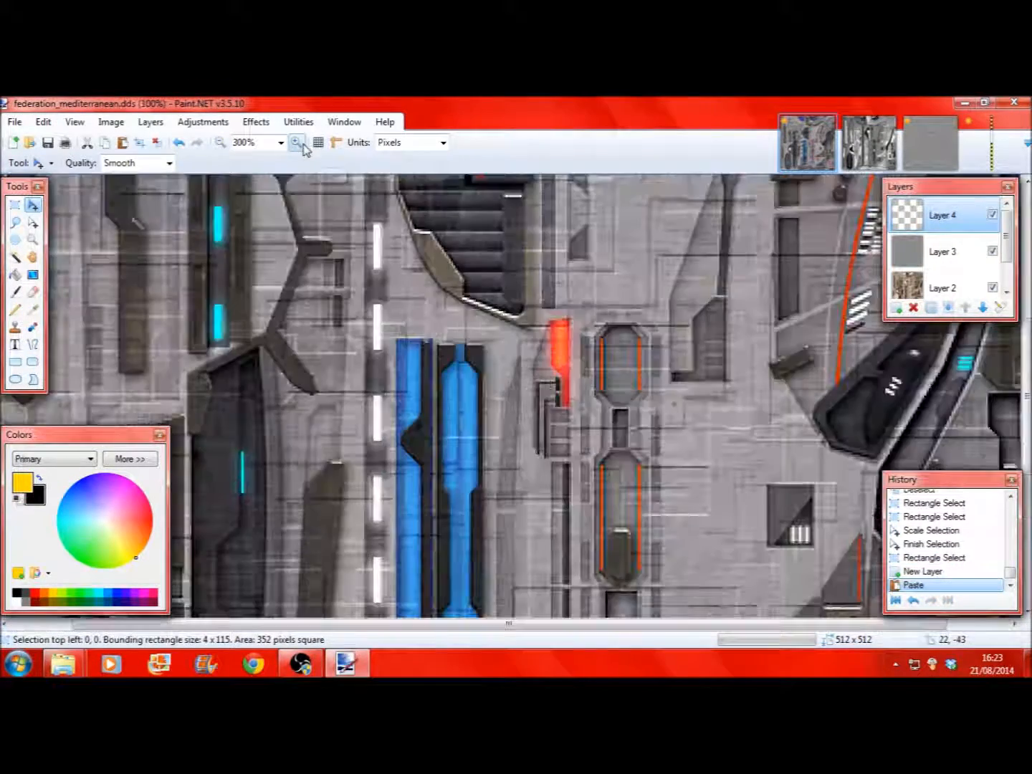
{"action": "left_click", "coordinate": [296, 143]}
{"action": "left_click_drag", "start_coordinate": [437, 623], "coordinate": [204, 615]}
{"action": "scroll", "coordinate": [5, 409], "scroll_direction": "up", "scroll_amount": 3}
{"action": "left_click_drag", "start_coordinate": [4, 409], "coordinate": [595, 548]}
{"action": "left_click_drag", "start_coordinate": [605, 367], "coordinate": [596, 448]}
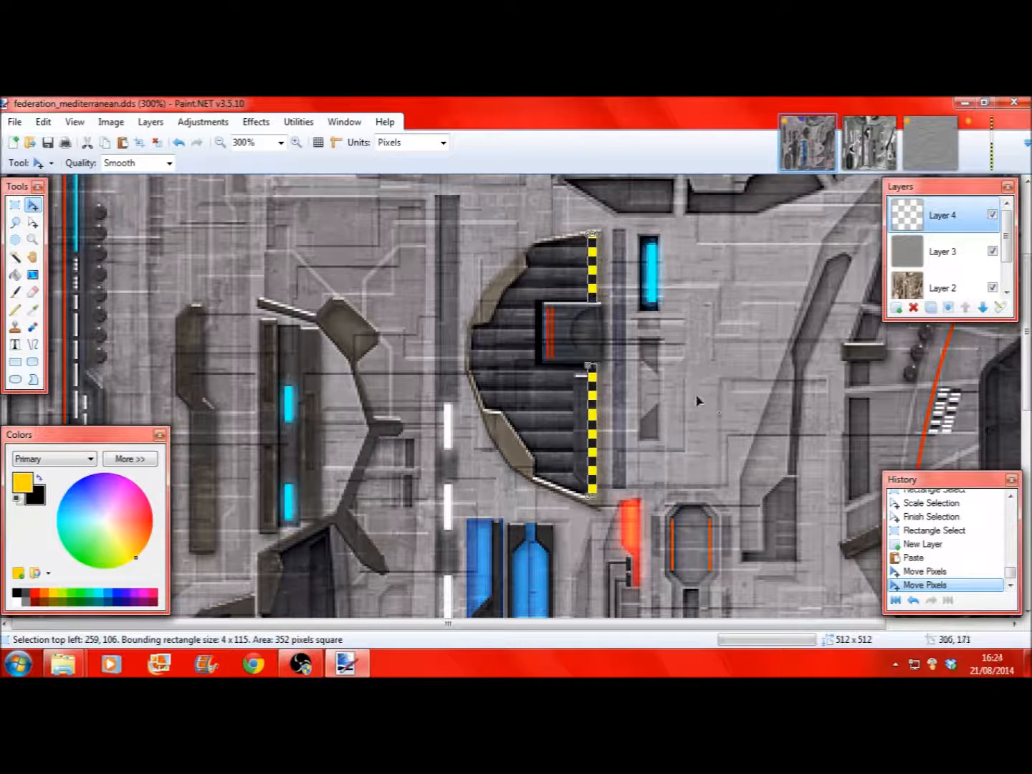
Step: Open Layer 4's properties and try the Multiply and Glow blend modes on the hazard stripes
{"action": "left_click", "coordinate": [296, 142]}
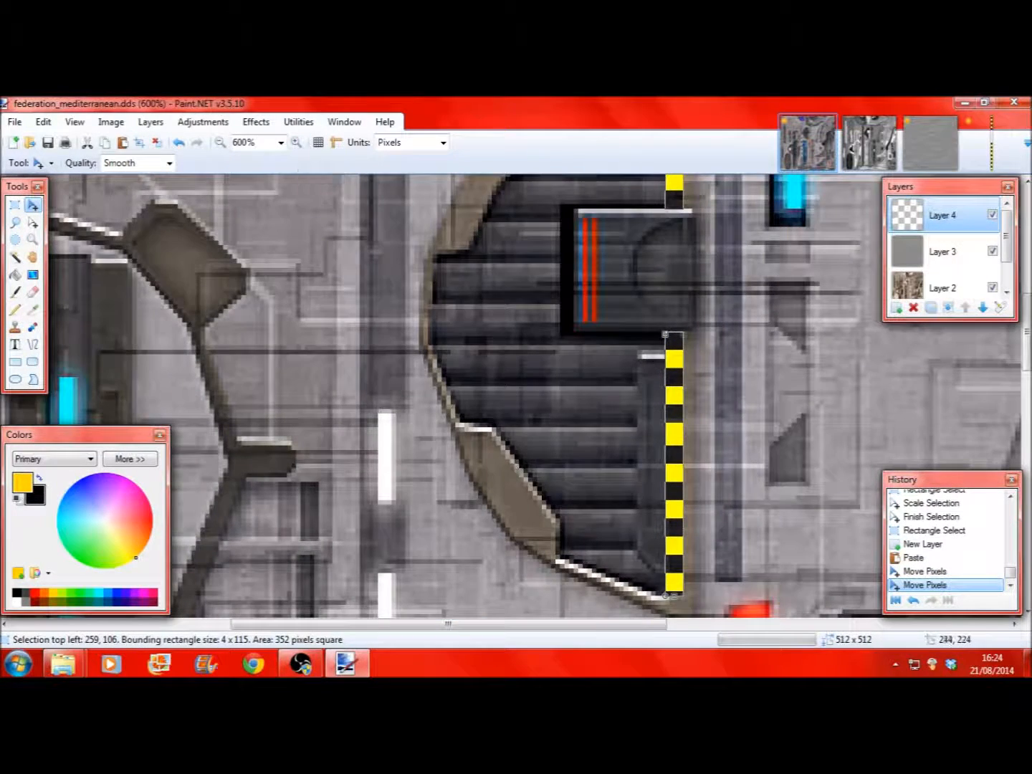
{"action": "left_click_drag", "start_coordinate": [632, 629], "coordinate": [681, 628]}
{"action": "double_click", "coordinate": [920, 225]}
{"action": "left_click_drag", "start_coordinate": [570, 300], "coordinate": [382, 242]}
{"action": "left_click", "coordinate": [322, 328]}
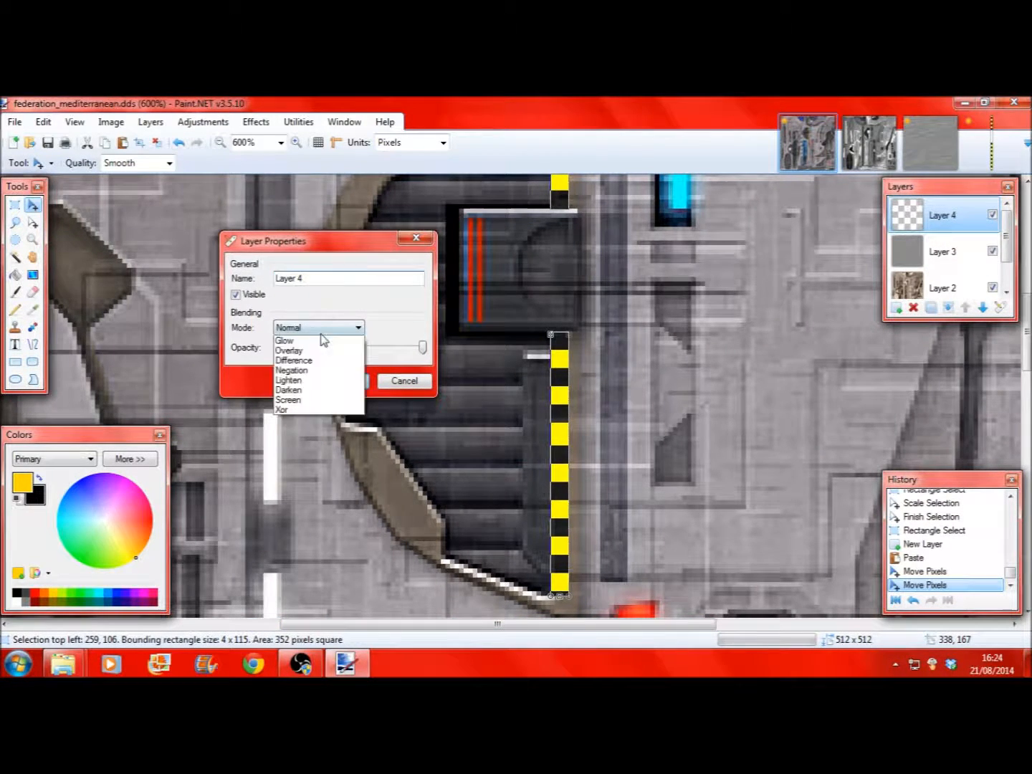
{"action": "left_click", "coordinate": [320, 332]}
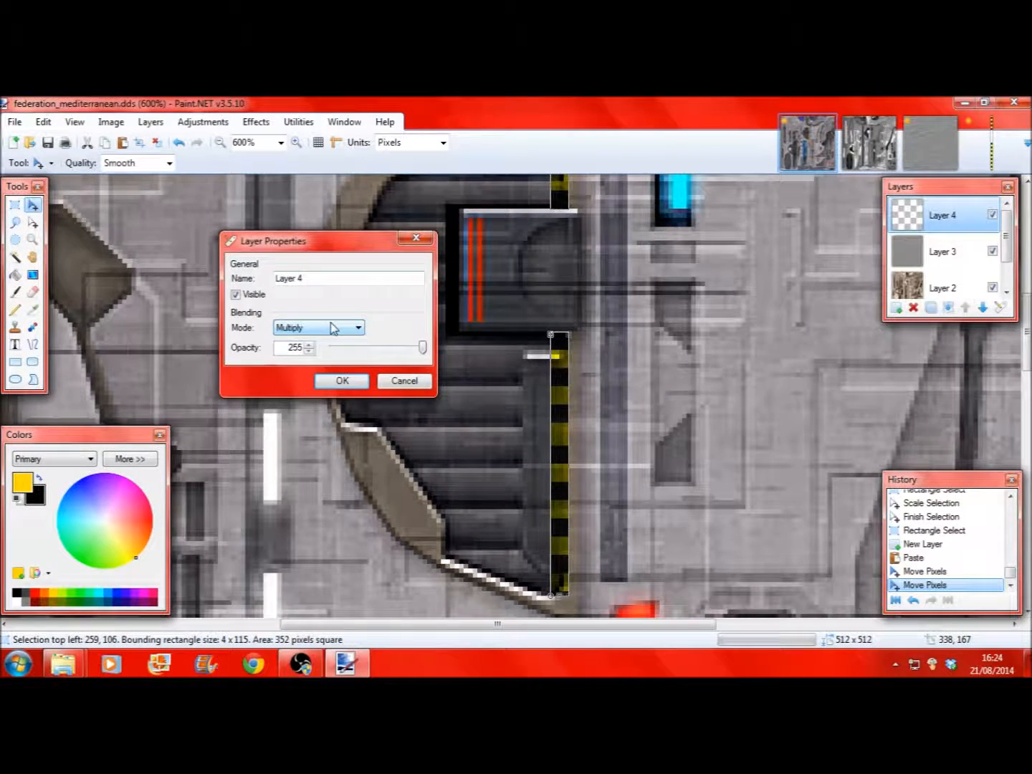
{"action": "scroll", "coordinate": [333, 328], "scroll_direction": "down", "scroll_amount": 3}
{"action": "scroll", "coordinate": [334, 328], "scroll_direction": "down", "scroll_amount": 2}
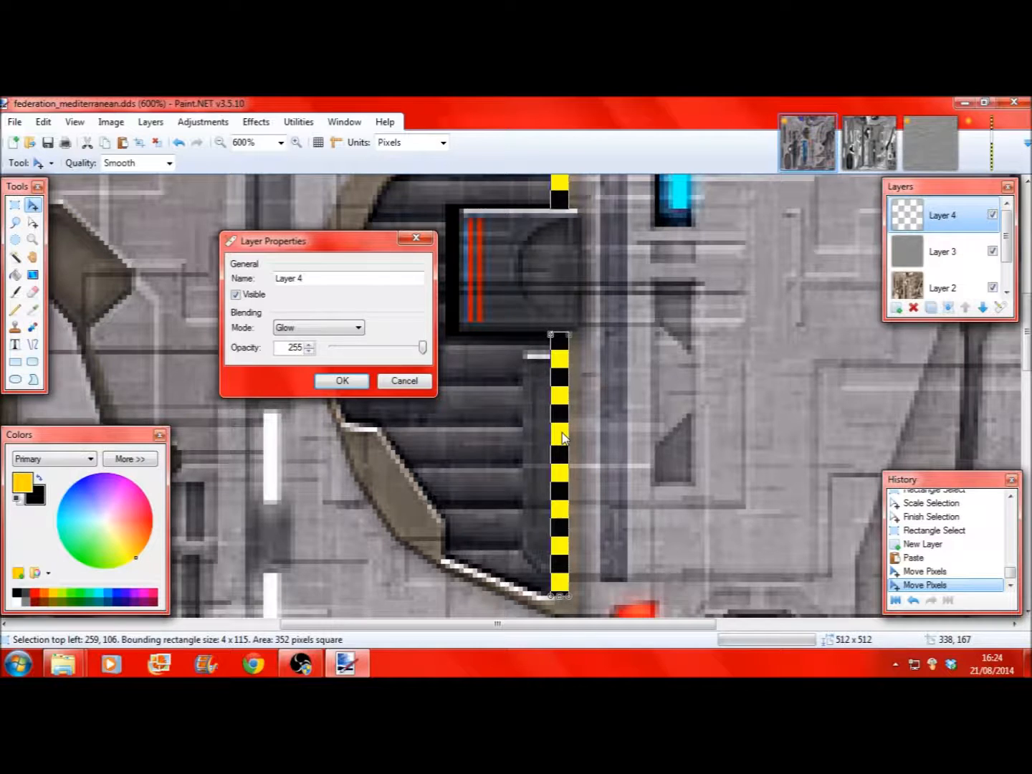
Step: Compare the Overlay, Negation, Lighten and Screen blend modes on Layer 4's hazard stripes
{"action": "key", "text": "Down"}
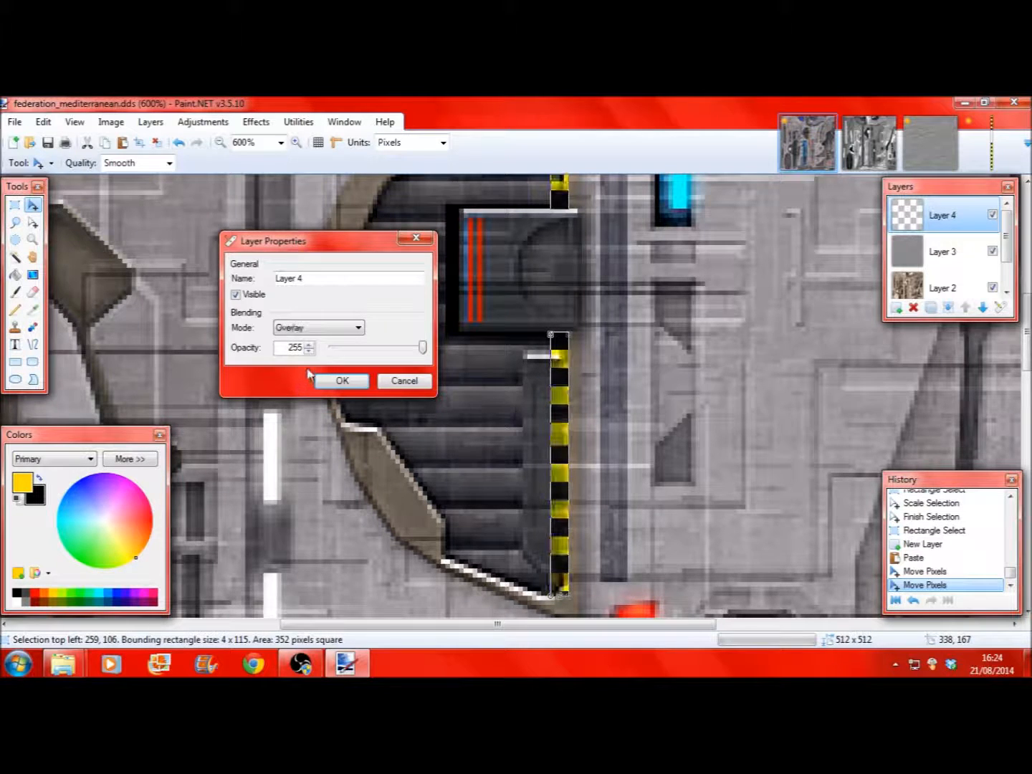
{"action": "key", "text": "Down"}
{"action": "key", "text": "Down"}
{"action": "key", "text": "Down"}
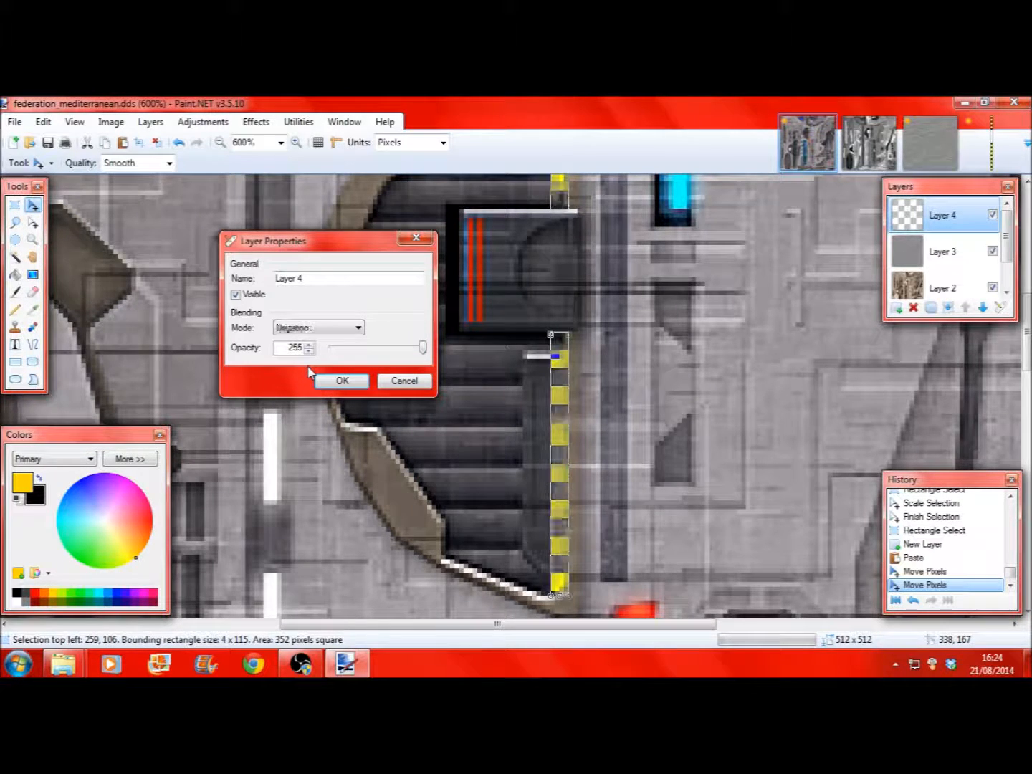
{"action": "key", "text": "Up"}
{"action": "key", "text": "Up"}
{"action": "key", "text": "Up"}
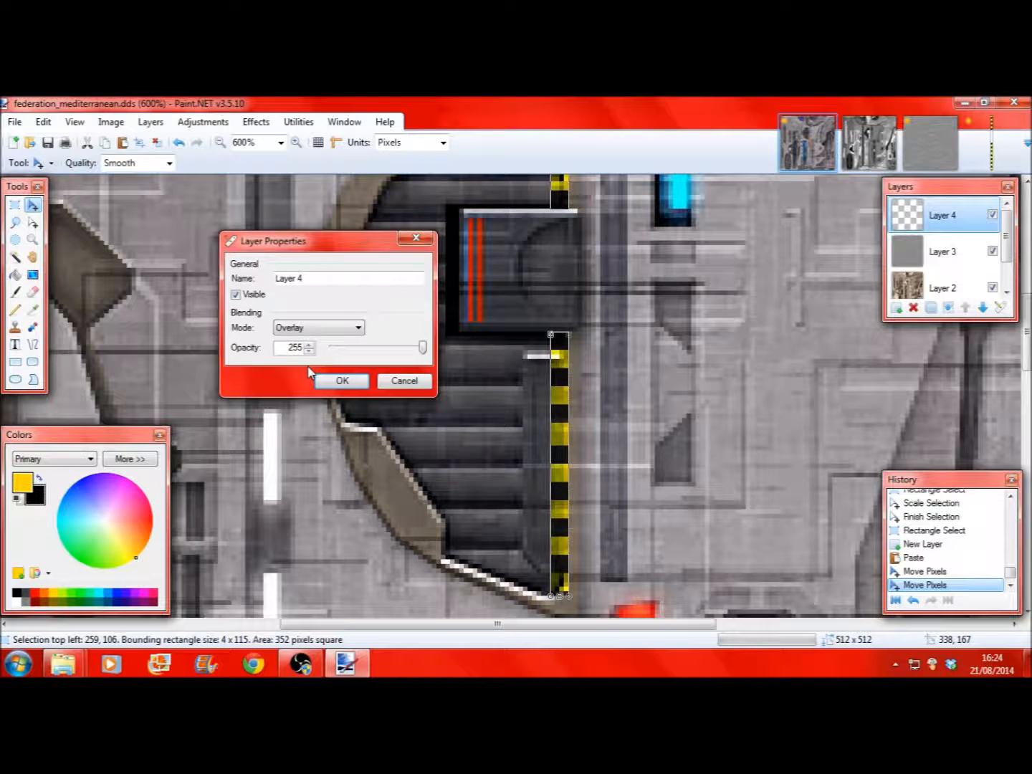
{"action": "key", "text": "Down"}
{"action": "key", "text": "Down"}
{"action": "key", "text": "Down"}
{"action": "key", "text": "Down"}
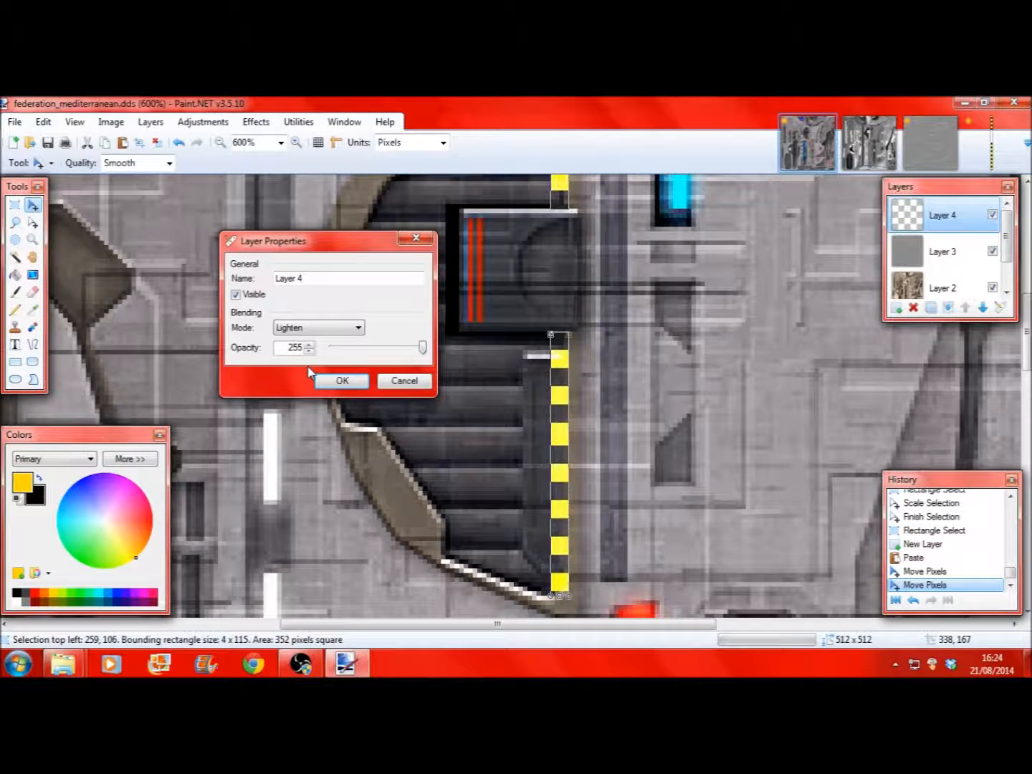
{"action": "key", "text": "Down"}
{"action": "key", "text": "Down"}
{"action": "key", "text": "Up"}
{"action": "key", "text": "Up"}
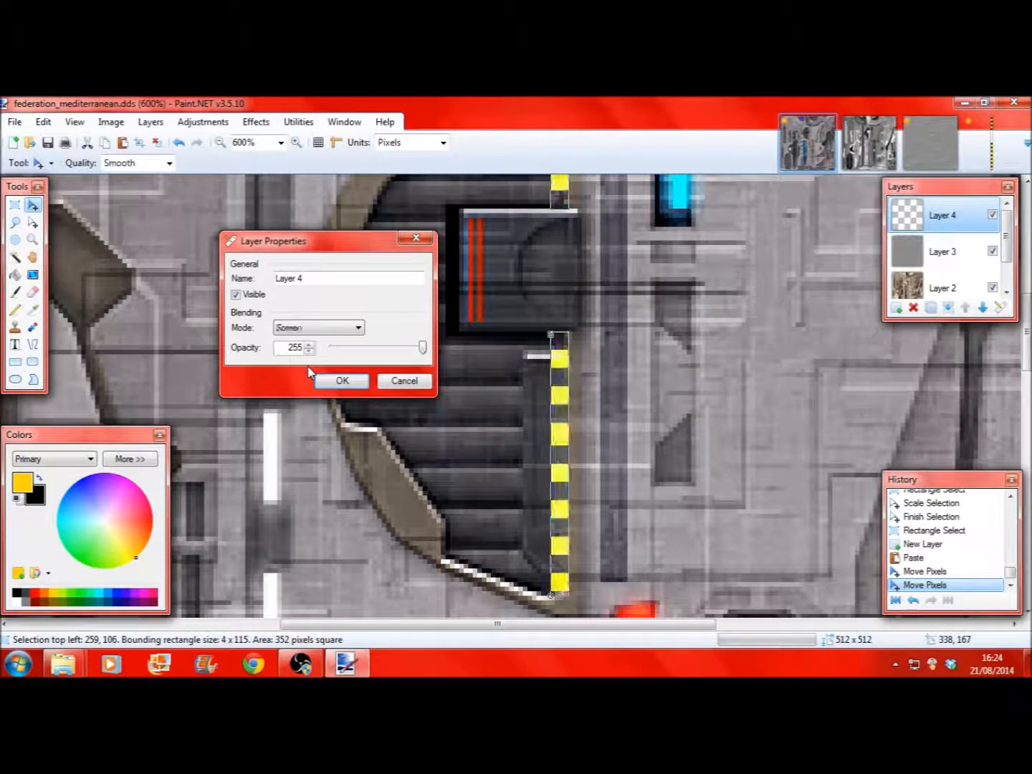
Step: Set Layer 4's blend mode to Overlay, keeping the opacity at 255
{"action": "key", "text": "Up"}
{"action": "key", "text": "Up"}
{"action": "key", "text": "Up"}
{"action": "key", "text": "Down"}
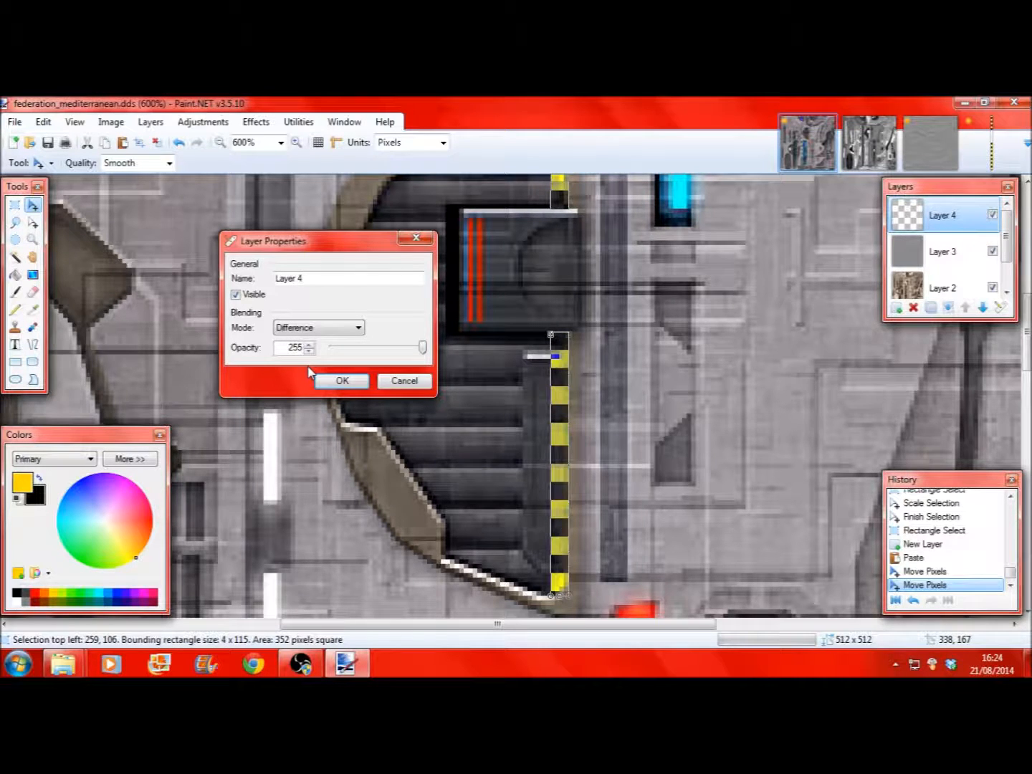
{"action": "key", "text": "Up"}
{"action": "key", "text": "Down"}
{"action": "left_click", "coordinate": [320, 374]}
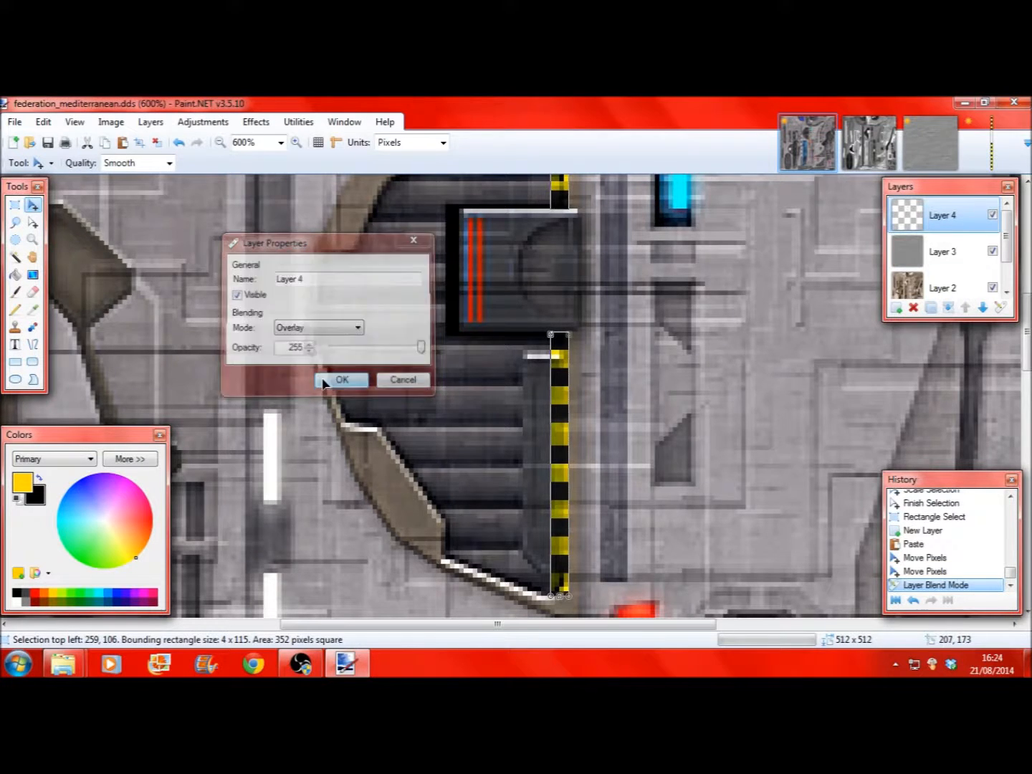
{"action": "left_click", "coordinate": [15, 203]}
{"action": "left_click", "coordinate": [139, 185]}
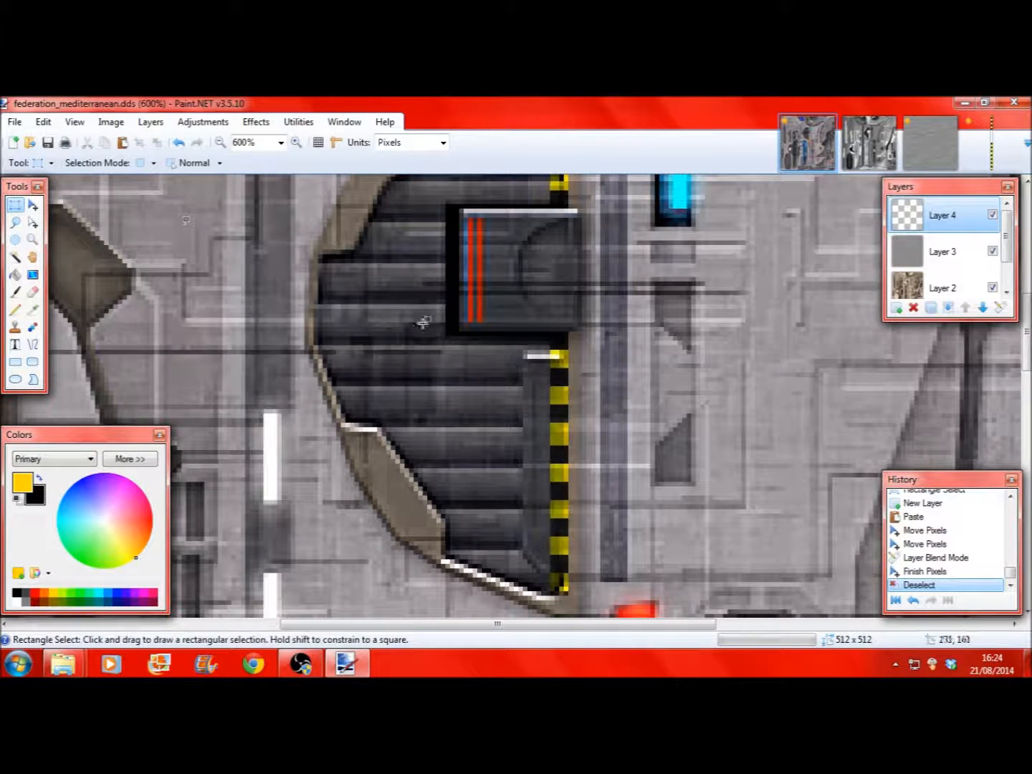
{"action": "left_click", "coordinate": [178, 142]}
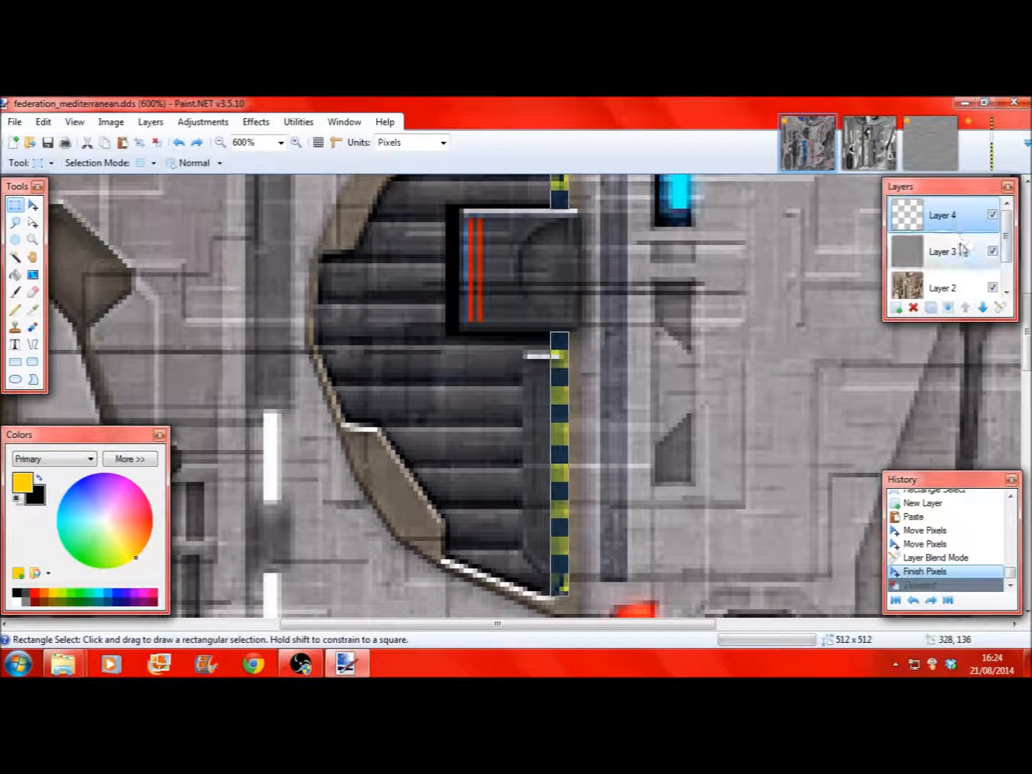
Step: Try cutting the stripe-shaped selection out of Layer 2, and undo the cut
{"action": "left_click", "coordinate": [942, 287]}
{"action": "scroll", "coordinate": [944, 286], "scroll_direction": "down", "scroll_amount": 1}
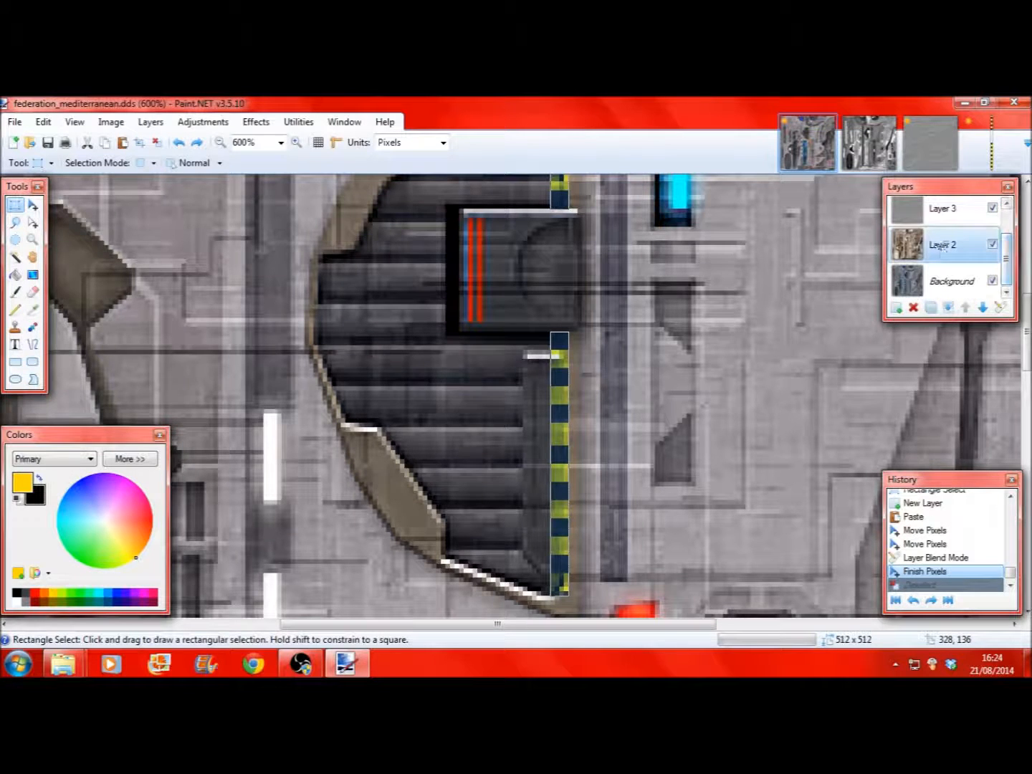
{"action": "left_click", "coordinate": [42, 122]}
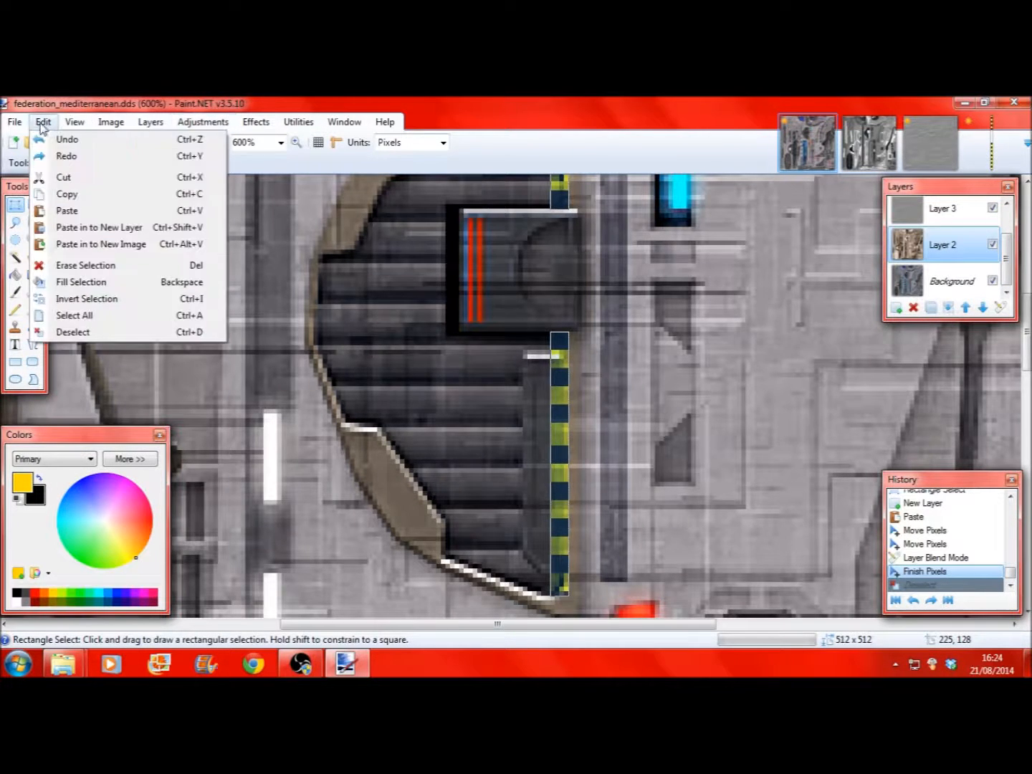
{"action": "left_click", "coordinate": [62, 176]}
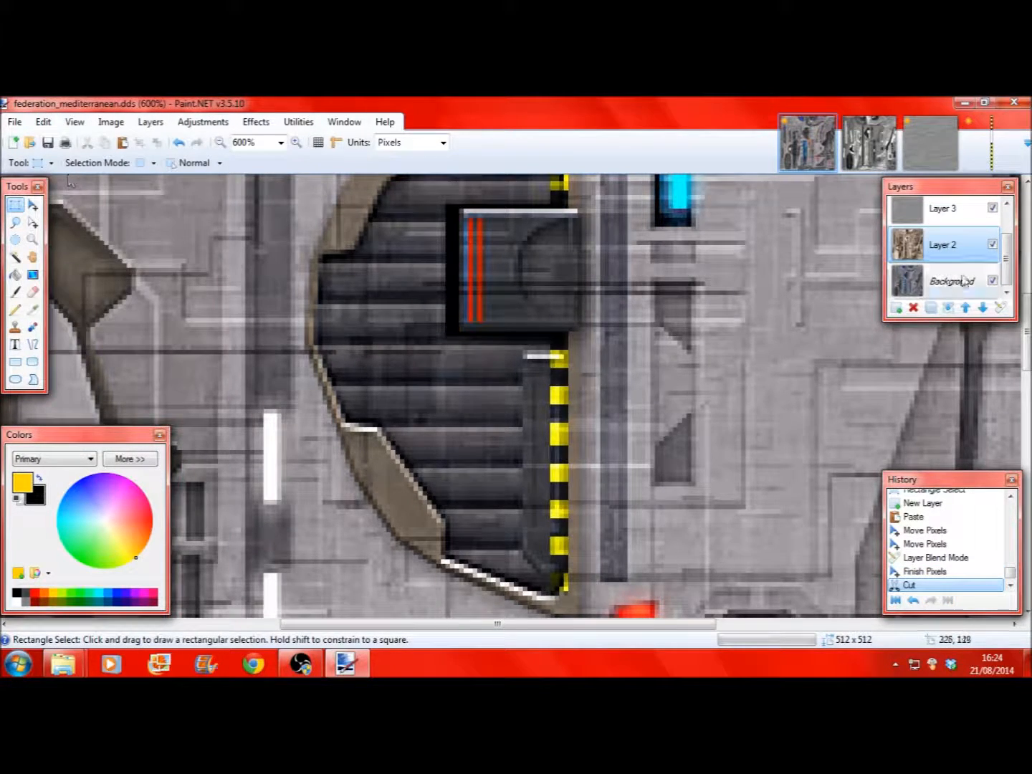
{"action": "left_click", "coordinate": [178, 142]}
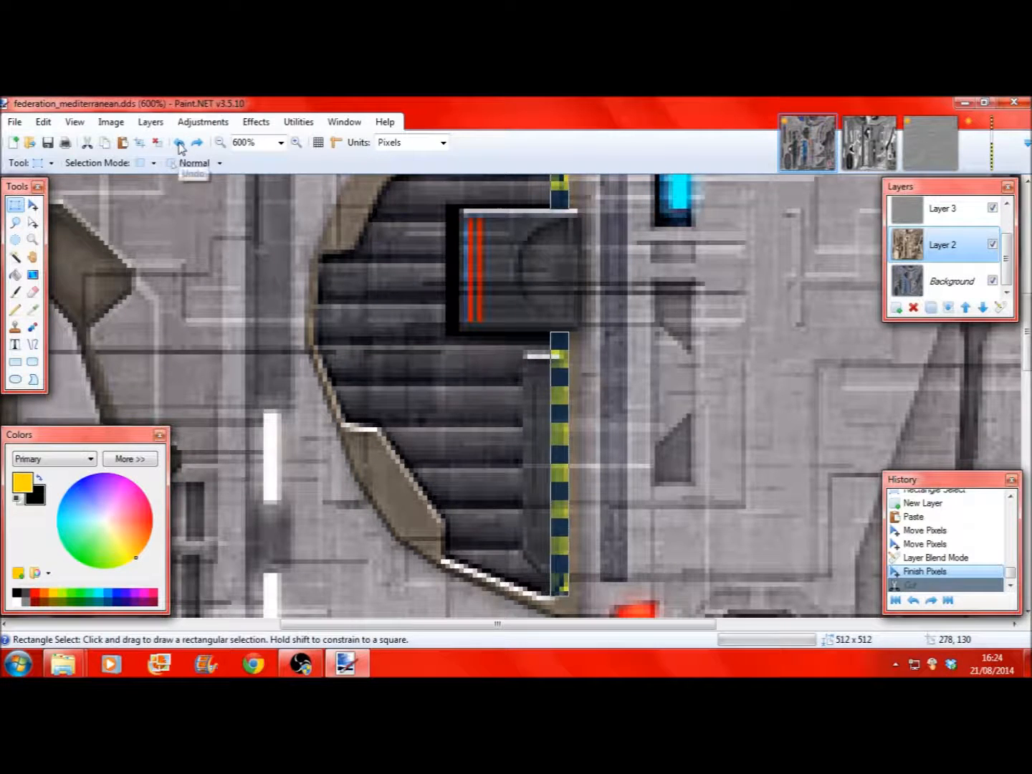
Step: Try cutting the stripe-shaped selection out of the Background layer, and undo back to Layer 4's blend mode change
{"action": "left_click", "coordinate": [42, 121]}
{"action": "left_click", "coordinate": [63, 176]}
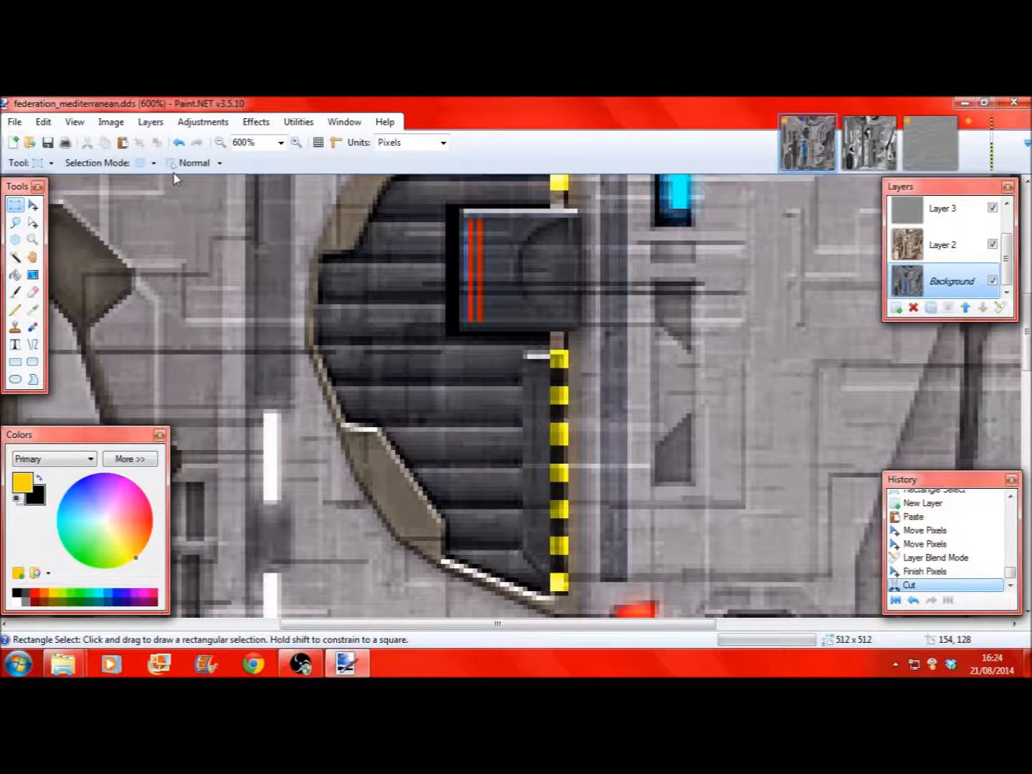
{"action": "left_click", "coordinate": [179, 142]}
{"action": "left_click", "coordinate": [181, 143]}
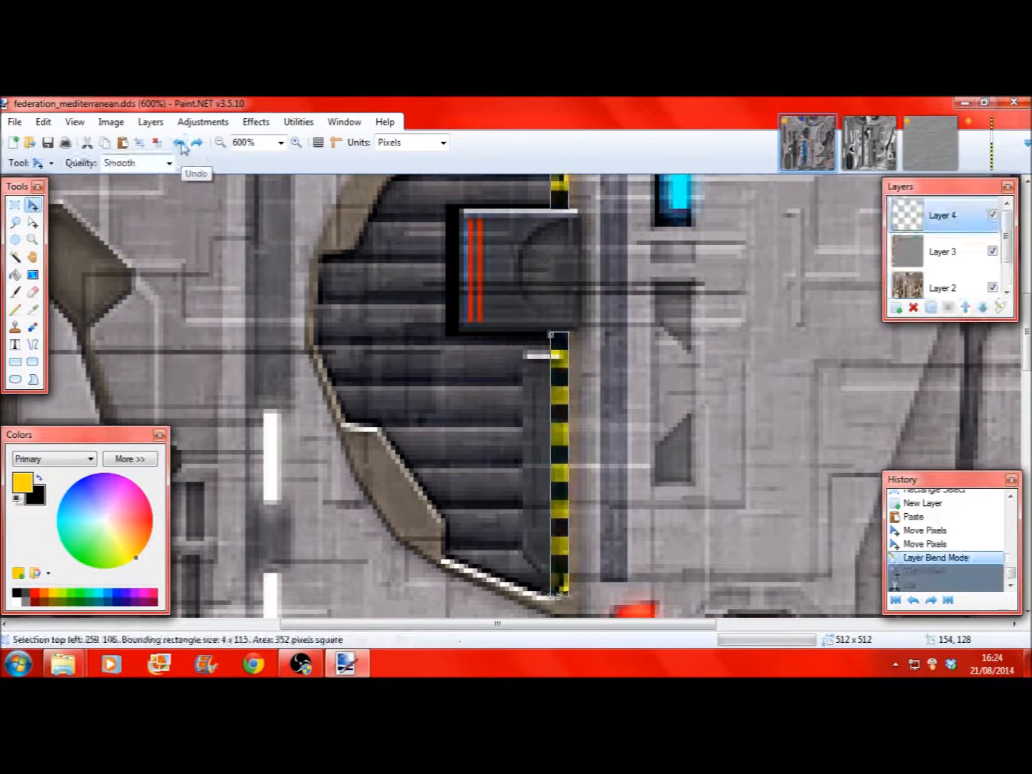
Step: Select the uppermost 4 × 18 pixel section of the lower hazard stripe on Layer 4, move it down one pixel and deselect it
{"action": "left_click", "coordinate": [294, 143]}
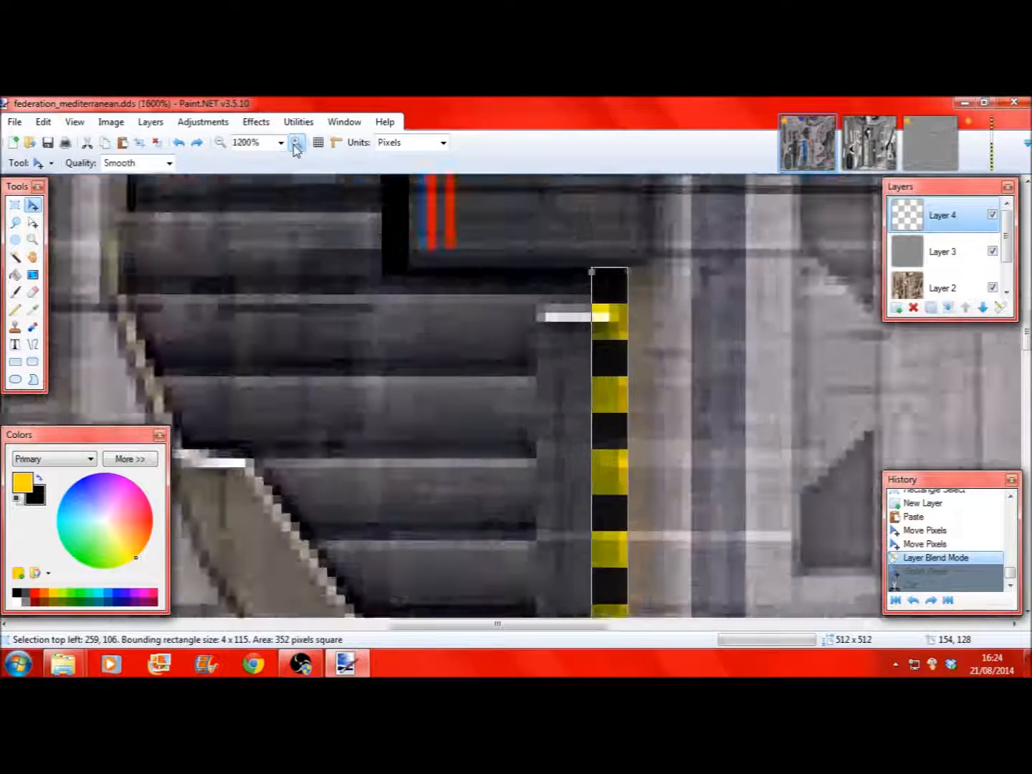
{"action": "left_click", "coordinate": [295, 143]}
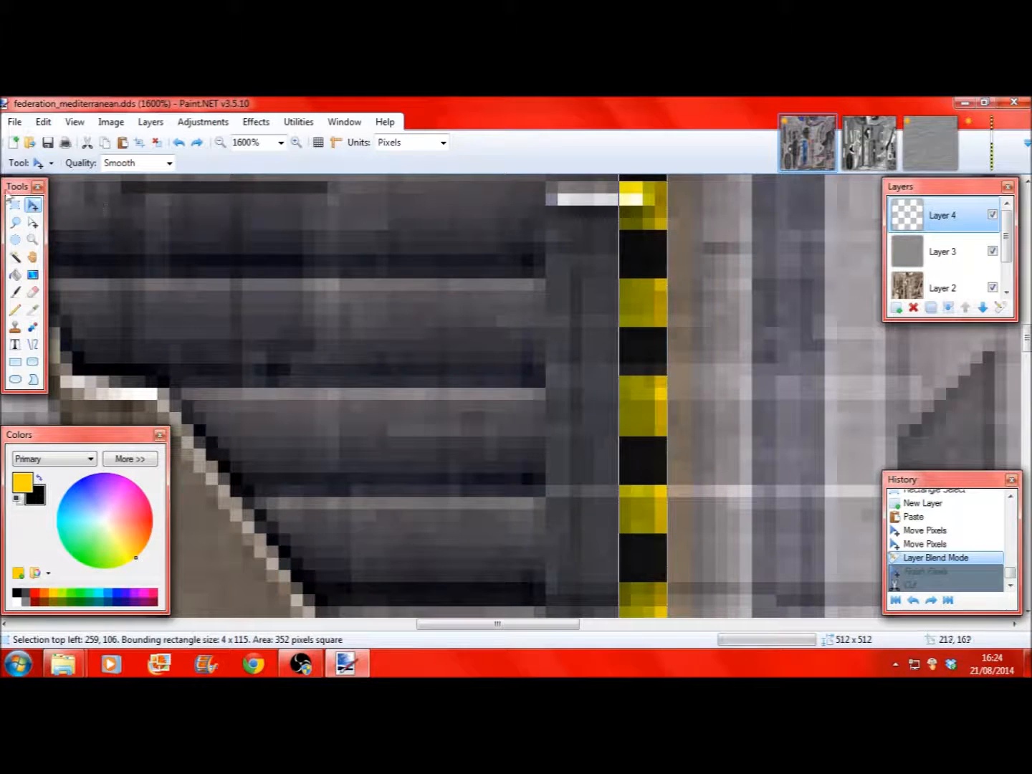
{"action": "left_click", "coordinate": [14, 206]}
{"action": "left_click", "coordinate": [624, 297]}
{"action": "scroll", "coordinate": [624, 298], "scroll_direction": "up", "scroll_amount": 1}
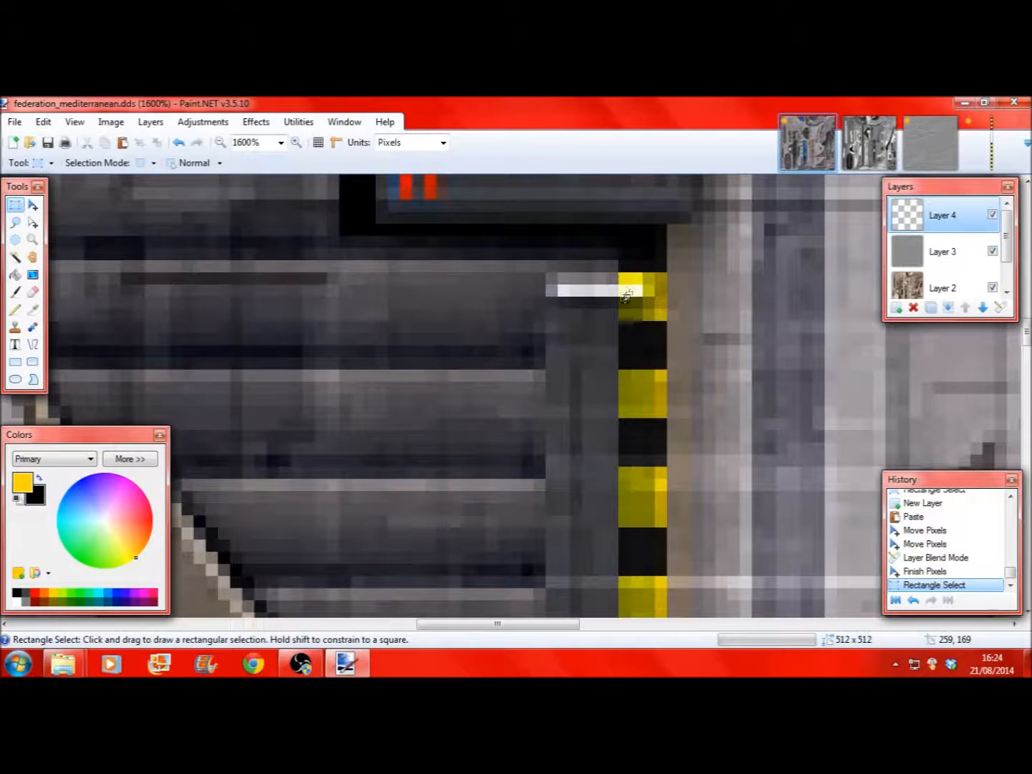
{"action": "left_click_drag", "start_coordinate": [623, 274], "coordinate": [661, 394]}
{"action": "scroll", "coordinate": [654, 363], "scroll_direction": "down", "scroll_amount": 1}
{"action": "left_click", "coordinate": [32, 203]}
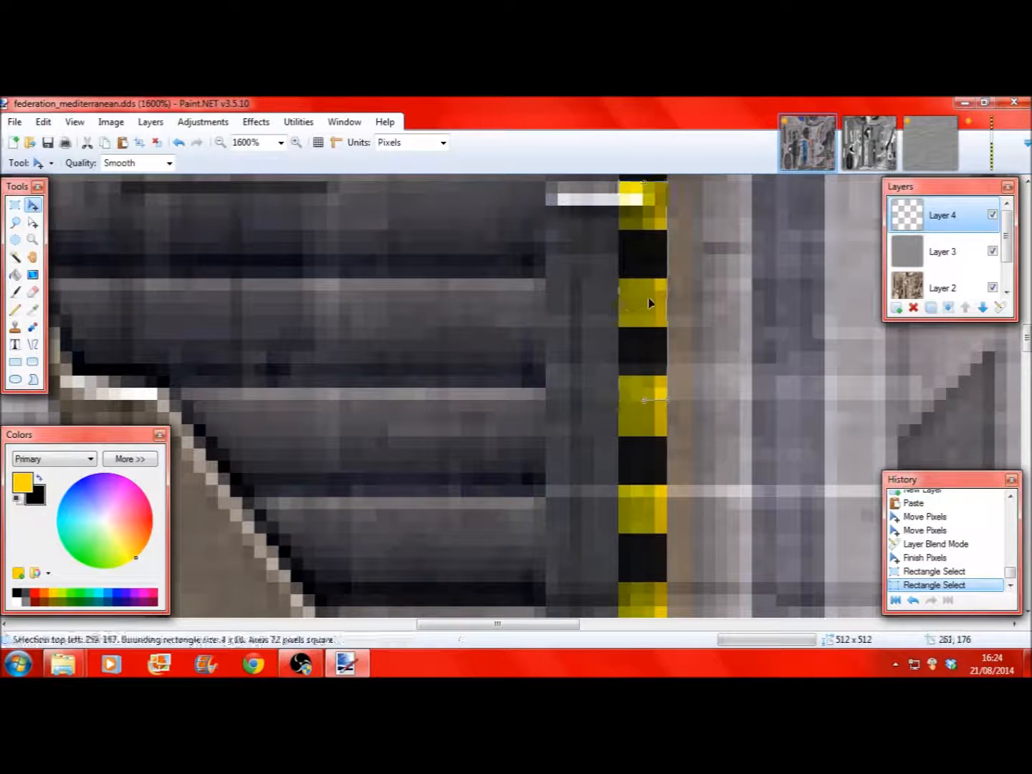
{"action": "left_click_drag", "start_coordinate": [651, 300], "coordinate": [648, 309]}
{"action": "scroll", "coordinate": [649, 310], "scroll_direction": "up", "scroll_amount": 1}
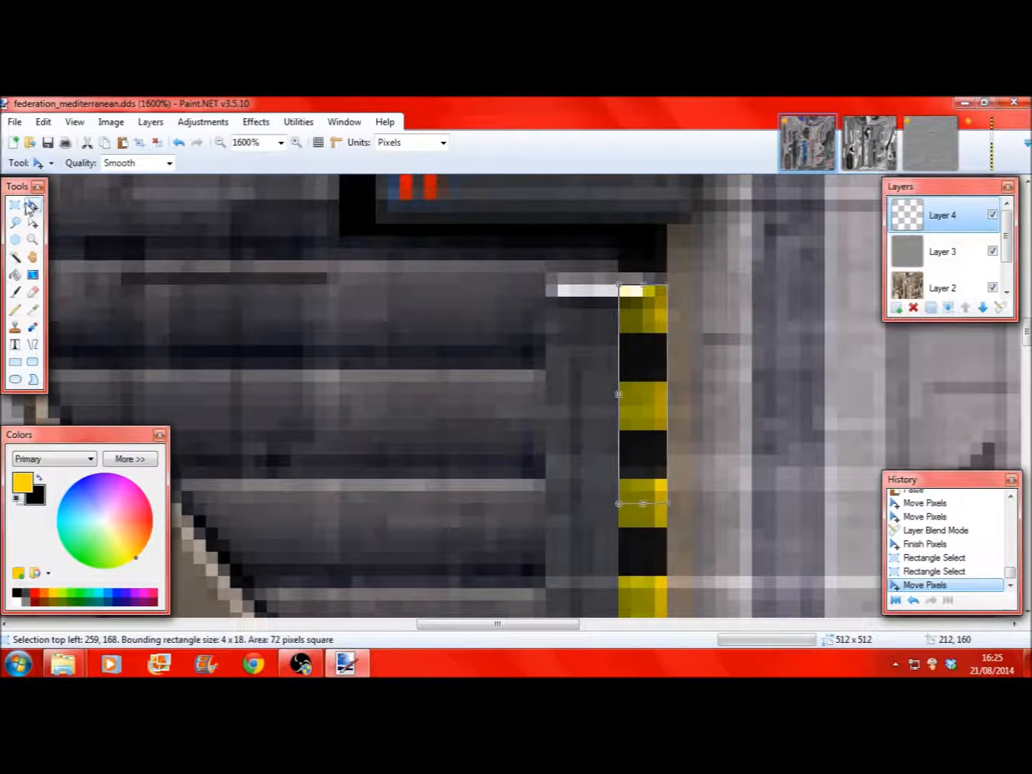
{"action": "left_click", "coordinate": [15, 204]}
{"action": "left_click", "coordinate": [108, 209]}
Step: Sample the panel's dark colour and pencil over the gap just above the lower hazard stripe on Layer 4
{"action": "left_click", "coordinate": [33, 309]}
{"action": "left_click", "coordinate": [600, 257]}
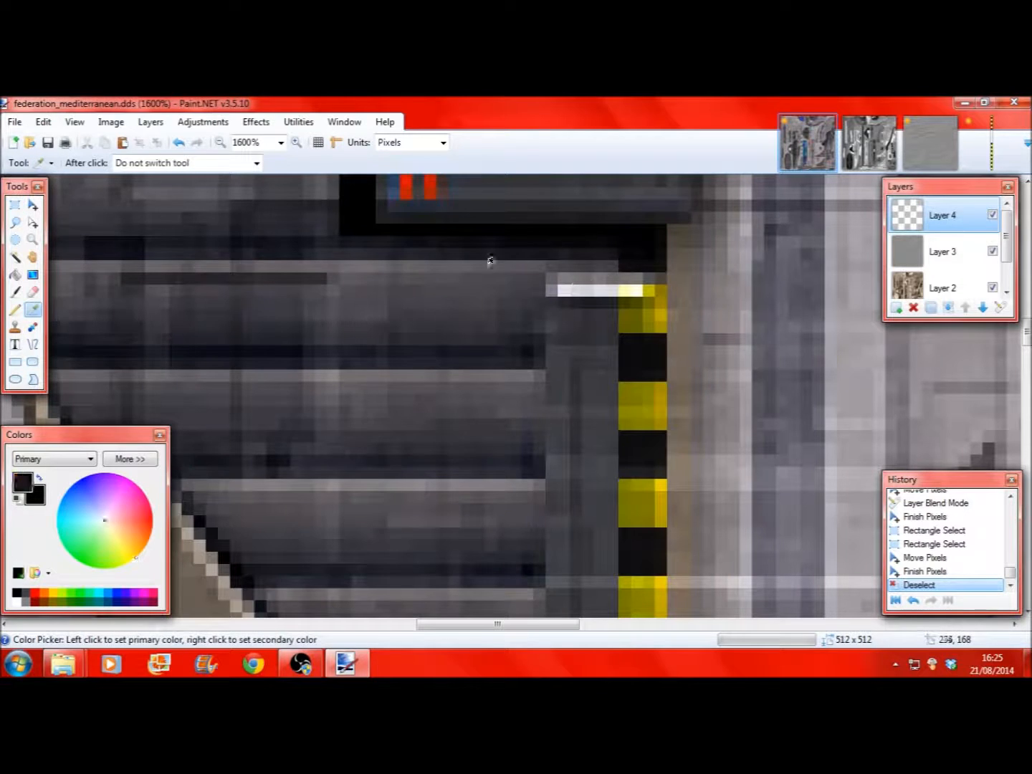
{"action": "left_click", "coordinate": [15, 309]}
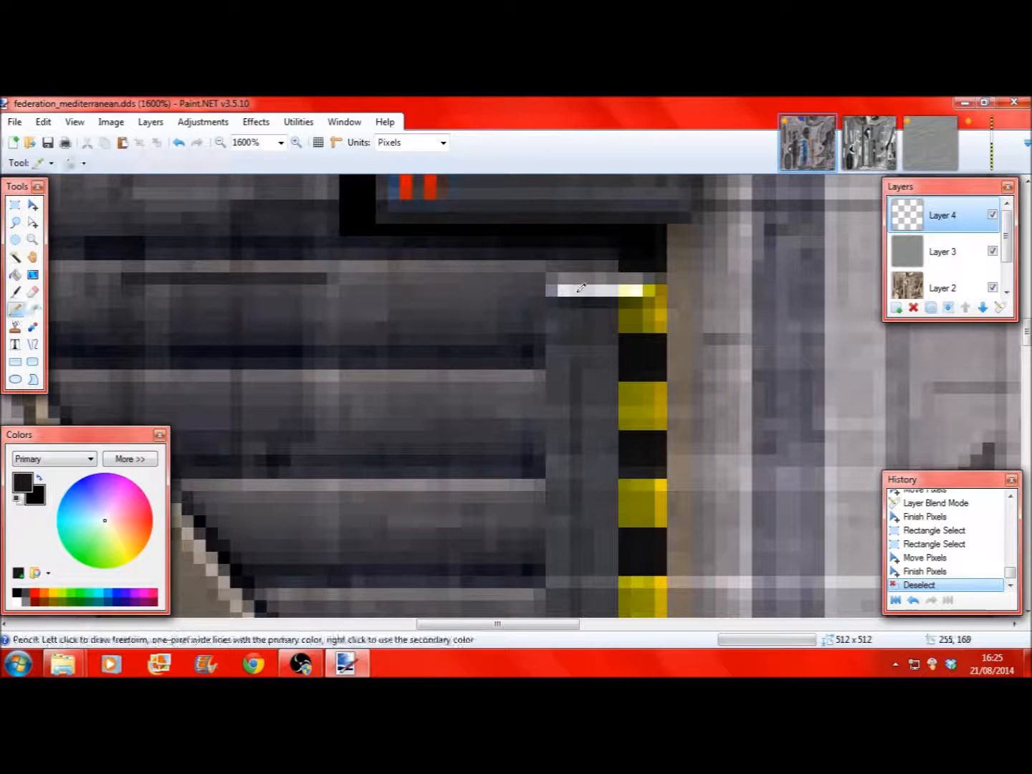
{"action": "left_click", "coordinate": [662, 274]}
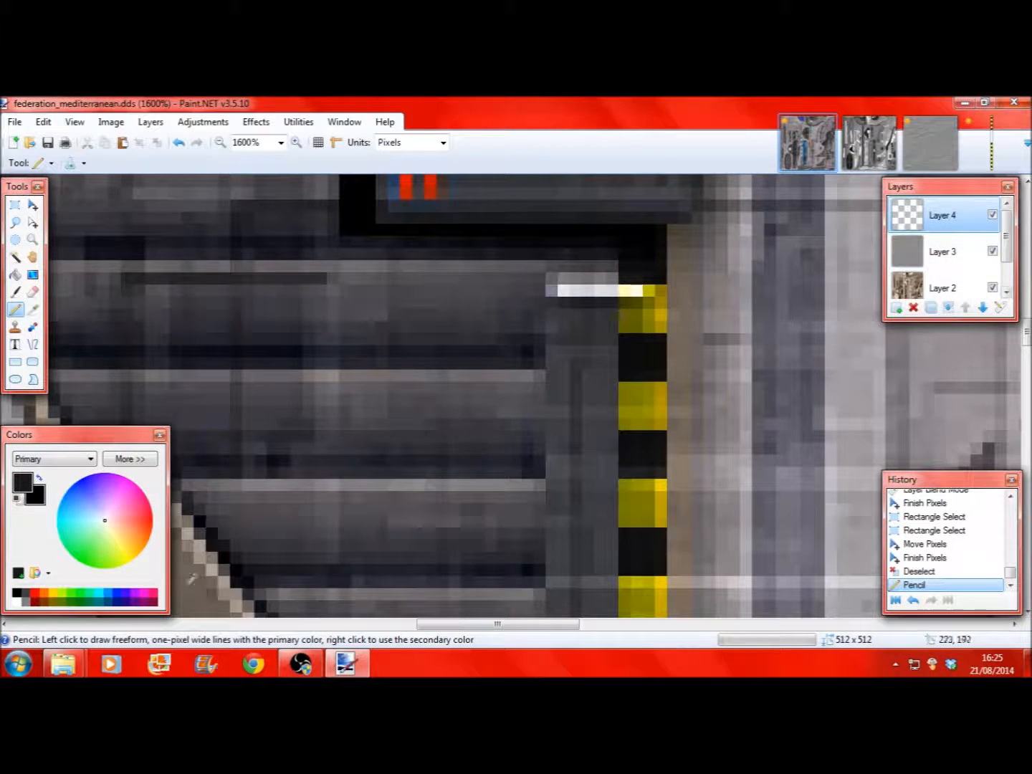
Step: Pencil the dark colour over the white highlight crossing the lower stripe's upper end on Layer 2 and the Background layer
{"action": "left_click", "coordinate": [944, 288]}
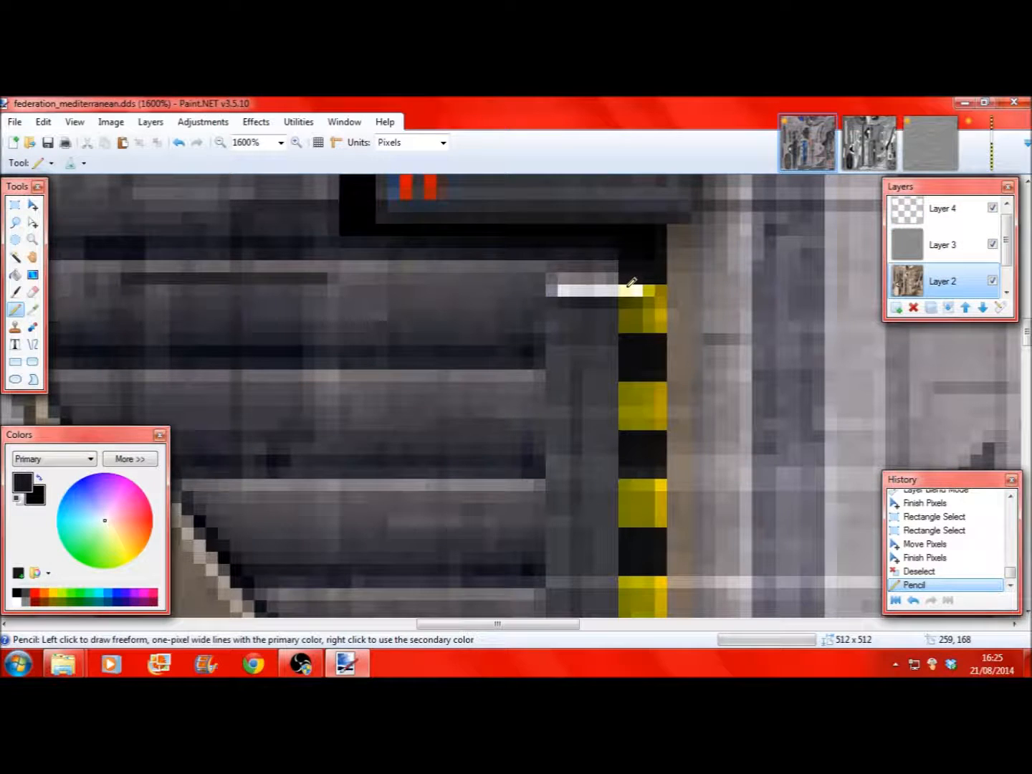
{"action": "left_click", "coordinate": [648, 286]}
{"action": "scroll", "coordinate": [954, 282], "scroll_direction": "down", "scroll_amount": 1}
{"action": "left_click", "coordinate": [952, 280]}
{"action": "left_click", "coordinate": [625, 291]}
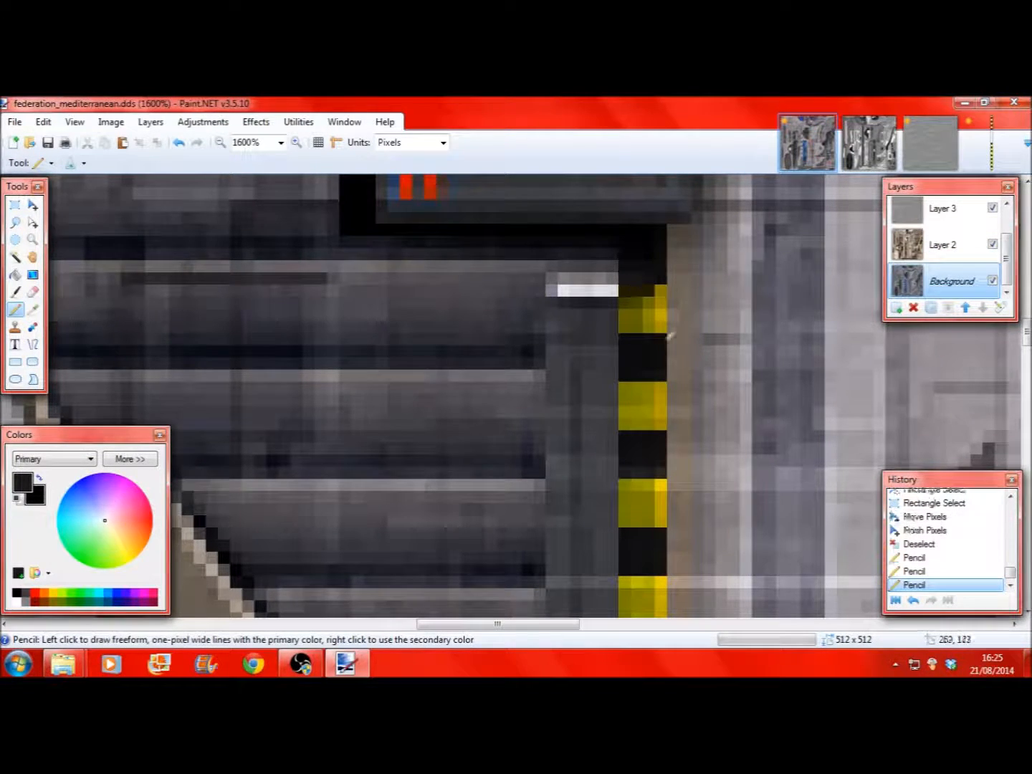
Step: Pencil dark grey over the uppermost yellow squares of the lower hazard stripe on the Background layer, and undo the last stroke
{"action": "left_click", "coordinate": [26, 594]}
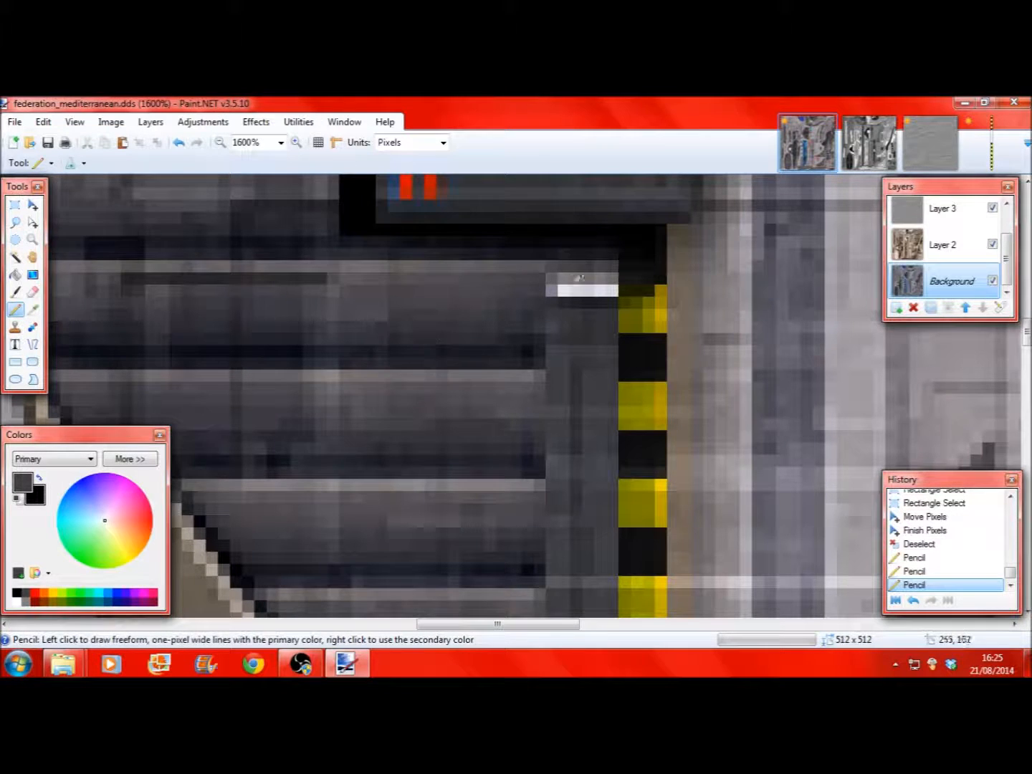
{"action": "left_click", "coordinate": [629, 297]}
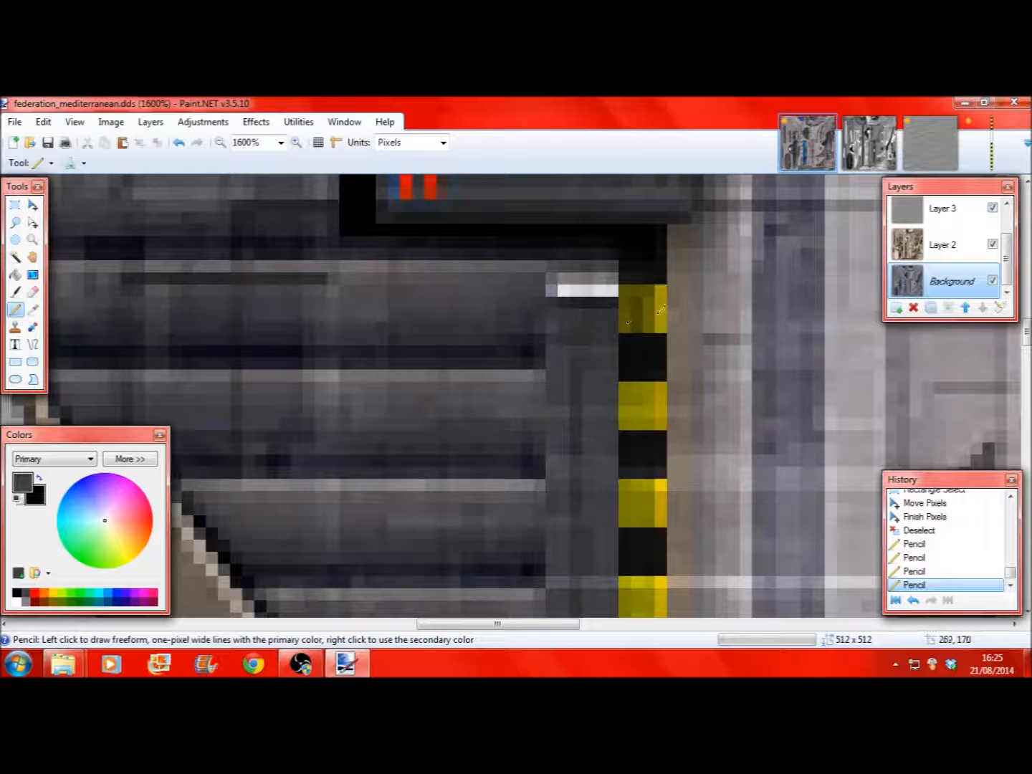
{"action": "left_click_drag", "start_coordinate": [660, 321], "coordinate": [656, 328]}
{"action": "mouse_move", "coordinate": [627, 387]}
{"action": "left_mouse_down"}
{"action": "mouse_move", "coordinate": [651, 424]}
{"action": "mouse_move", "coordinate": [659, 403]}
{"action": "left_mouse_up"}
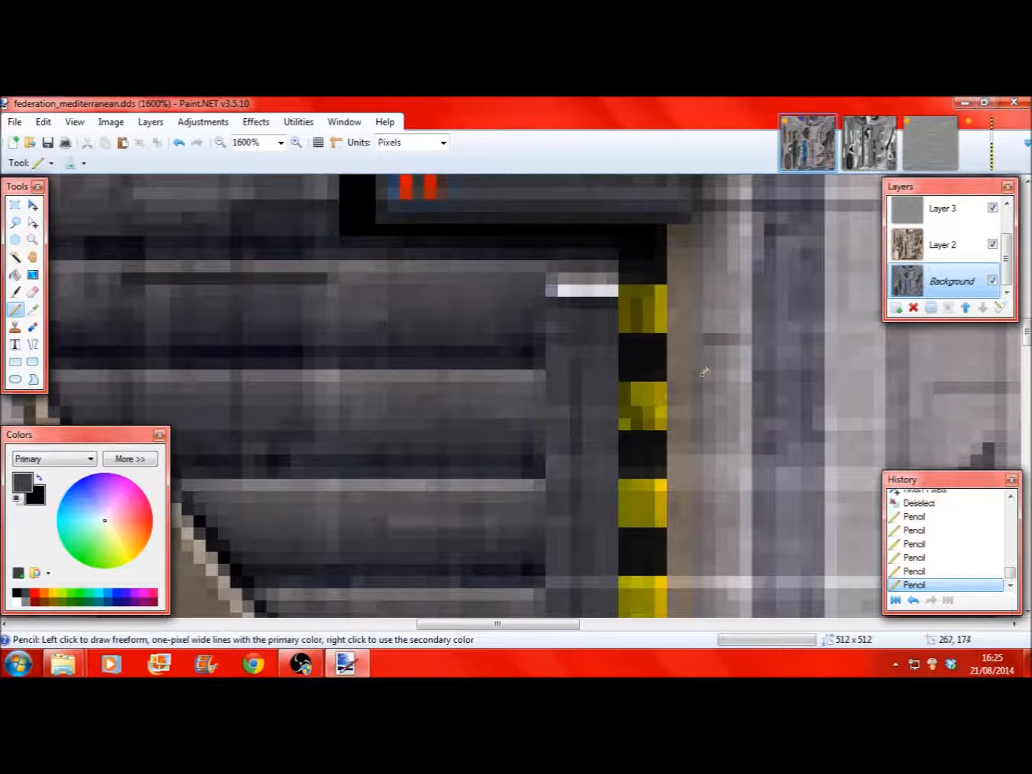
{"action": "left_click", "coordinate": [178, 142]}
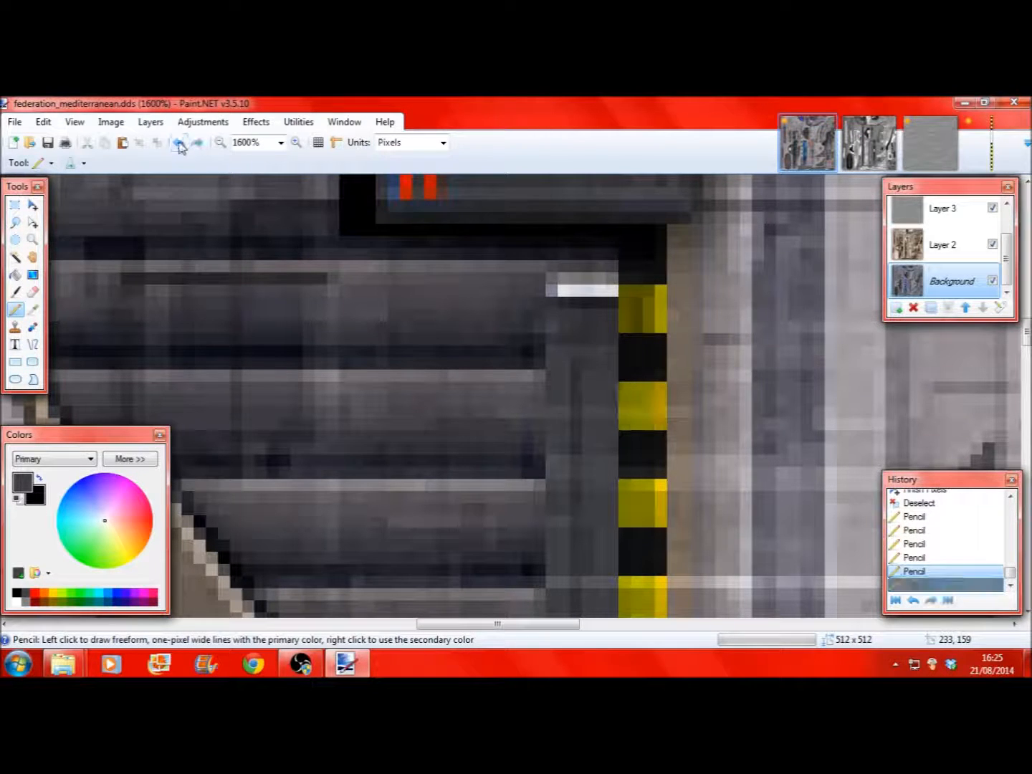
Step: Try pencilling white over the lower hazard stripe's uppermost yellow square on the Background layer, and undo it
{"action": "left_click", "coordinate": [17, 601]}
{"action": "mouse_move", "coordinate": [629, 291]}
{"action": "left_mouse_down"}
{"action": "mouse_move", "coordinate": [641, 328]}
{"action": "mouse_move", "coordinate": [659, 294]}
{"action": "left_mouse_up"}
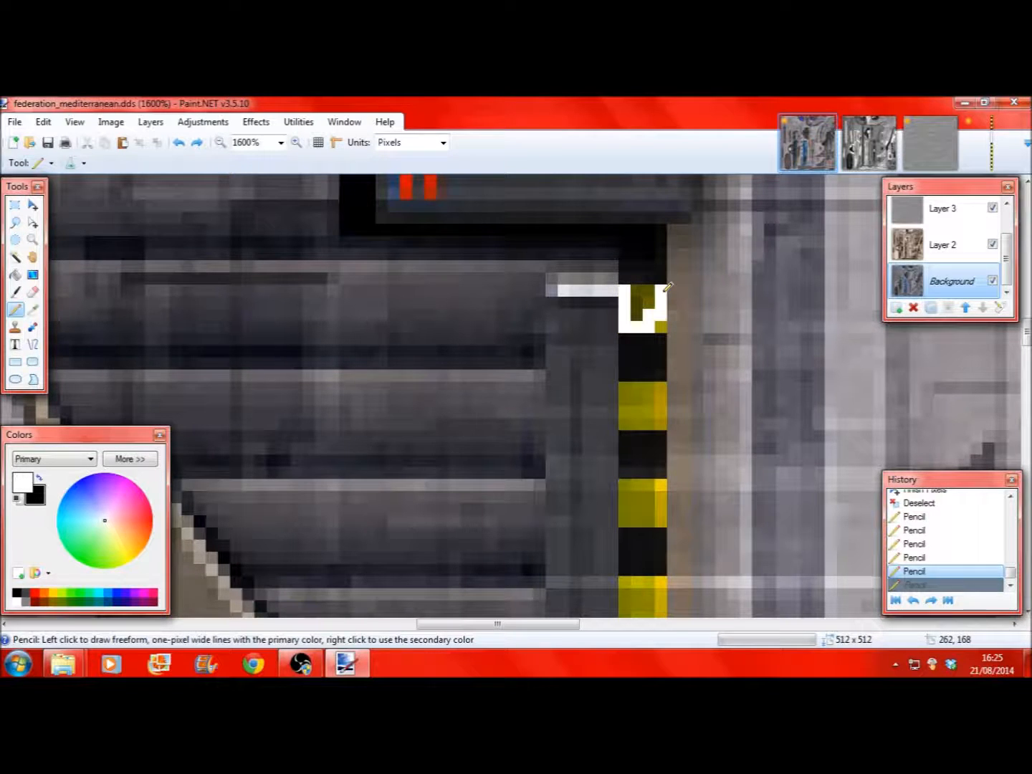
{"action": "left_click", "coordinate": [177, 144]}
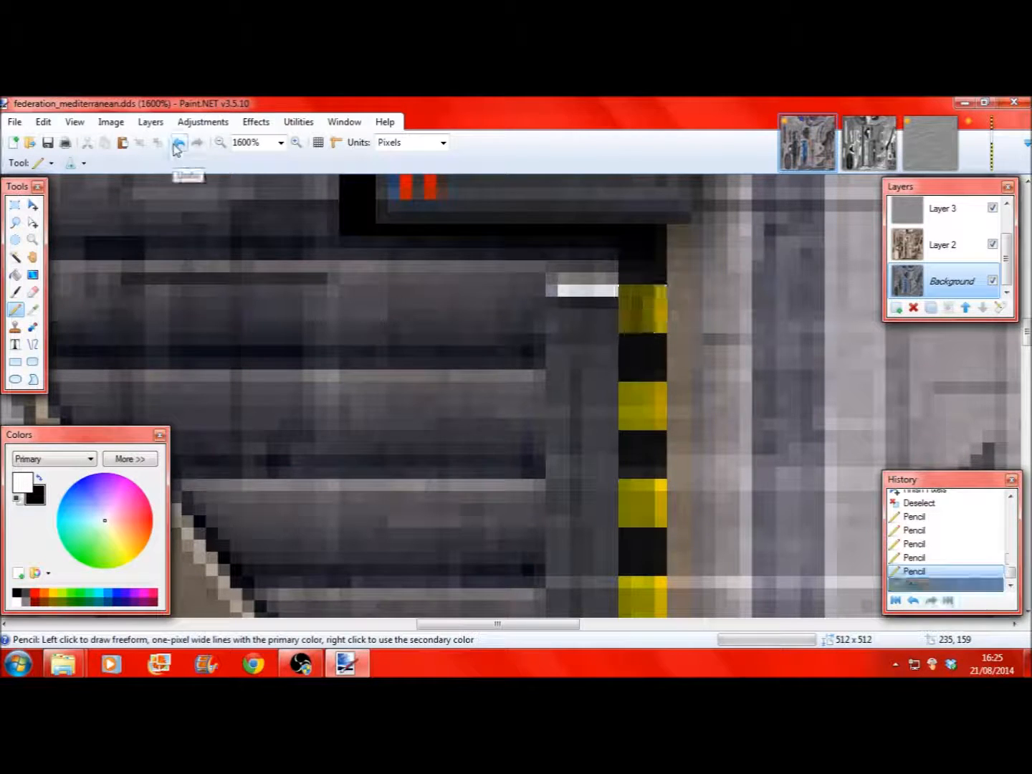
Step: Pencil mid grey over the uneven pixels of the yellow squares all the way down the lower hazard stripe on the Background layer
{"action": "left_click", "coordinate": [23, 602]}
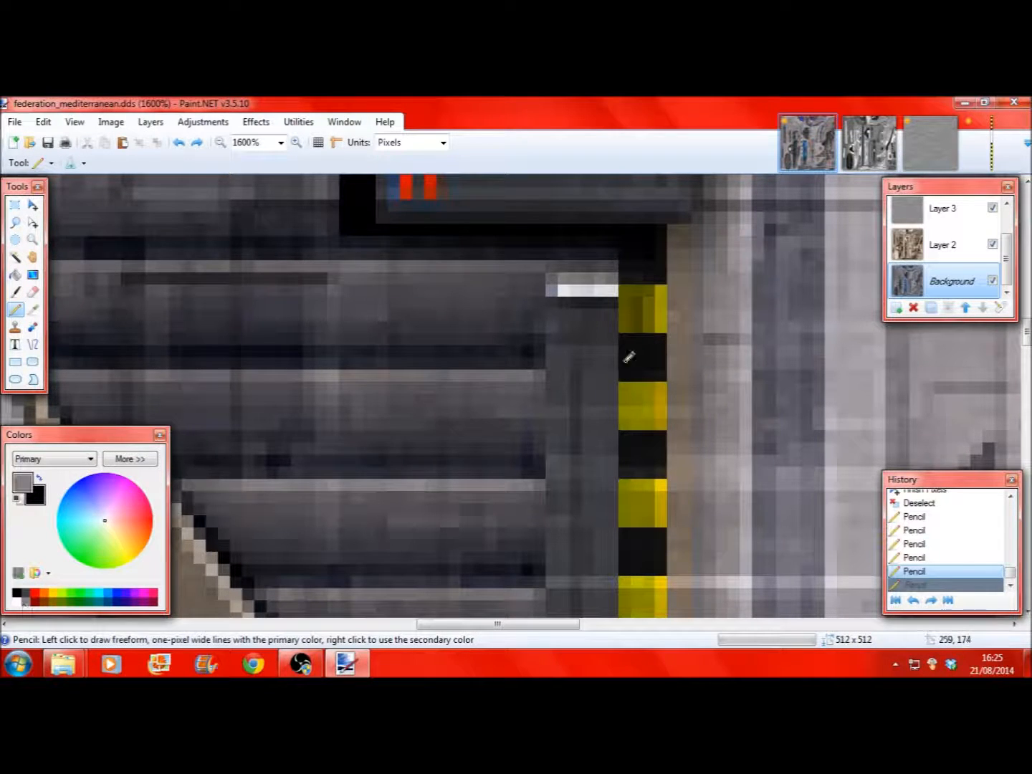
{"action": "mouse_move", "coordinate": [642, 287]}
{"action": "left_mouse_down"}
{"action": "mouse_move", "coordinate": [626, 328]}
{"action": "mouse_move", "coordinate": [649, 288]}
{"action": "mouse_move", "coordinate": [657, 325]}
{"action": "mouse_move", "coordinate": [664, 290]}
{"action": "mouse_move", "coordinate": [661, 392]}
{"action": "mouse_move", "coordinate": [664, 384]}
{"action": "mouse_move", "coordinate": [656, 422]}
{"action": "mouse_move", "coordinate": [635, 389]}
{"action": "mouse_move", "coordinate": [632, 418]}
{"action": "mouse_move", "coordinate": [652, 425]}
{"action": "mouse_move", "coordinate": [660, 480]}
{"action": "mouse_move", "coordinate": [642, 509]}
{"action": "left_mouse_up"}
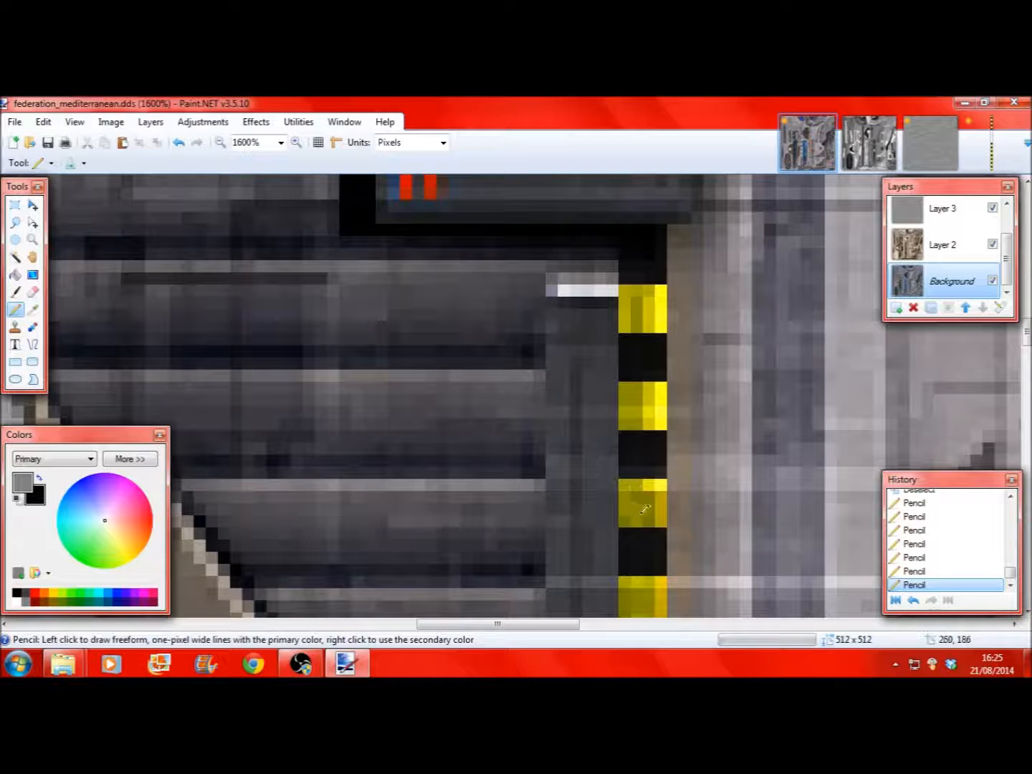
{"action": "scroll", "coordinate": [637, 501], "scroll_direction": "down", "scroll_amount": 2}
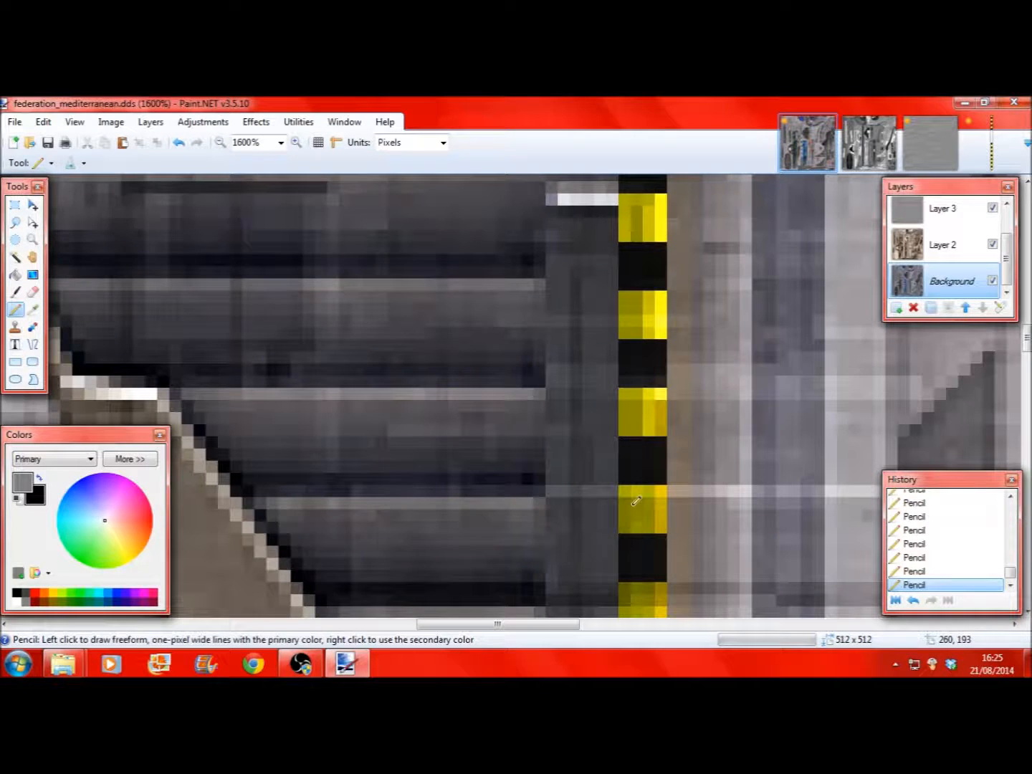
{"action": "scroll", "coordinate": [631, 523], "scroll_direction": "down", "scroll_amount": 2}
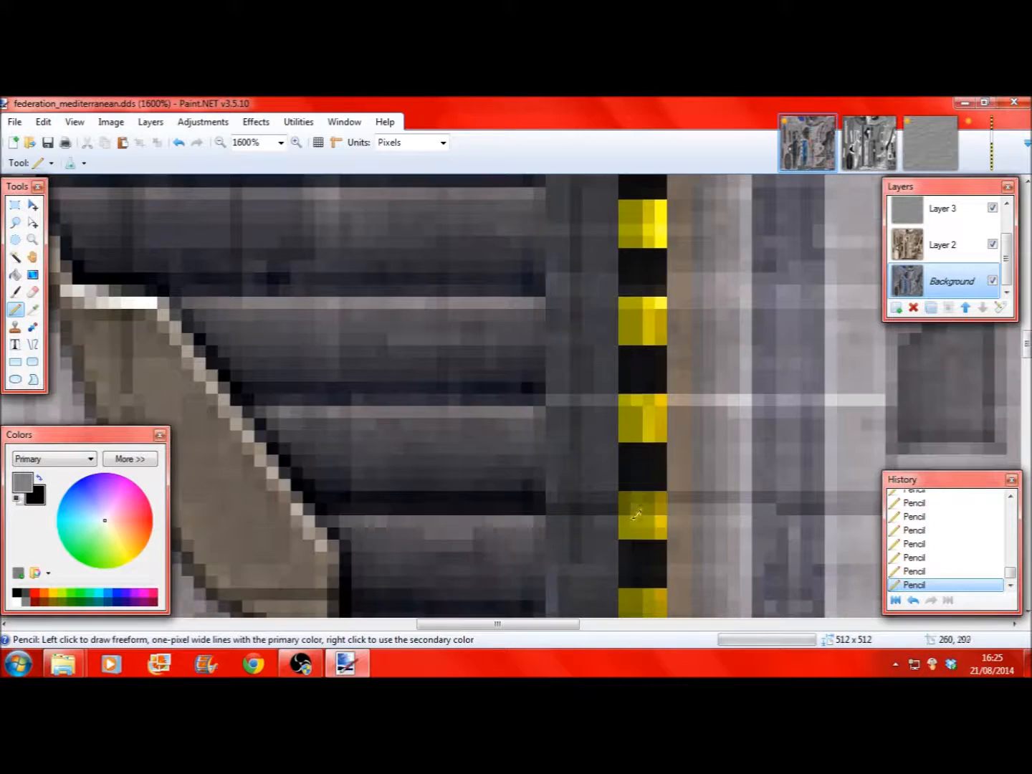
{"action": "mouse_move", "coordinate": [629, 506]}
{"action": "left_mouse_down"}
{"action": "mouse_move", "coordinate": [659, 526]}
{"action": "mouse_move", "coordinate": [660, 499]}
{"action": "left_mouse_up"}
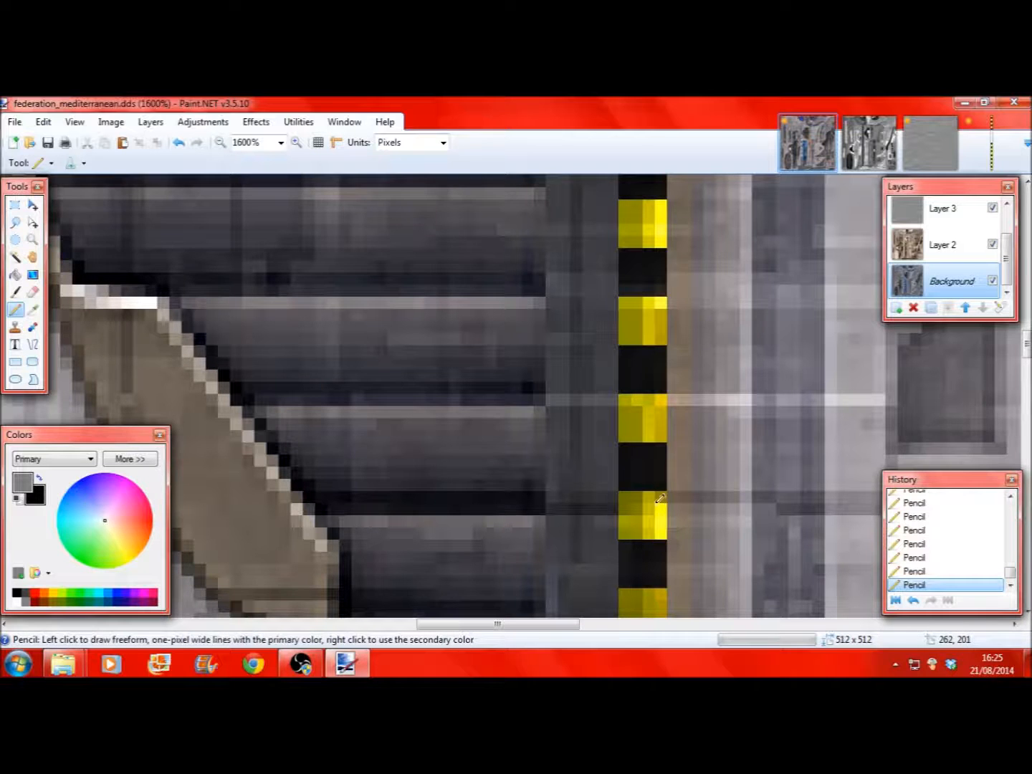
{"action": "scroll", "coordinate": [644, 514], "scroll_direction": "down", "scroll_amount": 3}
{"action": "mouse_move", "coordinate": [636, 430]}
{"action": "left_mouse_down"}
{"action": "mouse_move", "coordinate": [655, 449]}
{"action": "mouse_move", "coordinate": [663, 414]}
{"action": "left_mouse_up"}
{"action": "mouse_move", "coordinate": [654, 517]}
{"action": "left_mouse_down"}
{"action": "mouse_move", "coordinate": [638, 538]}
{"action": "mouse_move", "coordinate": [660, 530]}
{"action": "mouse_move", "coordinate": [632, 524]}
{"action": "left_mouse_up"}
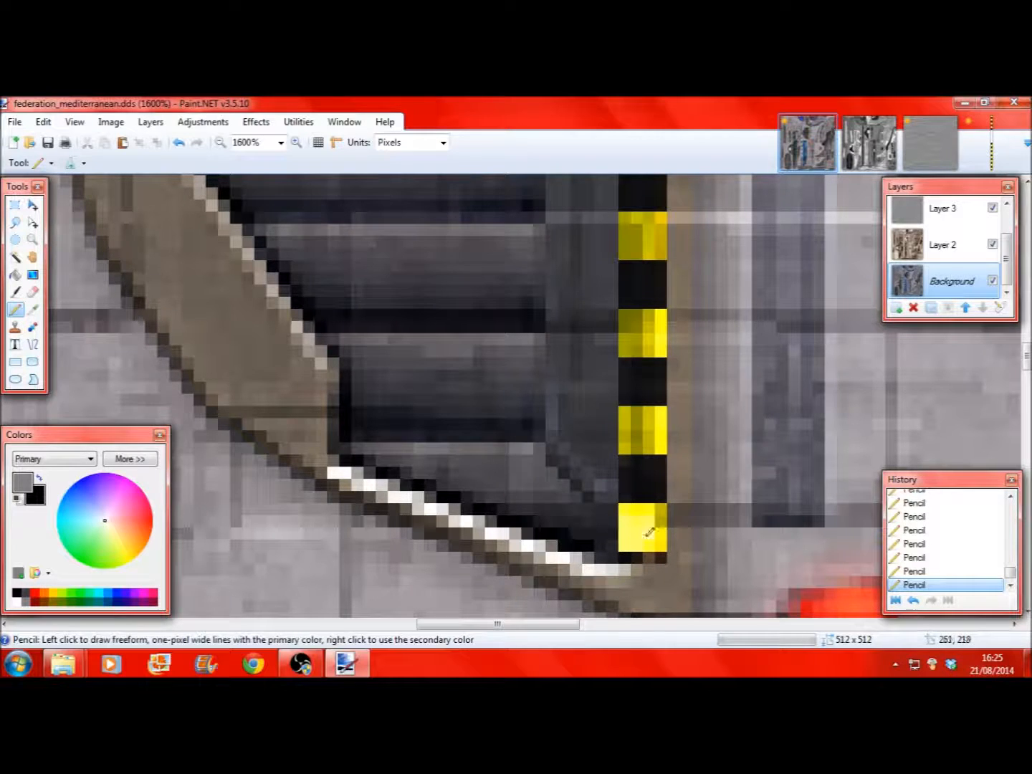
Step: Pencil dark grey over the overly bright lowermost yellow square of the lower hazard stripe on the Background layer
{"action": "left_click", "coordinate": [220, 142]}
{"action": "left_click", "coordinate": [221, 142]}
{"action": "left_click", "coordinate": [220, 142]}
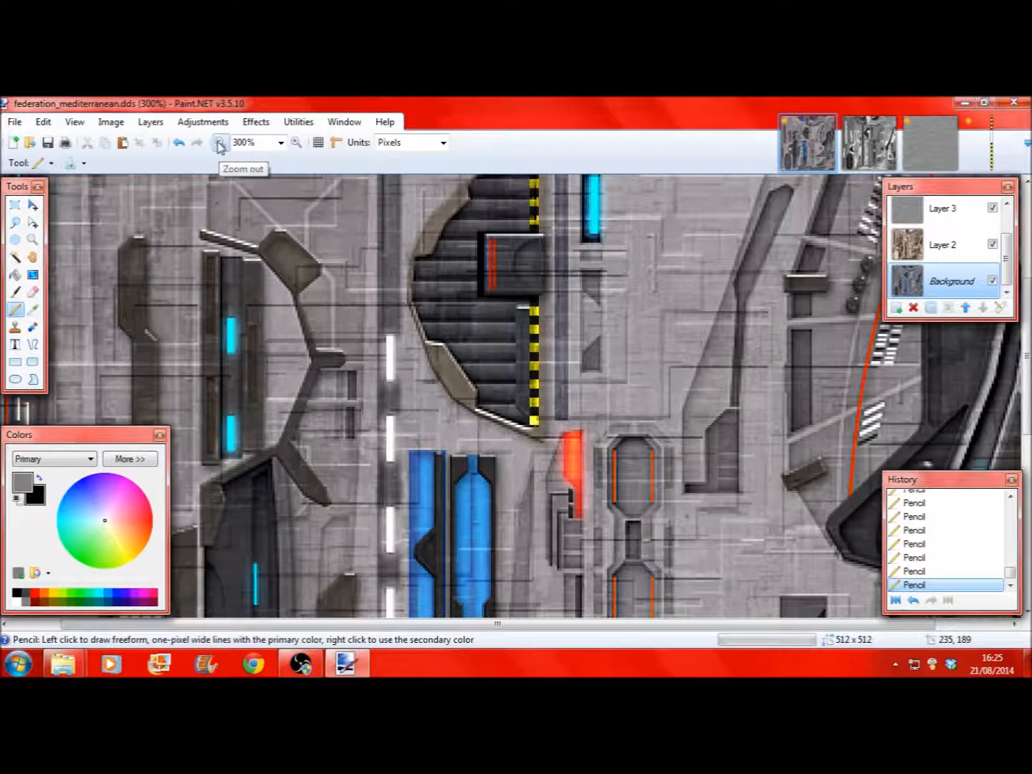
{"action": "scroll", "coordinate": [356, 184], "scroll_direction": "up", "scroll_amount": 2}
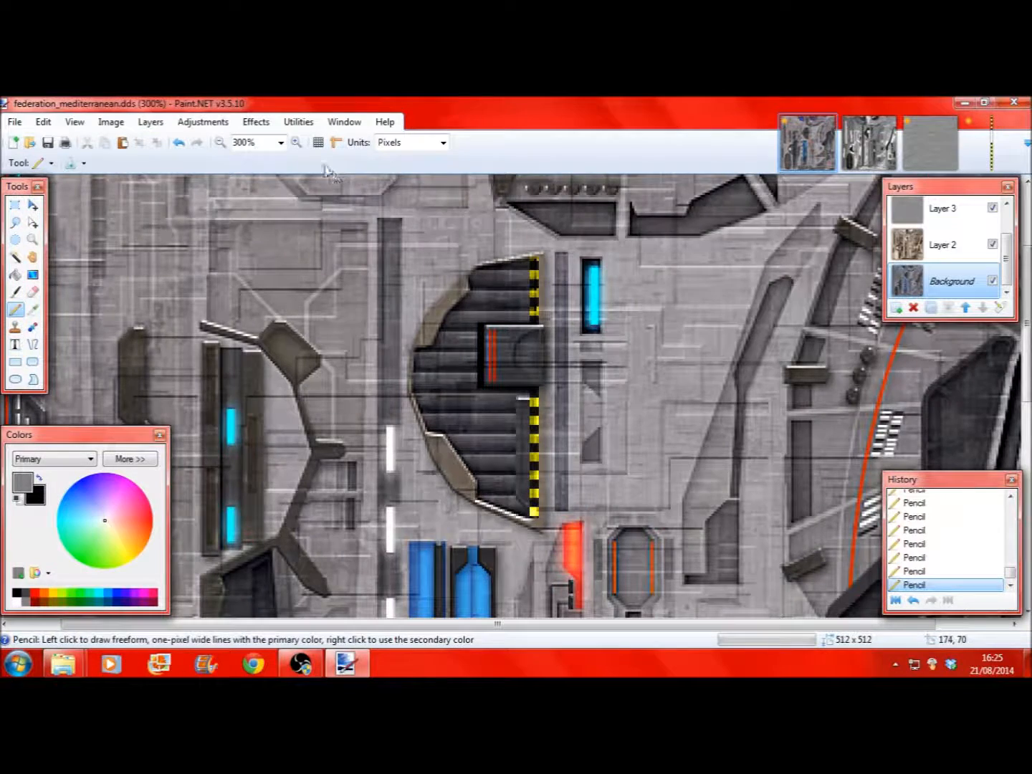
{"action": "left_click", "coordinate": [296, 142]}
{"action": "left_click", "coordinate": [296, 143]}
{"action": "left_click", "coordinate": [296, 142]}
{"action": "left_click", "coordinate": [295, 142]}
{"action": "double_click", "coordinate": [296, 143]}
{"action": "left_click", "coordinate": [296, 143]}
{"action": "left_click", "coordinate": [295, 143]}
{"action": "scroll", "coordinate": [524, 277], "scroll_direction": "down", "scroll_amount": 7}
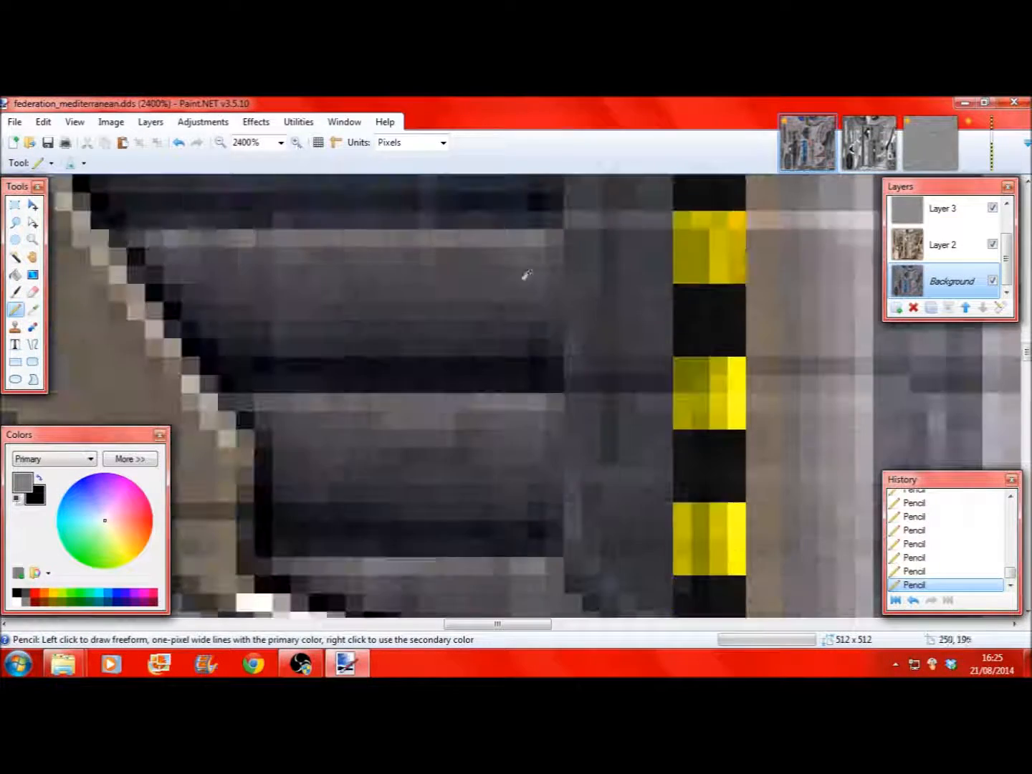
{"action": "scroll", "coordinate": [522, 269], "scroll_direction": "down", "scroll_amount": 3}
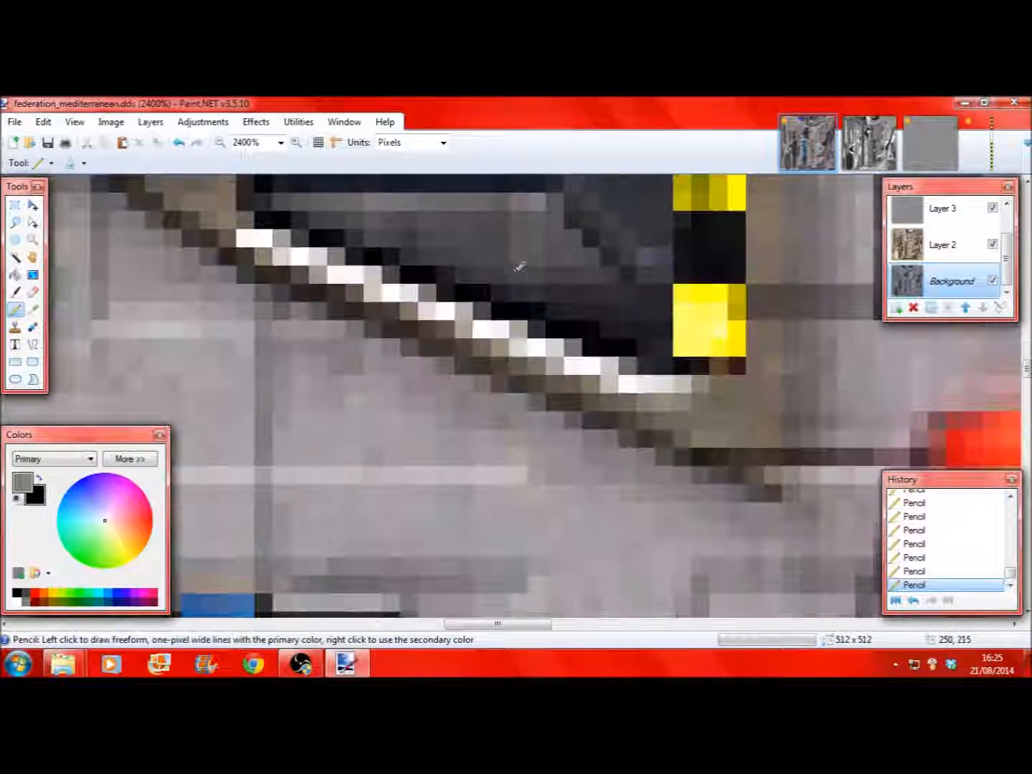
{"action": "left_click", "coordinate": [26, 595]}
{"action": "mouse_move", "coordinate": [685, 348]}
{"action": "left_mouse_down"}
{"action": "mouse_move", "coordinate": [697, 299]}
{"action": "mouse_move", "coordinate": [719, 337]}
{"action": "mouse_move", "coordinate": [699, 326]}
{"action": "mouse_move", "coordinate": [687, 286]}
{"action": "mouse_move", "coordinate": [737, 348]}
{"action": "left_mouse_up"}
Step: Pencil mid grey over the dark pixels in the upper hazard stripe's yellow squares on the Background layer
{"action": "scroll", "coordinate": [765, 351], "scroll_direction": "up", "scroll_amount": 1}
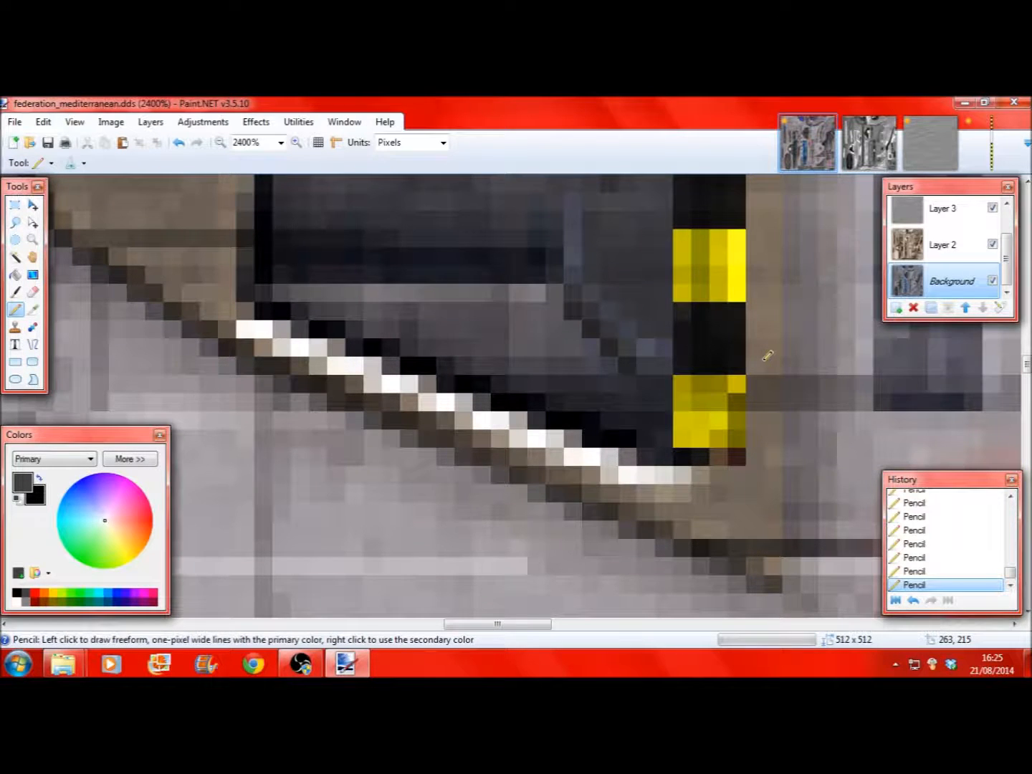
{"action": "scroll", "coordinate": [886, 346], "scroll_direction": "up", "scroll_amount": 1}
{"action": "scroll", "coordinate": [881, 346], "scroll_direction": "up", "scroll_amount": 15}
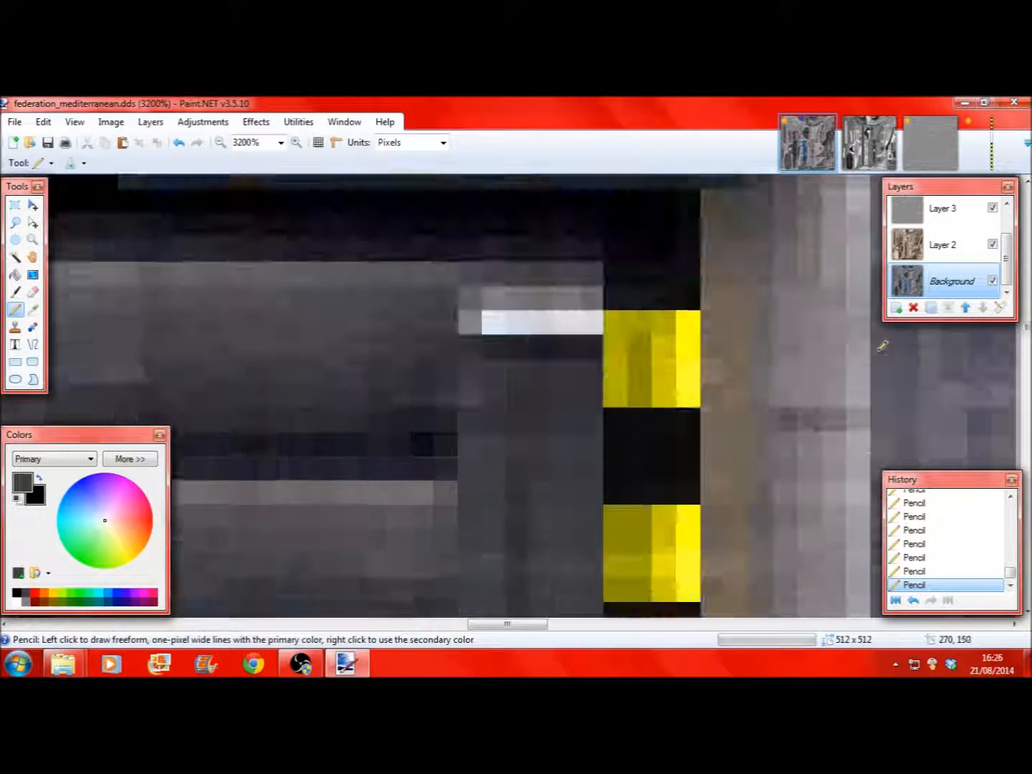
{"action": "scroll", "coordinate": [882, 346], "scroll_direction": "up", "scroll_amount": 2}
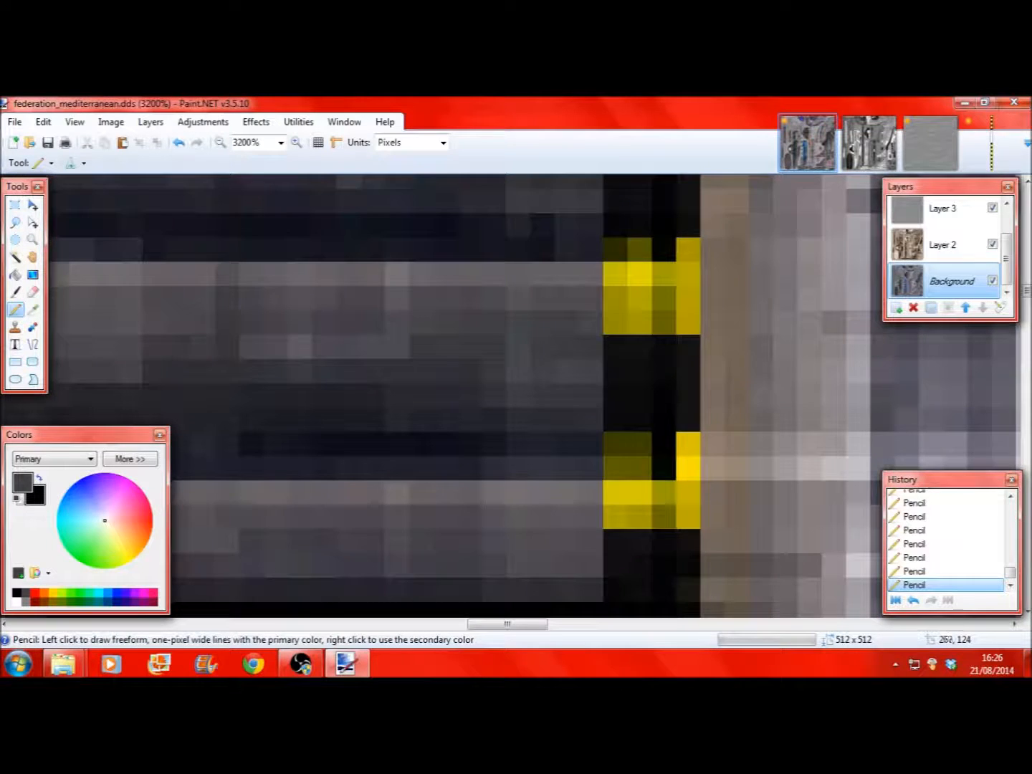
{"action": "left_click", "coordinate": [26, 600]}
{"action": "mouse_move", "coordinate": [607, 442]}
{"action": "left_mouse_down"}
{"action": "mouse_move", "coordinate": [657, 460]}
{"action": "mouse_move", "coordinate": [662, 446]}
{"action": "mouse_move", "coordinate": [638, 447]}
{"action": "mouse_move", "coordinate": [644, 473]}
{"action": "mouse_move", "coordinate": [616, 442]}
{"action": "mouse_move", "coordinate": [661, 459]}
{"action": "mouse_move", "coordinate": [661, 499]}
{"action": "mouse_move", "coordinate": [627, 494]}
{"action": "mouse_move", "coordinate": [653, 511]}
{"action": "mouse_move", "coordinate": [678, 500]}
{"action": "left_mouse_up"}
{"action": "right_click", "coordinate": [26, 591]}
{"action": "scroll", "coordinate": [646, 452], "scroll_direction": "up", "scroll_amount": 1}
{"action": "mouse_move", "coordinate": [620, 417]}
{"action": "left_mouse_down"}
{"action": "mouse_move", "coordinate": [614, 410]}
{"action": "mouse_move", "coordinate": [655, 333]}
{"action": "mouse_move", "coordinate": [678, 384]}
{"action": "mouse_move", "coordinate": [645, 407]}
{"action": "mouse_move", "coordinate": [693, 415]}
{"action": "mouse_move", "coordinate": [664, 331]}
{"action": "left_mouse_up"}
{"action": "scroll", "coordinate": [693, 414], "scroll_direction": "up", "scroll_amount": 2}
{"action": "scroll", "coordinate": [684, 374], "scroll_direction": "up", "scroll_amount": 3}
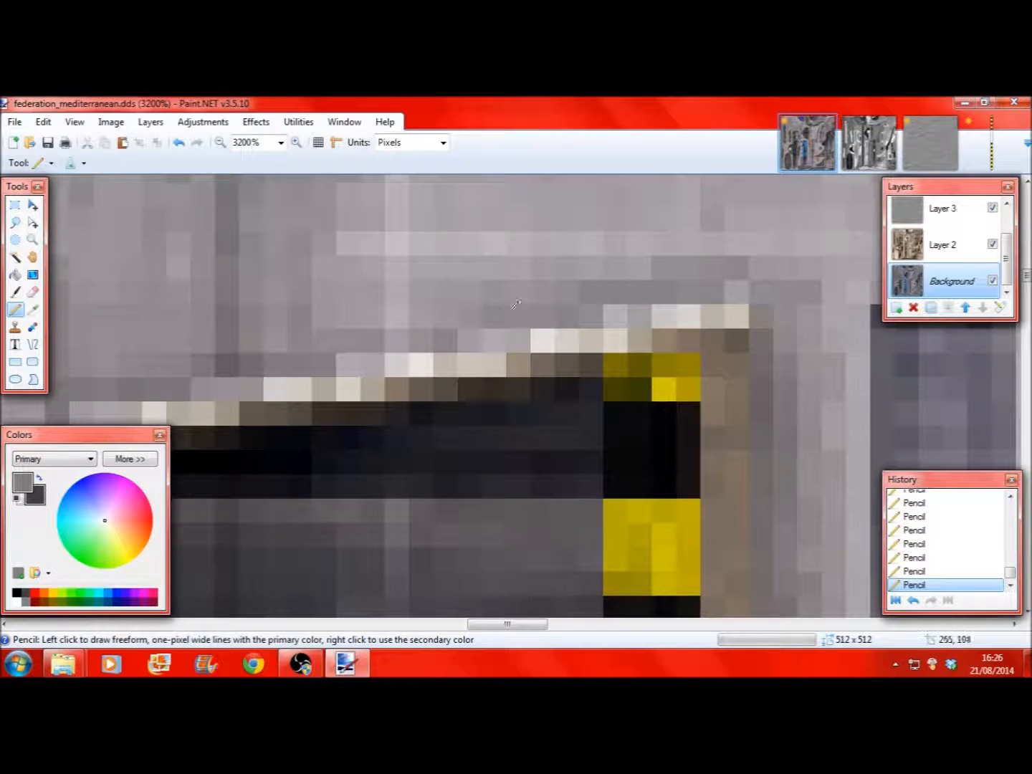
Step: Examine the whole texture and the retouched hazard stripes at several zoom levels
{"action": "left_click", "coordinate": [219, 143]}
{"action": "left_click", "coordinate": [219, 143]}
{"action": "left_click", "coordinate": [218, 143]}
{"action": "left_click", "coordinate": [219, 144]}
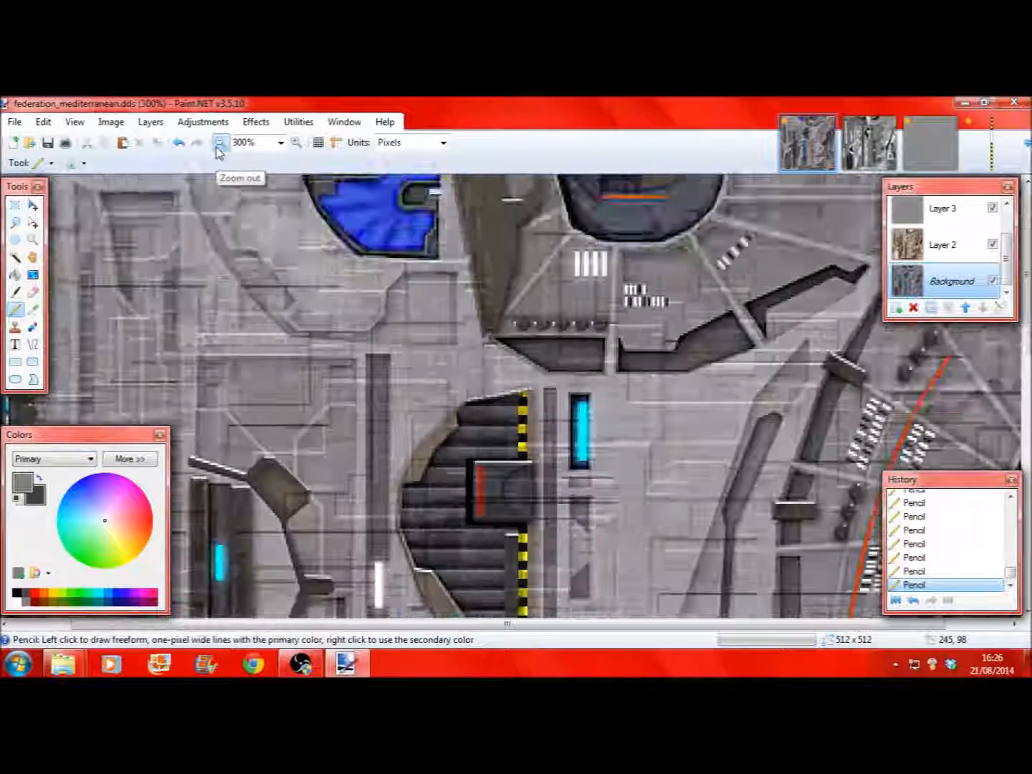
{"action": "left_click", "coordinate": [219, 143]}
{"action": "left_click", "coordinate": [219, 143]}
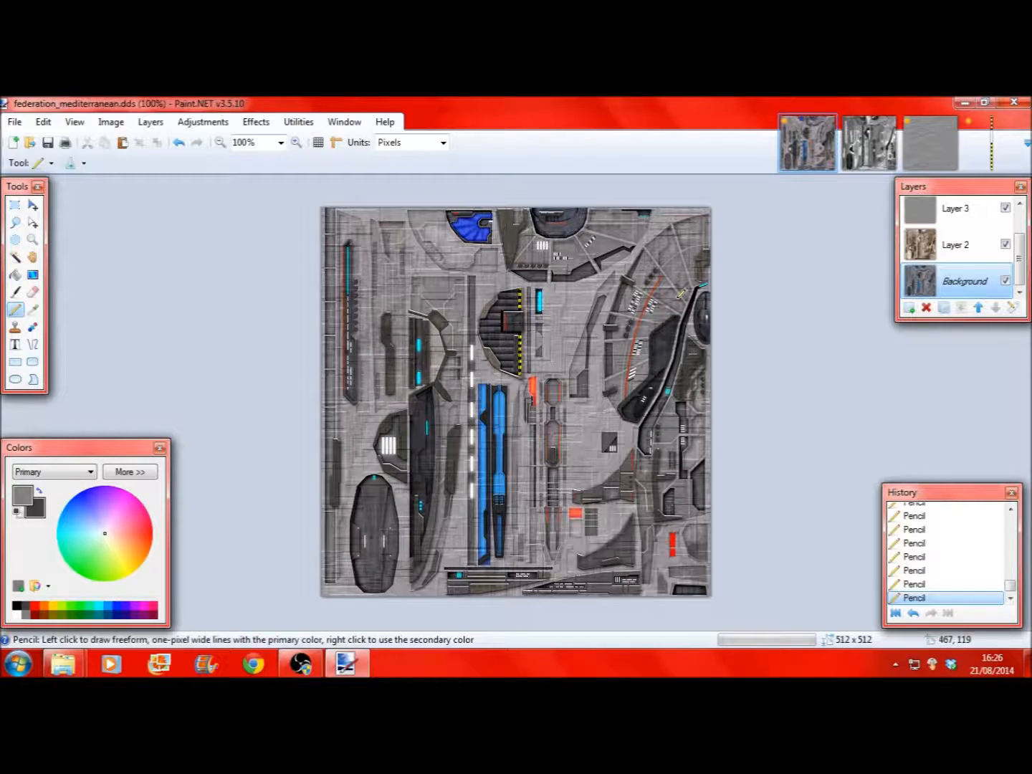
{"action": "left_click", "coordinate": [296, 142]}
{"action": "left_click", "coordinate": [296, 142]}
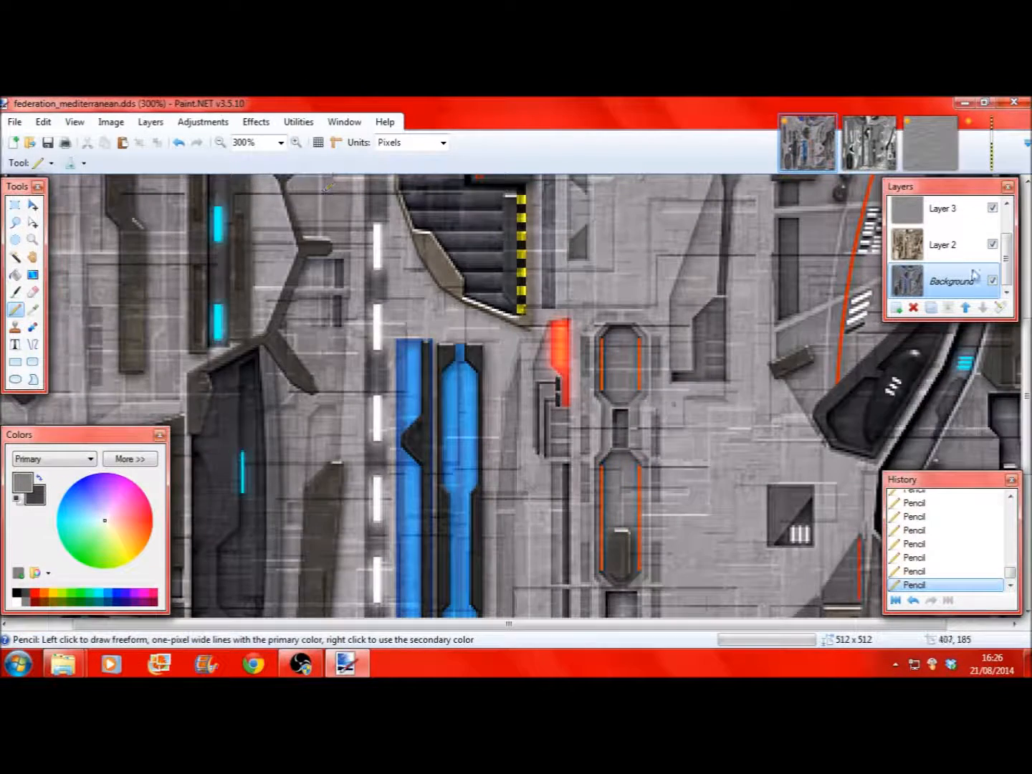
{"action": "left_click", "coordinate": [221, 144]}
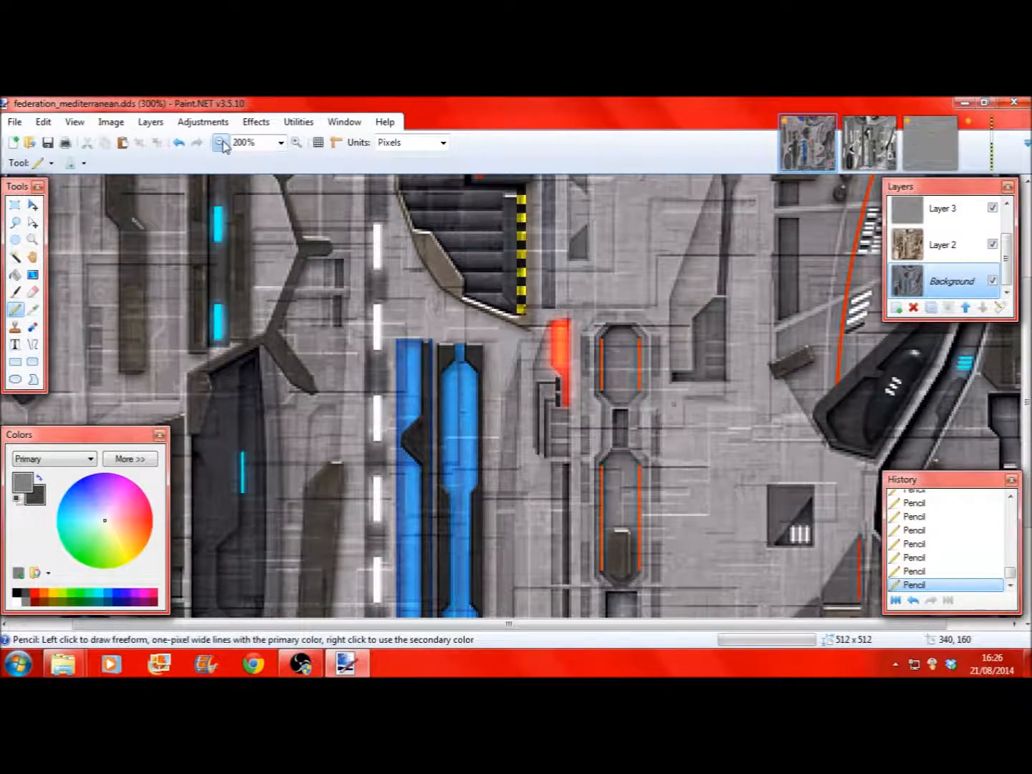
{"action": "left_click", "coordinate": [221, 143]}
{"action": "left_click", "coordinate": [222, 144]}
{"action": "left_click", "coordinate": [247, 125]}
{"action": "mouse_move", "coordinate": [317, 178]}
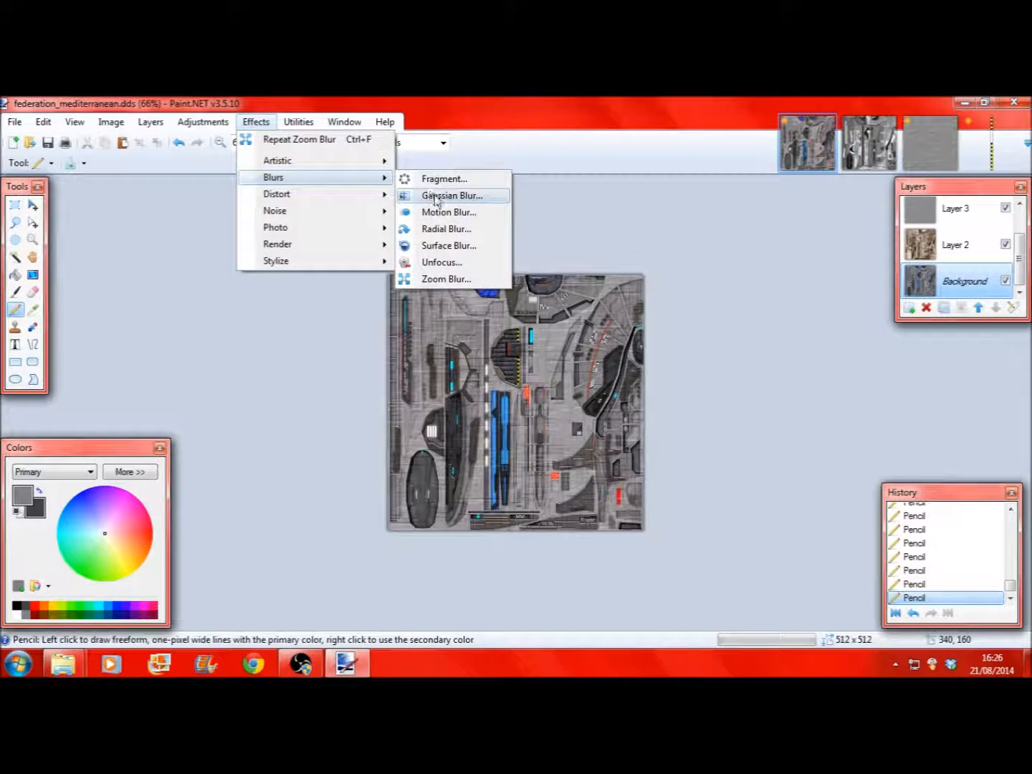
{"action": "left_click", "coordinate": [451, 245]}
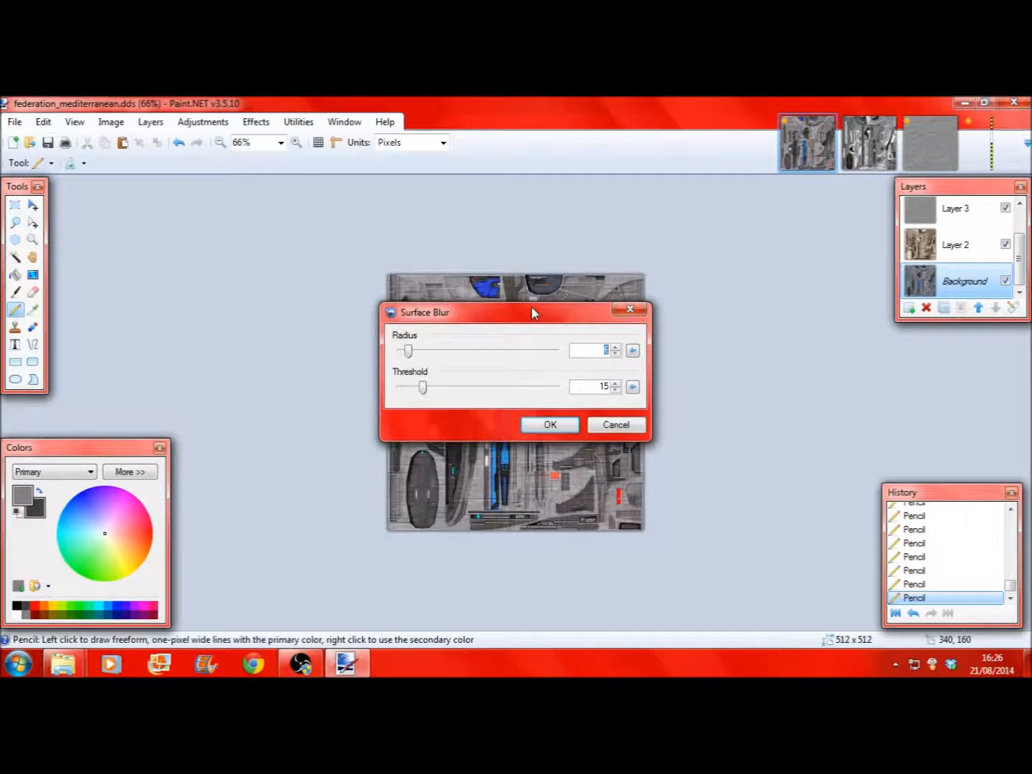
{"action": "left_click_drag", "start_coordinate": [537, 308], "coordinate": [330, 227]}
{"action": "left_click", "coordinate": [414, 335]}
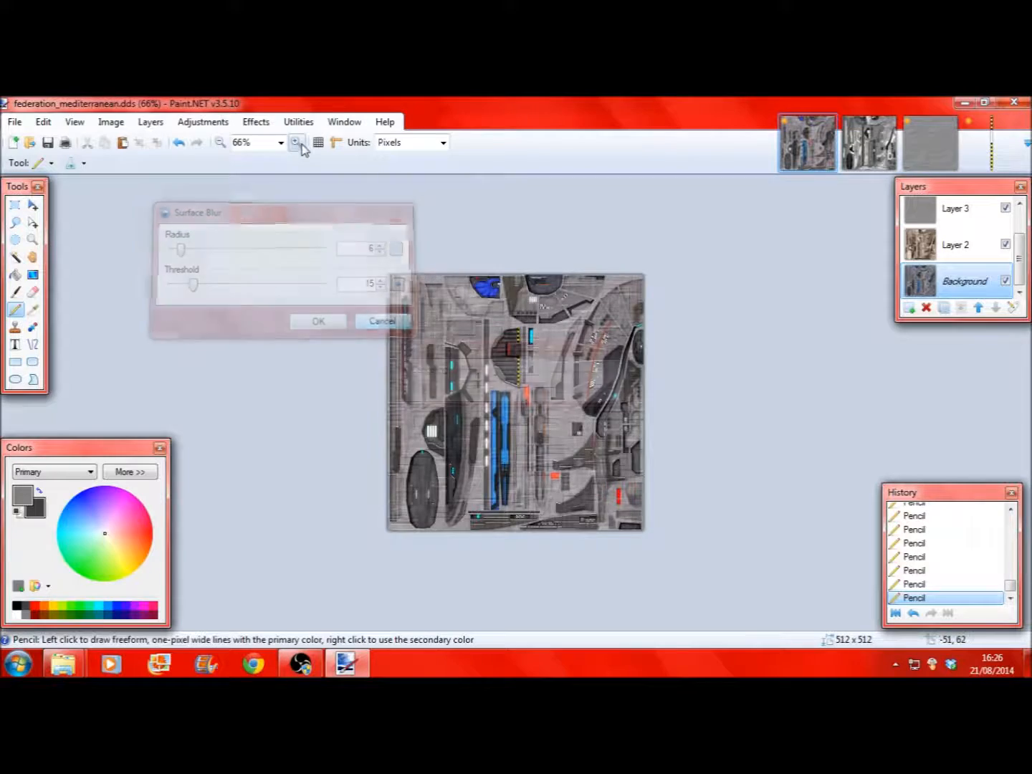
Step: Apply a Surface Blur with radius 1 and threshold 11 to the Background layer
{"action": "left_click", "coordinate": [295, 143]}
{"action": "left_click", "coordinate": [295, 143]}
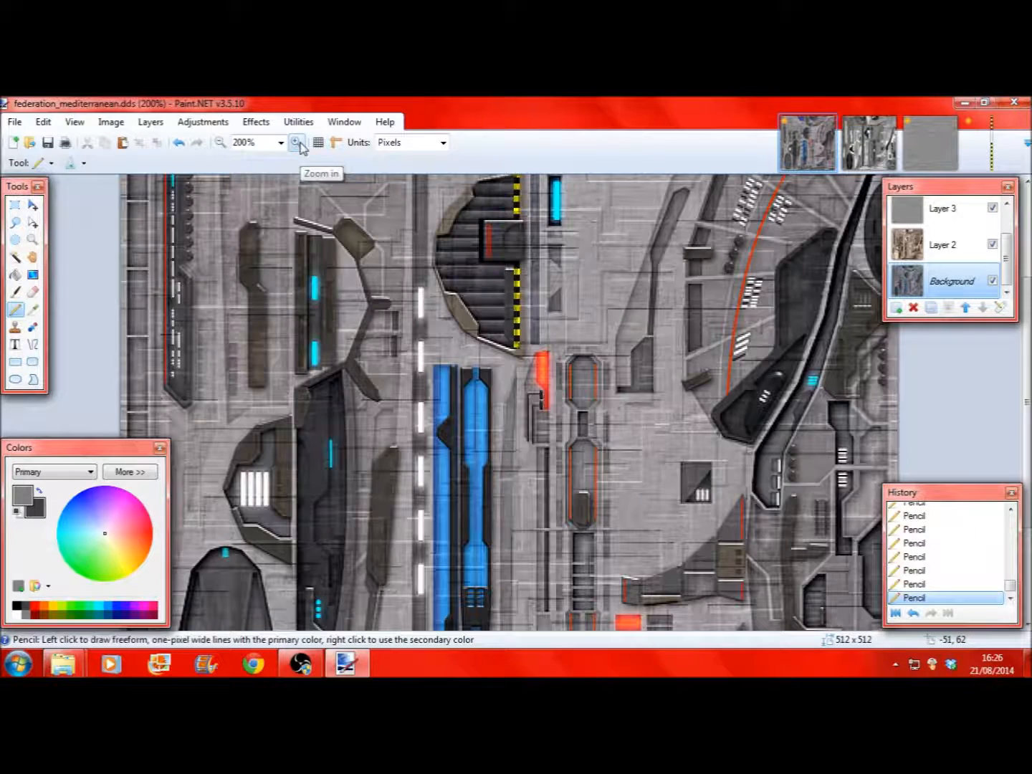
{"action": "left_click", "coordinate": [255, 122]}
{"action": "mouse_move", "coordinate": [293, 179]}
{"action": "left_click", "coordinate": [423, 248]}
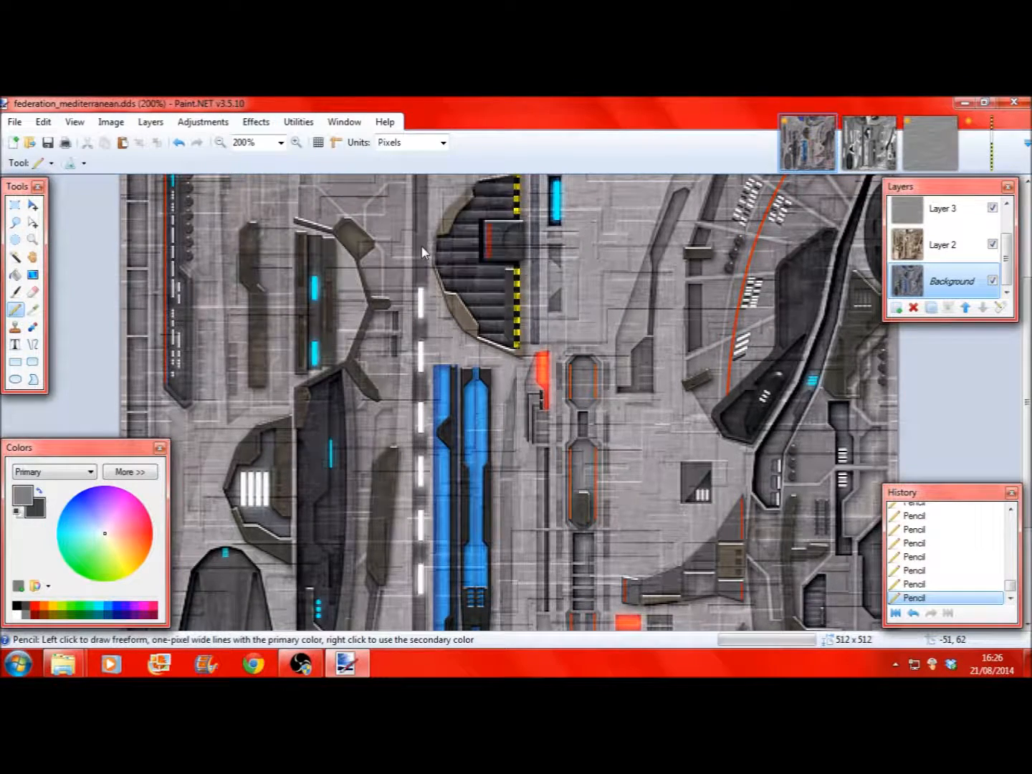
{"action": "left_click_drag", "start_coordinate": [479, 306], "coordinate": [598, 333]}
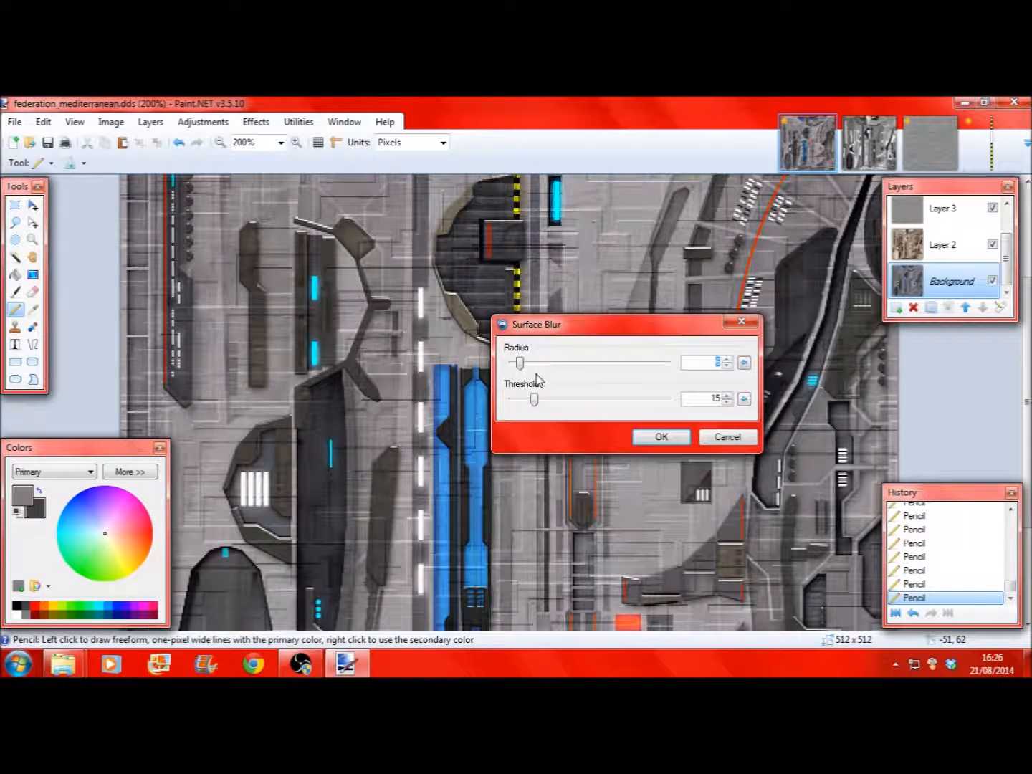
{"action": "left_click_drag", "start_coordinate": [519, 362], "coordinate": [529, 402]}
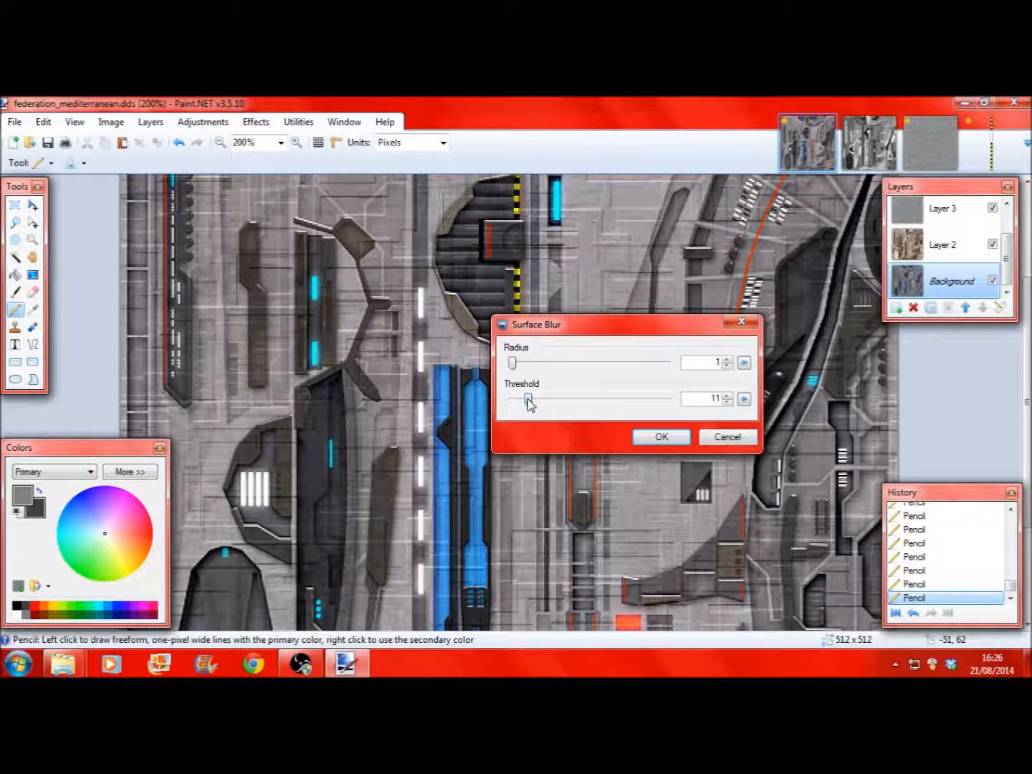
{"action": "left_click", "coordinate": [662, 435]}
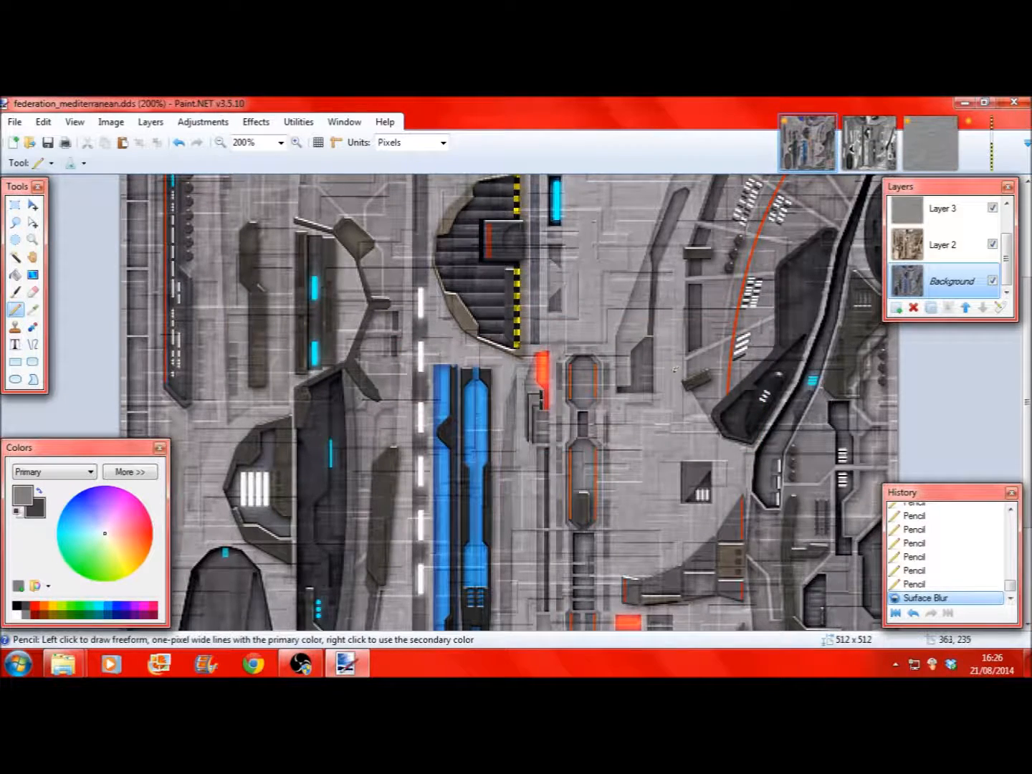
Step: Reduce the opacity of the Overlay-blended Layer 3 to 124
{"action": "scroll", "coordinate": [678, 366], "scroll_direction": "up", "scroll_amount": 1}
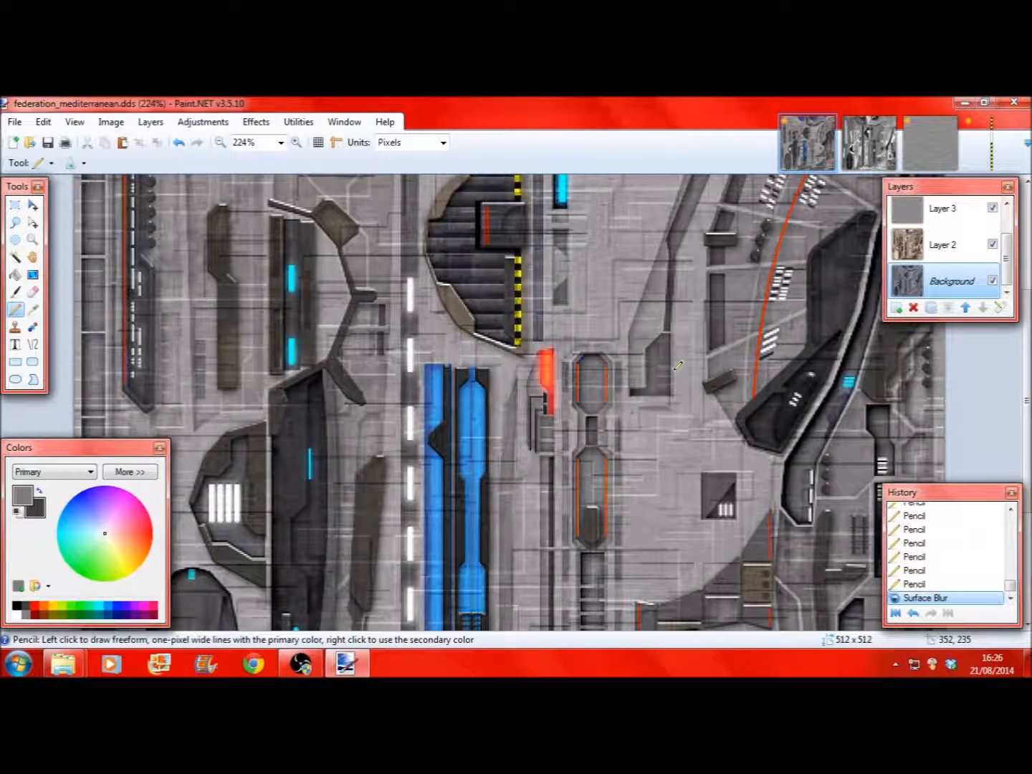
{"action": "left_click", "coordinate": [220, 141]}
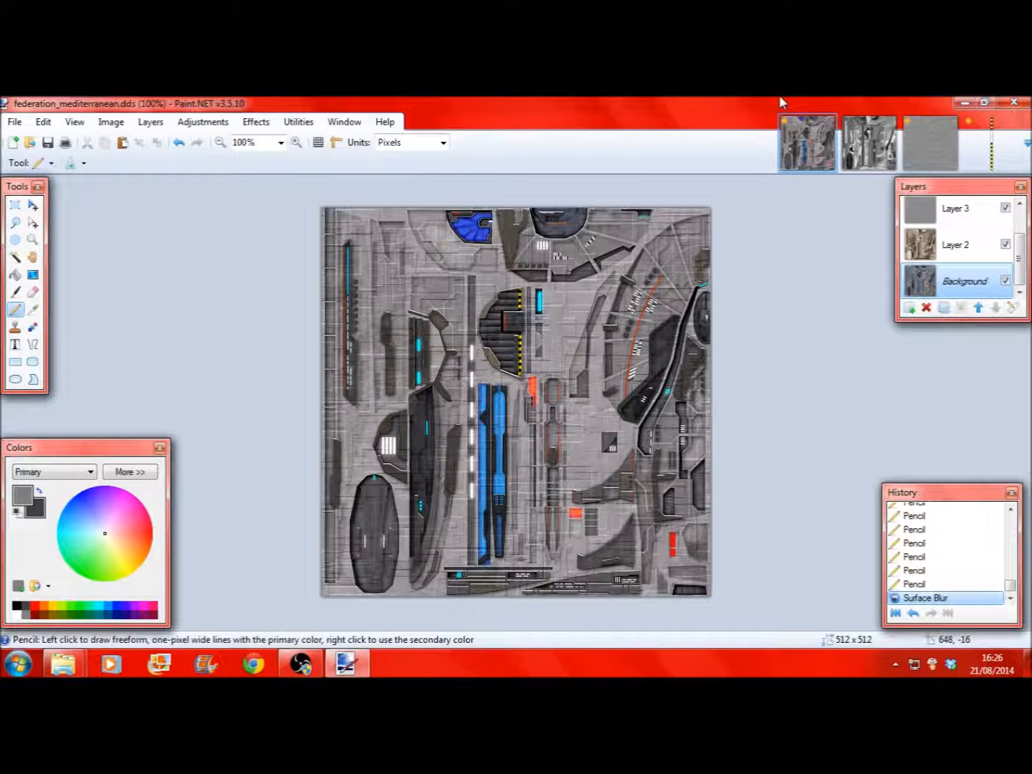
{"action": "left_click", "coordinate": [955, 245]}
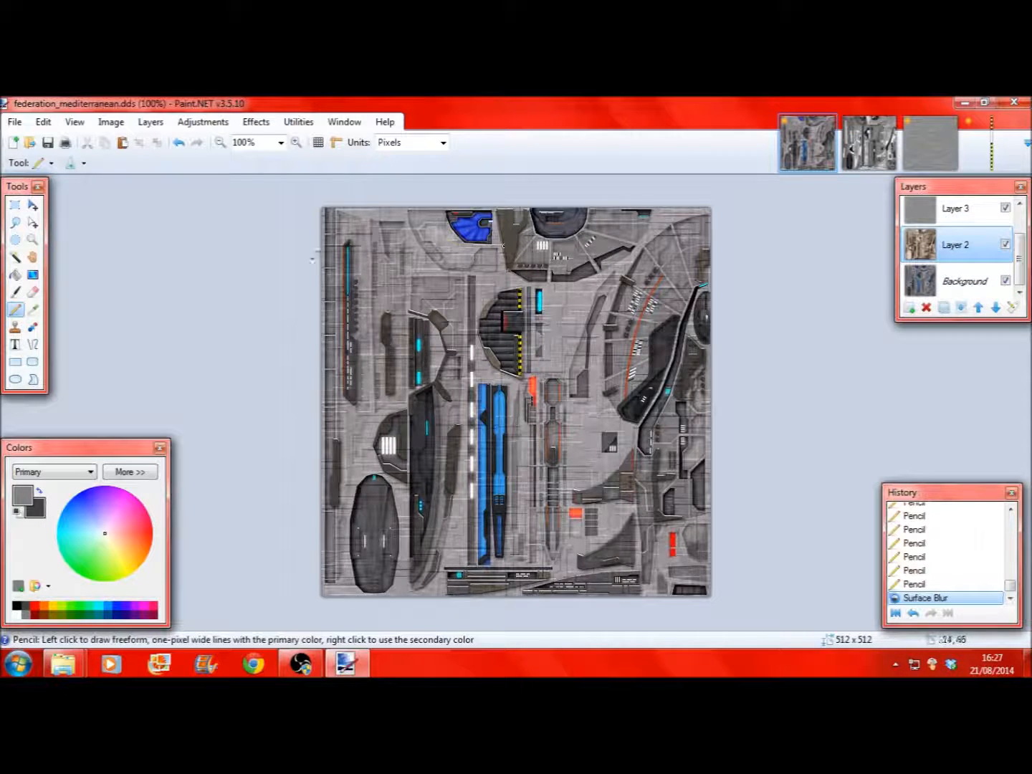
{"action": "double_click", "coordinate": [956, 209]}
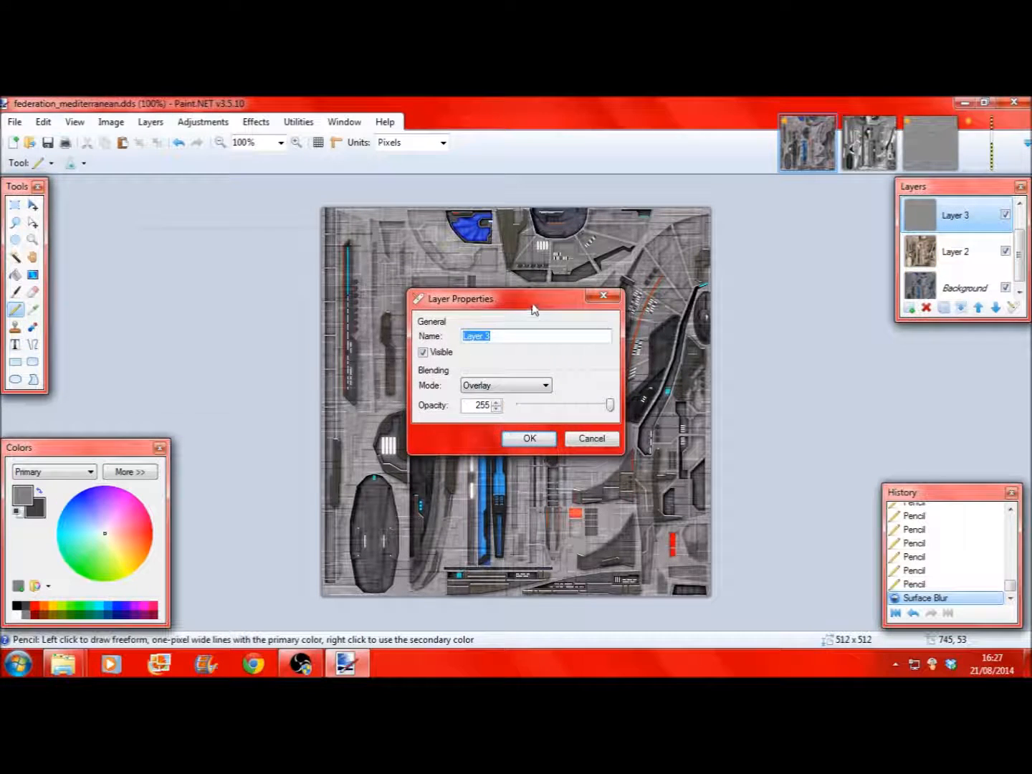
{"action": "left_click_drag", "start_coordinate": [533, 291], "coordinate": [266, 245]}
{"action": "left_click_drag", "start_coordinate": [337, 352], "coordinate": [296, 357]}
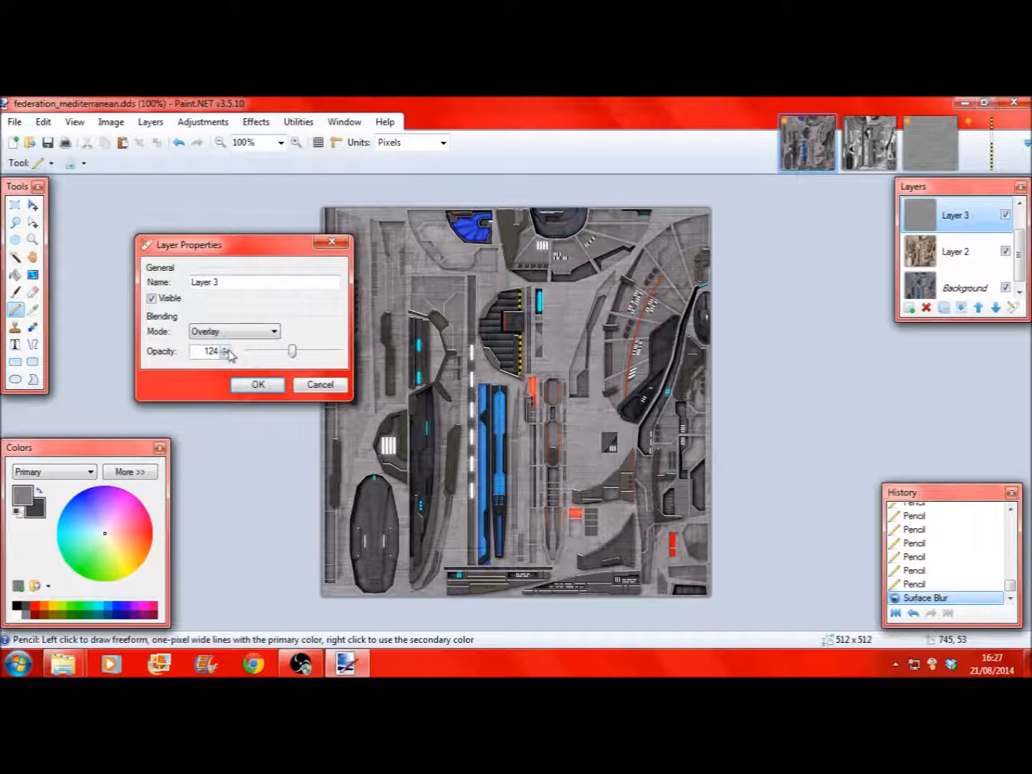
{"action": "left_click", "coordinate": [258, 384]}
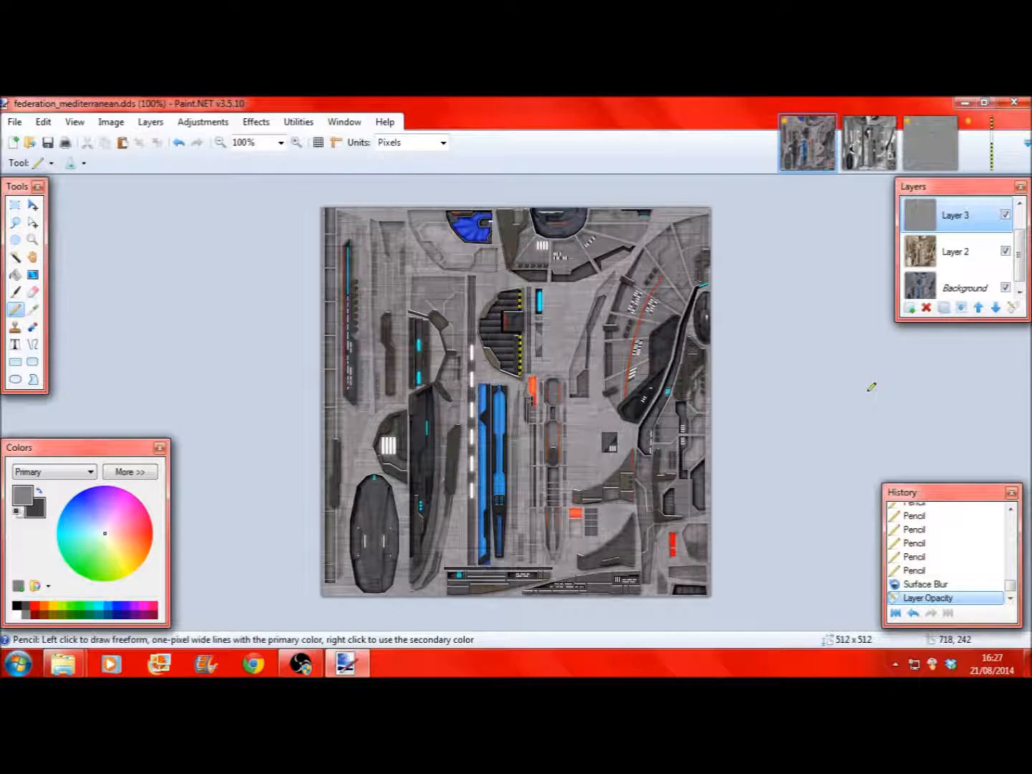